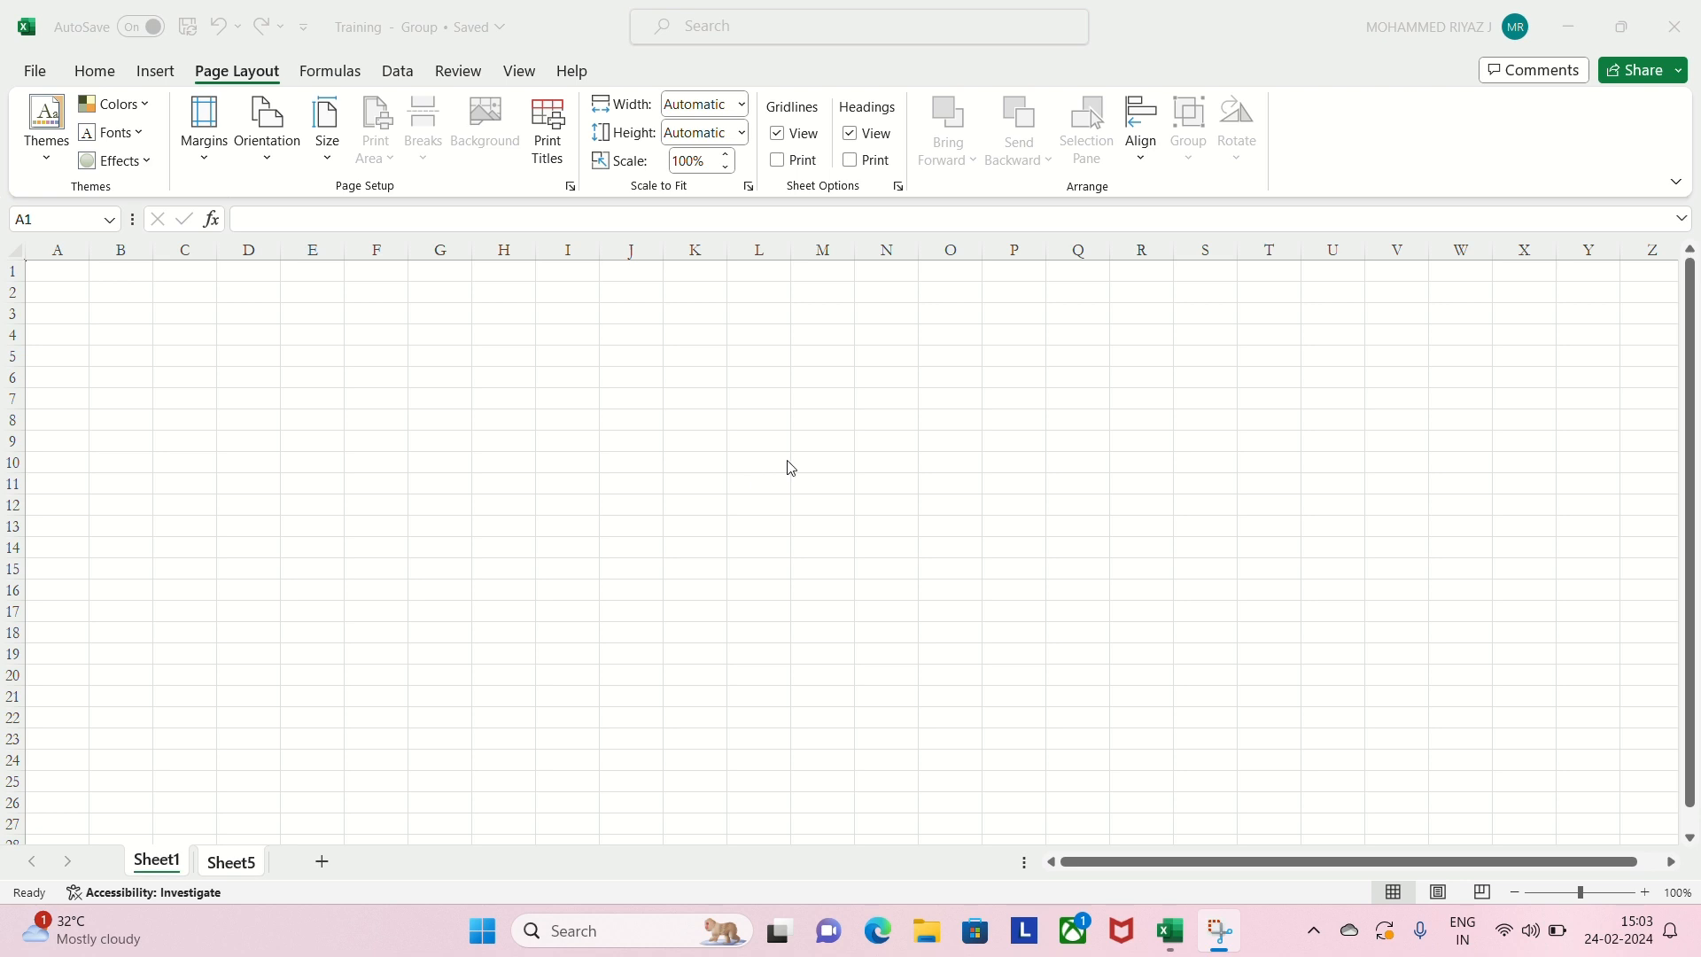
- Enter the column headers S.no in C7 and Name in D7
{"action": "left_click", "coordinate": [334, 452]}
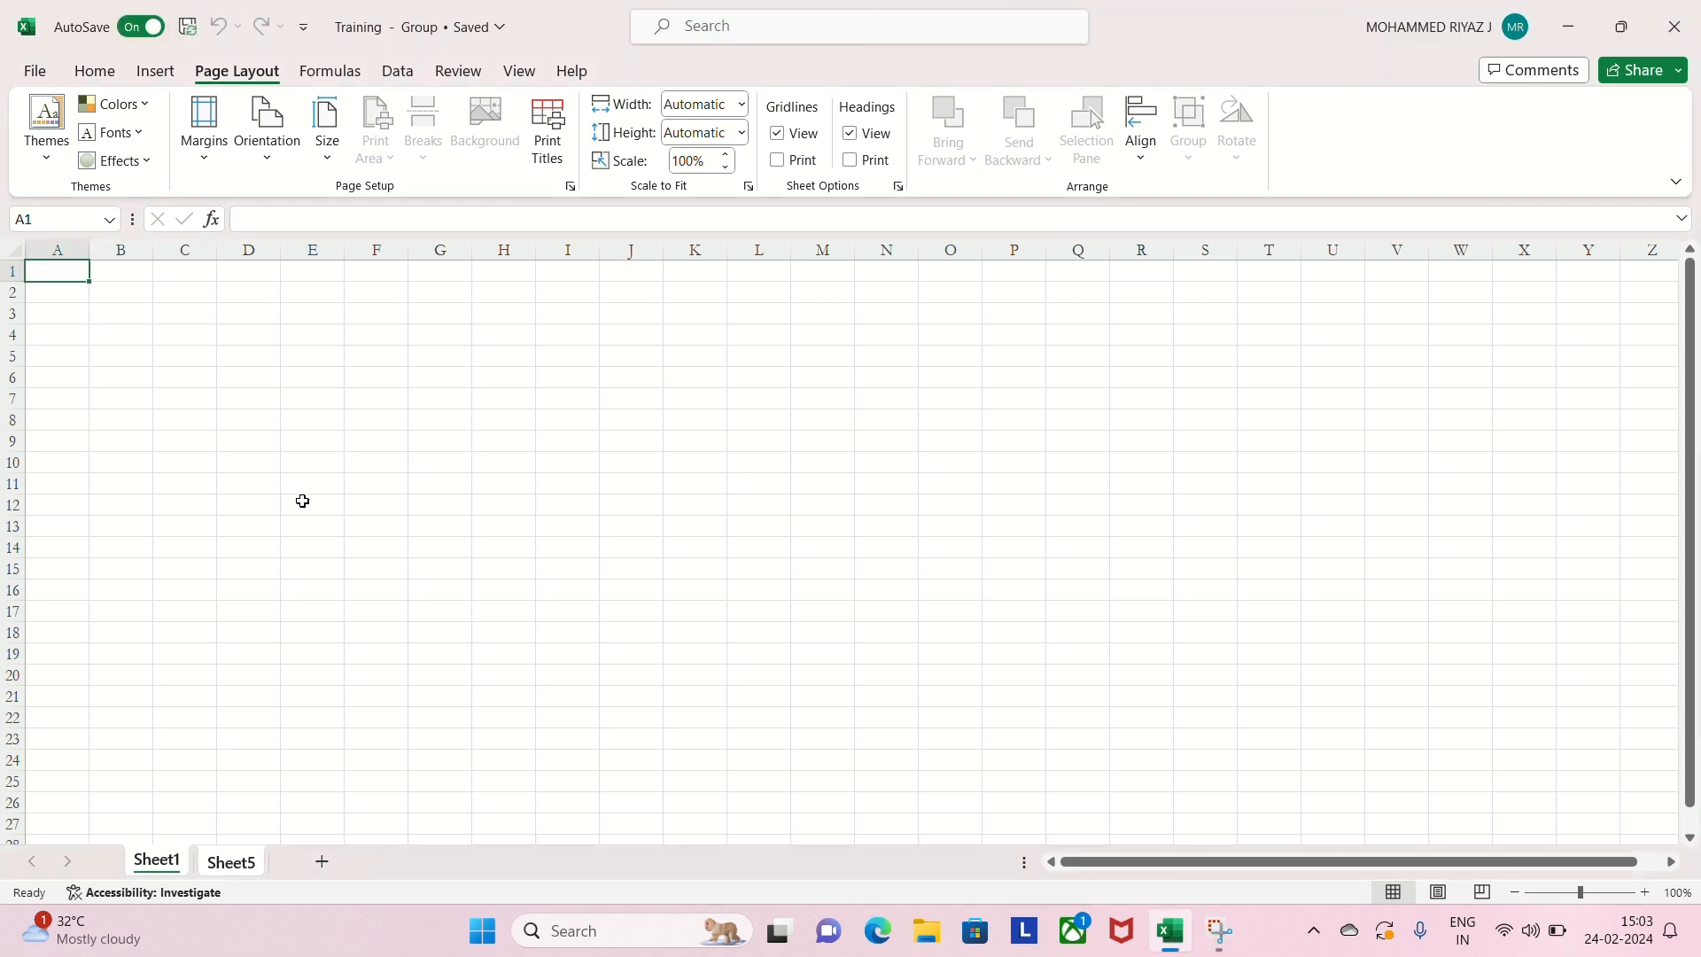
{"action": "left_click", "coordinate": [200, 403]}
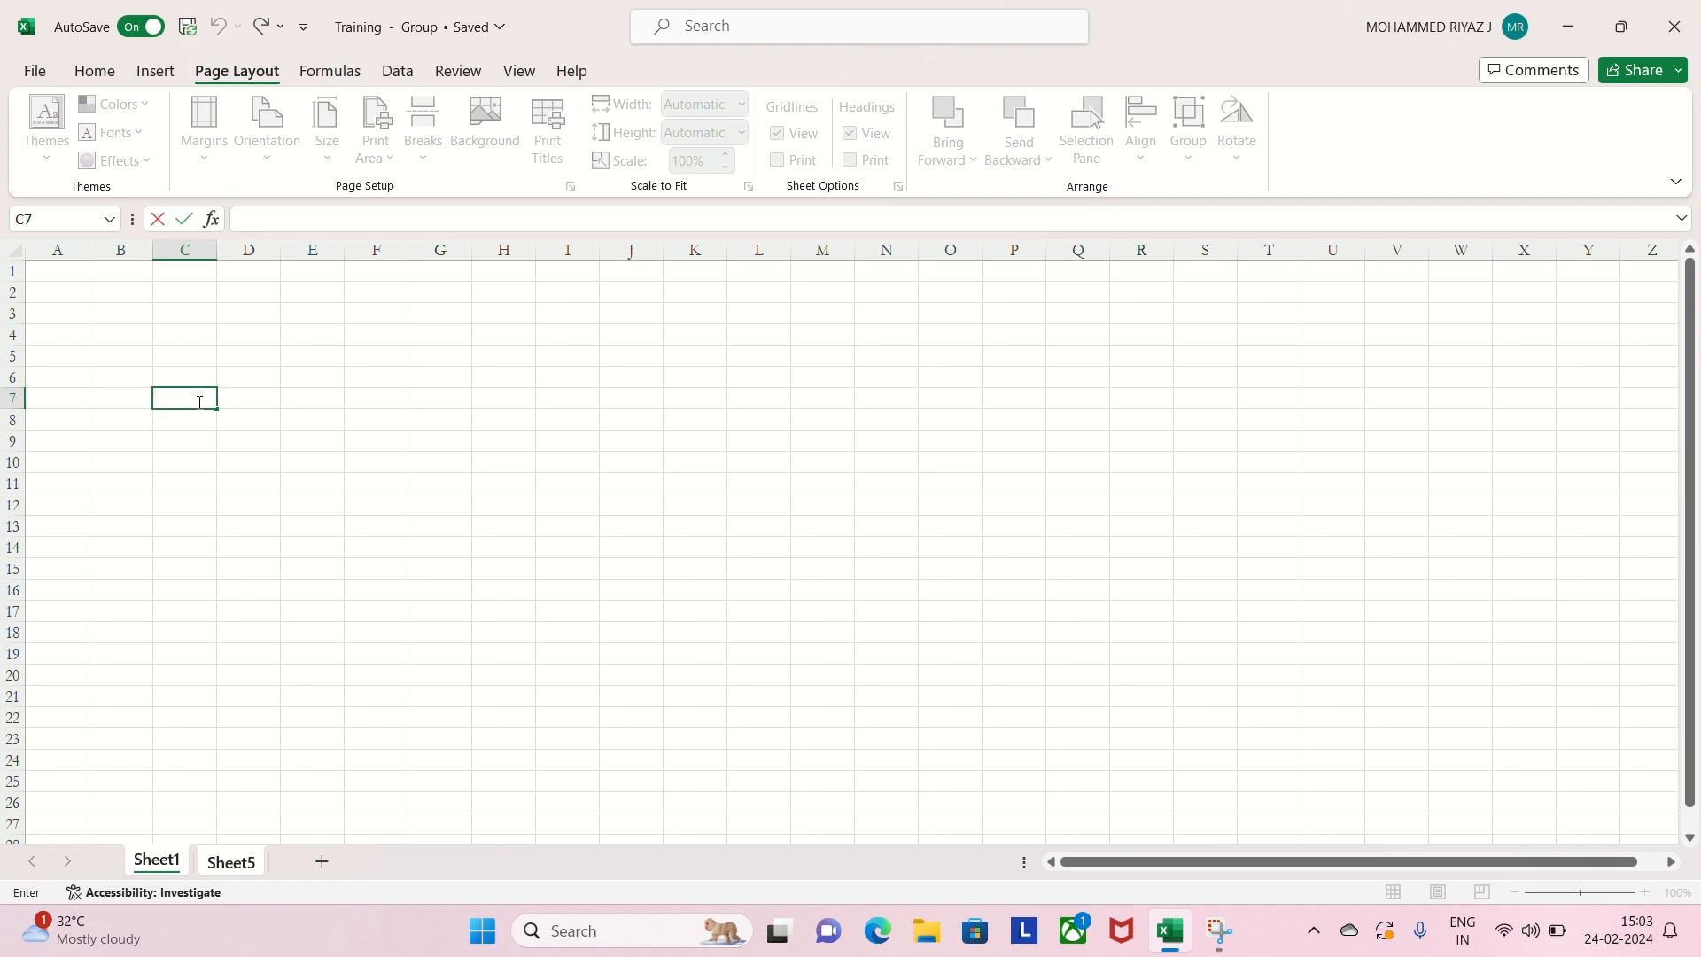
{"action": "type", "text": "S.no"}
{"action": "left_click", "coordinate": [259, 402]}
{"action": "double_click", "coordinate": [259, 401]}
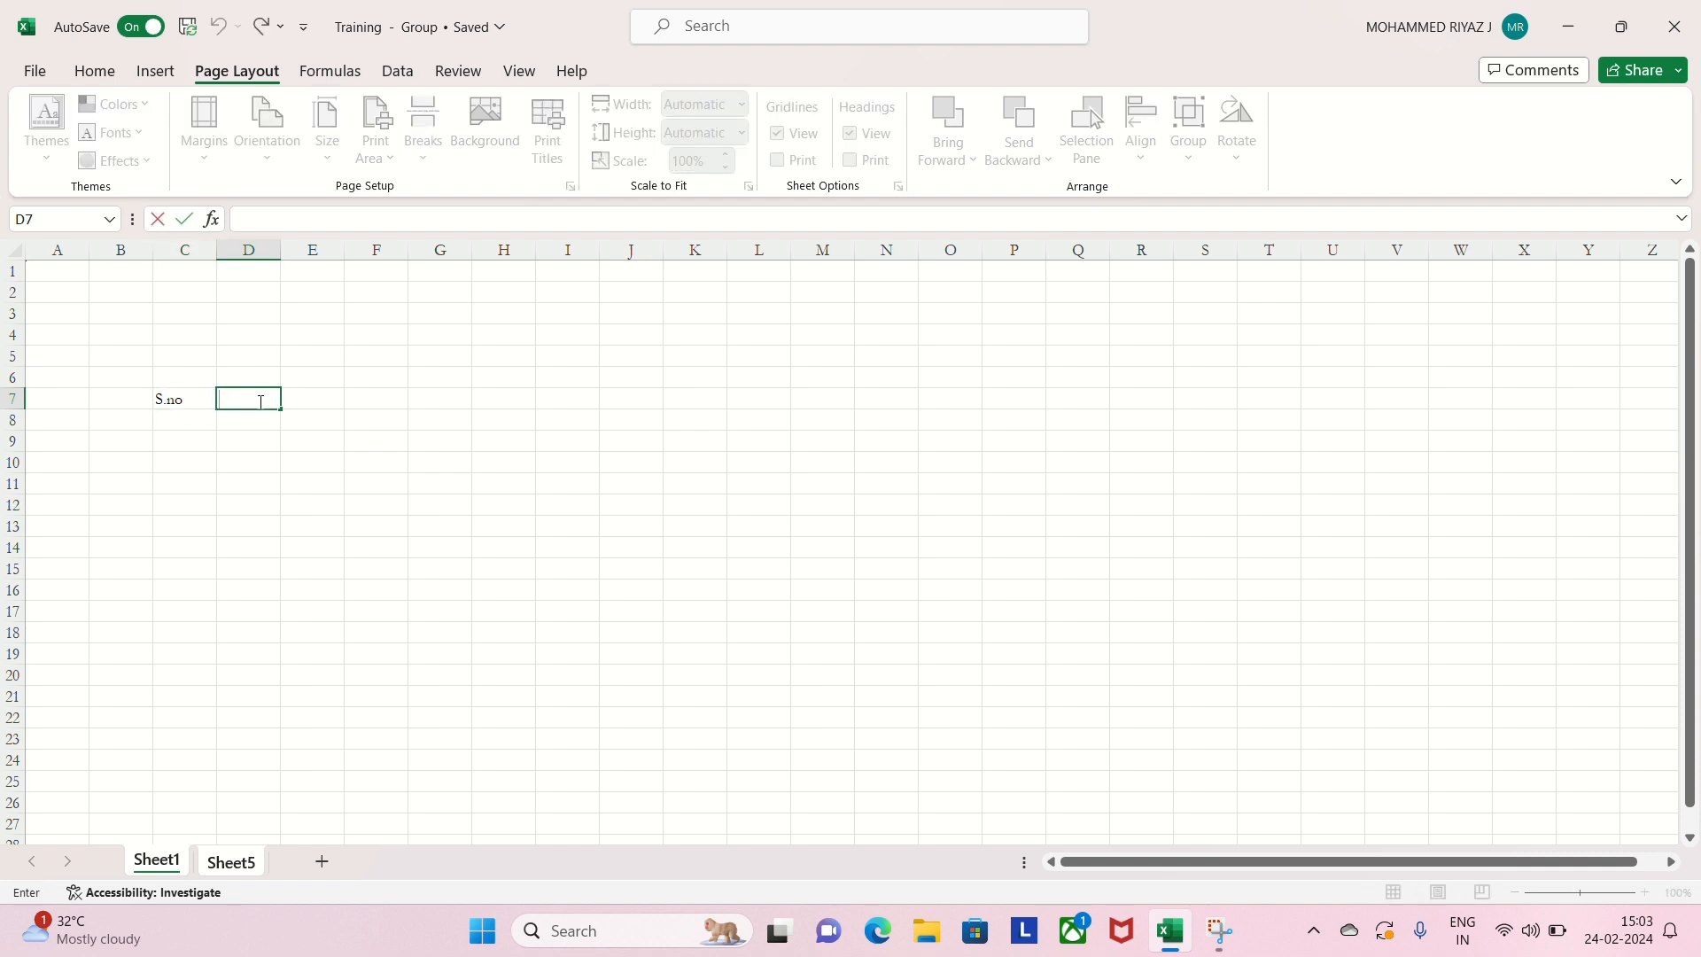
{"action": "type", "text": "Name"}
- Enter the column headers Mark in E7 and Result in F7
{"action": "left_click", "coordinate": [311, 408]}
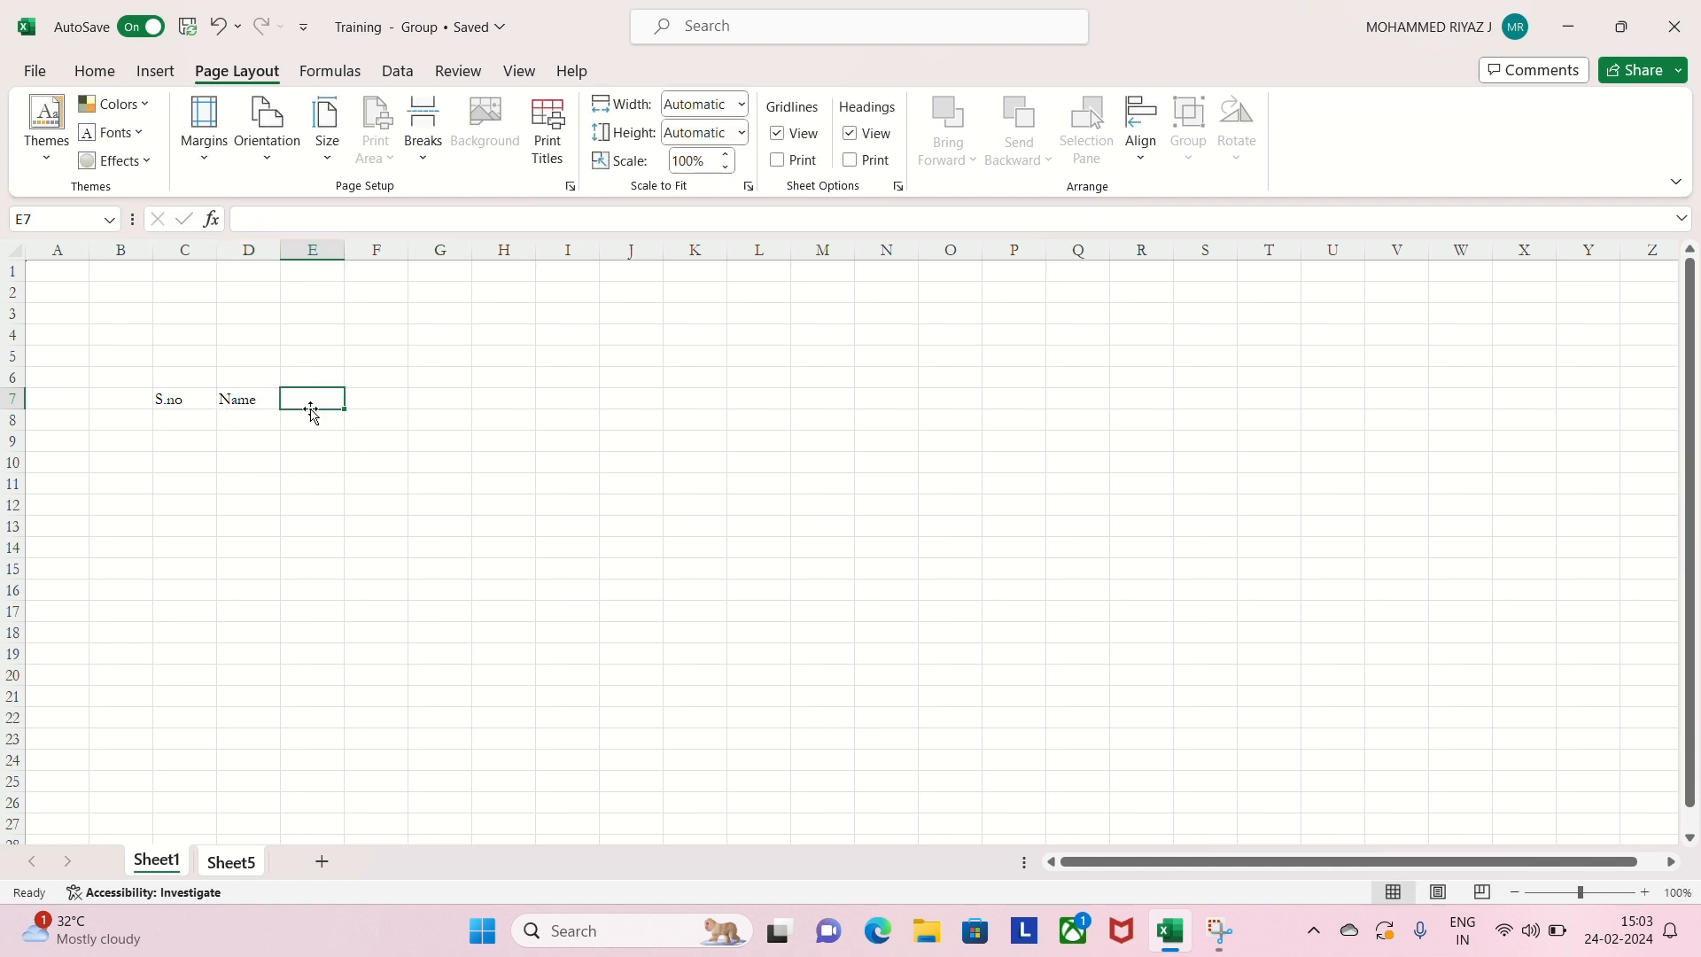
{"action": "double_click", "coordinate": [304, 399]}
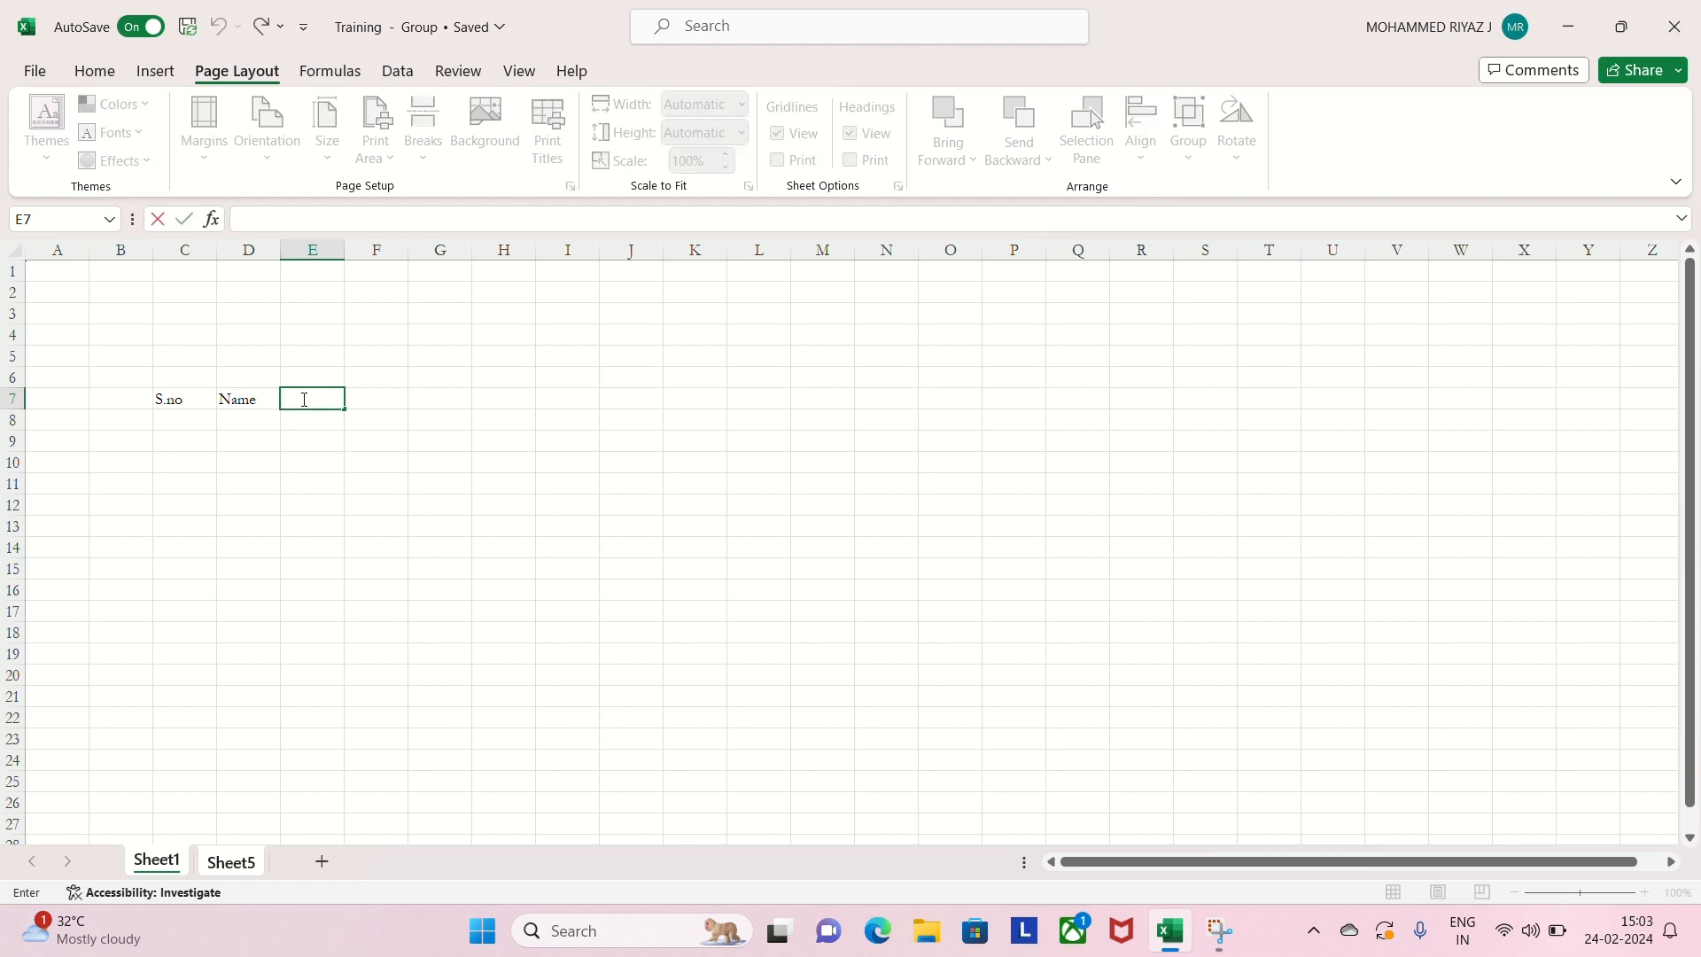
{"action": "type", "text": "mark"}
{"action": "left_click_drag", "start_coordinate": [344, 402], "coordinate": [213, 419]}
{"action": "type", "text": "MArk"}
{"action": "key", "text": "BackSpace"}
{"action": "key", "text": "BackSpace"}
{"action": "key", "text": "BackSpace"}
{"action": "type", "text": "ark"}
{"action": "left_click", "coordinate": [386, 400]}
{"action": "type", "text": "Res"}
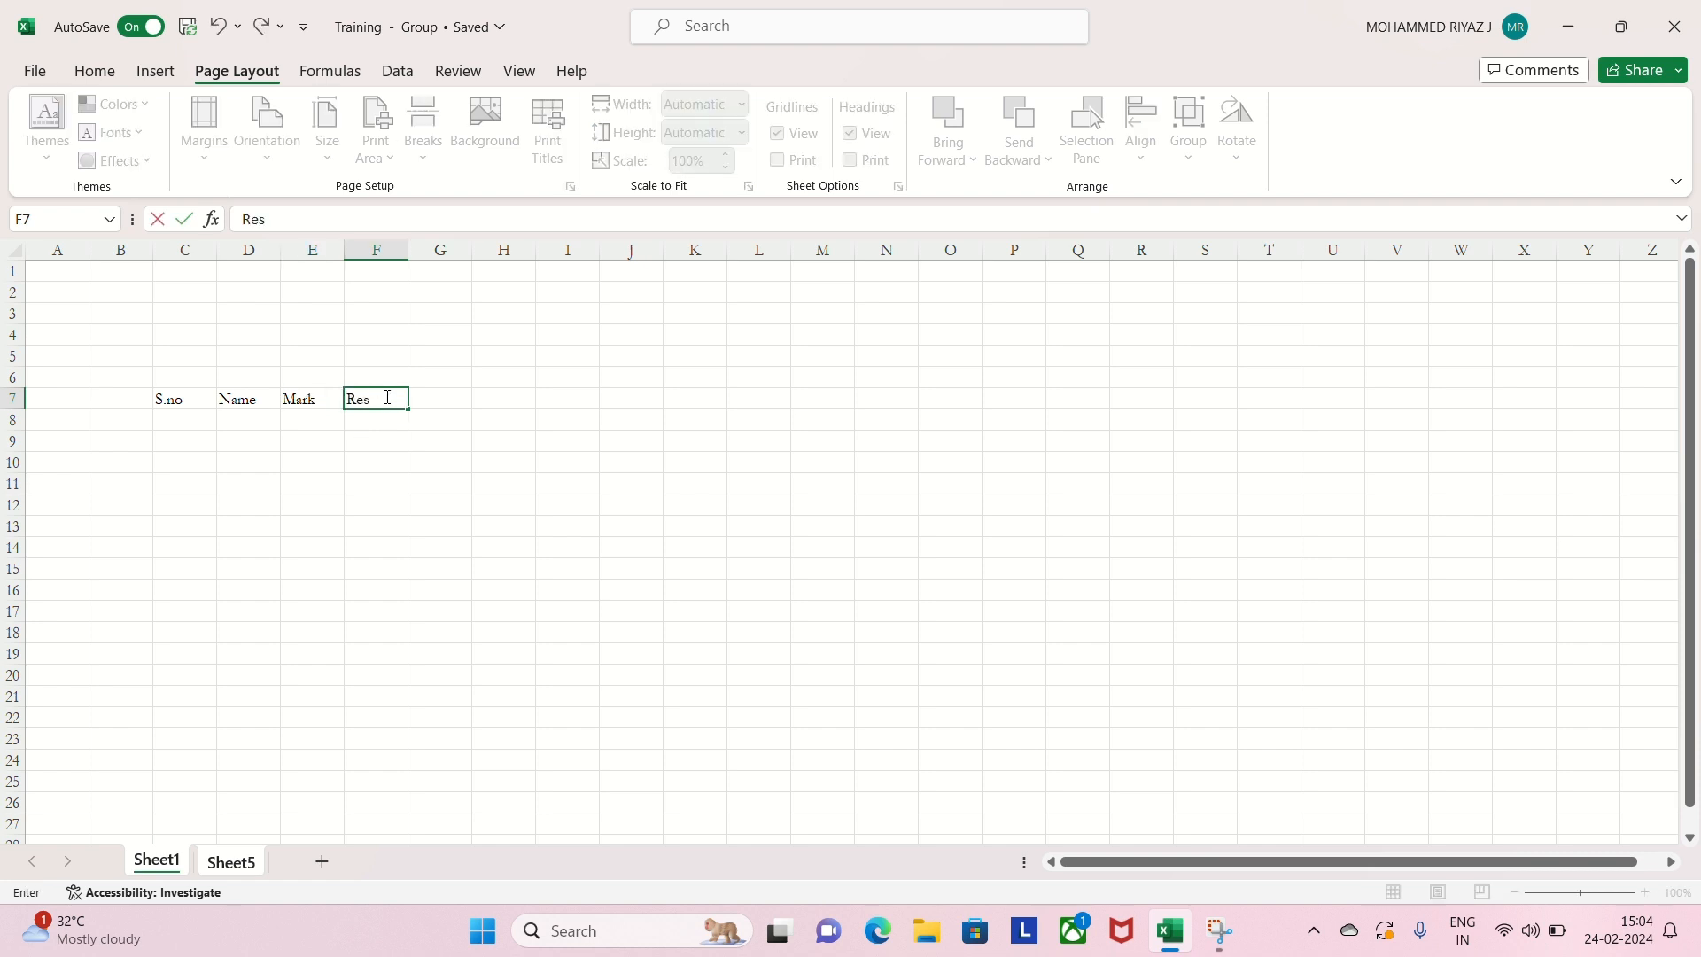
{"action": "type", "text": "ult"}
{"action": "left_click", "coordinate": [489, 468]}
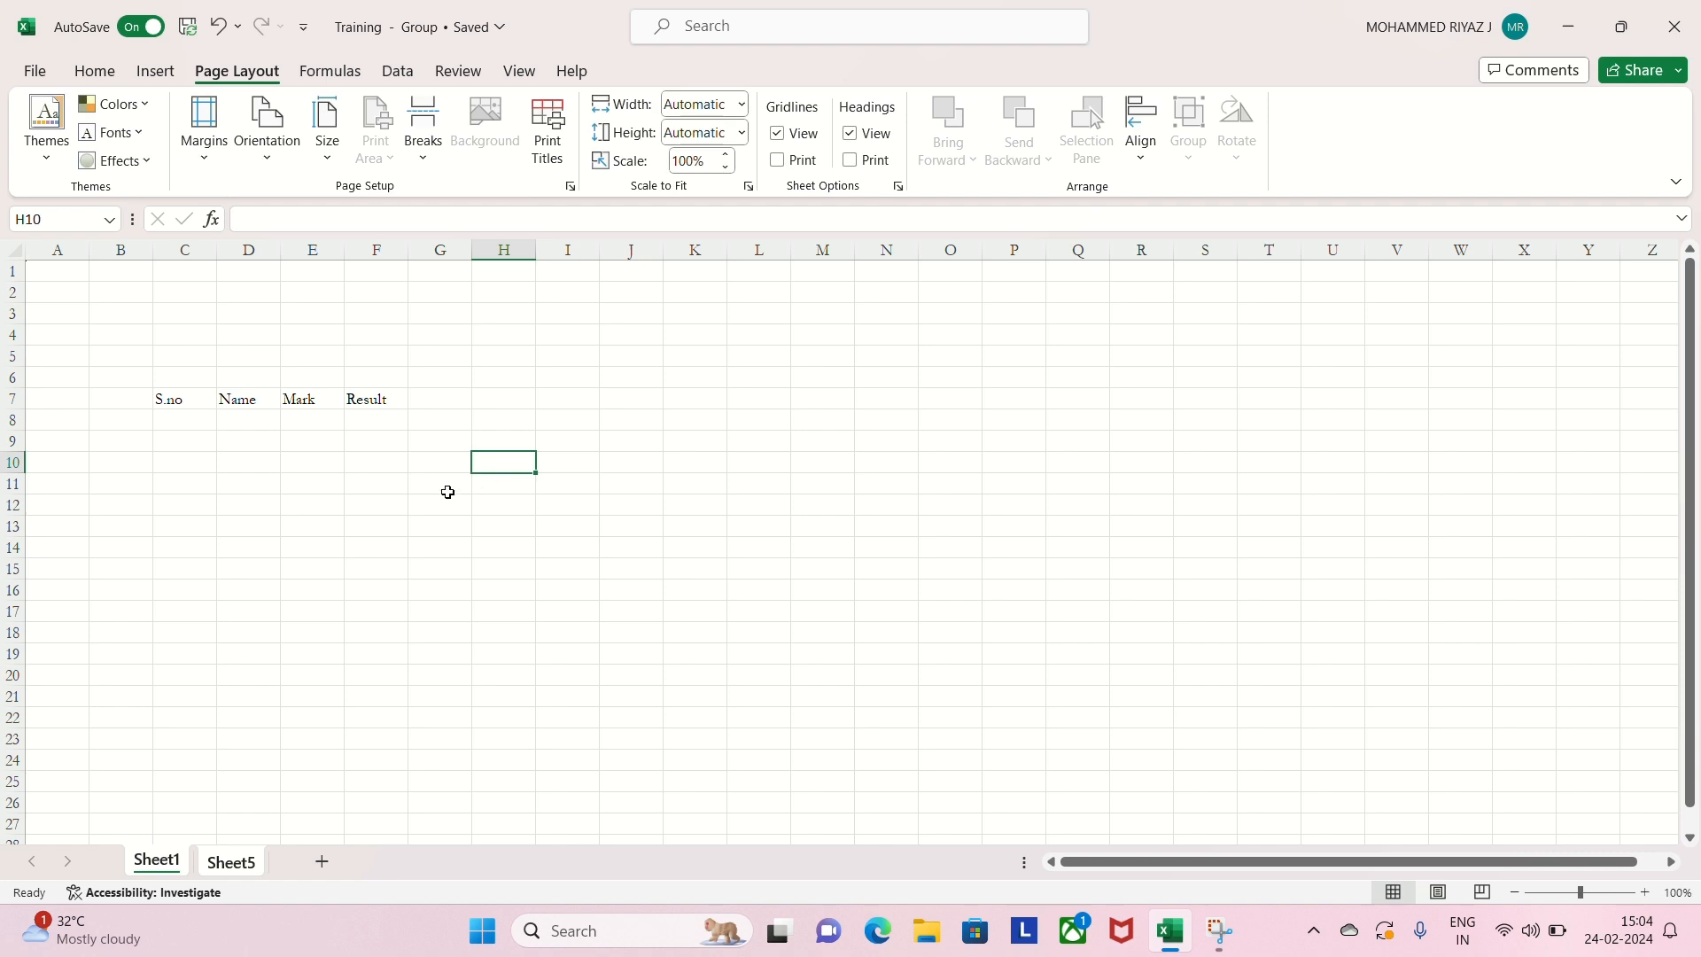
- Enter 1 in C8 under S.no and fill it down through C17
{"action": "left_click", "coordinate": [177, 416]}
{"action": "type", "text": "1"}
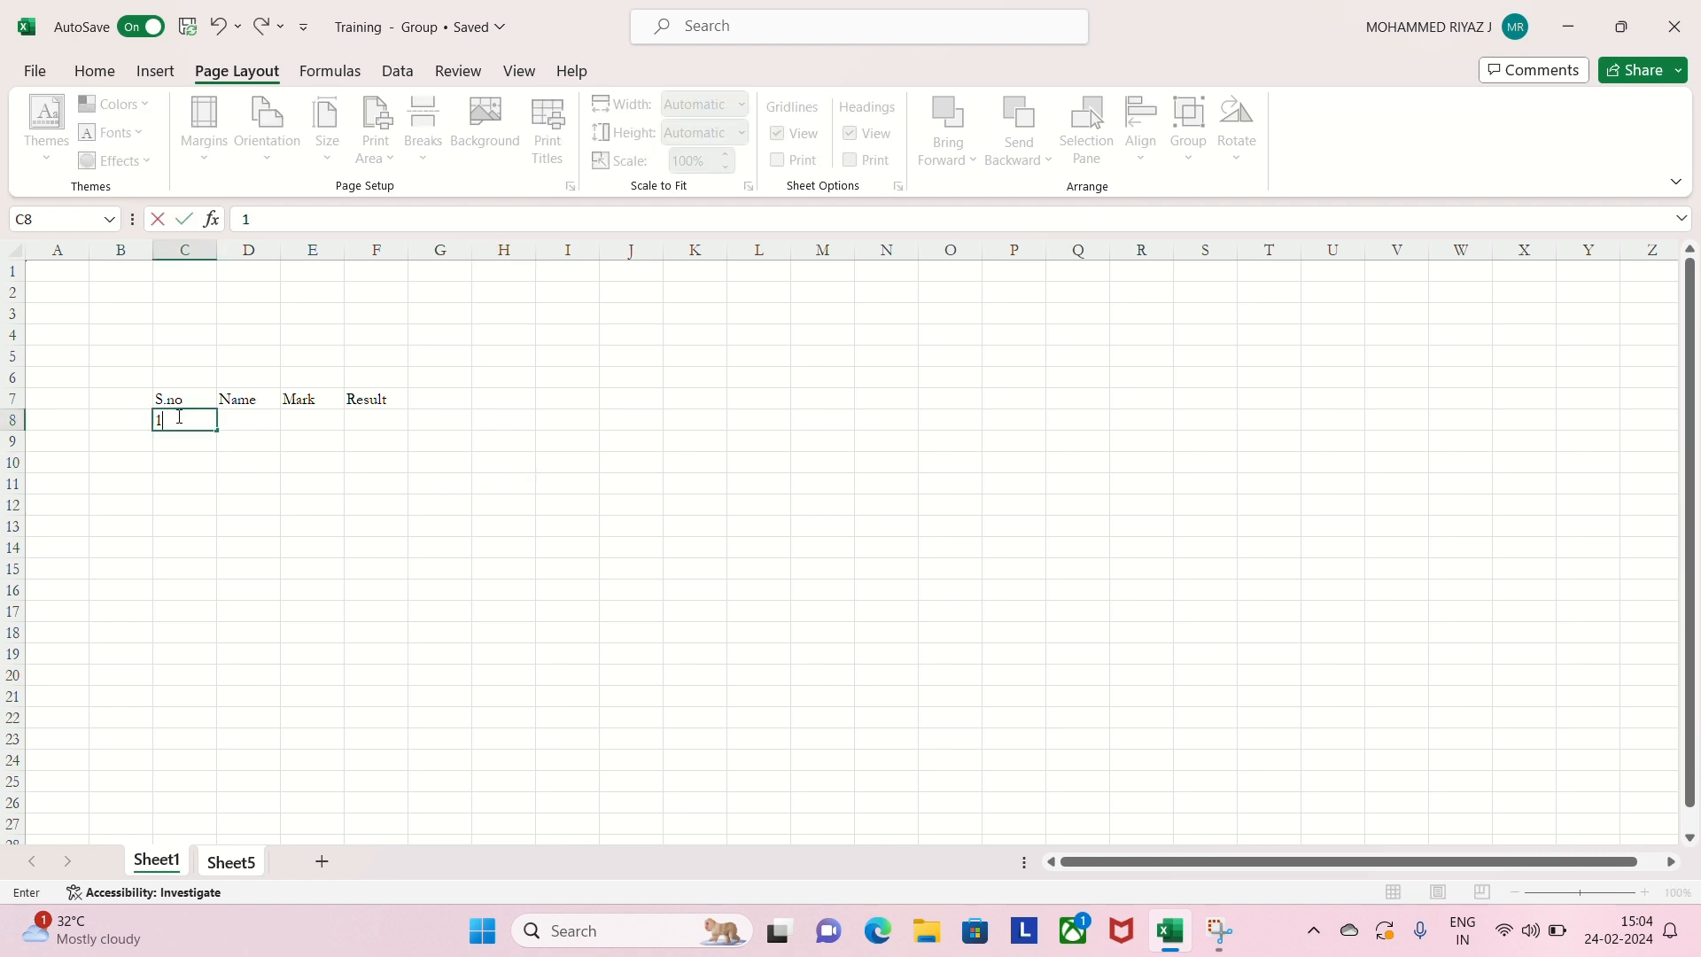
{"action": "key", "text": "Return"}
{"action": "left_click", "coordinate": [197, 417]}
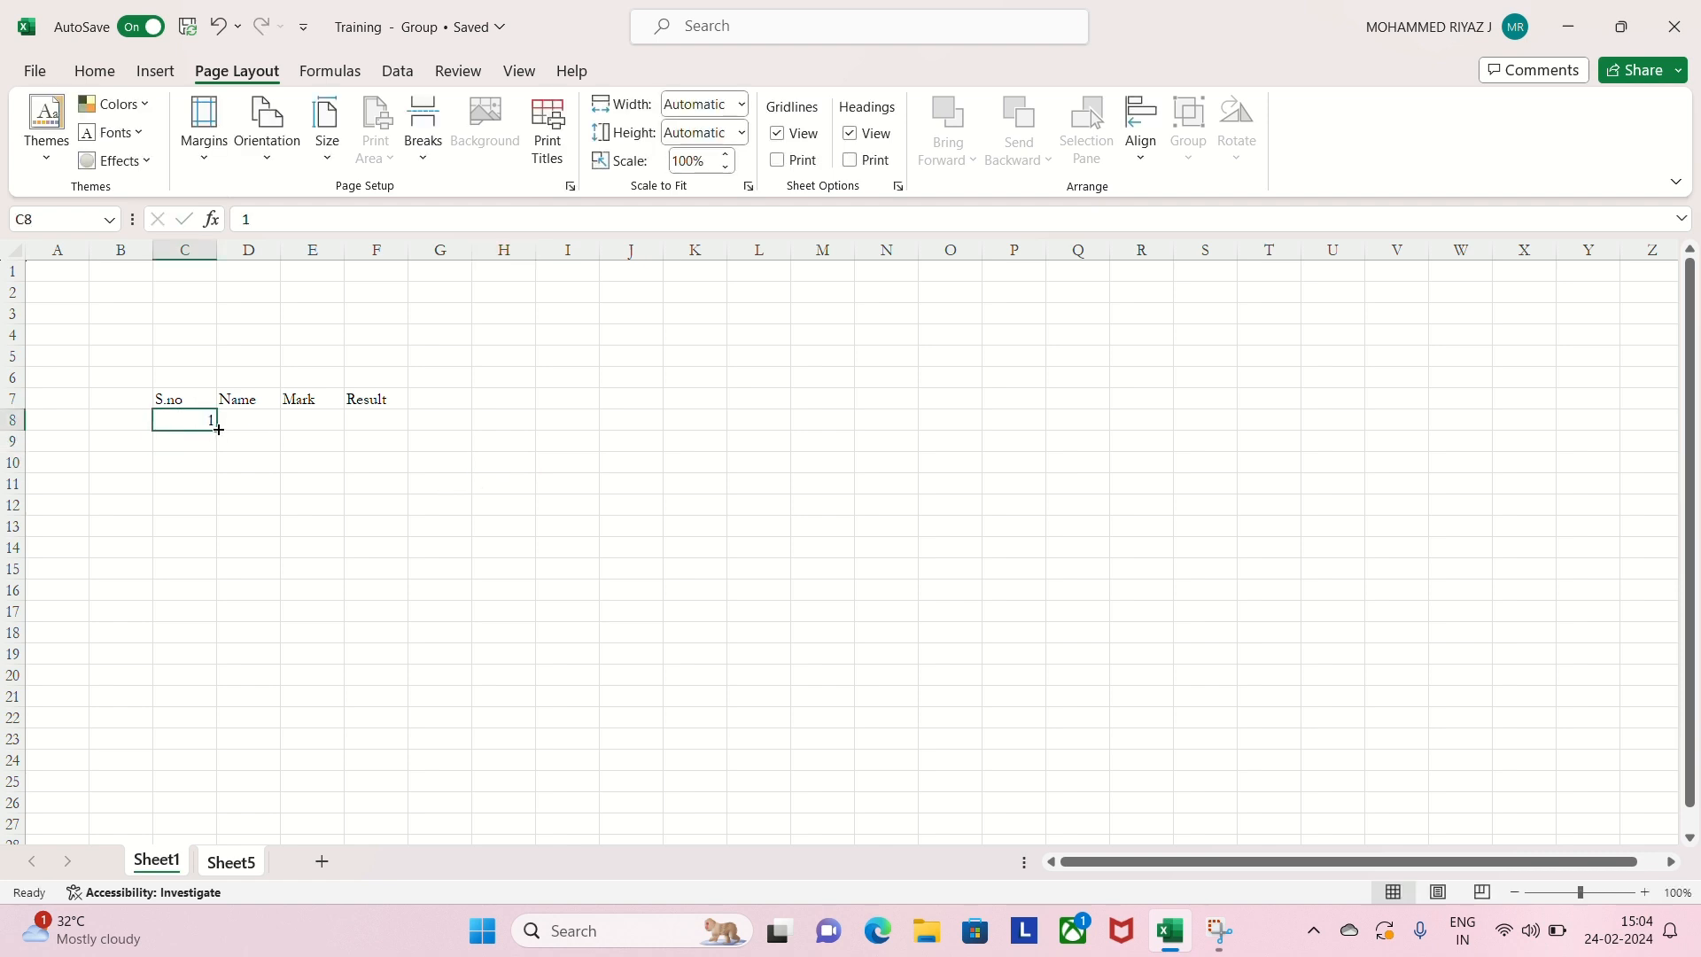
{"action": "left_click_drag", "start_coordinate": [215, 432], "coordinate": [234, 649]}
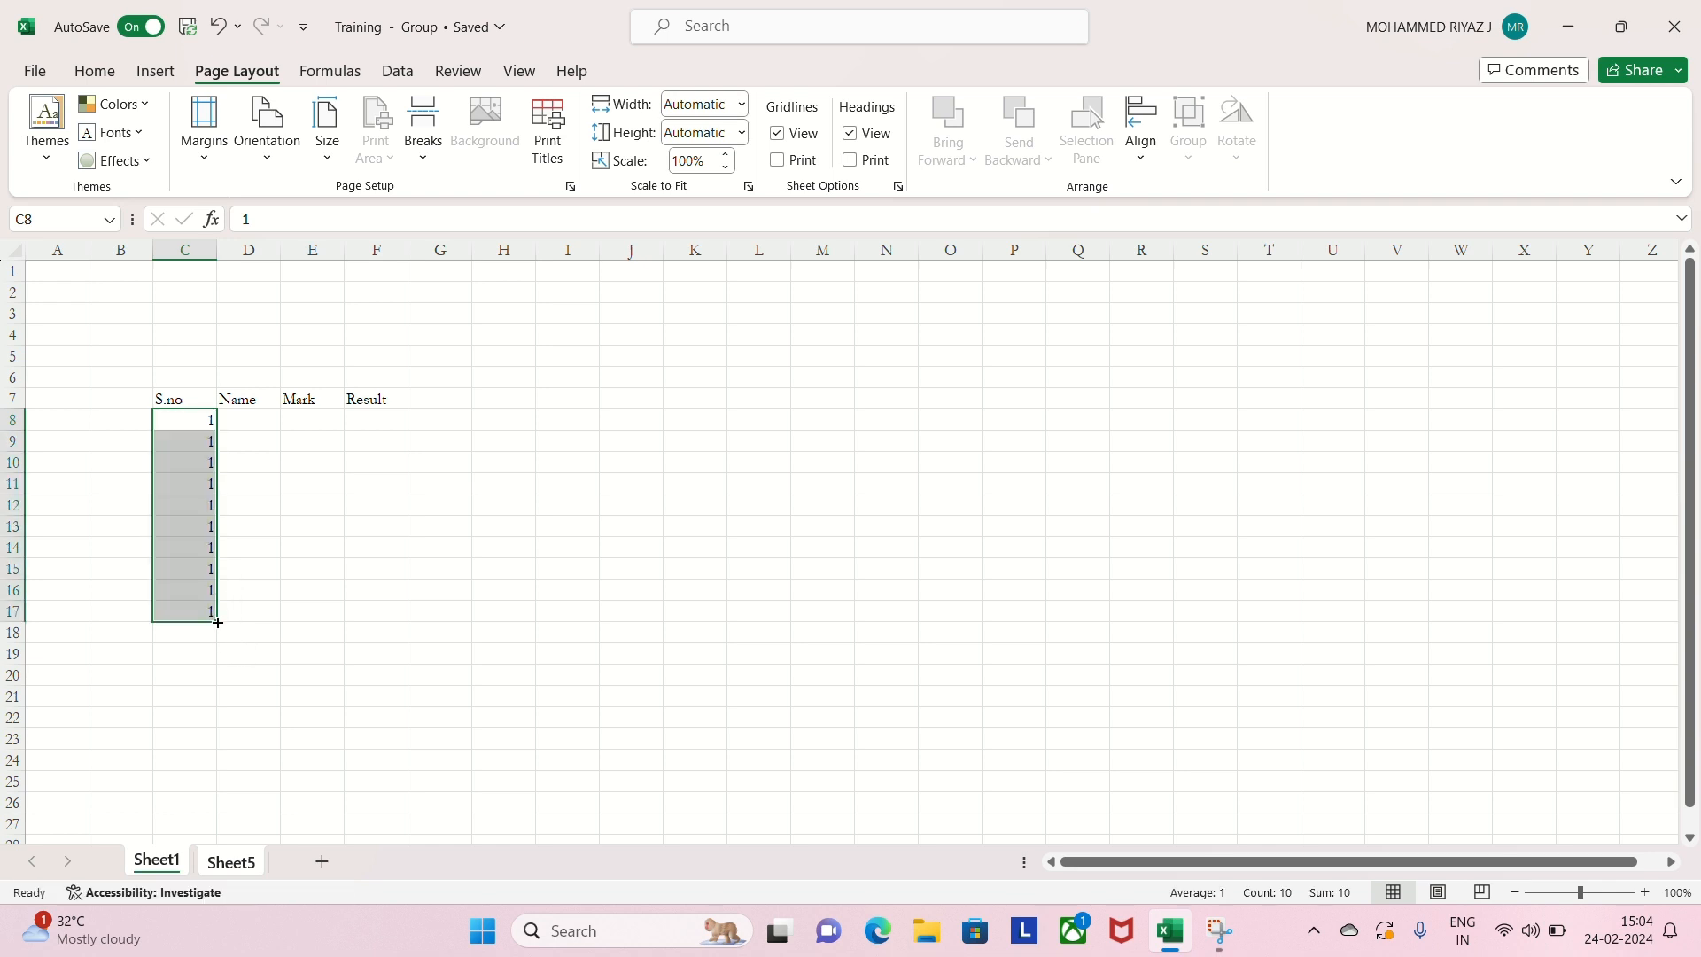
- Enter 2 in C9 and fill the series down from C8:C9 so that C8:C17 is numbered 1 to 10
{"action": "left_click", "coordinate": [196, 449]}
{"action": "type", "text": "2"}
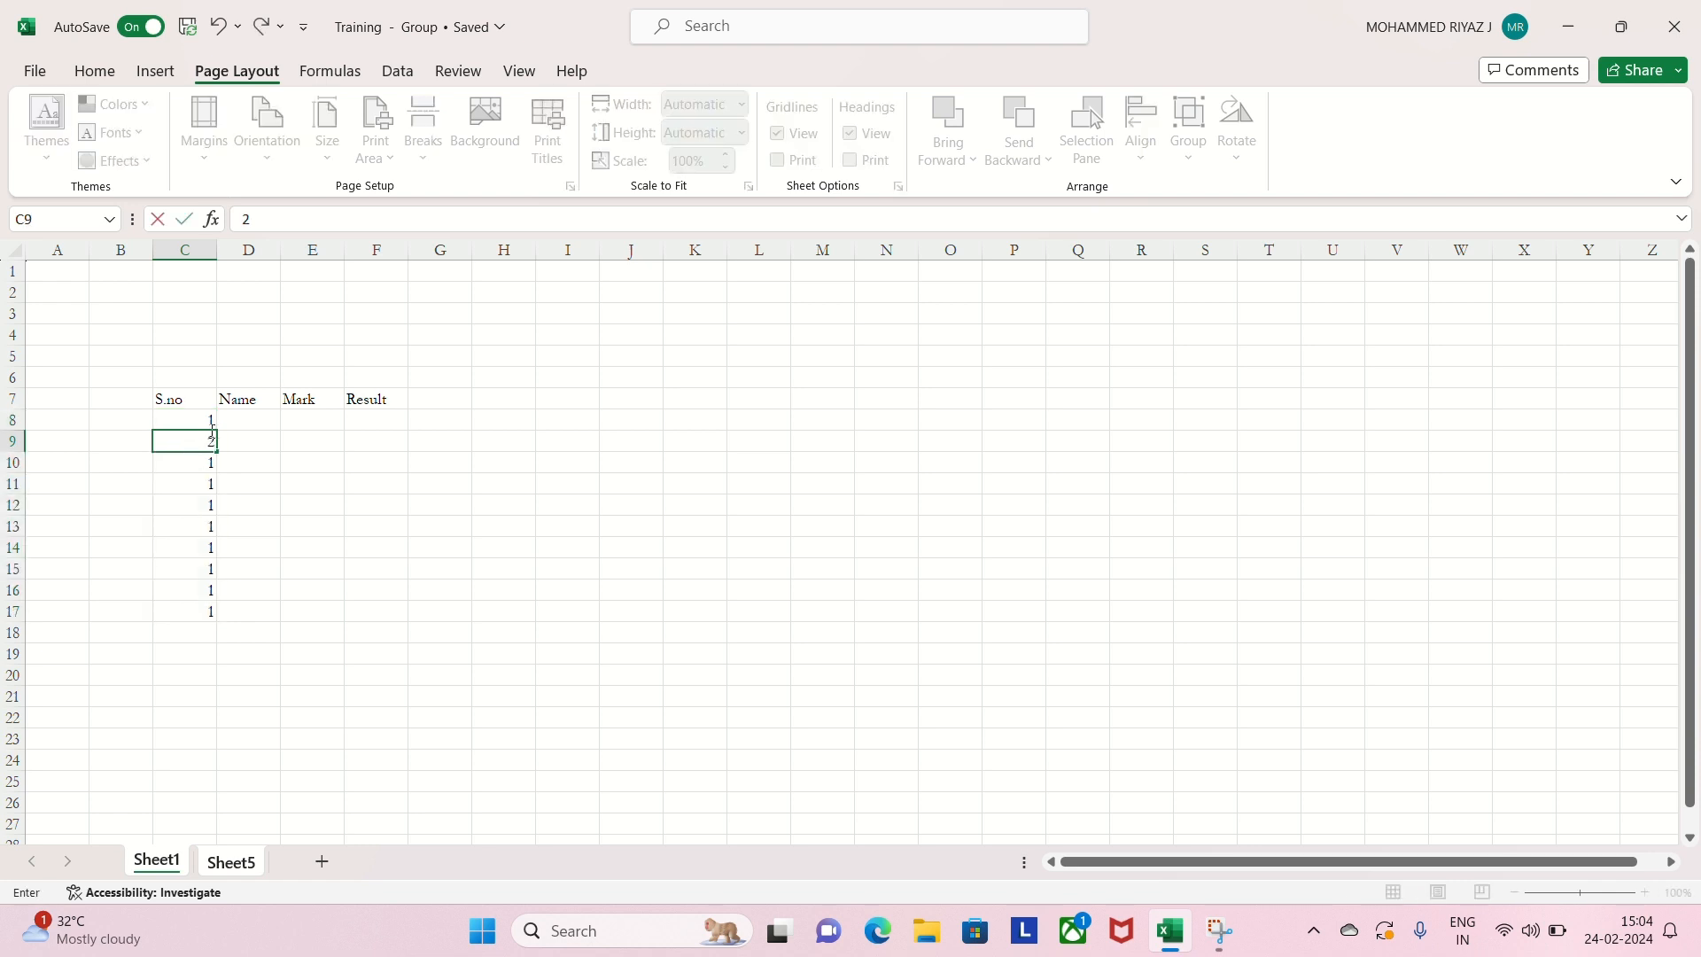
{"action": "left_click", "coordinate": [202, 422]}
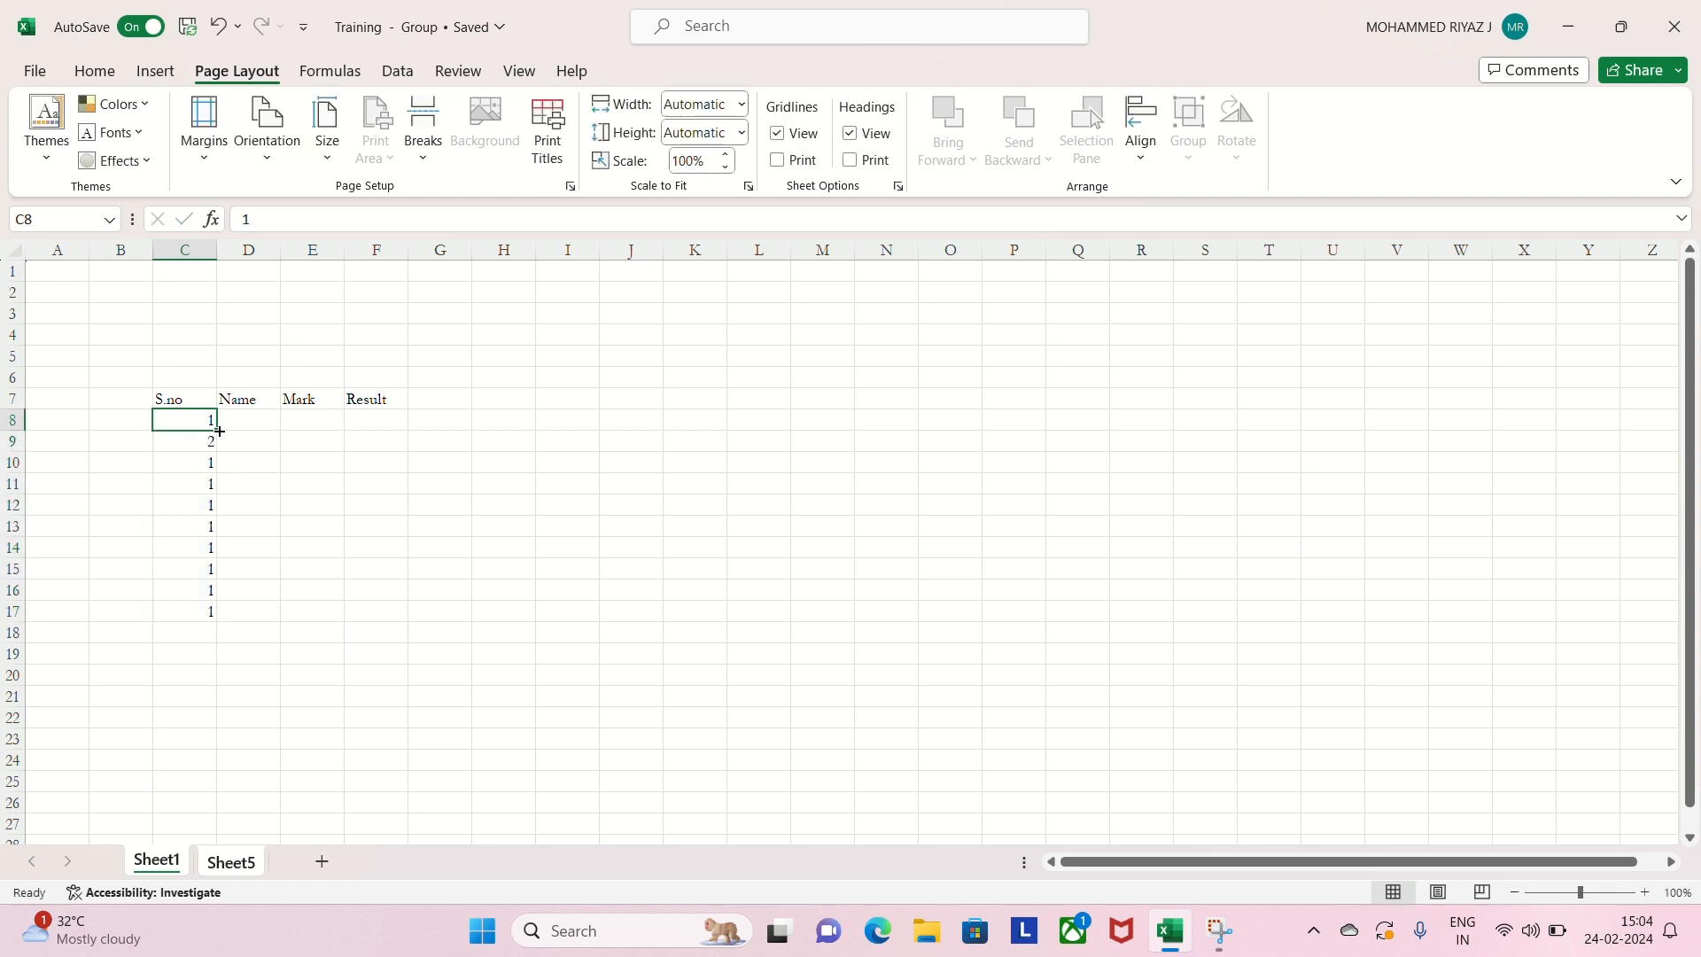
{"action": "left_click_drag", "start_coordinate": [219, 431], "coordinate": [228, 612]}
{"action": "left_click", "coordinate": [195, 420]}
{"action": "left_click", "coordinate": [198, 460]}
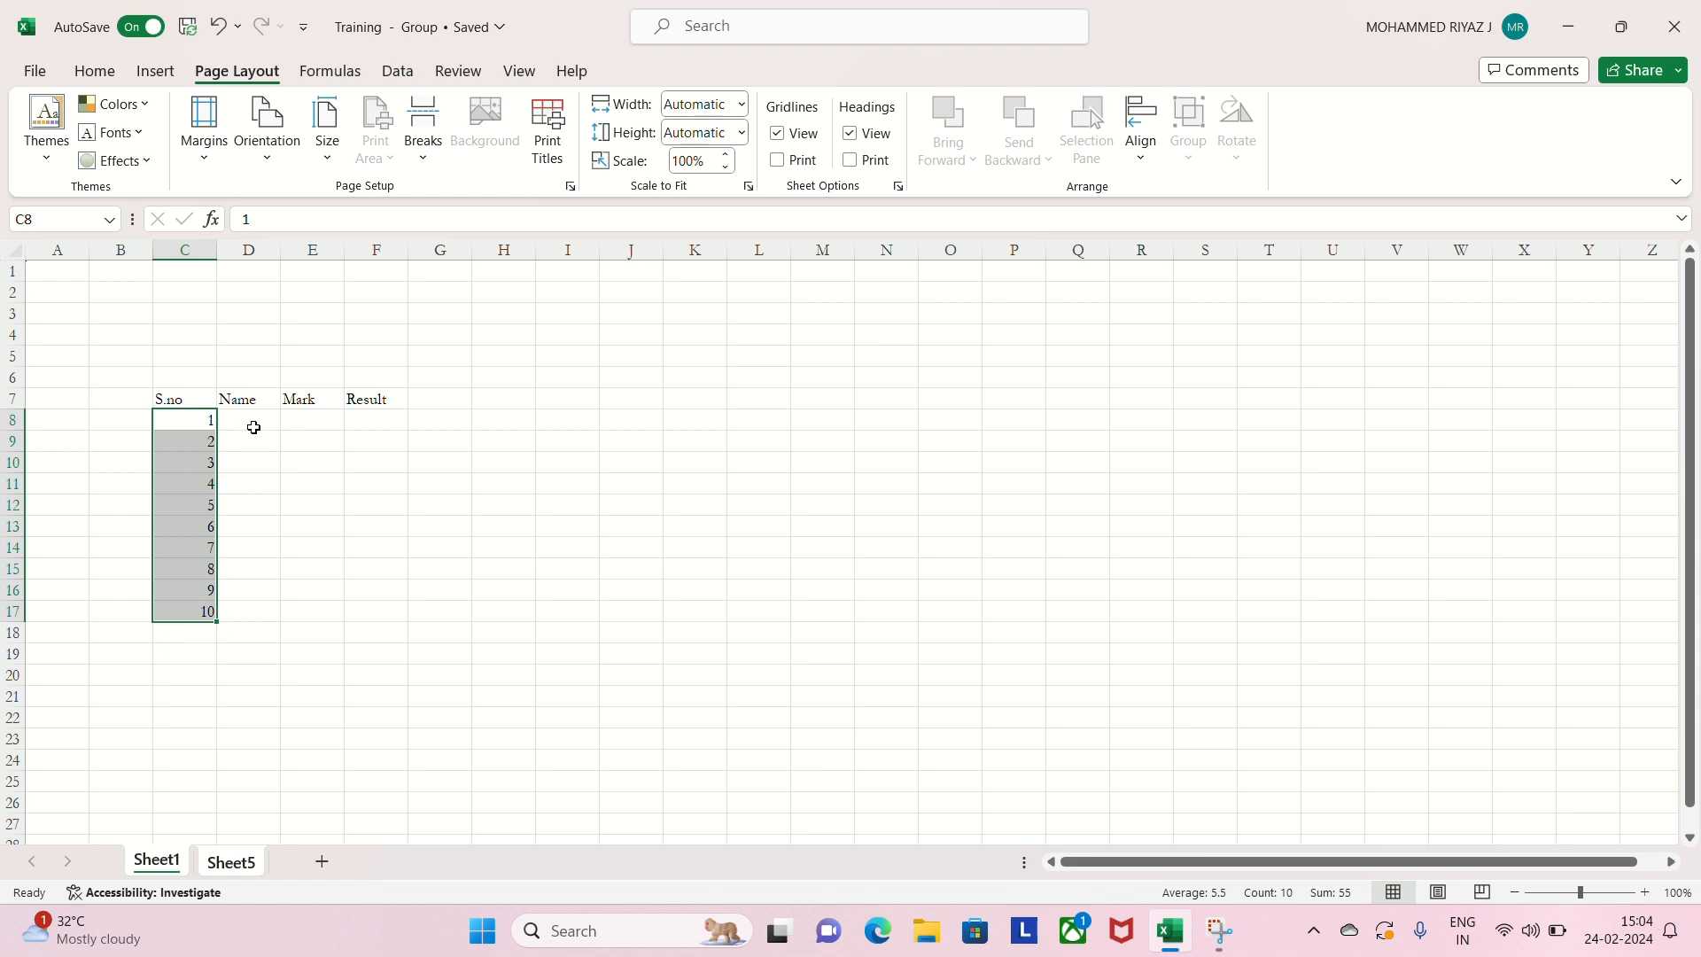
- Enter MDR Engineering 1 in D8 and fill the numbered names down through D17
{"action": "left_click", "coordinate": [249, 421]}
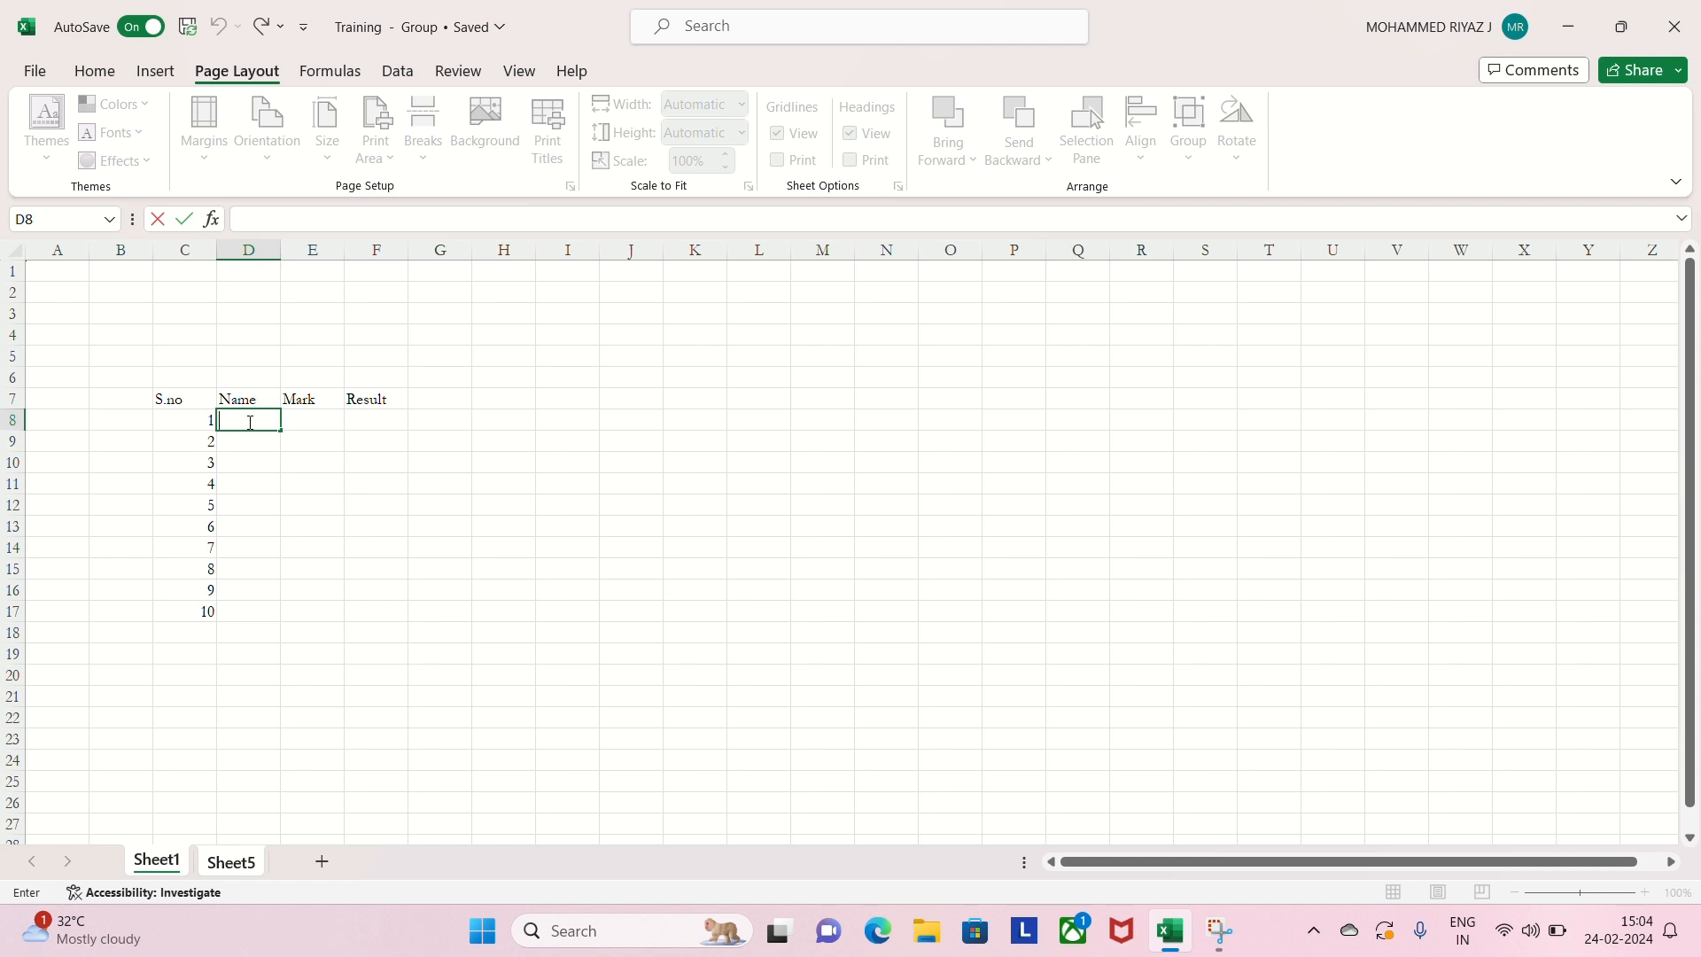
{"action": "type", "text": "MDR ENgine"}
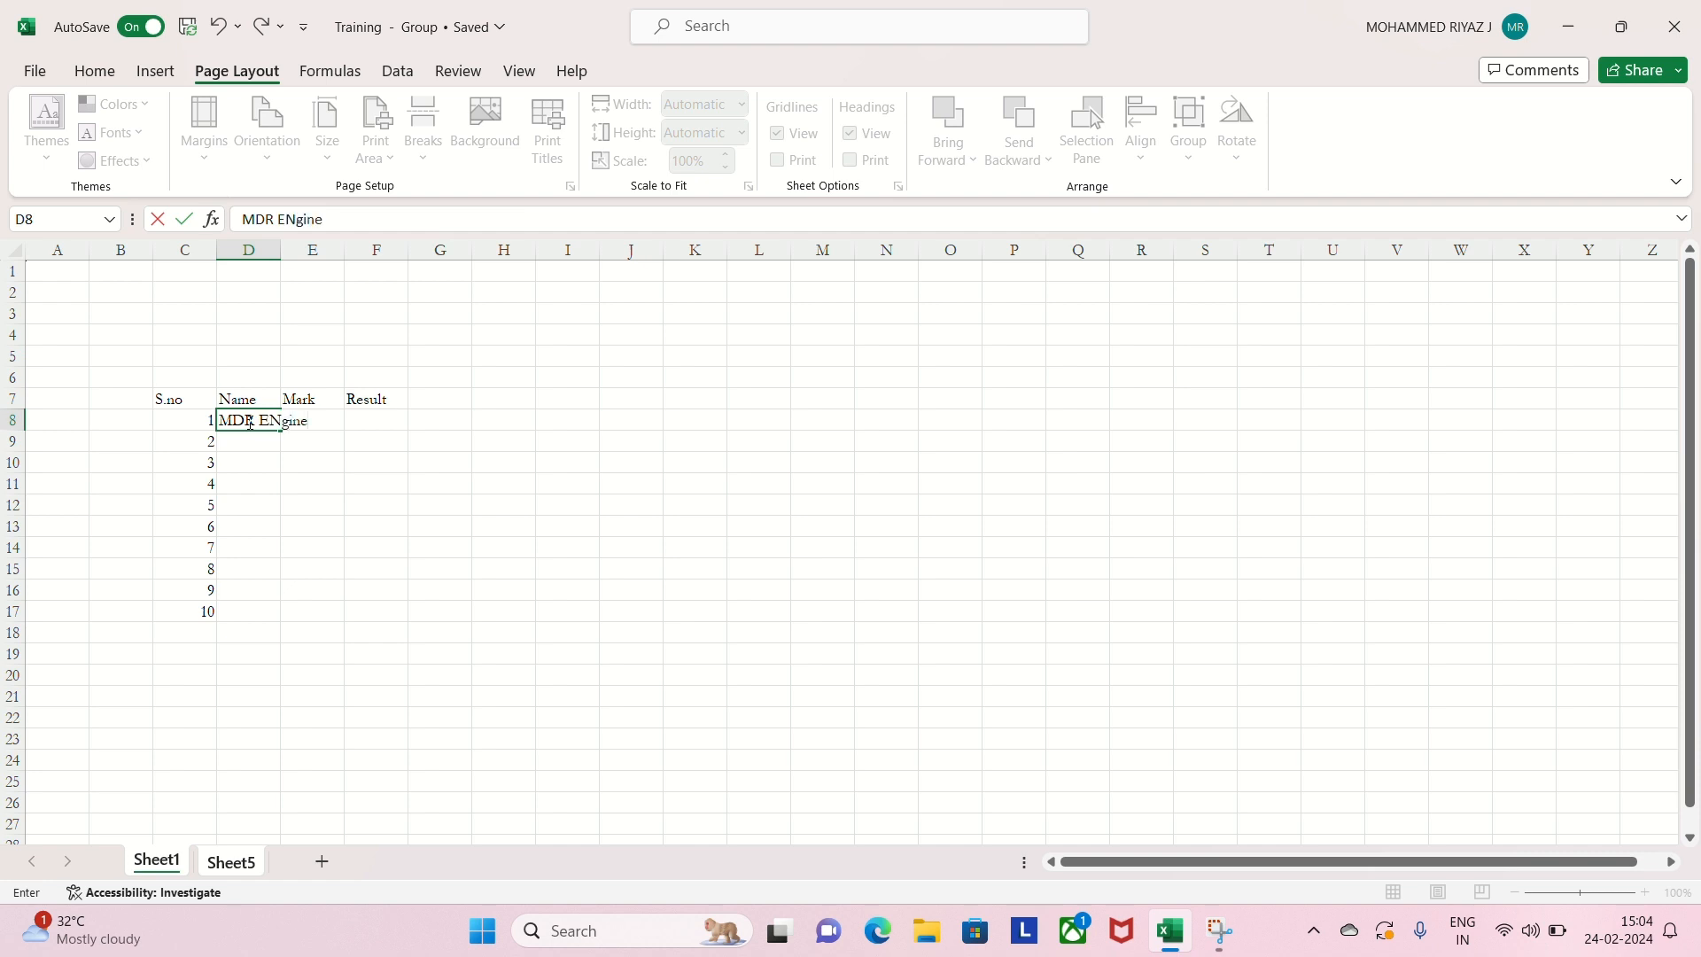
{"action": "type", "text": "ering 1"}
{"action": "left_click", "coordinate": [224, 612]}
{"action": "left_click", "coordinate": [262, 423]}
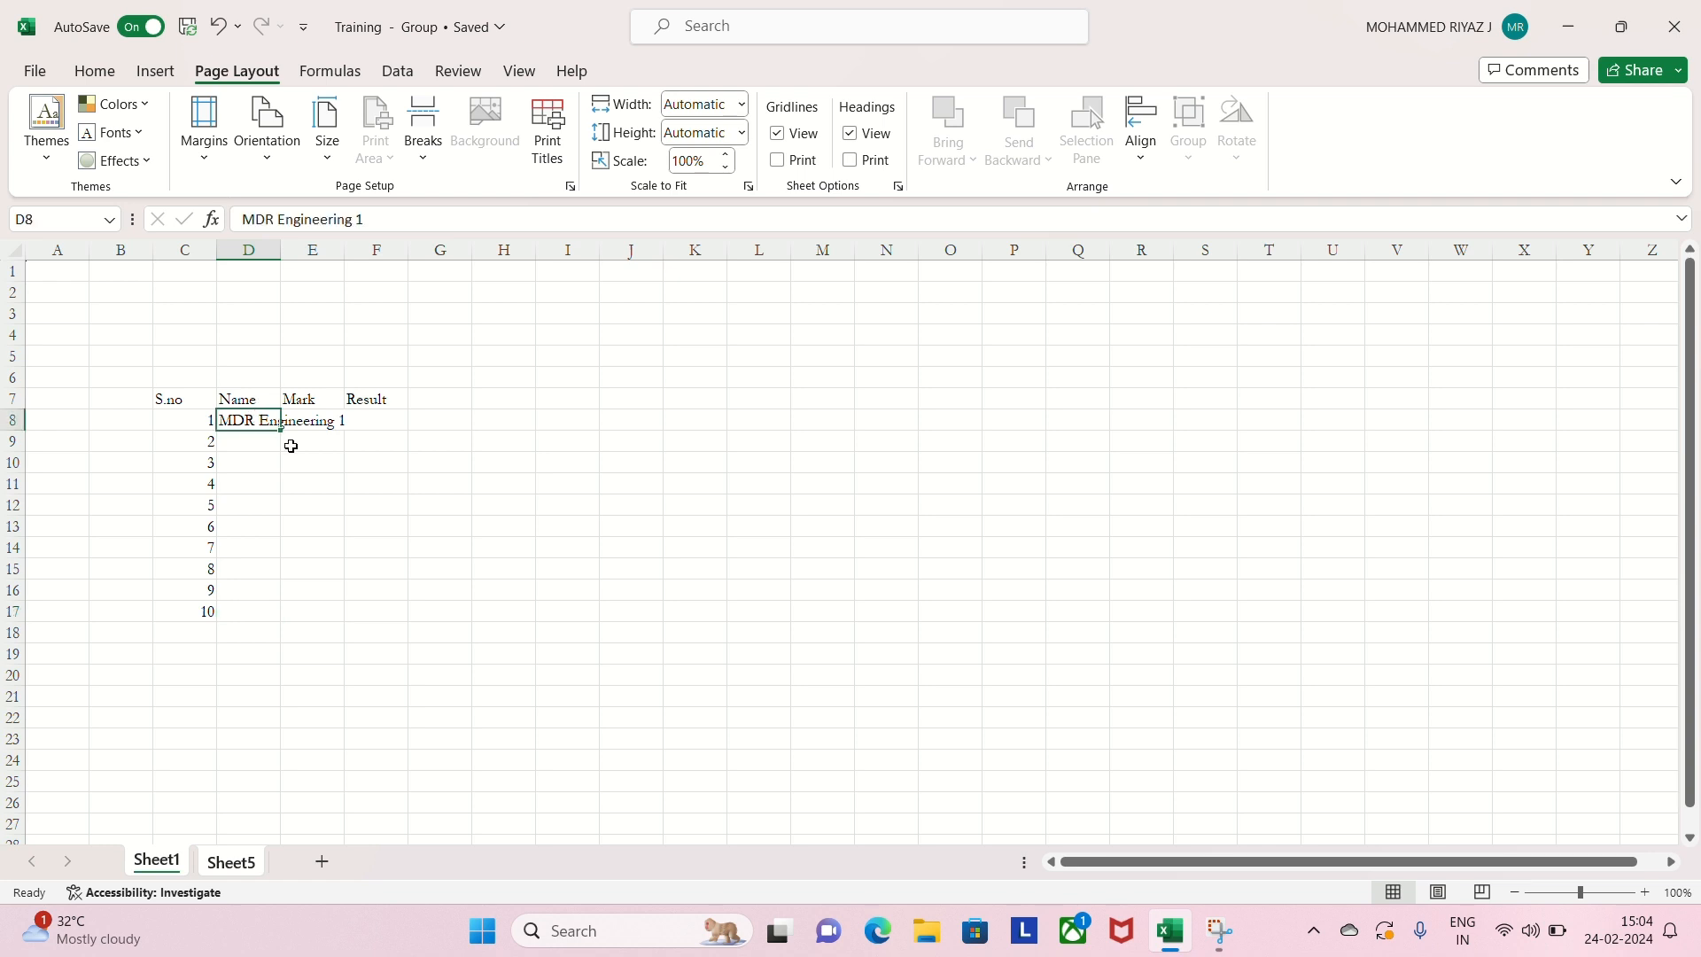
{"action": "left_click_drag", "start_coordinate": [280, 430], "coordinate": [260, 623]}
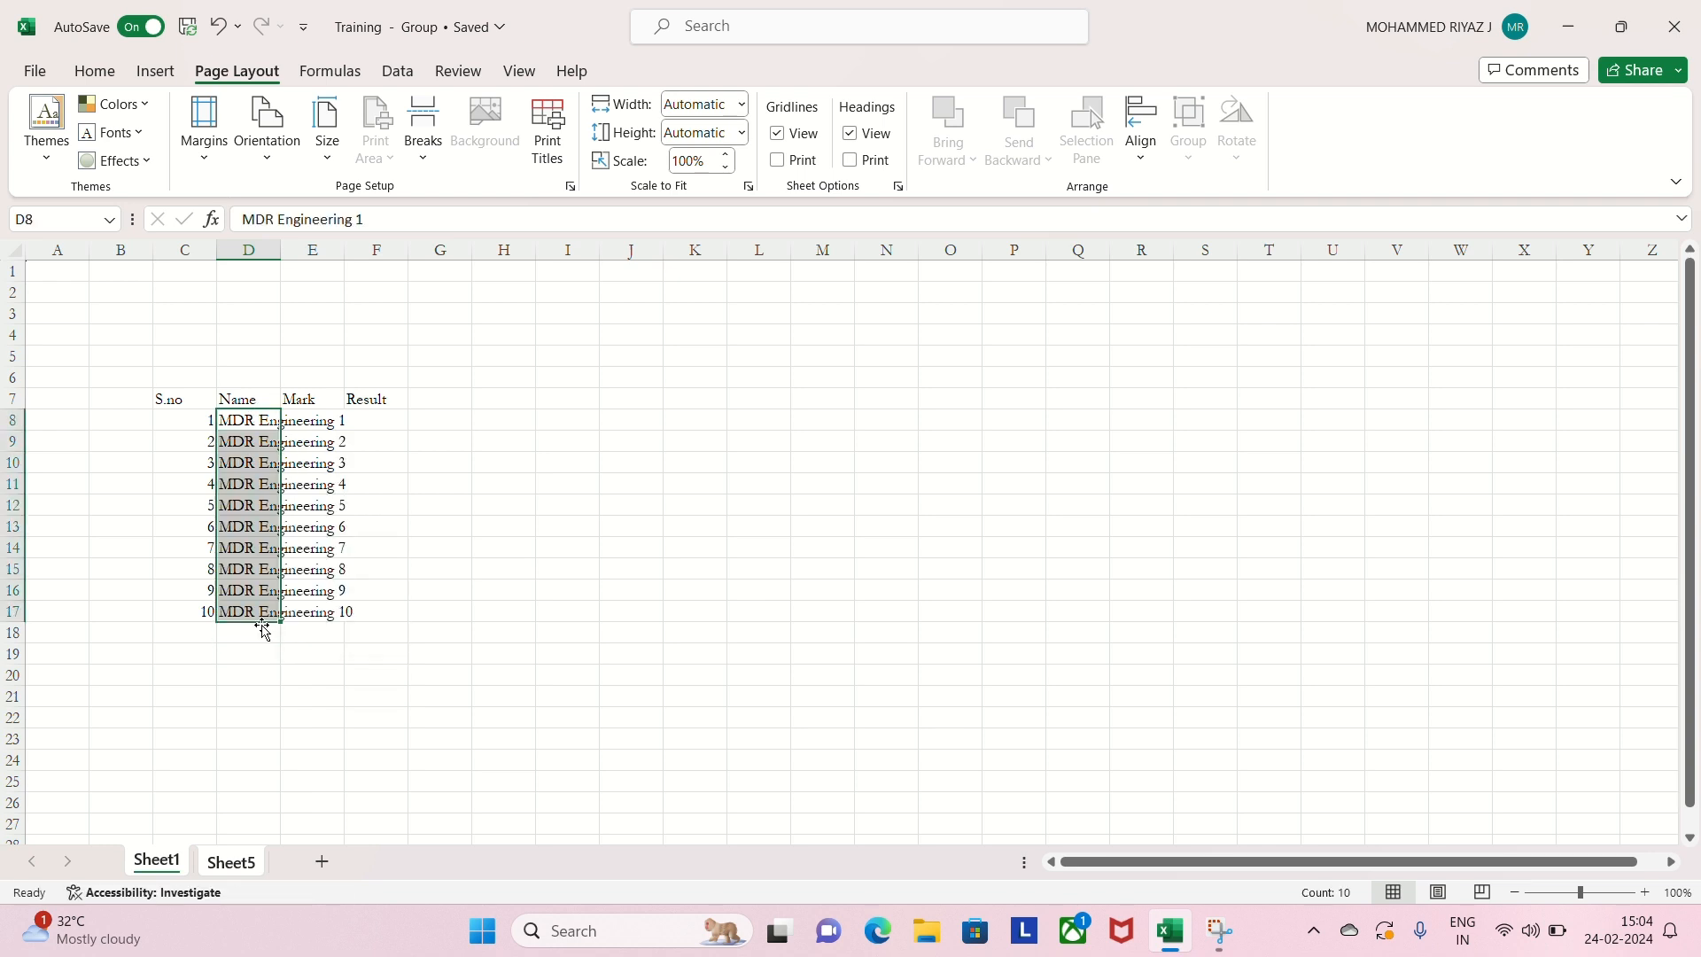
- Enter the marks 85, 25, 45, 75 and 95 in cells E8 to E12
{"action": "left_click", "coordinate": [298, 422]}
{"action": "double_click", "coordinate": [297, 423]}
{"action": "type", "text": "85"}
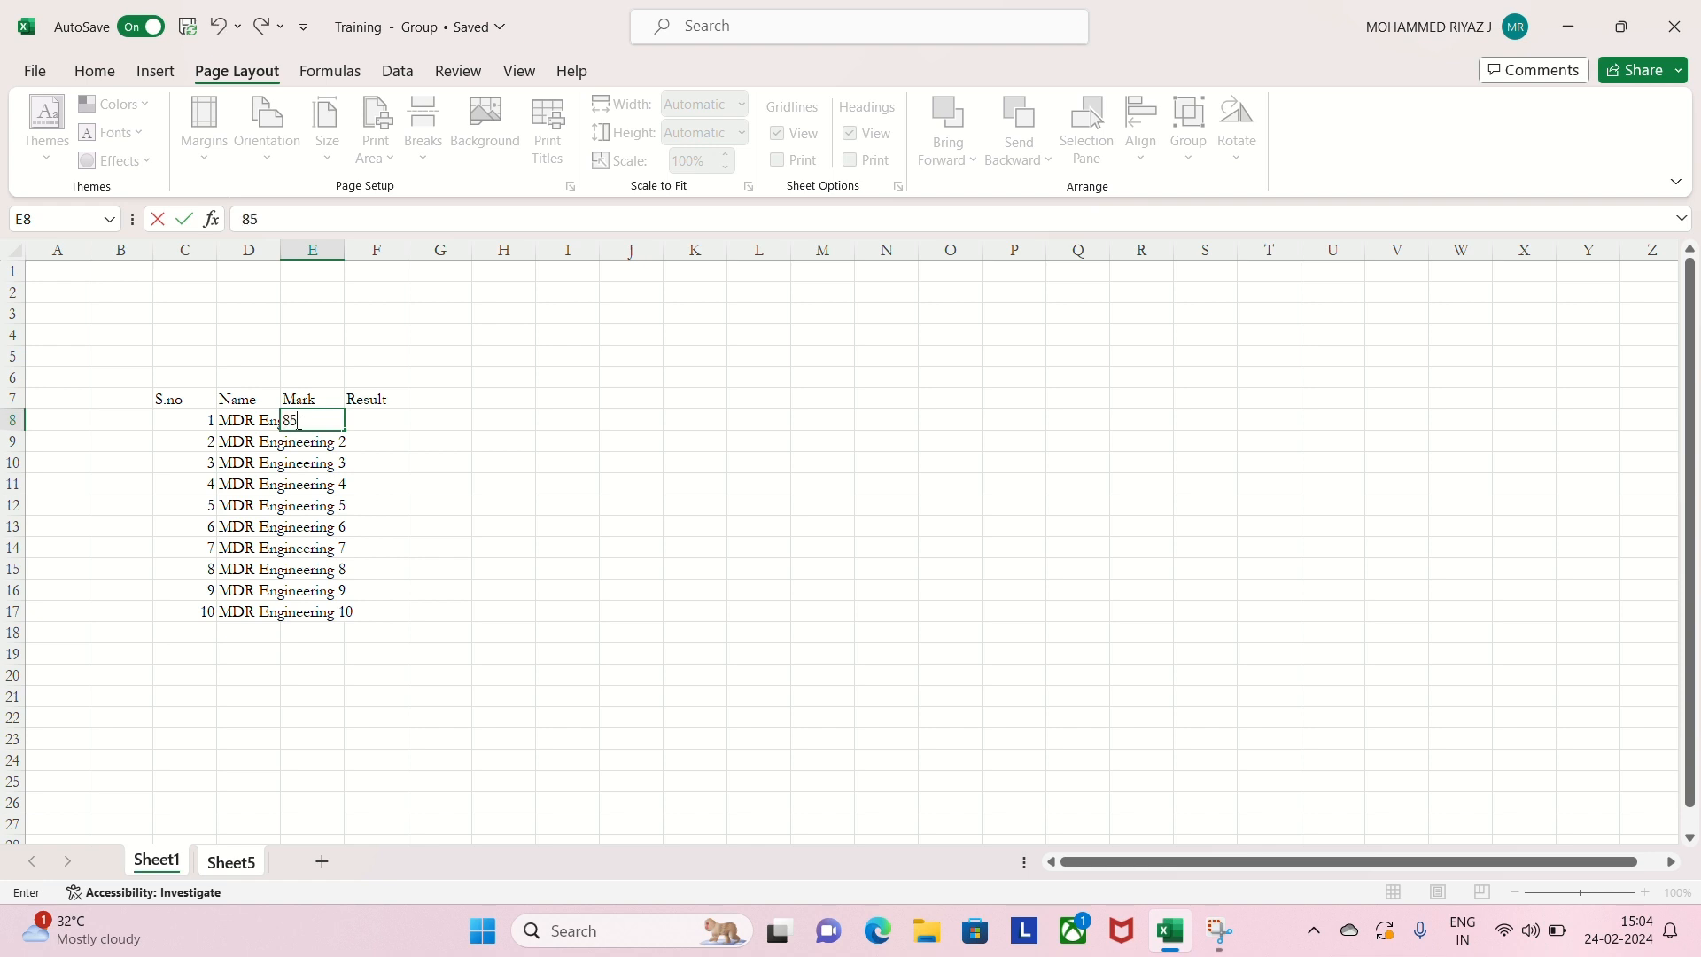
{"action": "key", "text": "Return"}
{"action": "type", "text": "25"}
{"action": "key", "text": "Return"}
{"action": "type", "text": "45"}
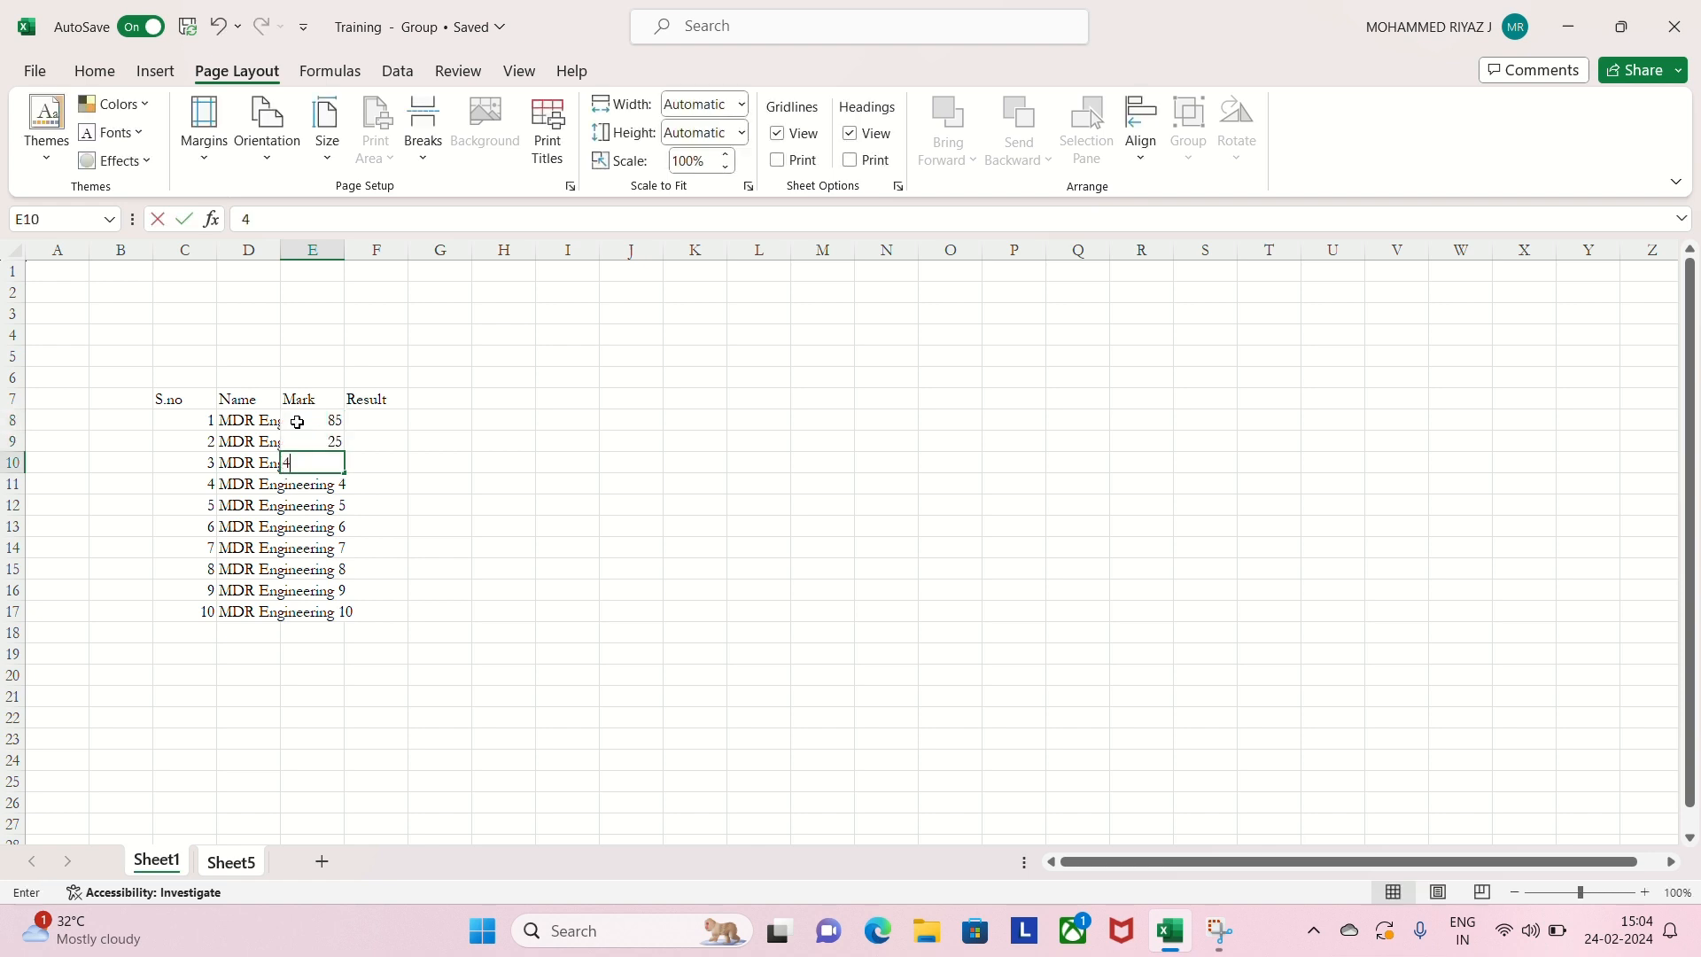
{"action": "key", "text": "Return"}
{"action": "type", "text": "75"}
{"action": "key", "text": "Return"}
{"action": "type", "text": "9"}
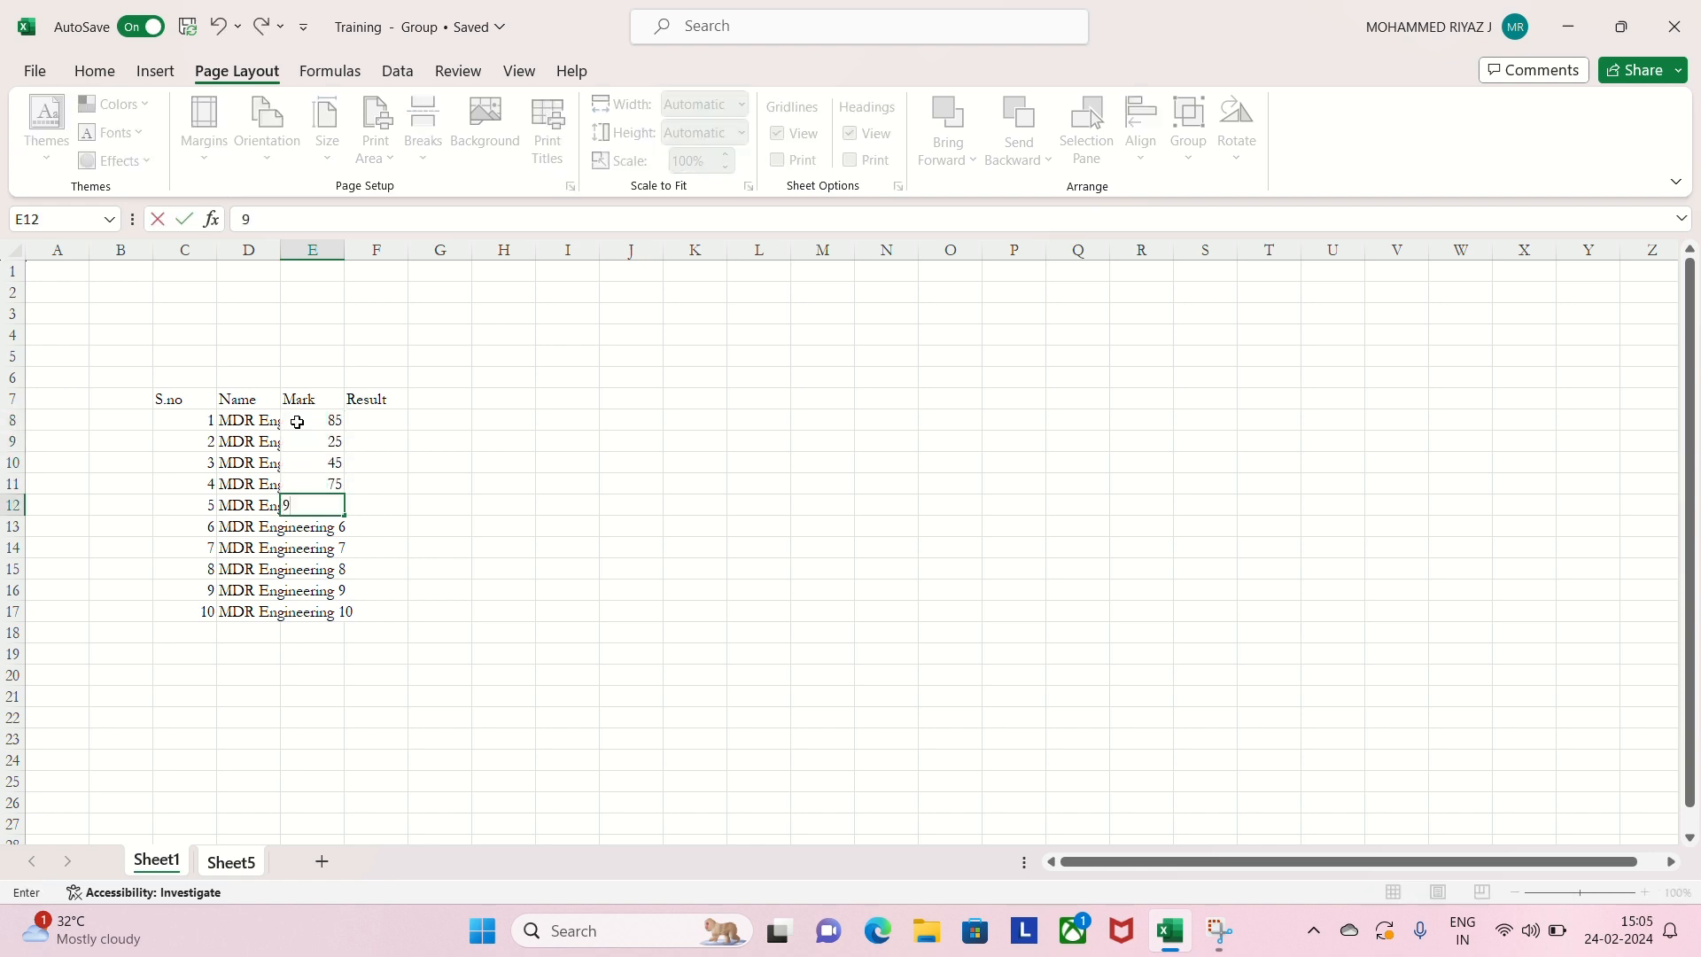
{"action": "type", "text": "5"}
{"action": "key", "text": "Return"}
- Enter the marks 35, 25, 5, 10 and 100 in cells E13 to E17
{"action": "type", "text": "35"}
{"action": "key", "text": "Return"}
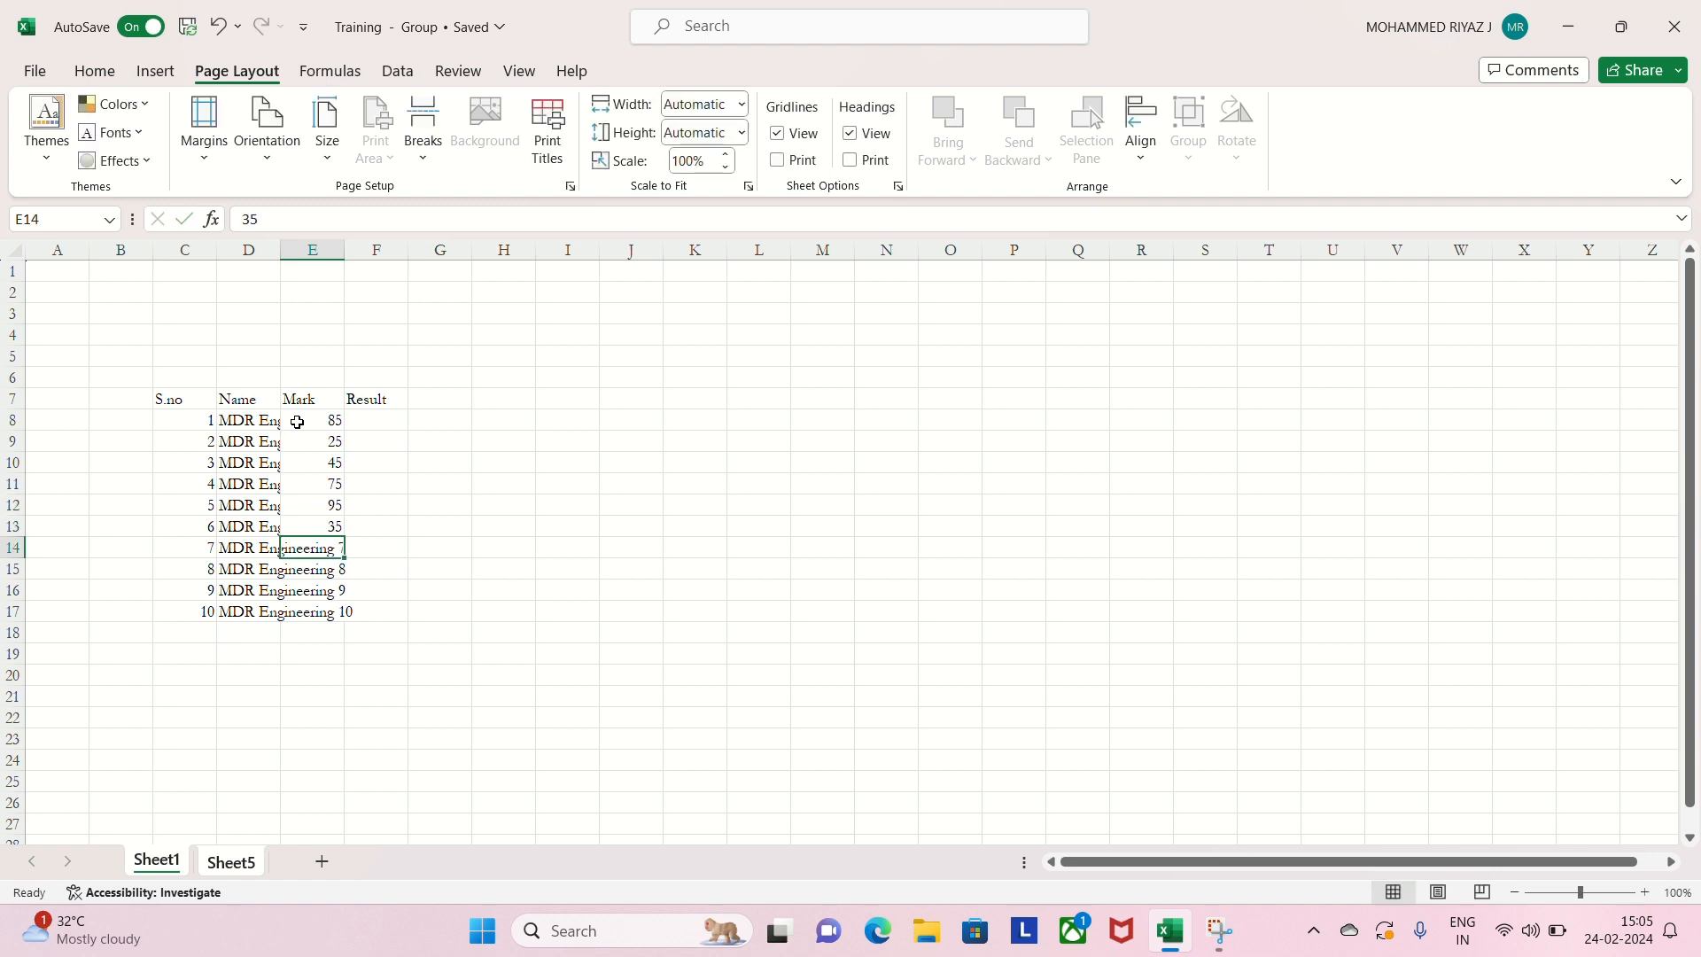
{"action": "type", "text": "25"}
{"action": "key", "text": "Return"}
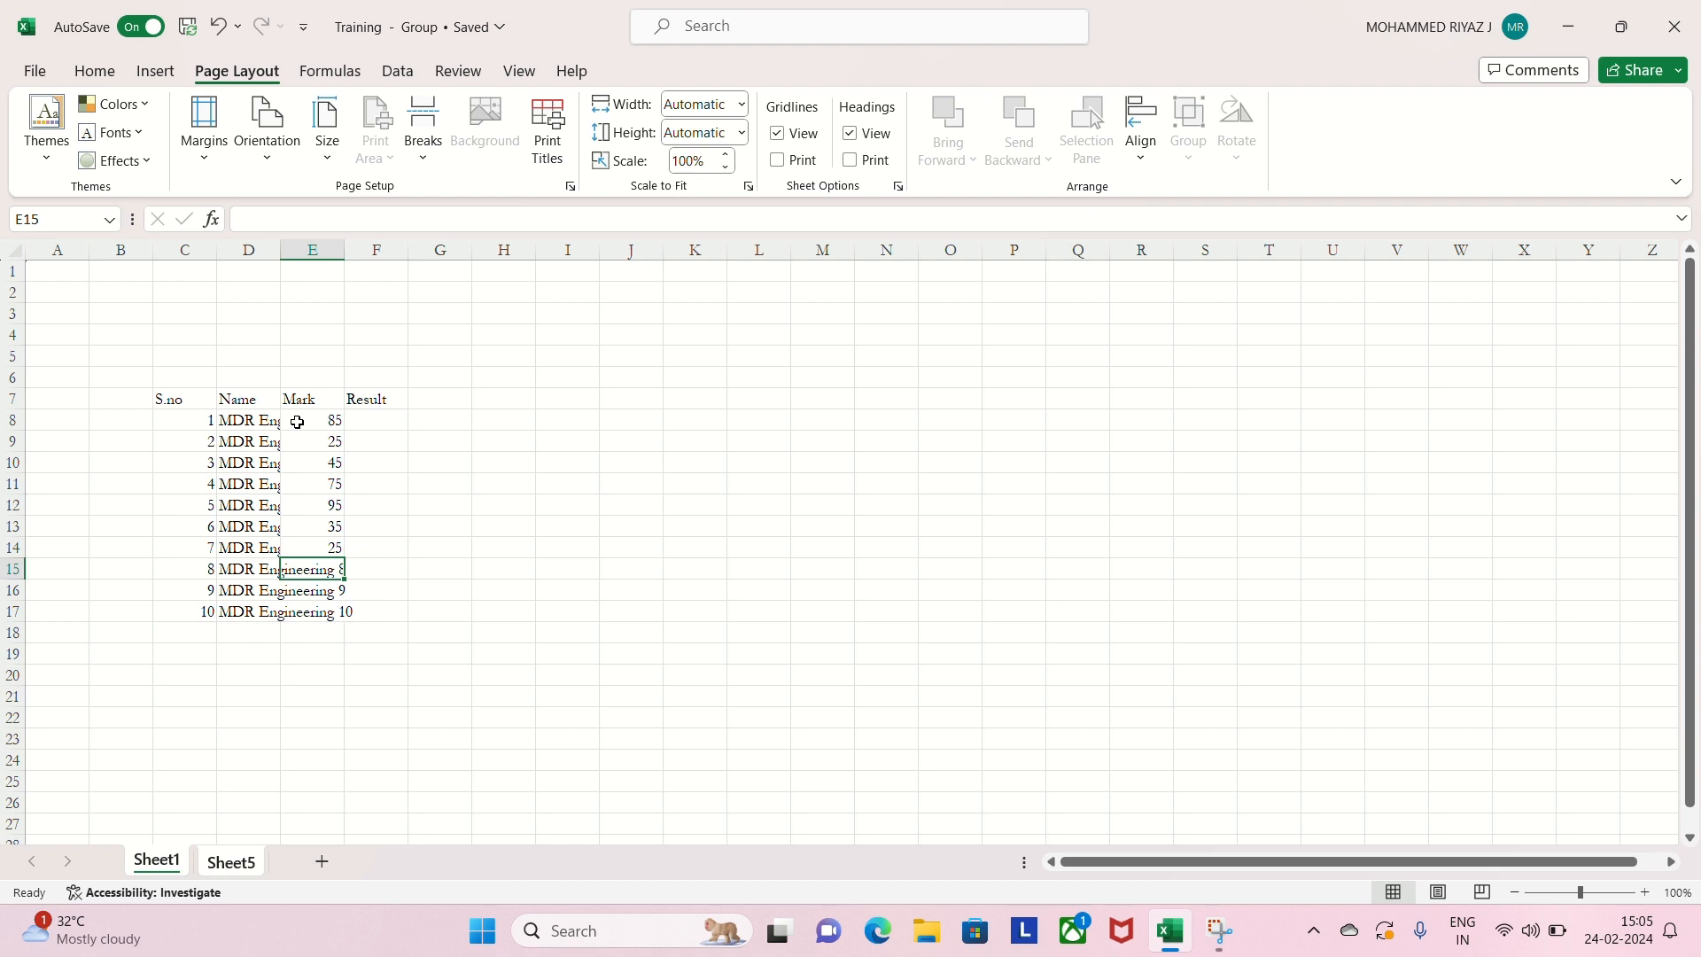
{"action": "type", "text": "5"}
{"action": "key", "text": "Return"}
{"action": "type", "text": "10"}
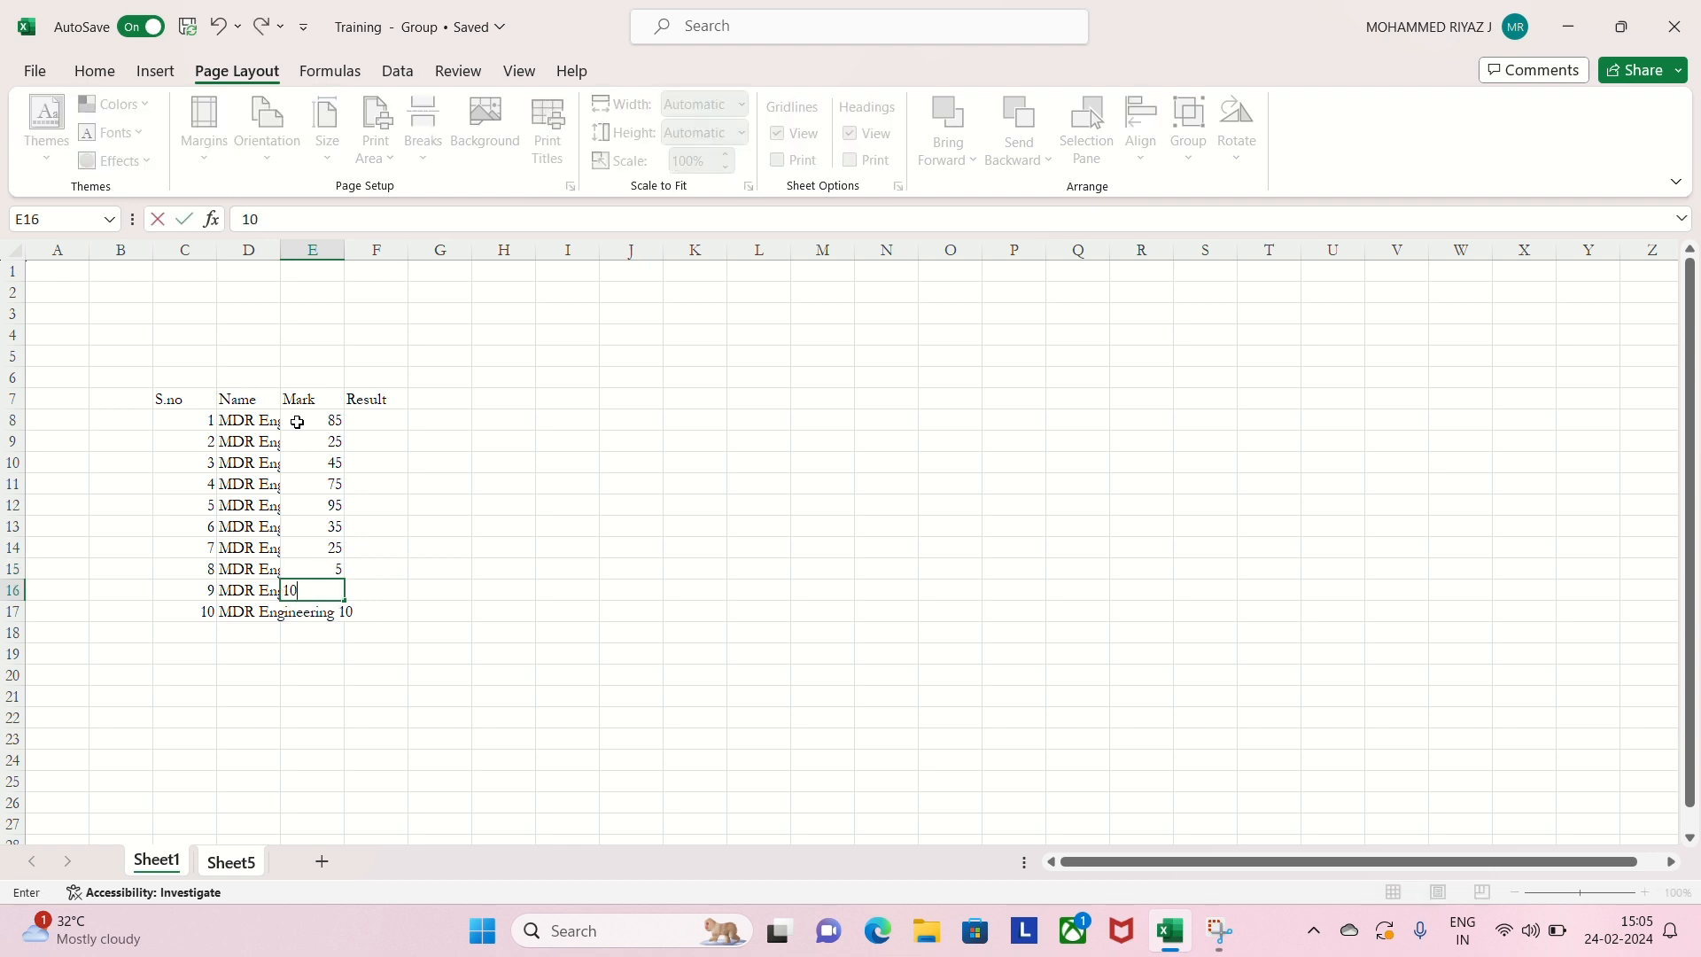
{"action": "key", "text": "Return"}
{"action": "type", "text": "100"}
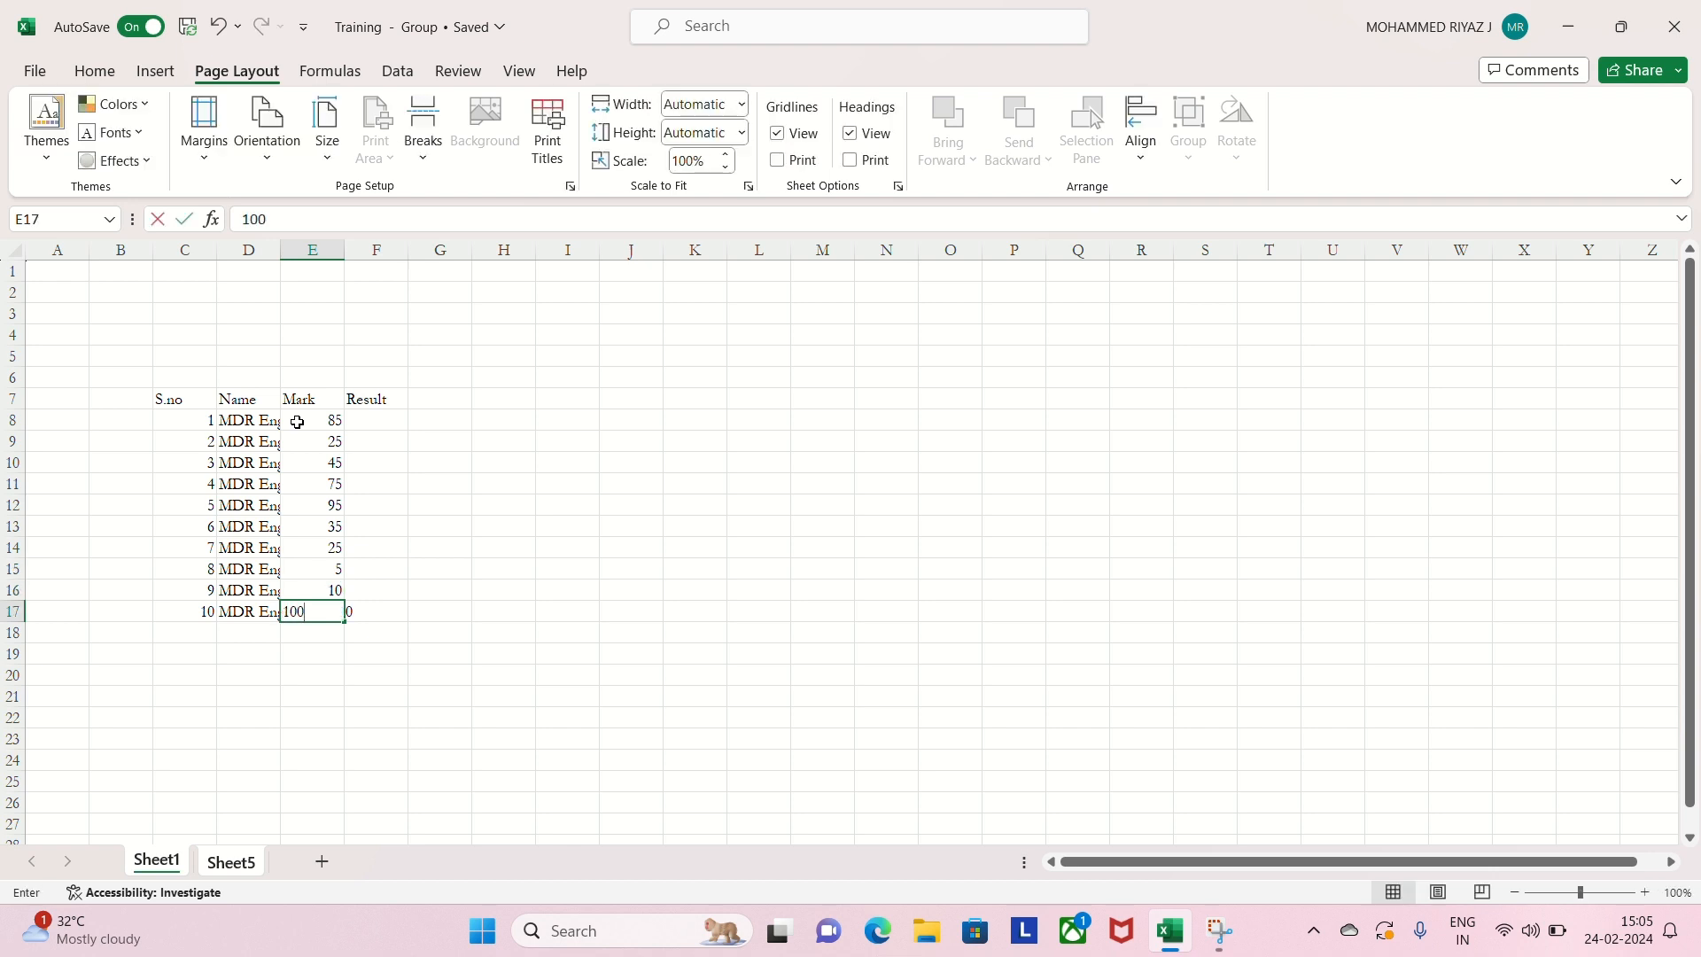
{"action": "left_click", "coordinate": [311, 778]}
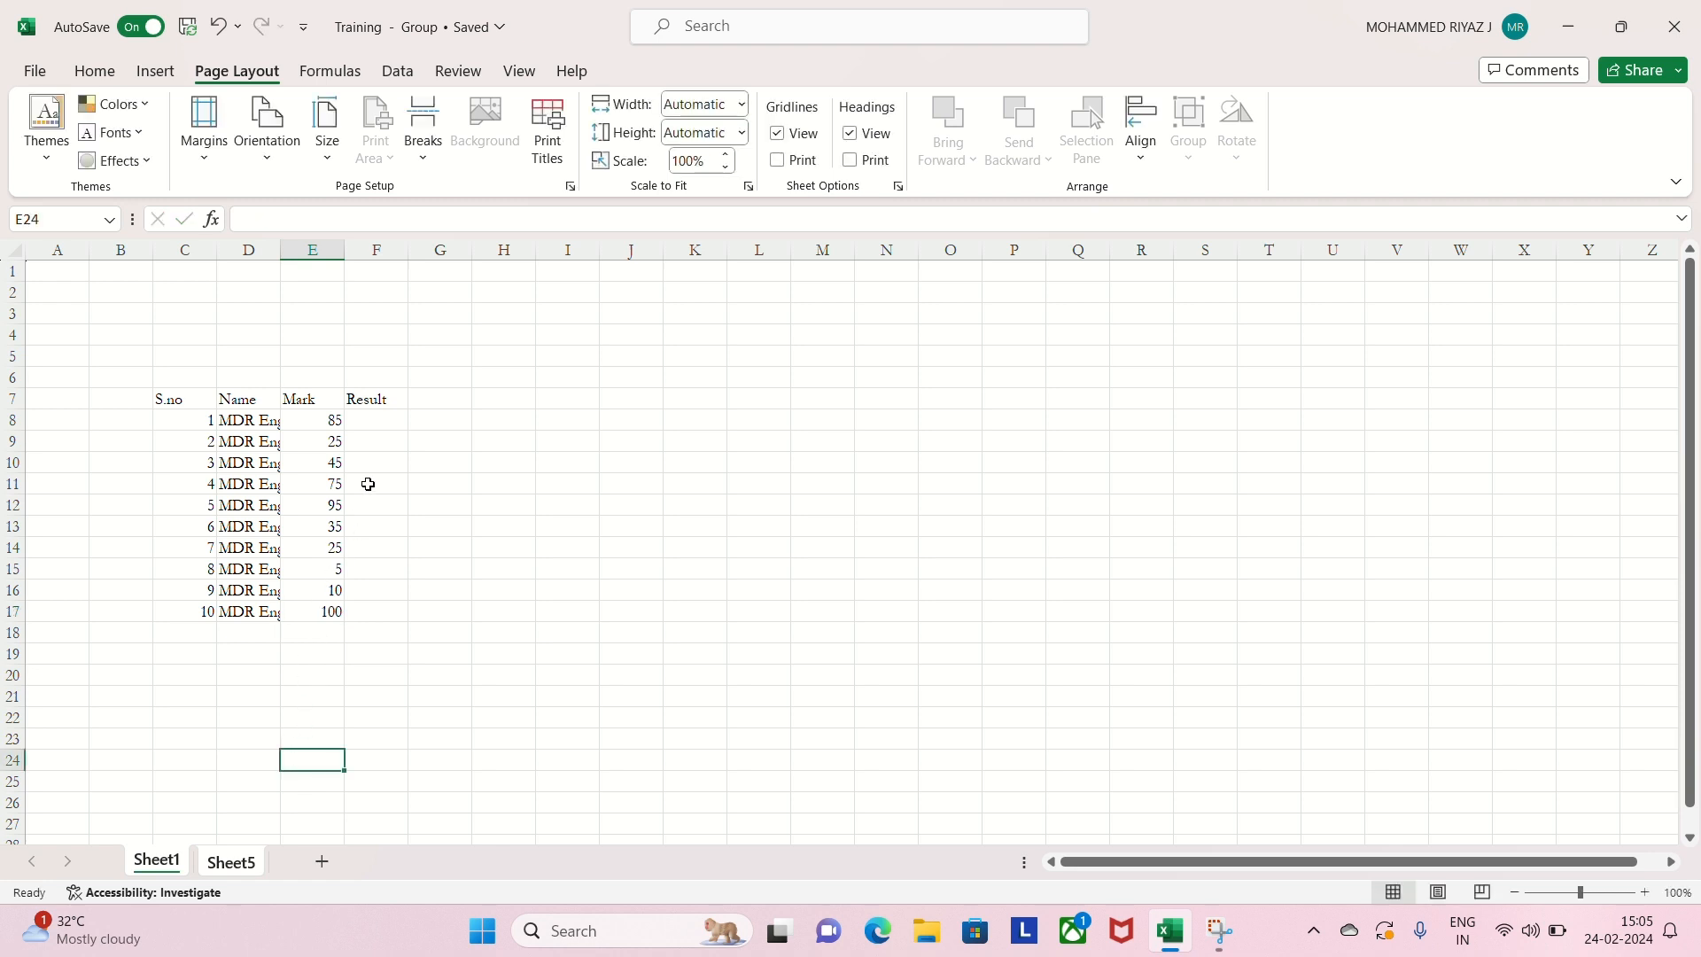
- Add the label minimun in E5 and enter 35 as the passing mark in F5
{"action": "left_click", "coordinate": [372, 422]}
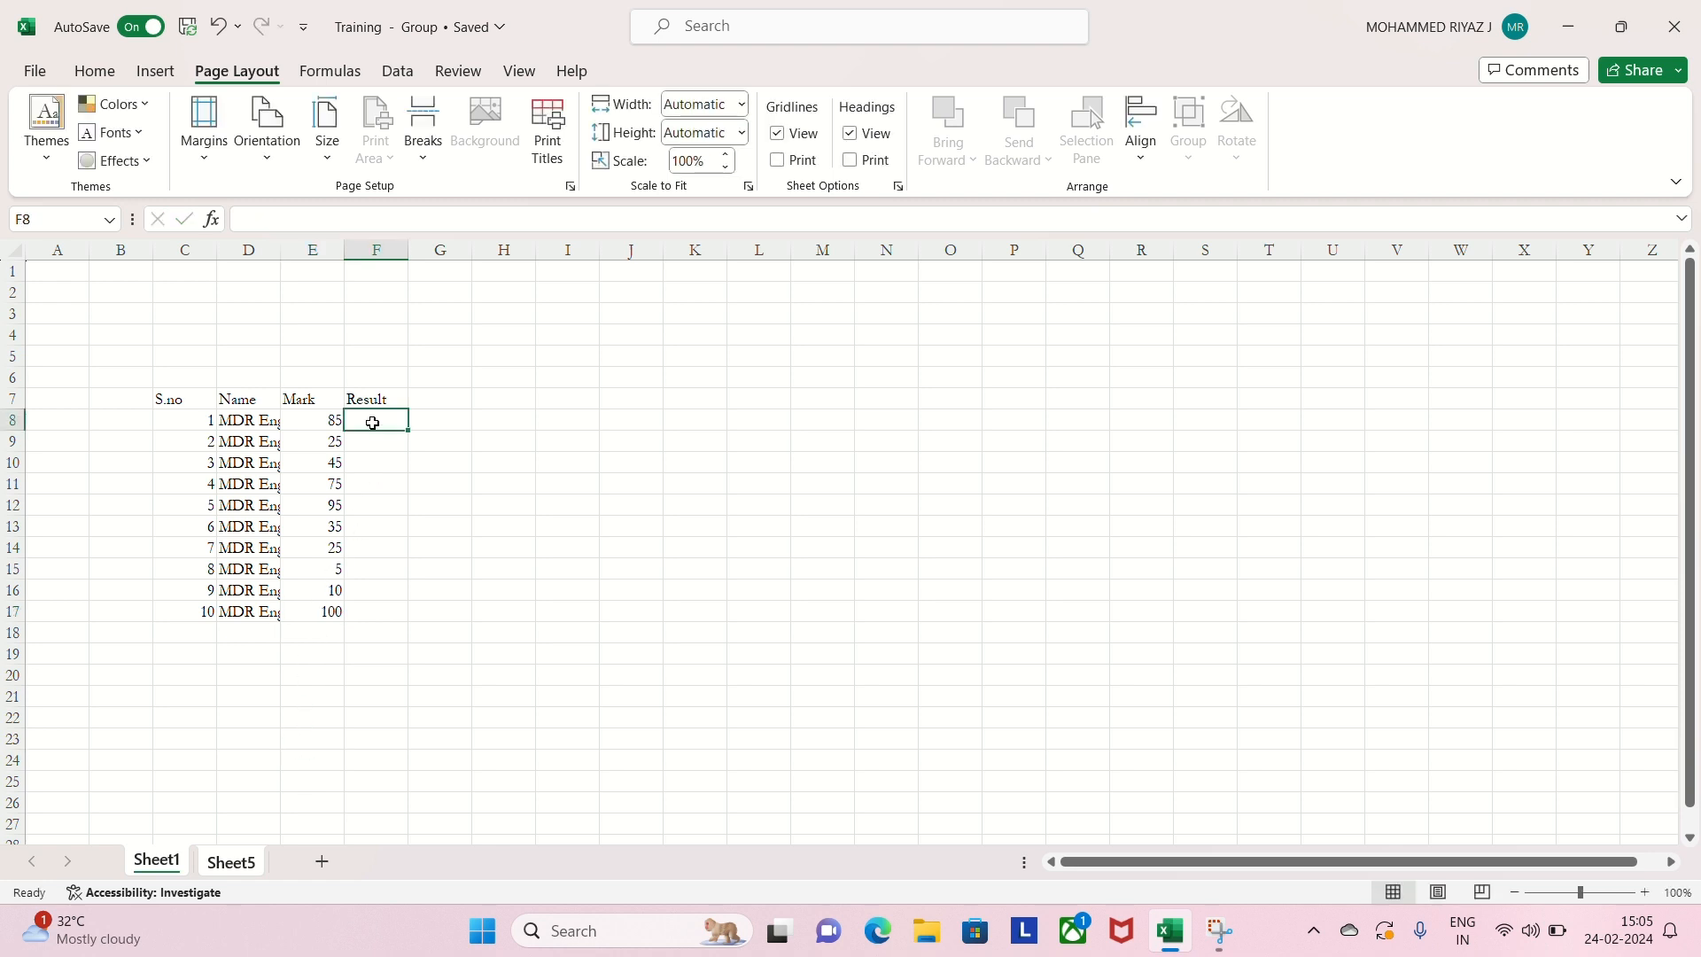
{"action": "double_click", "coordinate": [318, 358]}
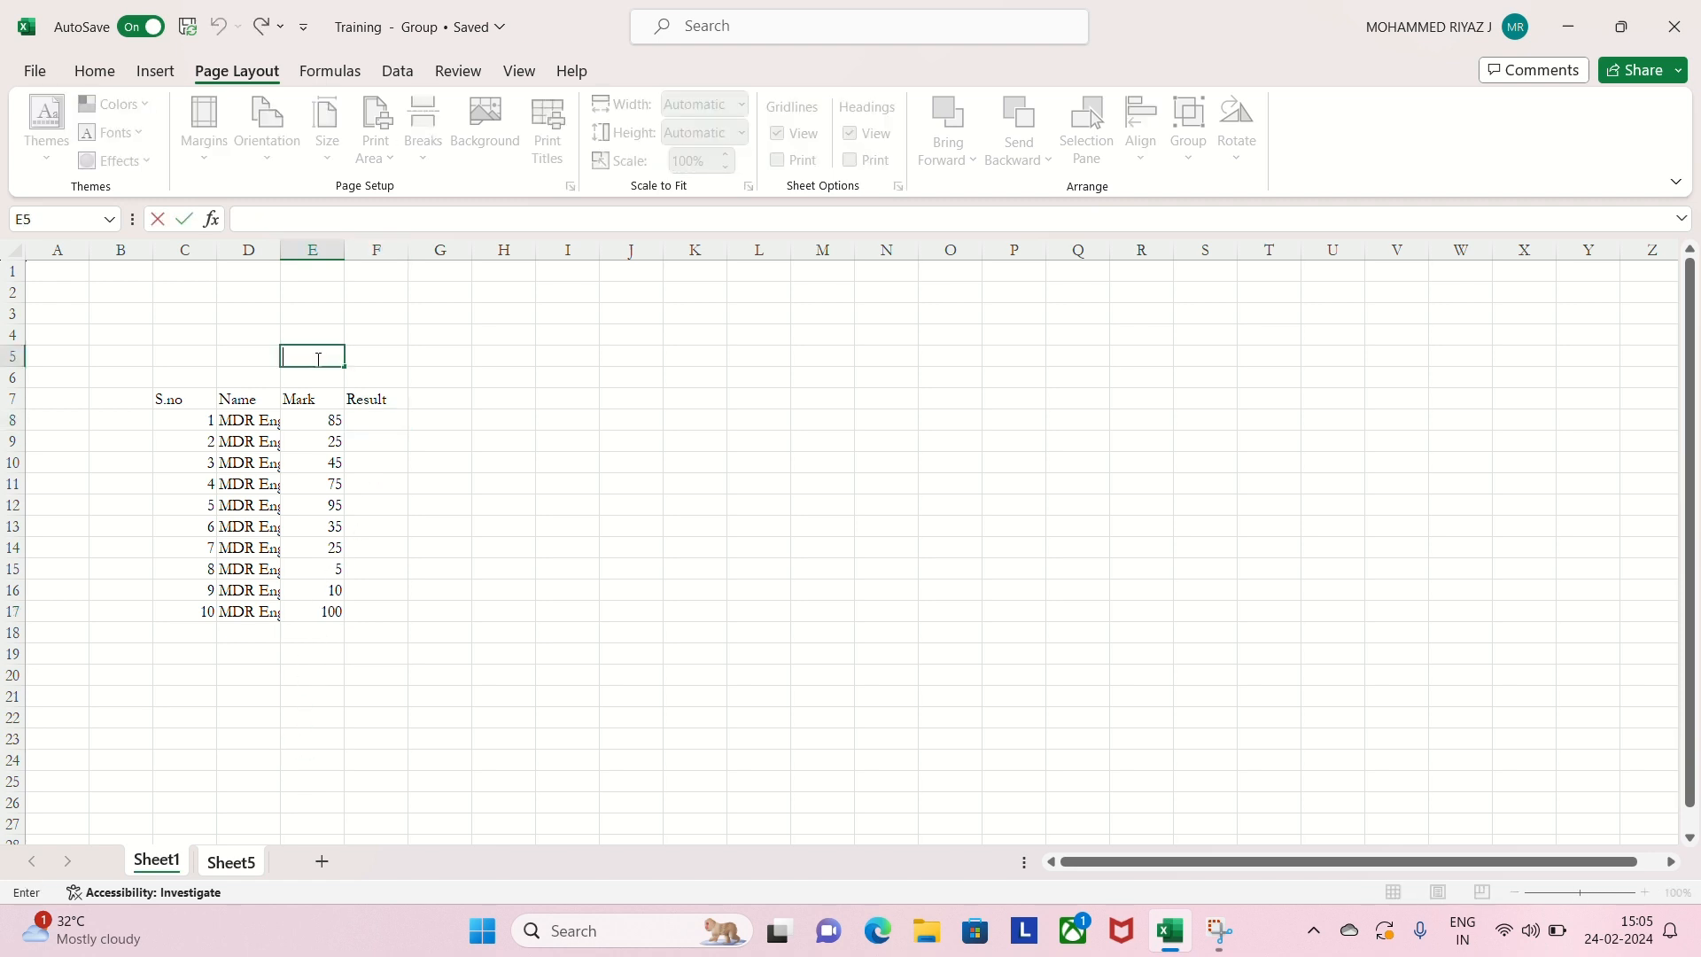
{"action": "type", "text": "minimun"}
{"action": "left_click", "coordinate": [372, 361]}
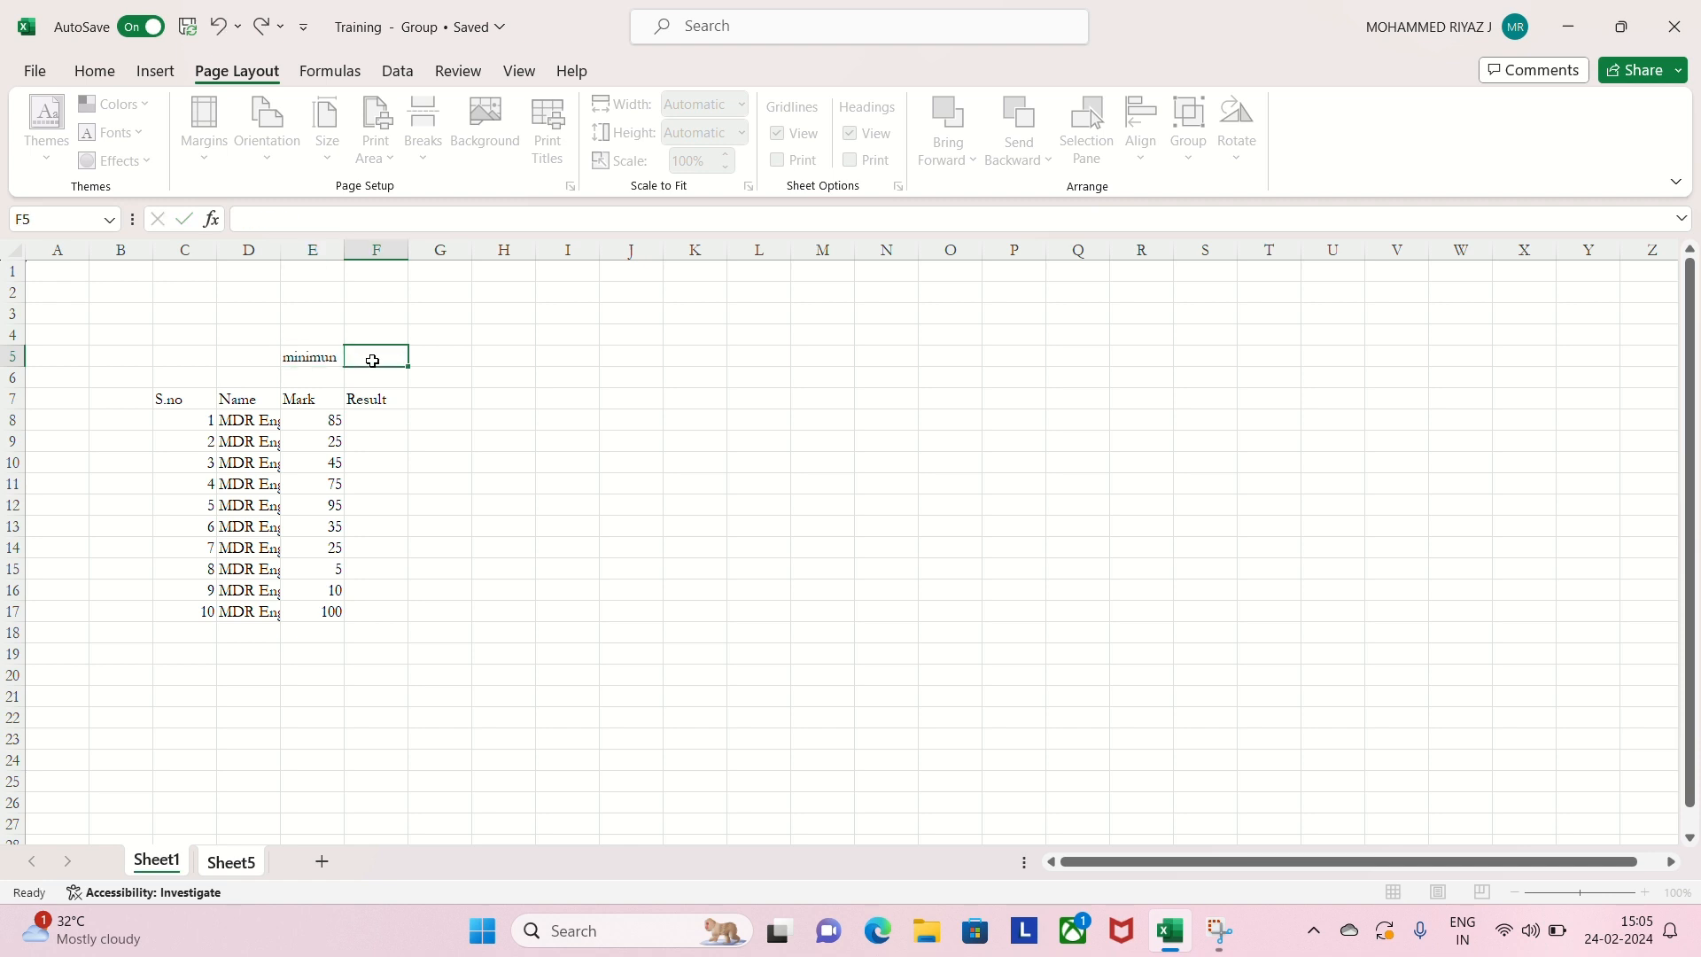
{"action": "type", "text": "35"}
{"action": "left_click", "coordinate": [390, 478]}
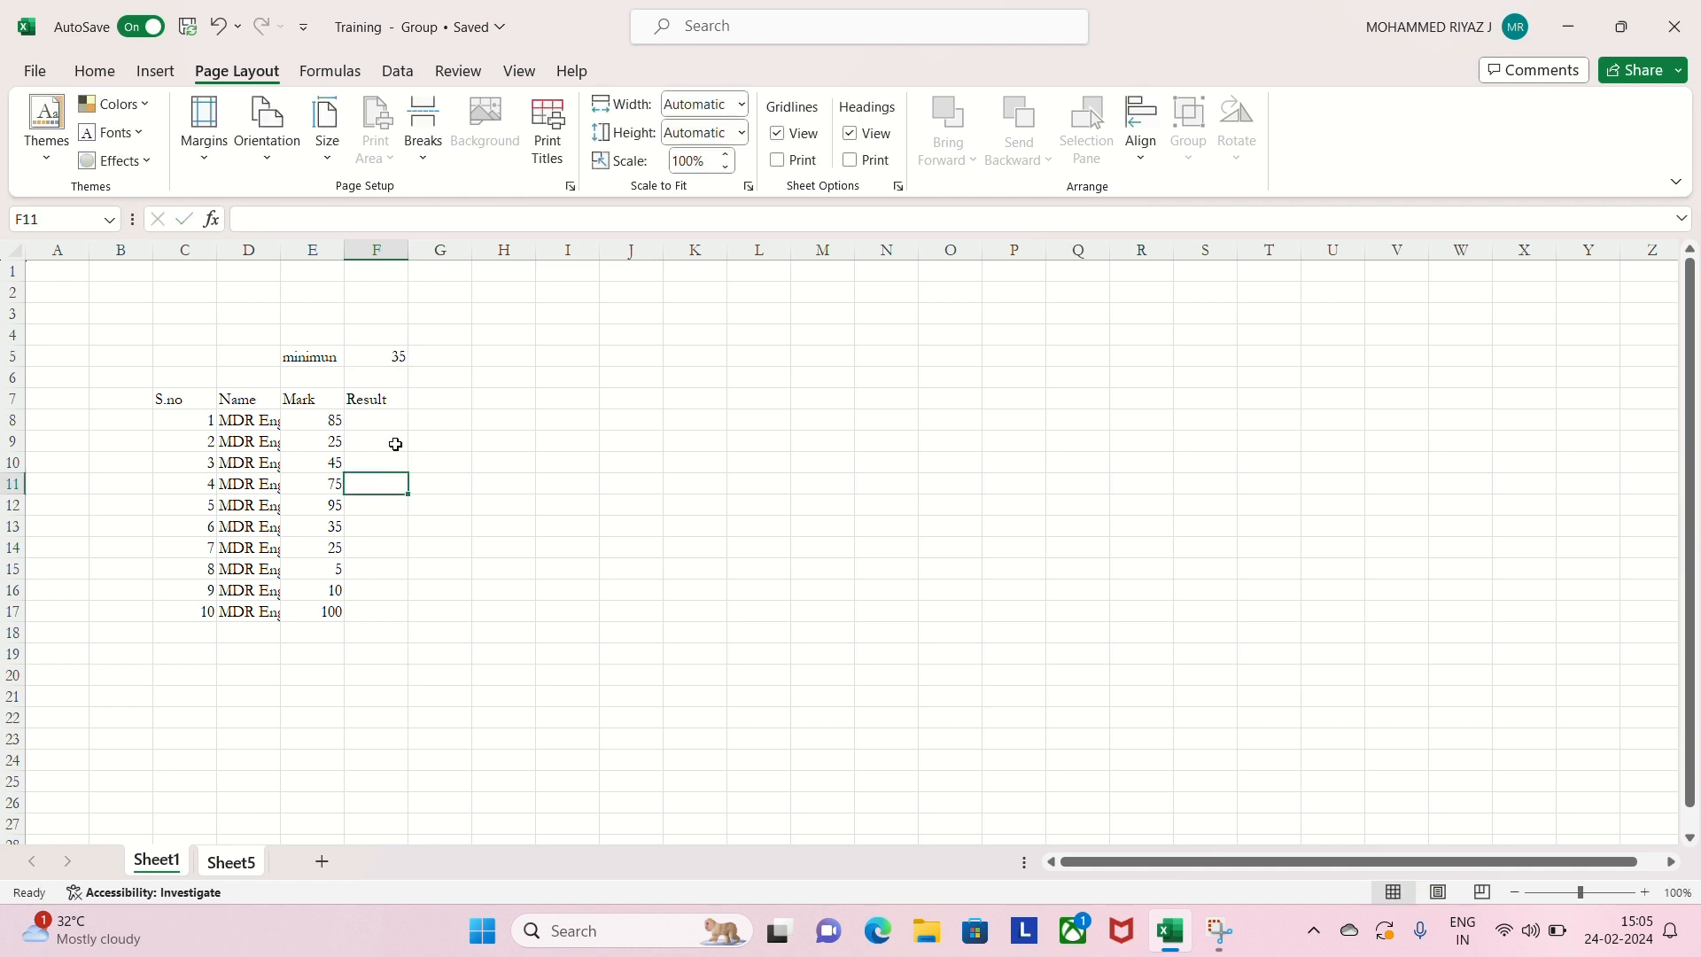
{"action": "left_click", "coordinate": [391, 358]}
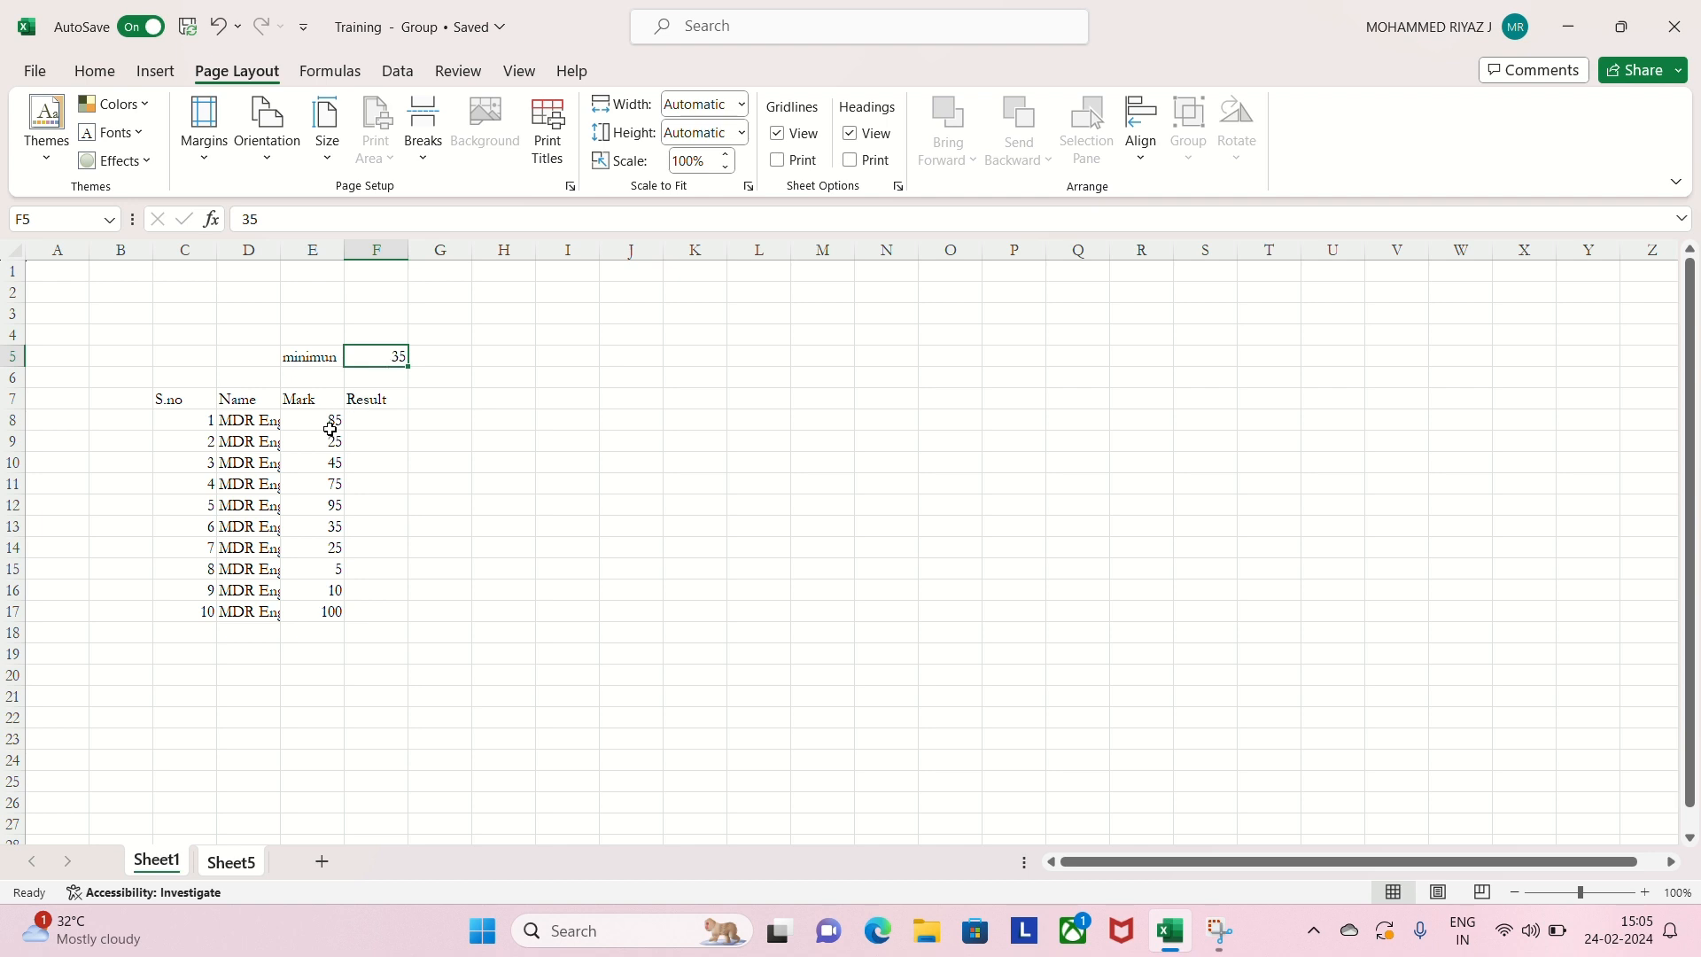
- Enter the sample results pass in F8 and fail in F9, and select both cells
{"action": "double_click", "coordinate": [377, 419]}
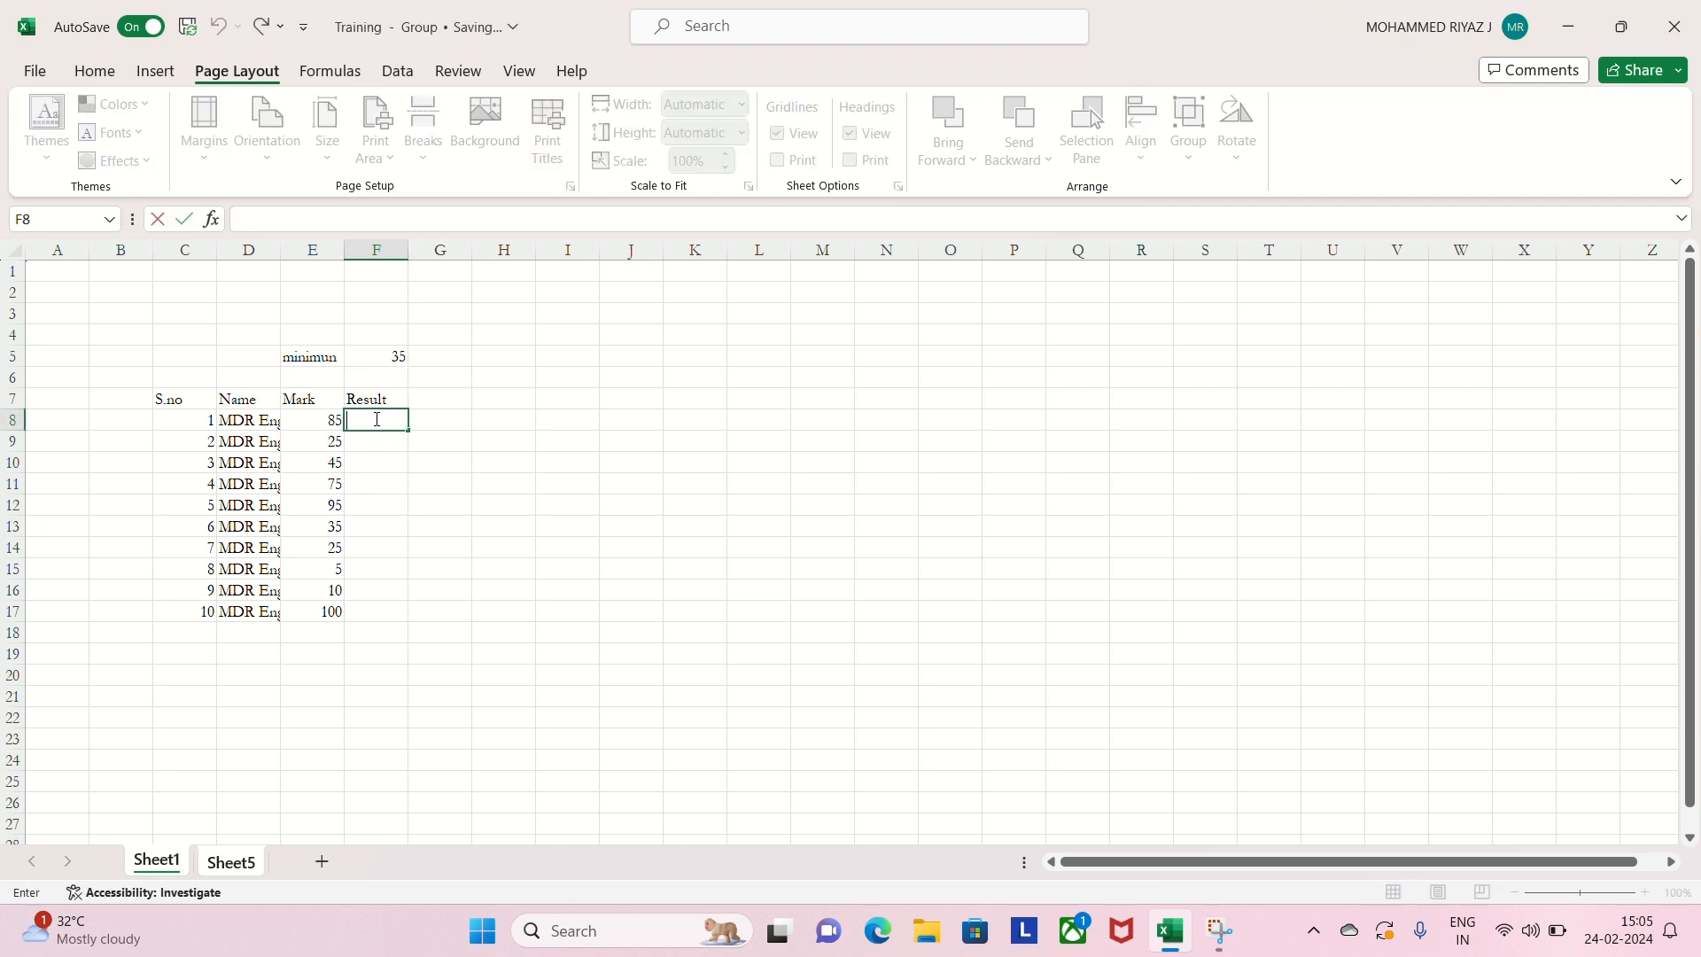
{"action": "type", "text": "pass"}
{"action": "left_click_drag", "start_coordinate": [387, 505], "coordinate": [386, 524]}
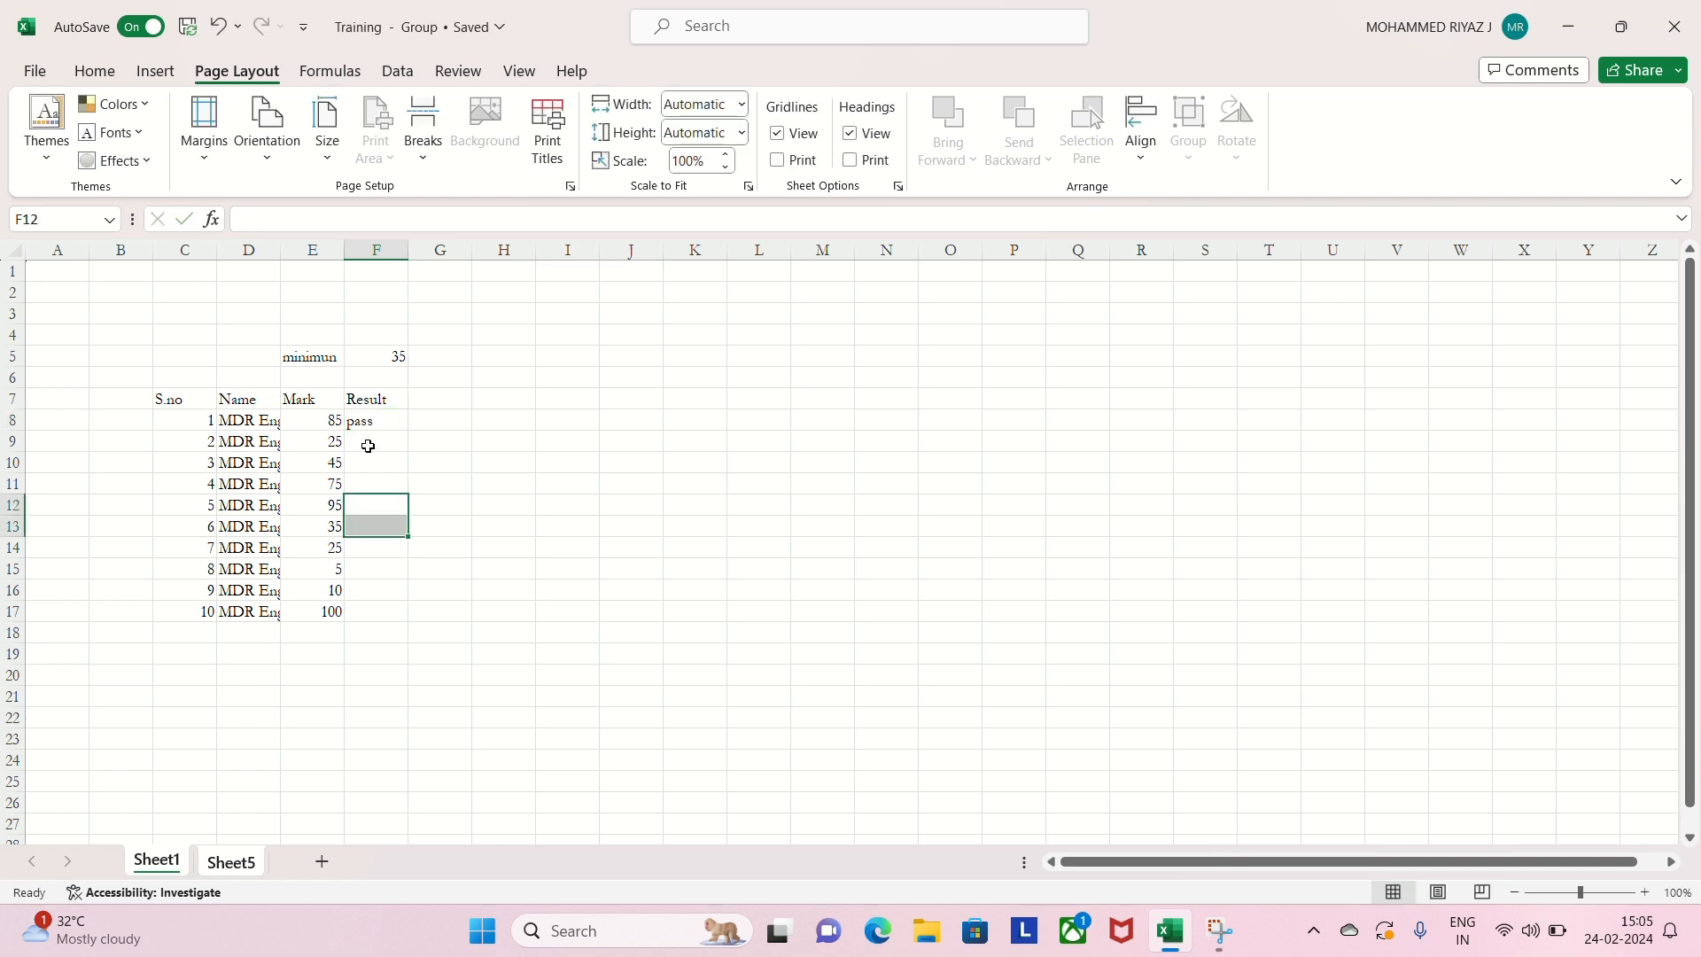
{"action": "double_click", "coordinate": [369, 447]}
{"action": "type", "text": "fail"}
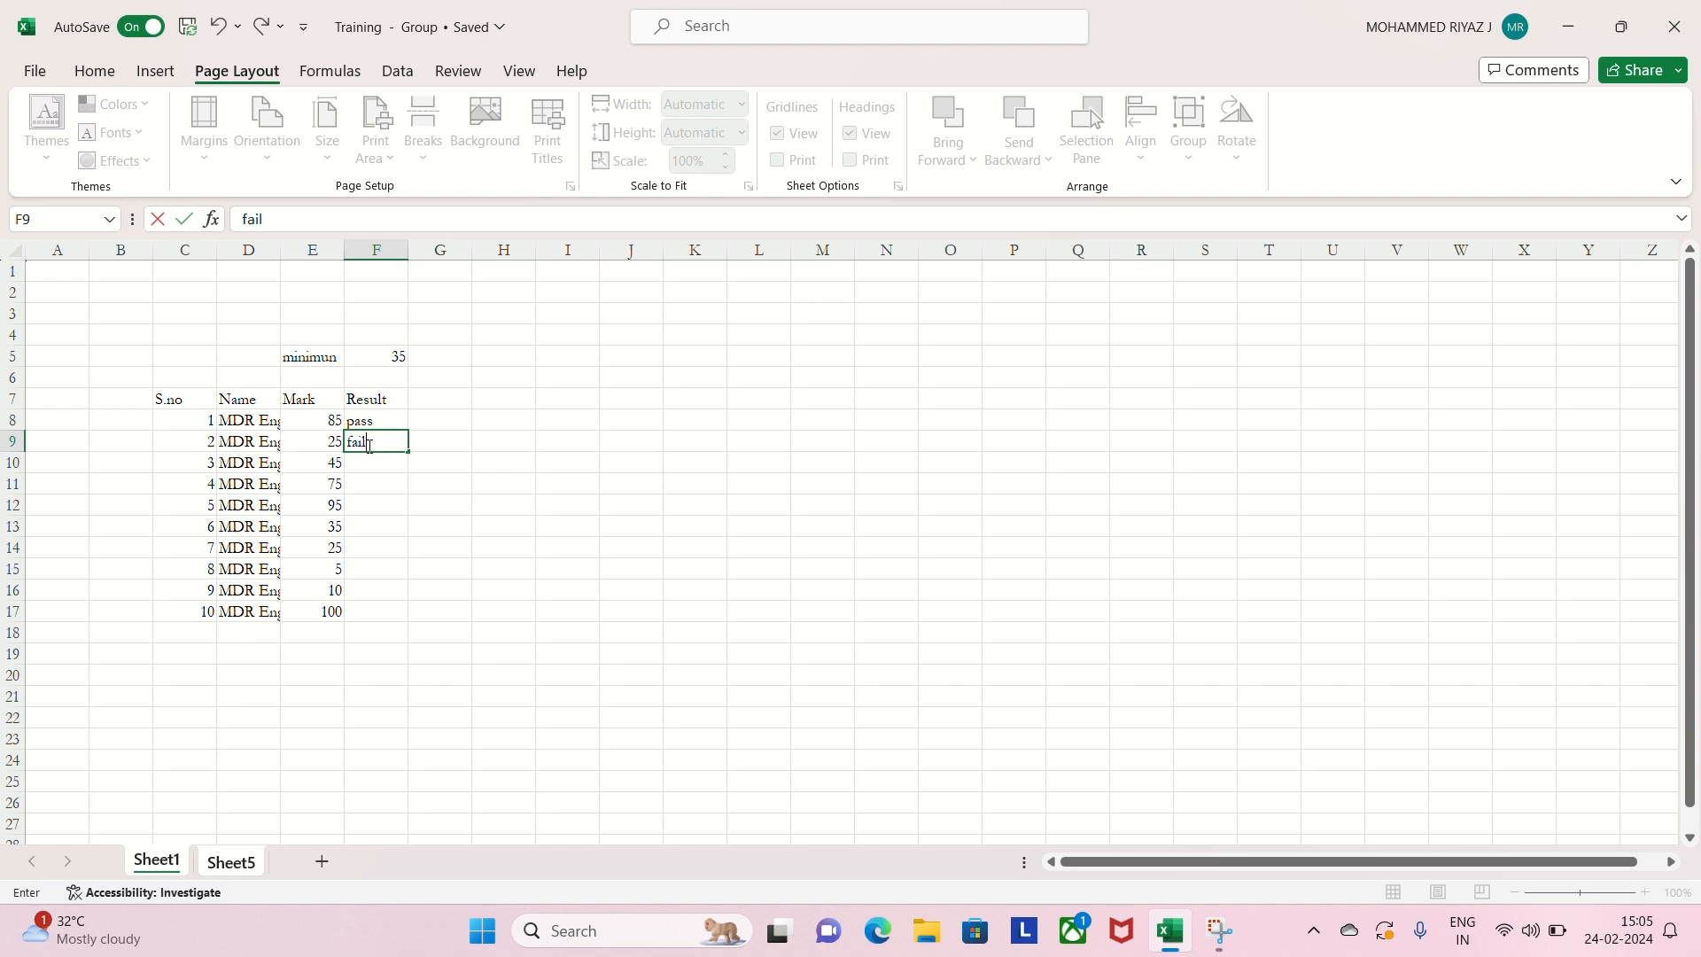
{"action": "key", "text": "Return"}
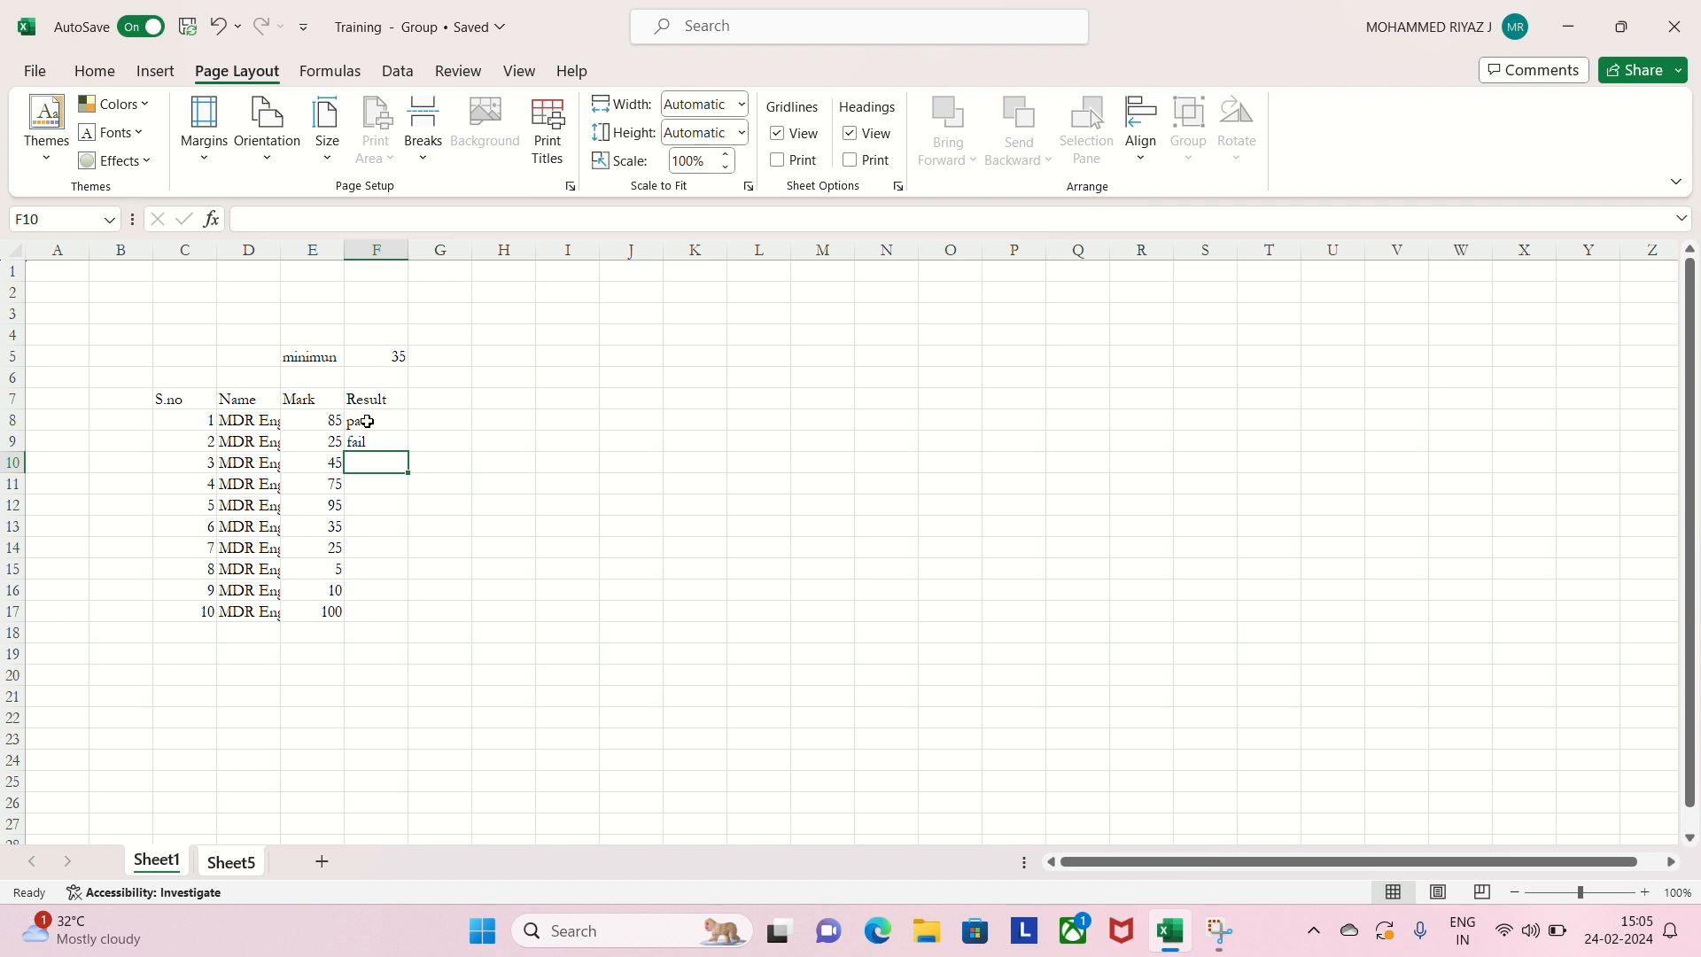
{"action": "mouse_move", "coordinate": [366, 422]}
{"action": "left_mouse_down"}
{"action": "mouse_move", "coordinate": [381, 449]}
{"action": "mouse_move", "coordinate": [370, 436]}
{"action": "left_mouse_up"}
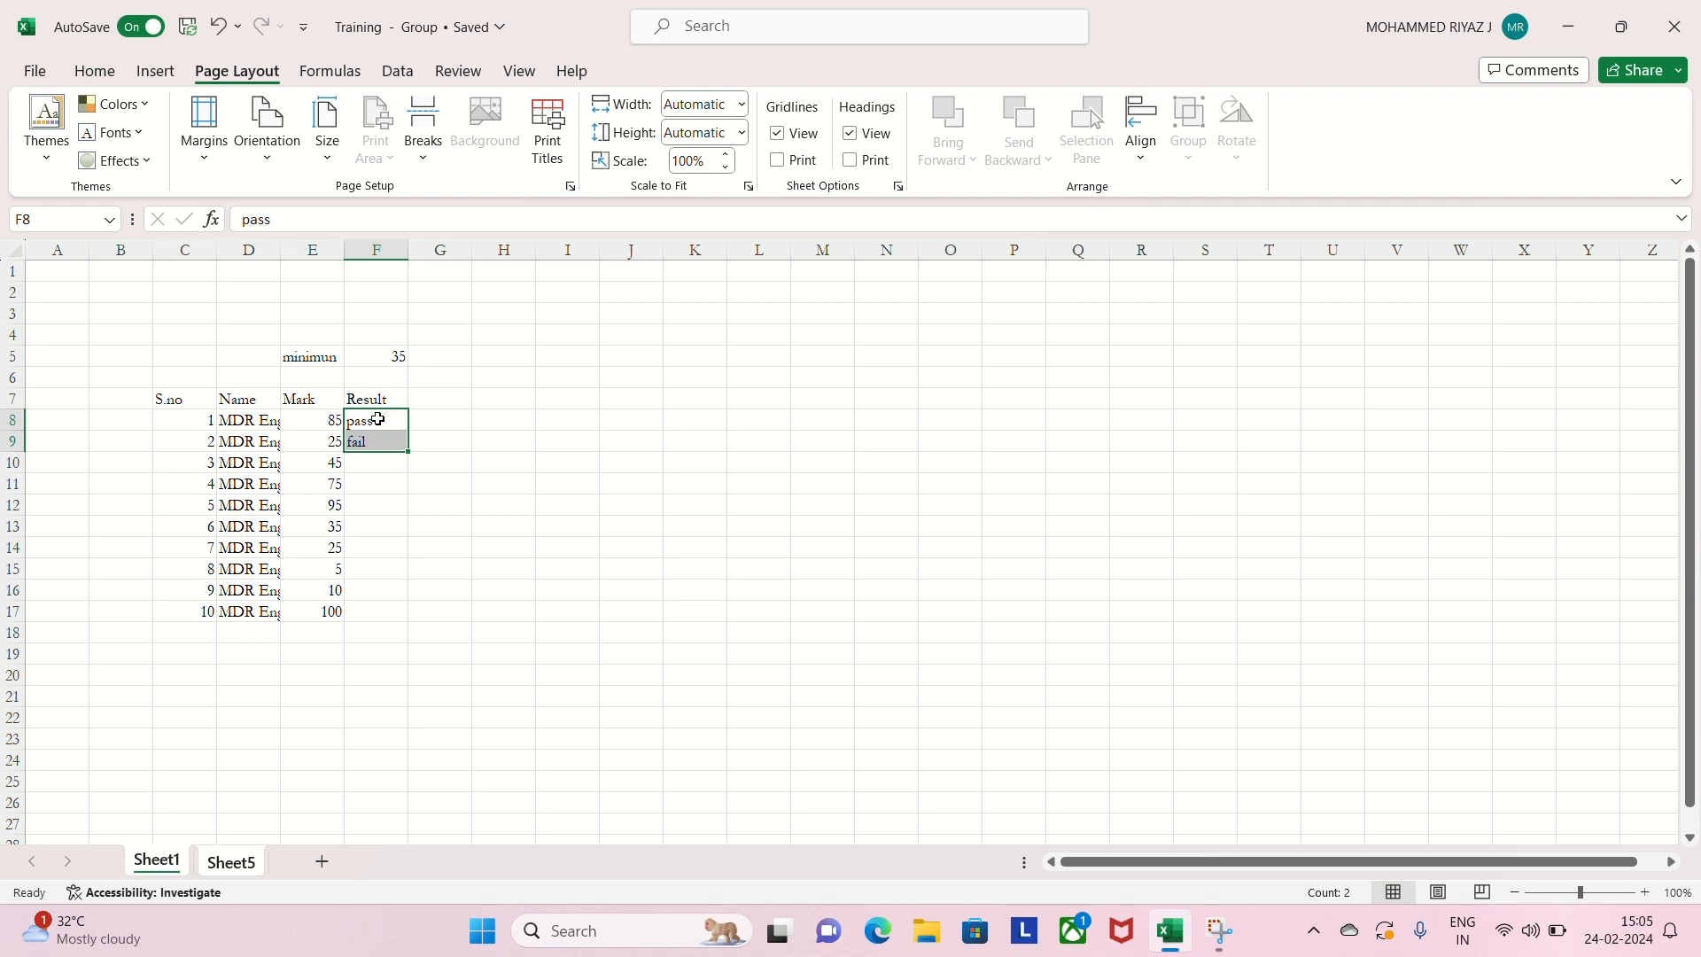
- Select the whole sheet and autofit all column widths to their contents
{"action": "left_click", "coordinate": [257, 436]}
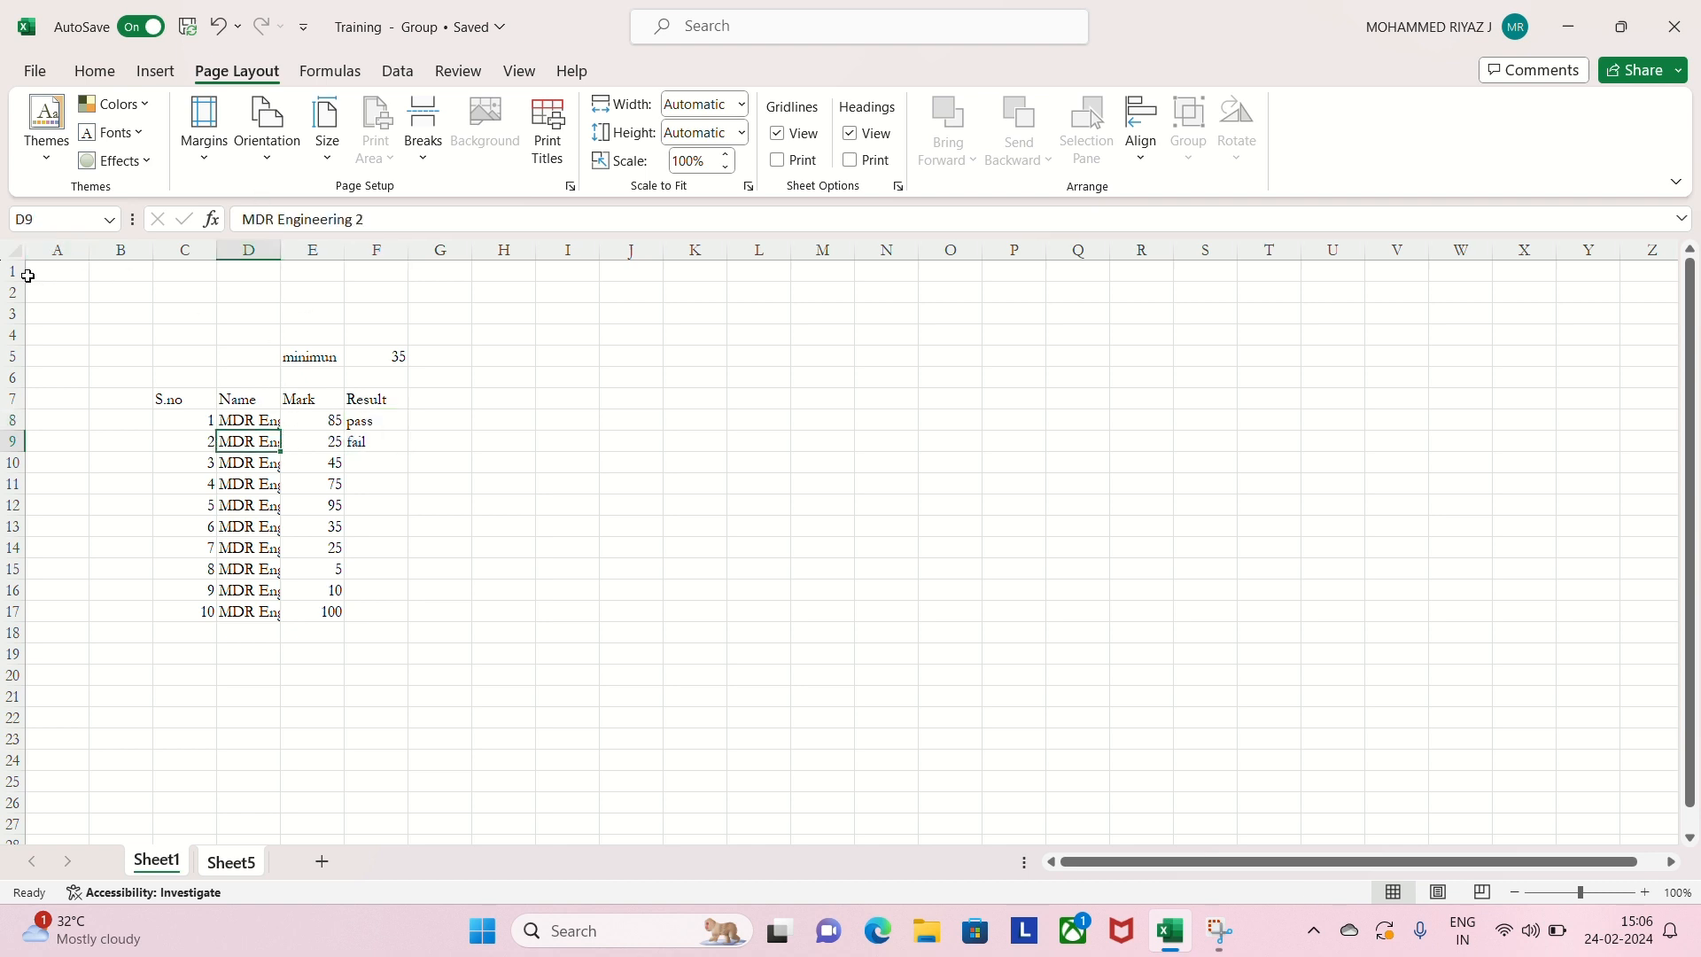
{"action": "left_click", "coordinate": [15, 252]}
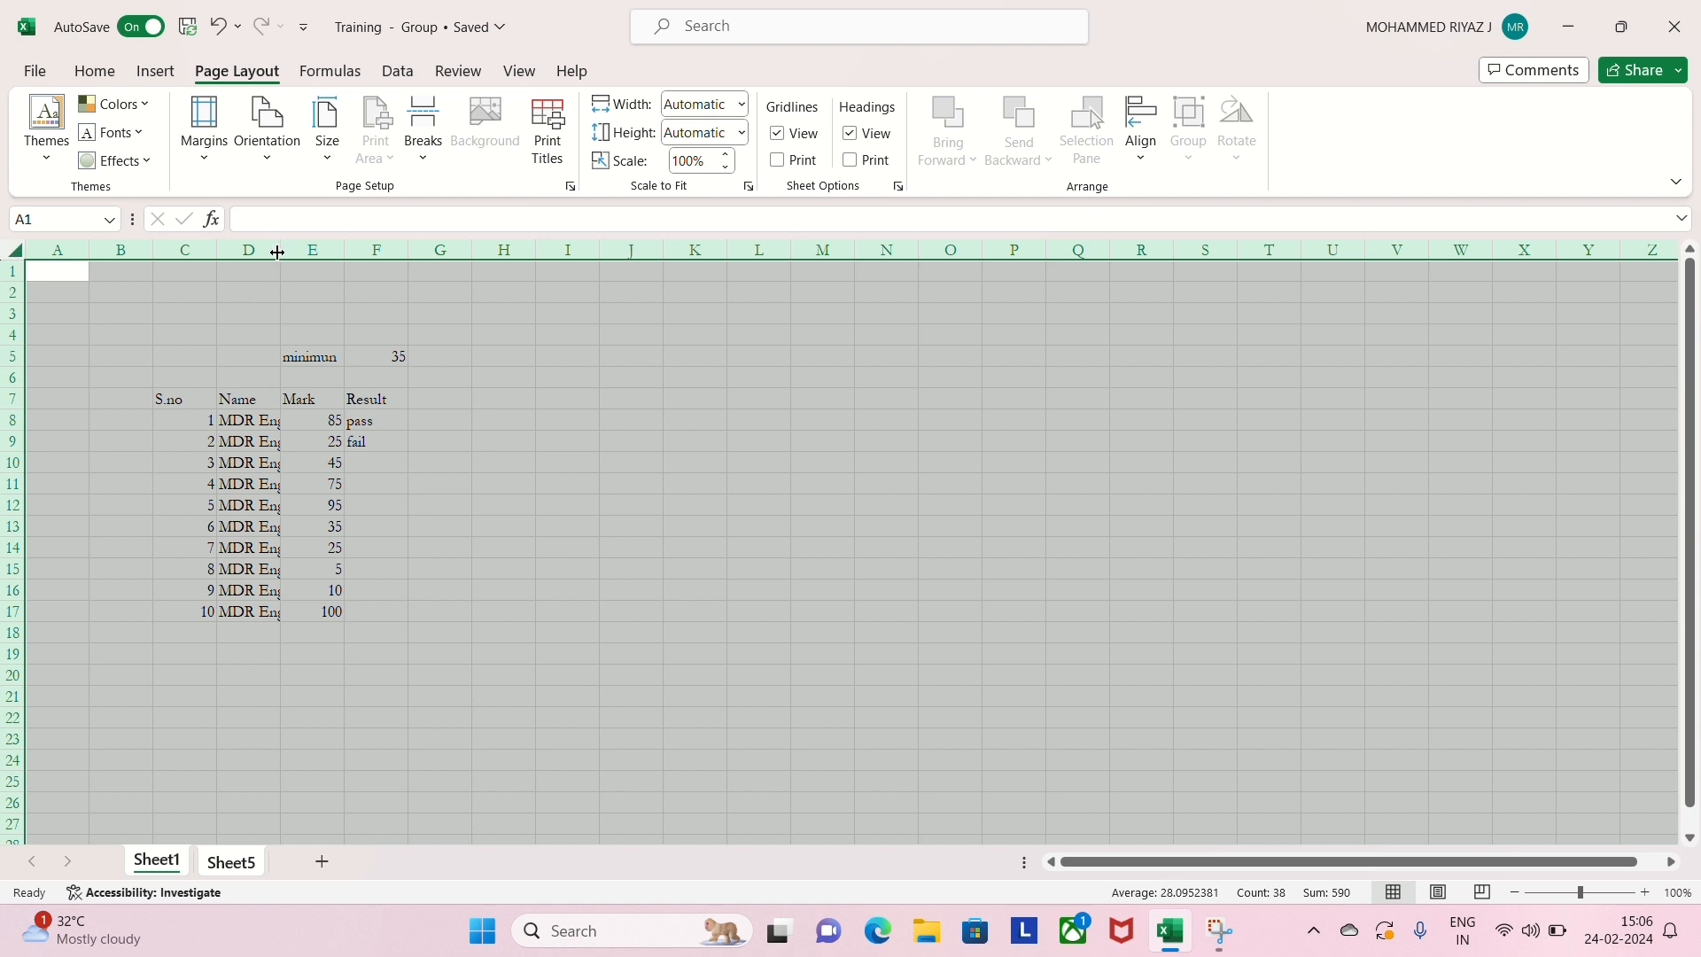
{"action": "left_click", "coordinate": [248, 314]}
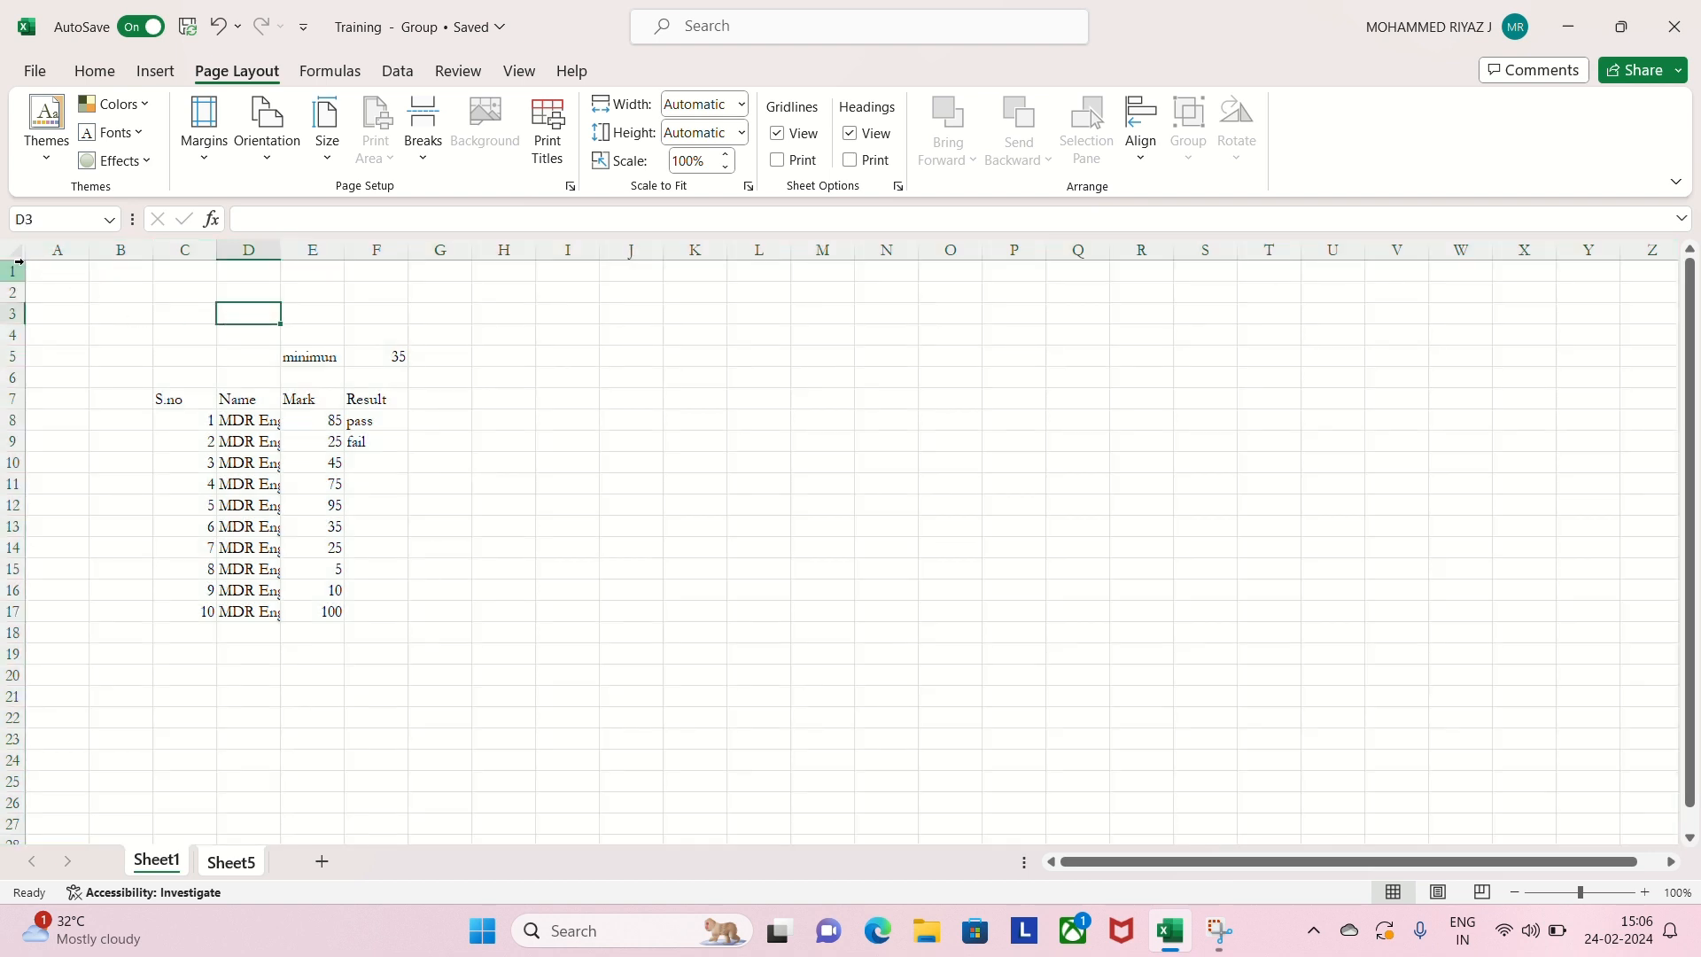
{"action": "left_click", "coordinate": [17, 254]}
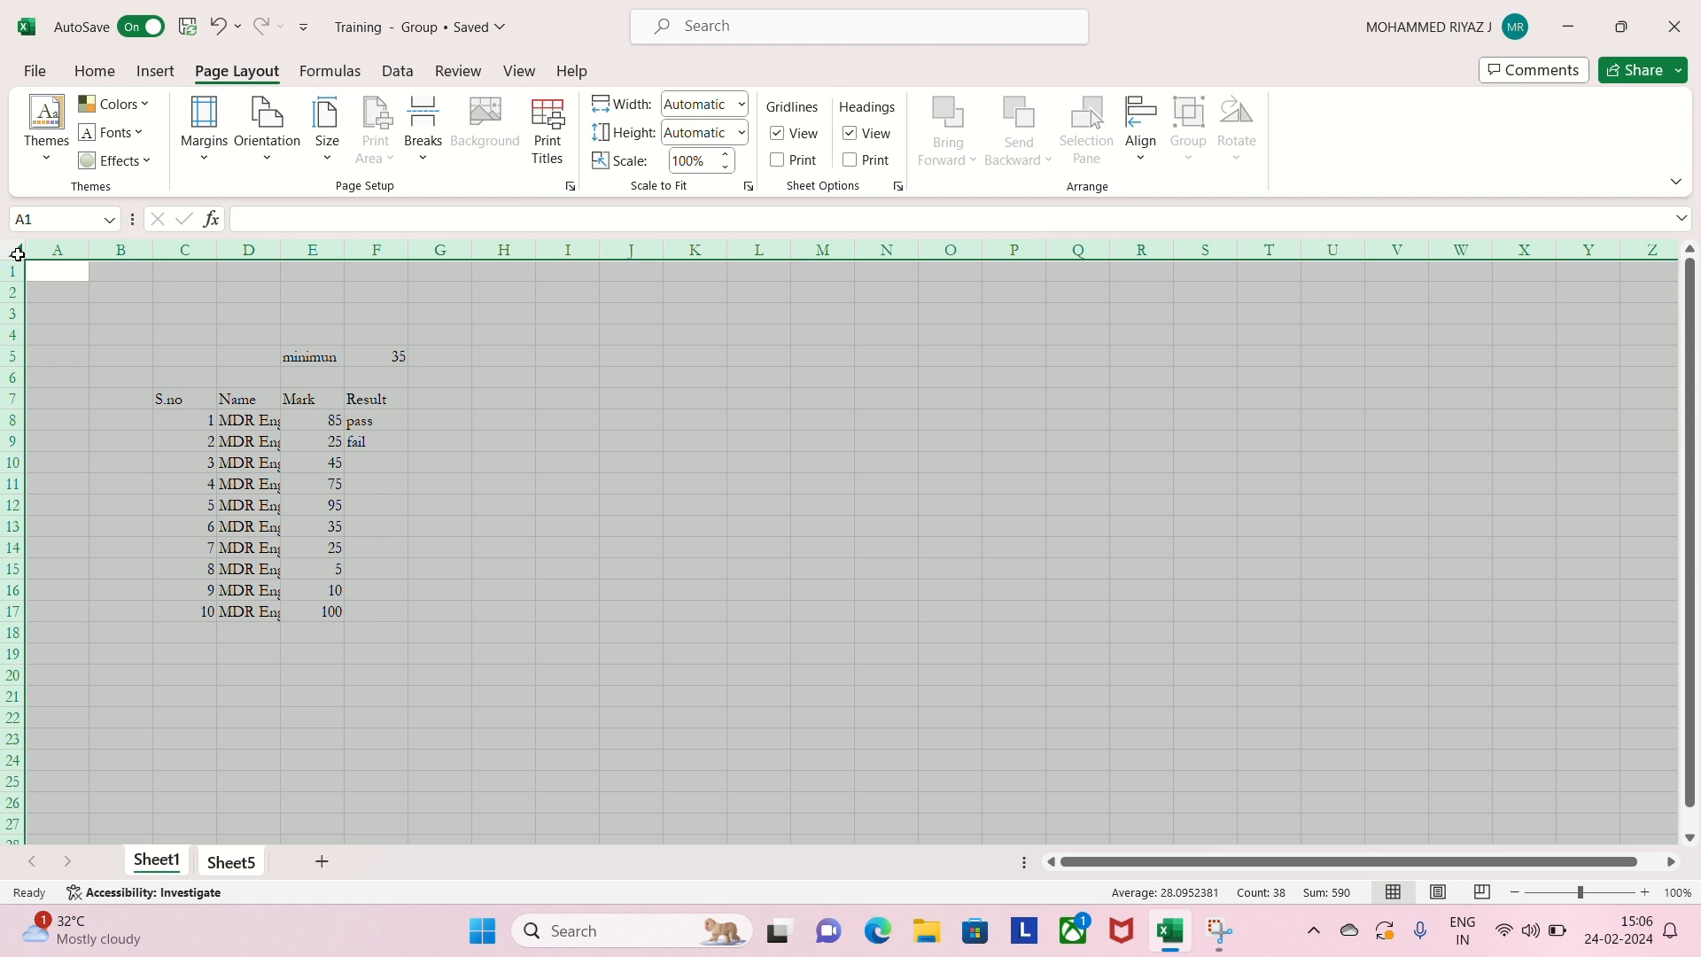
{"action": "double_click", "coordinate": [283, 249]}
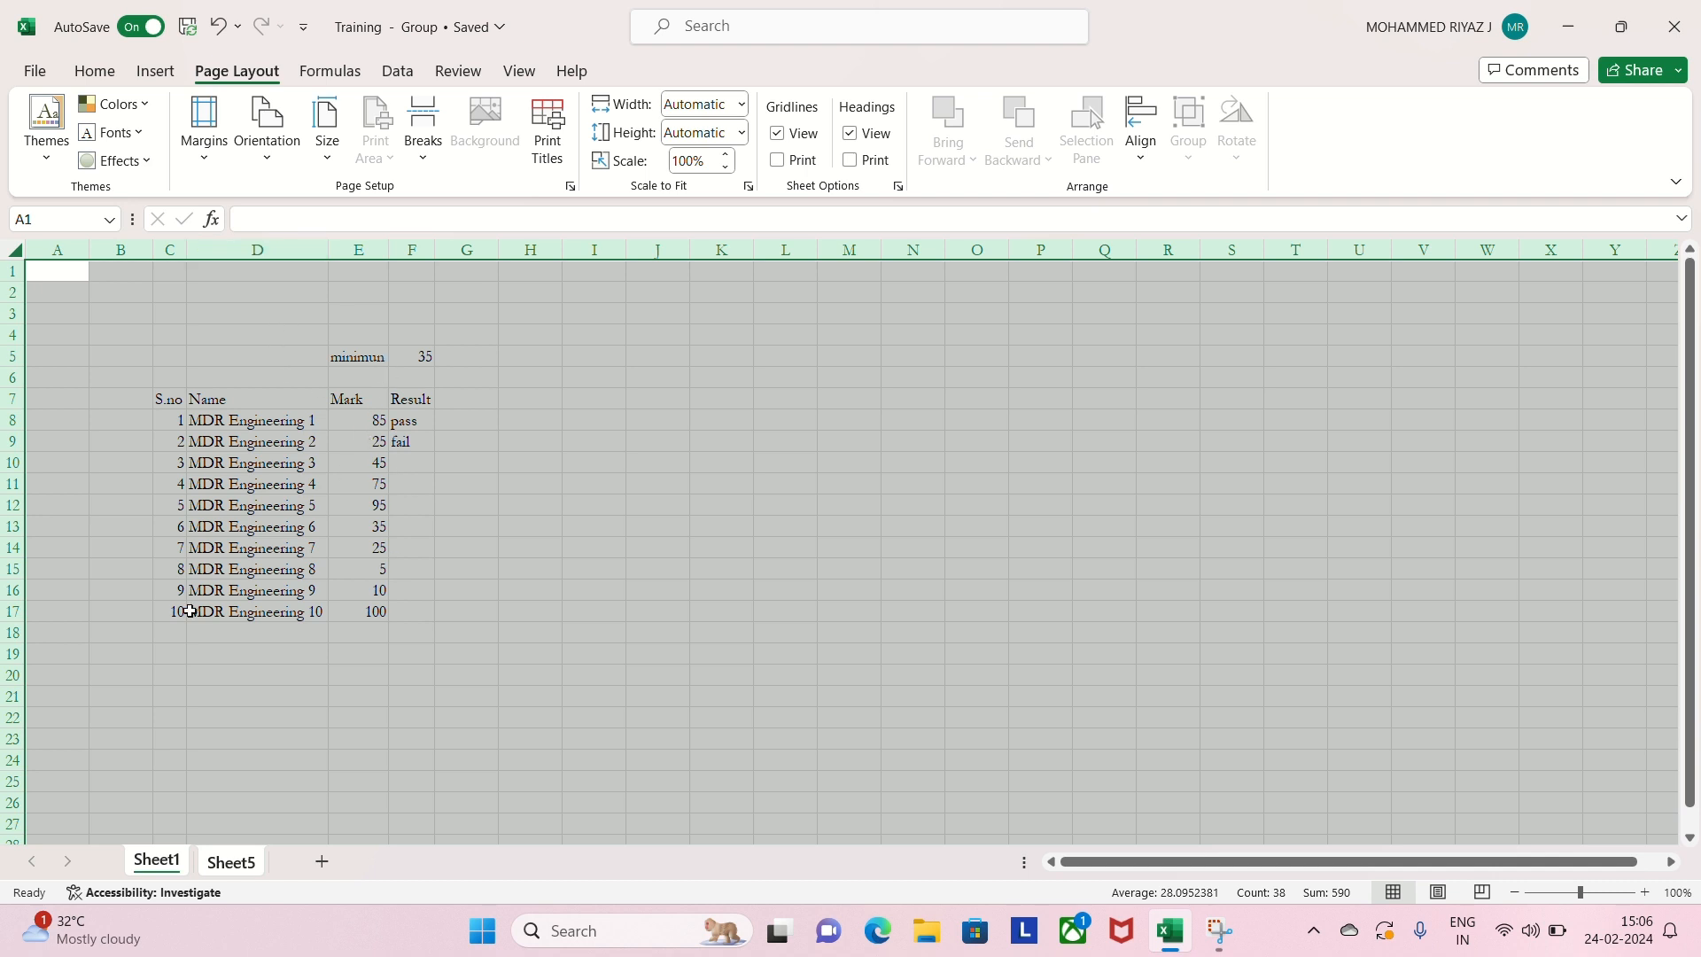
{"action": "left_click", "coordinate": [503, 587]}
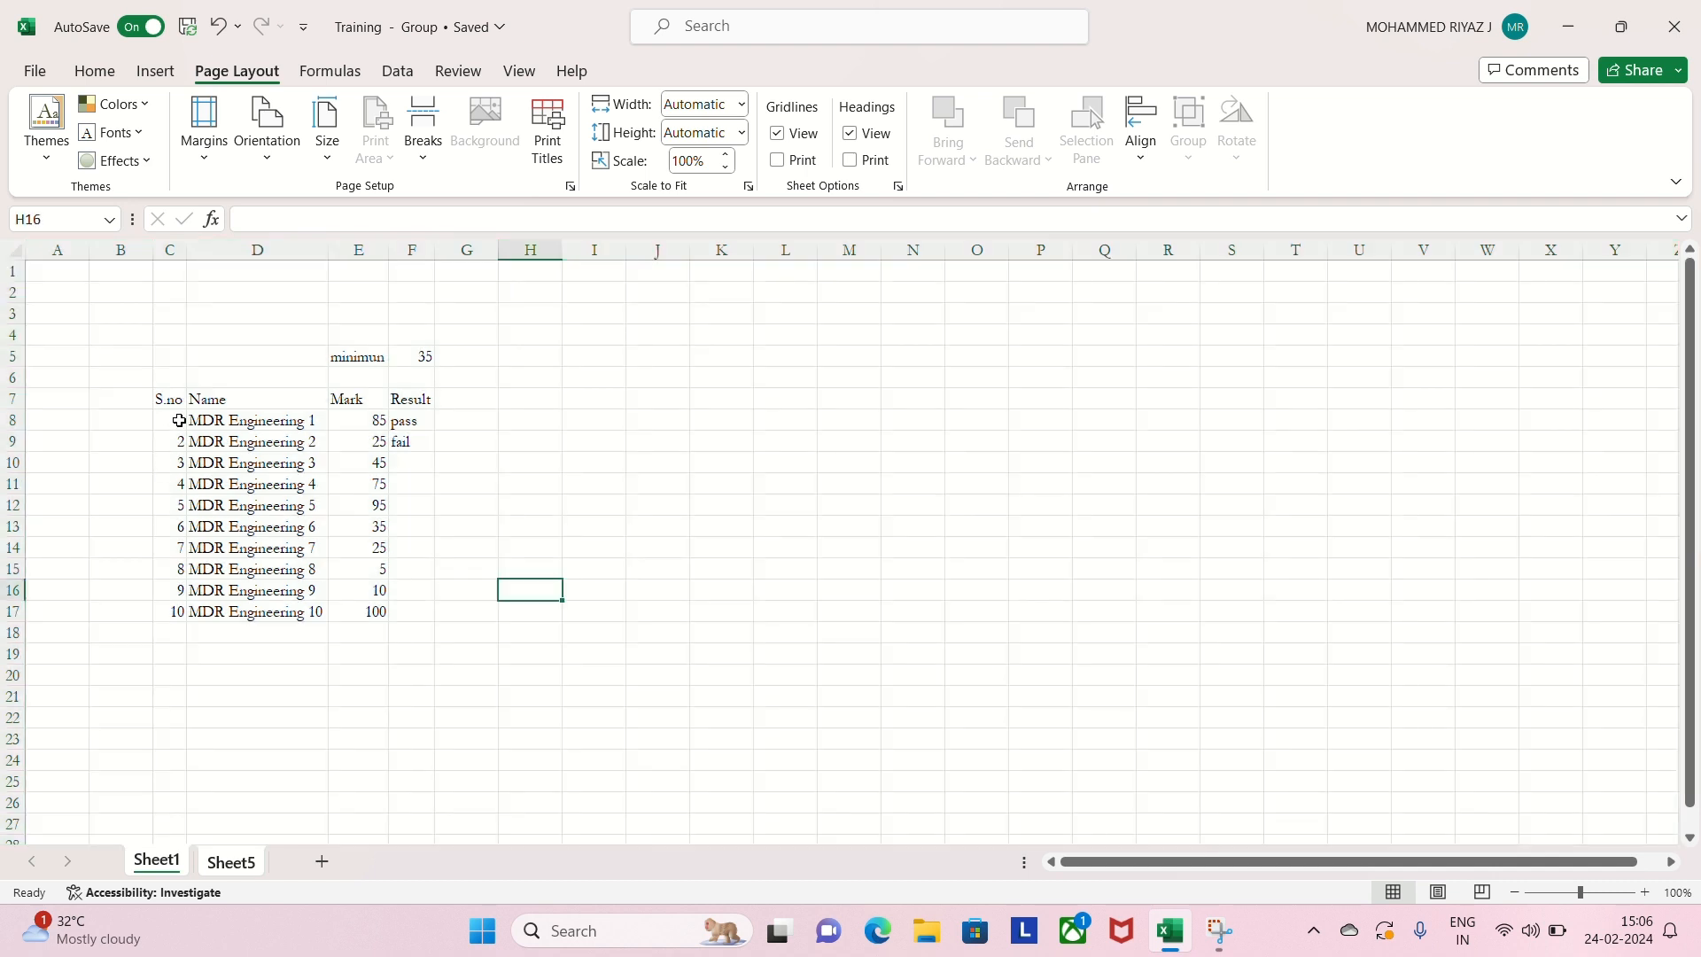
- Left-align the serial numbers in cells C8 to C17
{"action": "left_click_drag", "start_coordinate": [179, 420], "coordinate": [168, 610]}
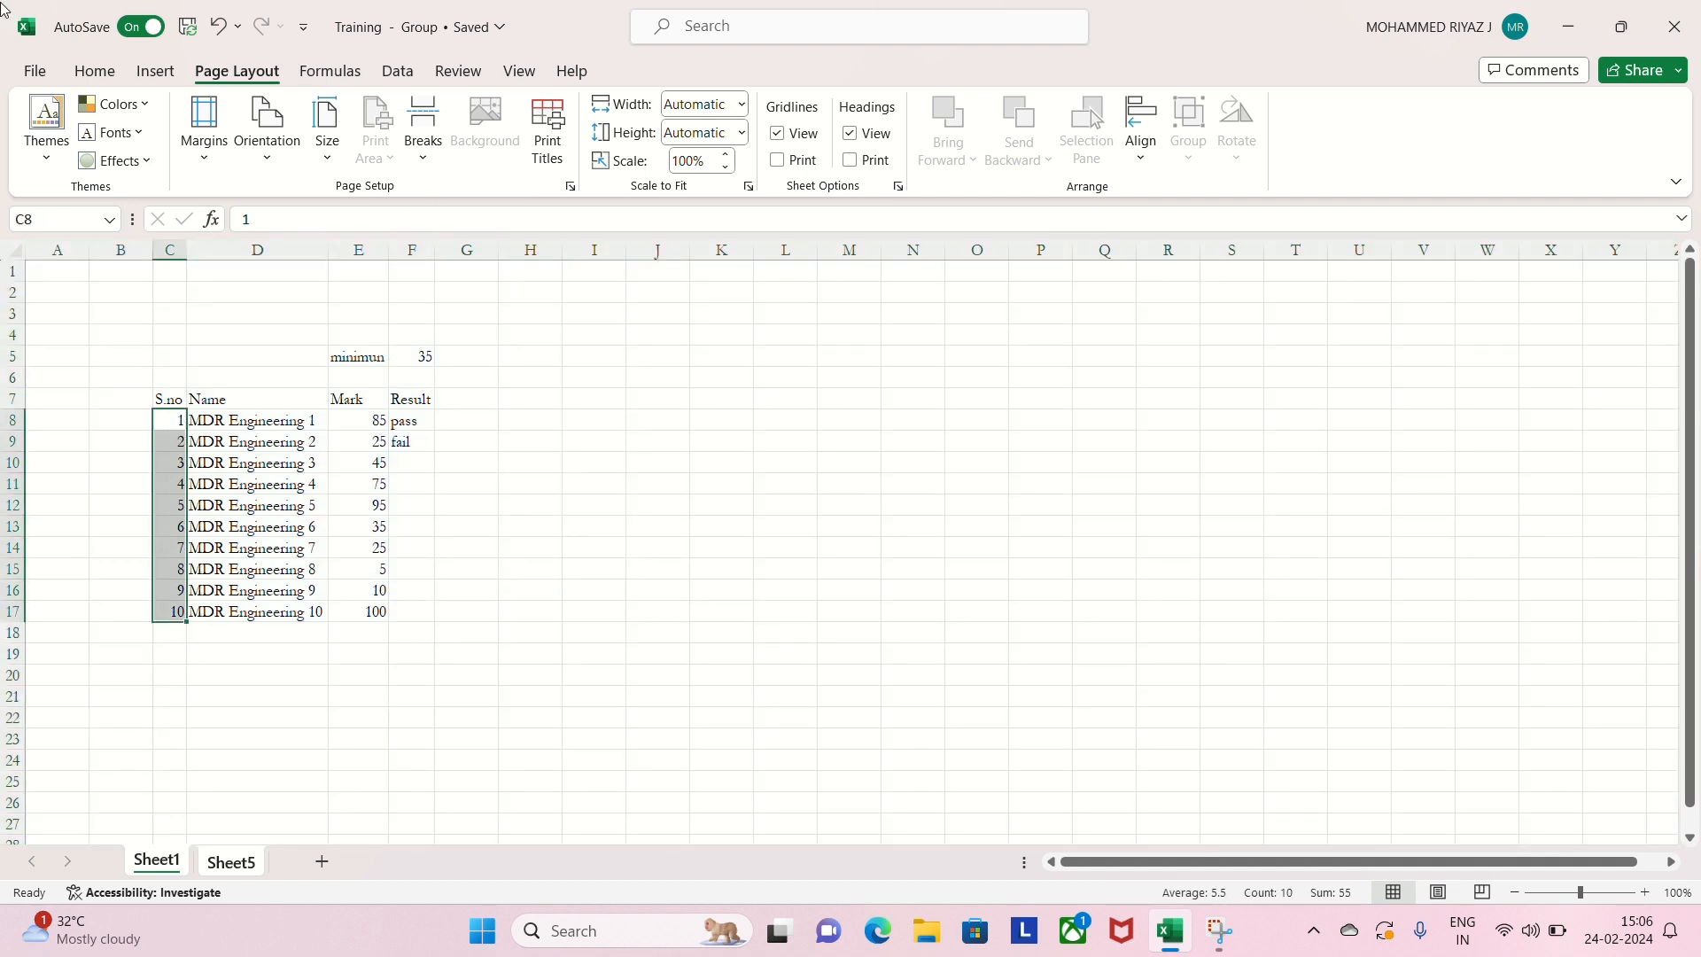
{"action": "left_click", "coordinate": [94, 71]}
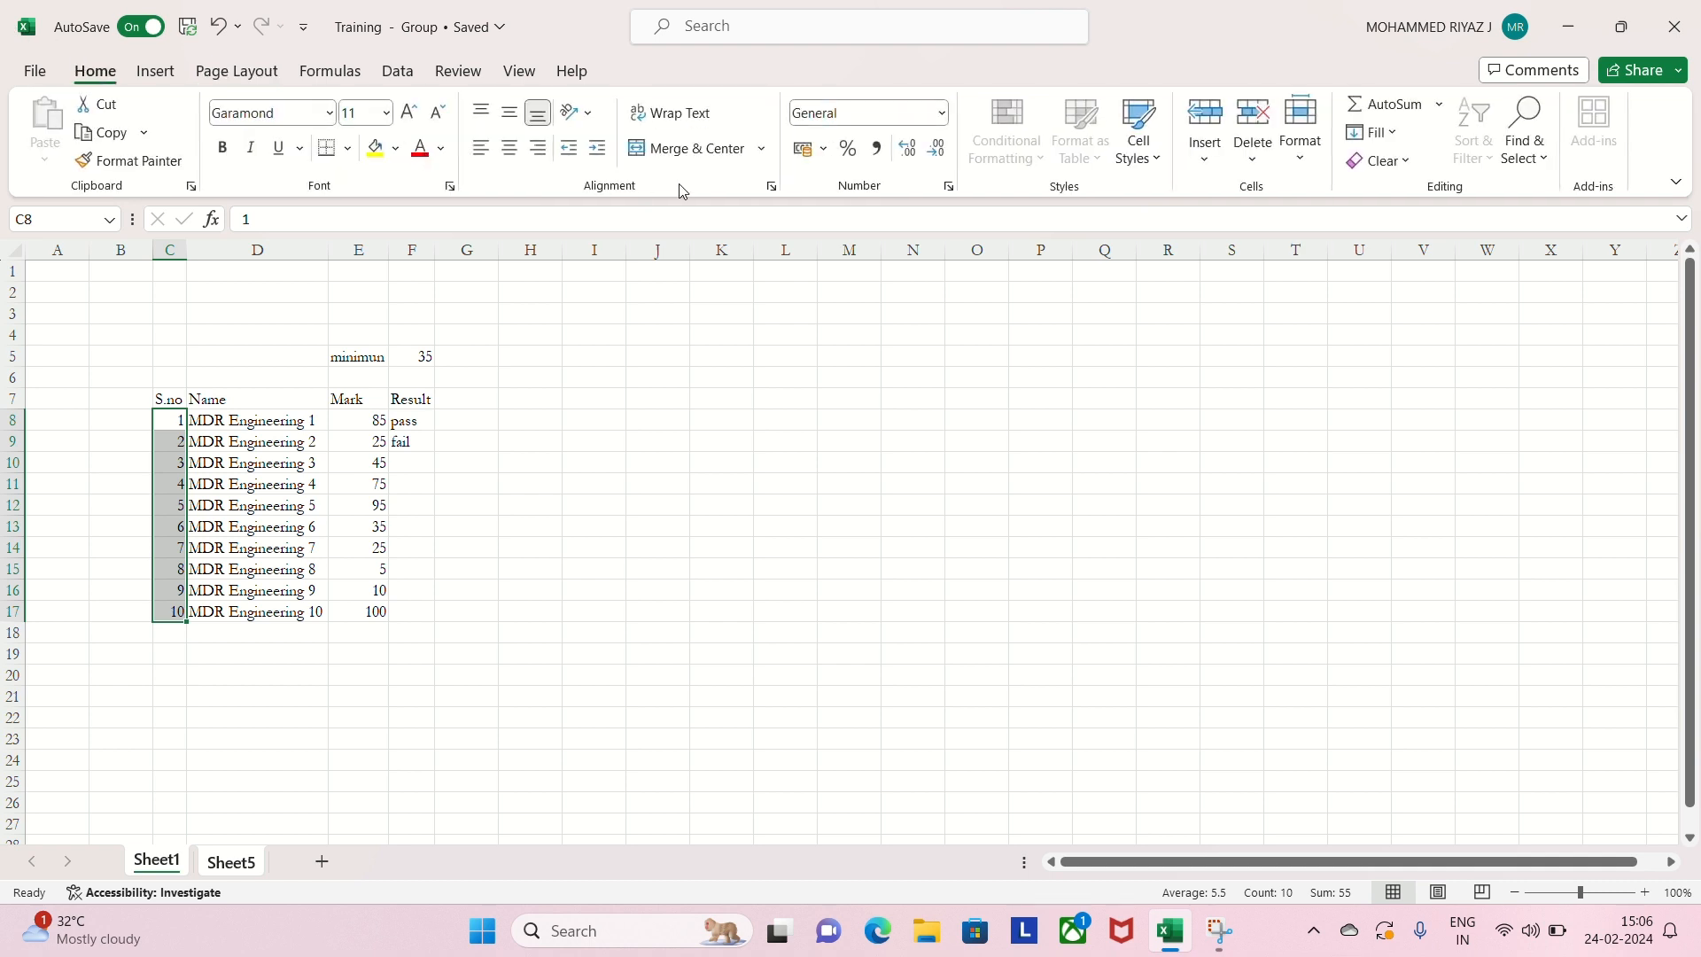
{"action": "left_click", "coordinate": [486, 148]}
{"action": "left_click", "coordinate": [487, 587]}
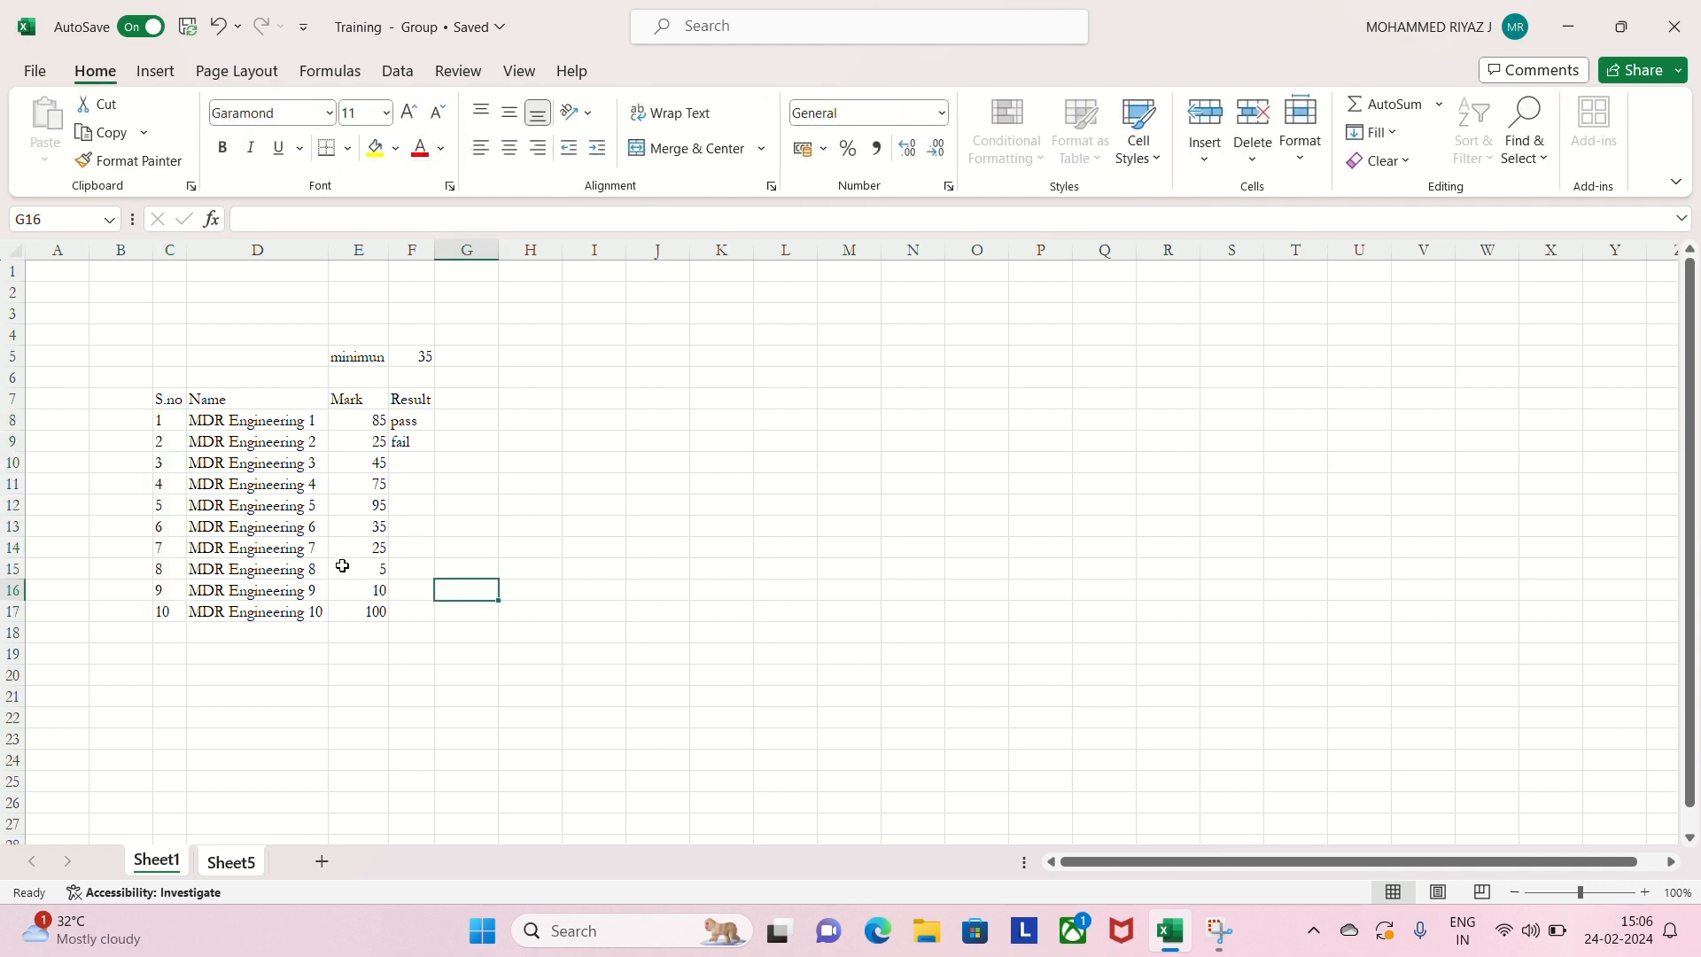
- Center the marks in cells E8 to E17 horizontally
{"action": "left_click_drag", "start_coordinate": [359, 420], "coordinate": [364, 609]}
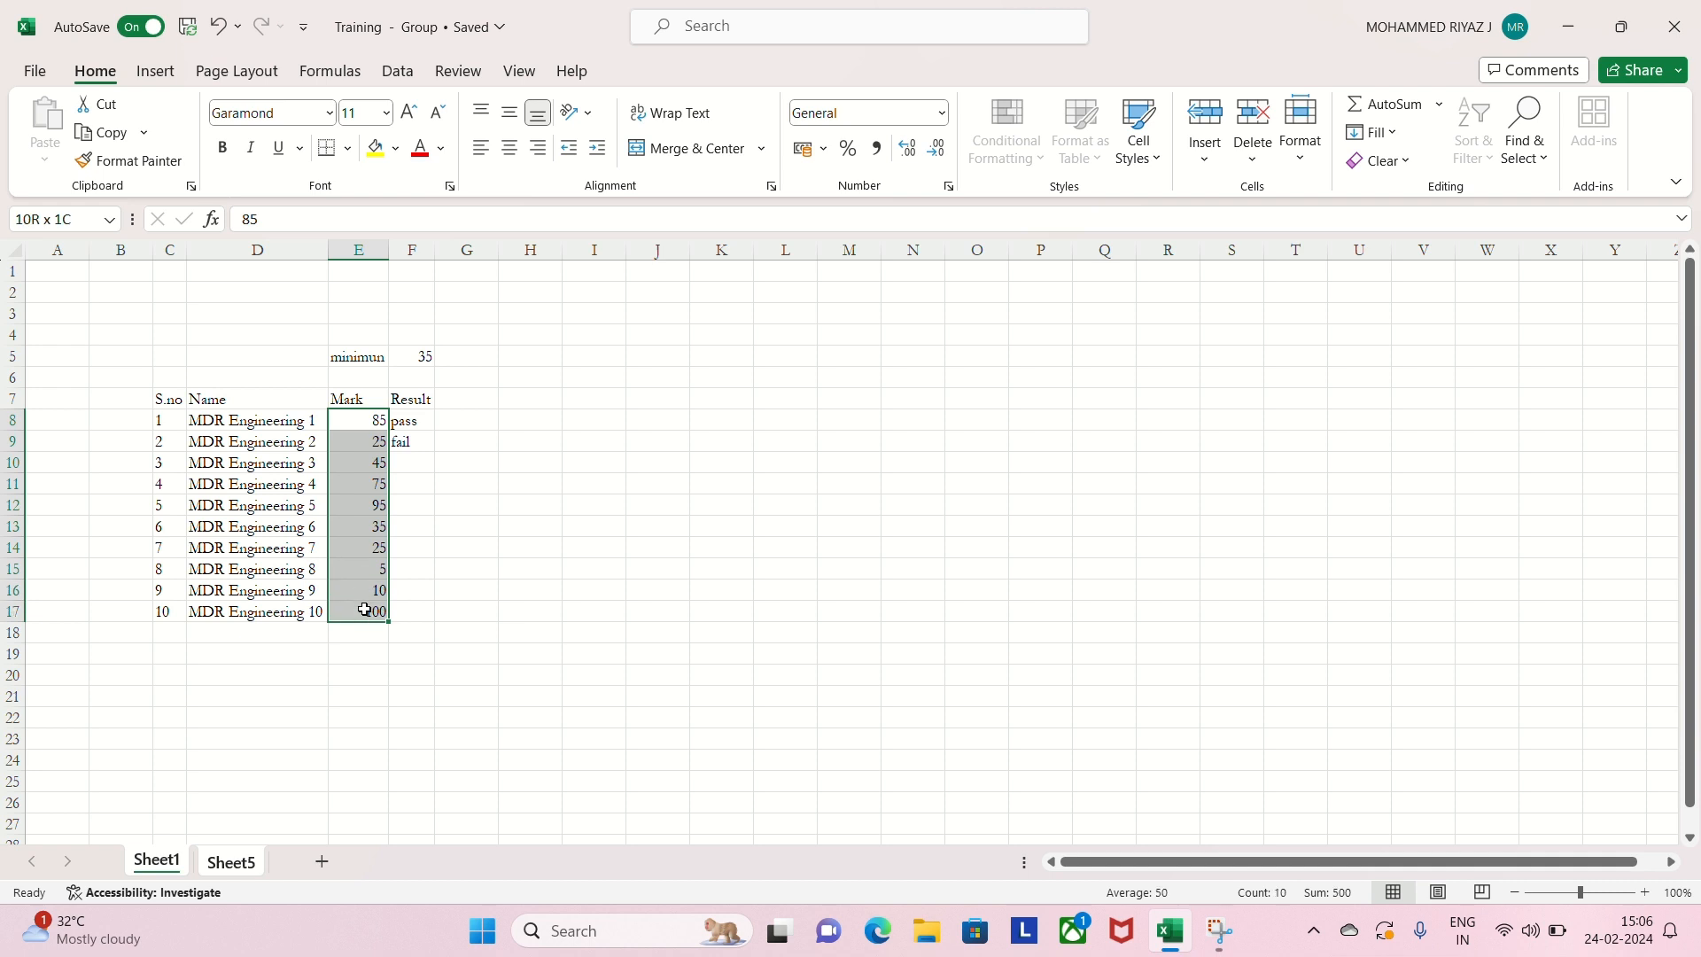
{"action": "left_click", "coordinate": [509, 151]}
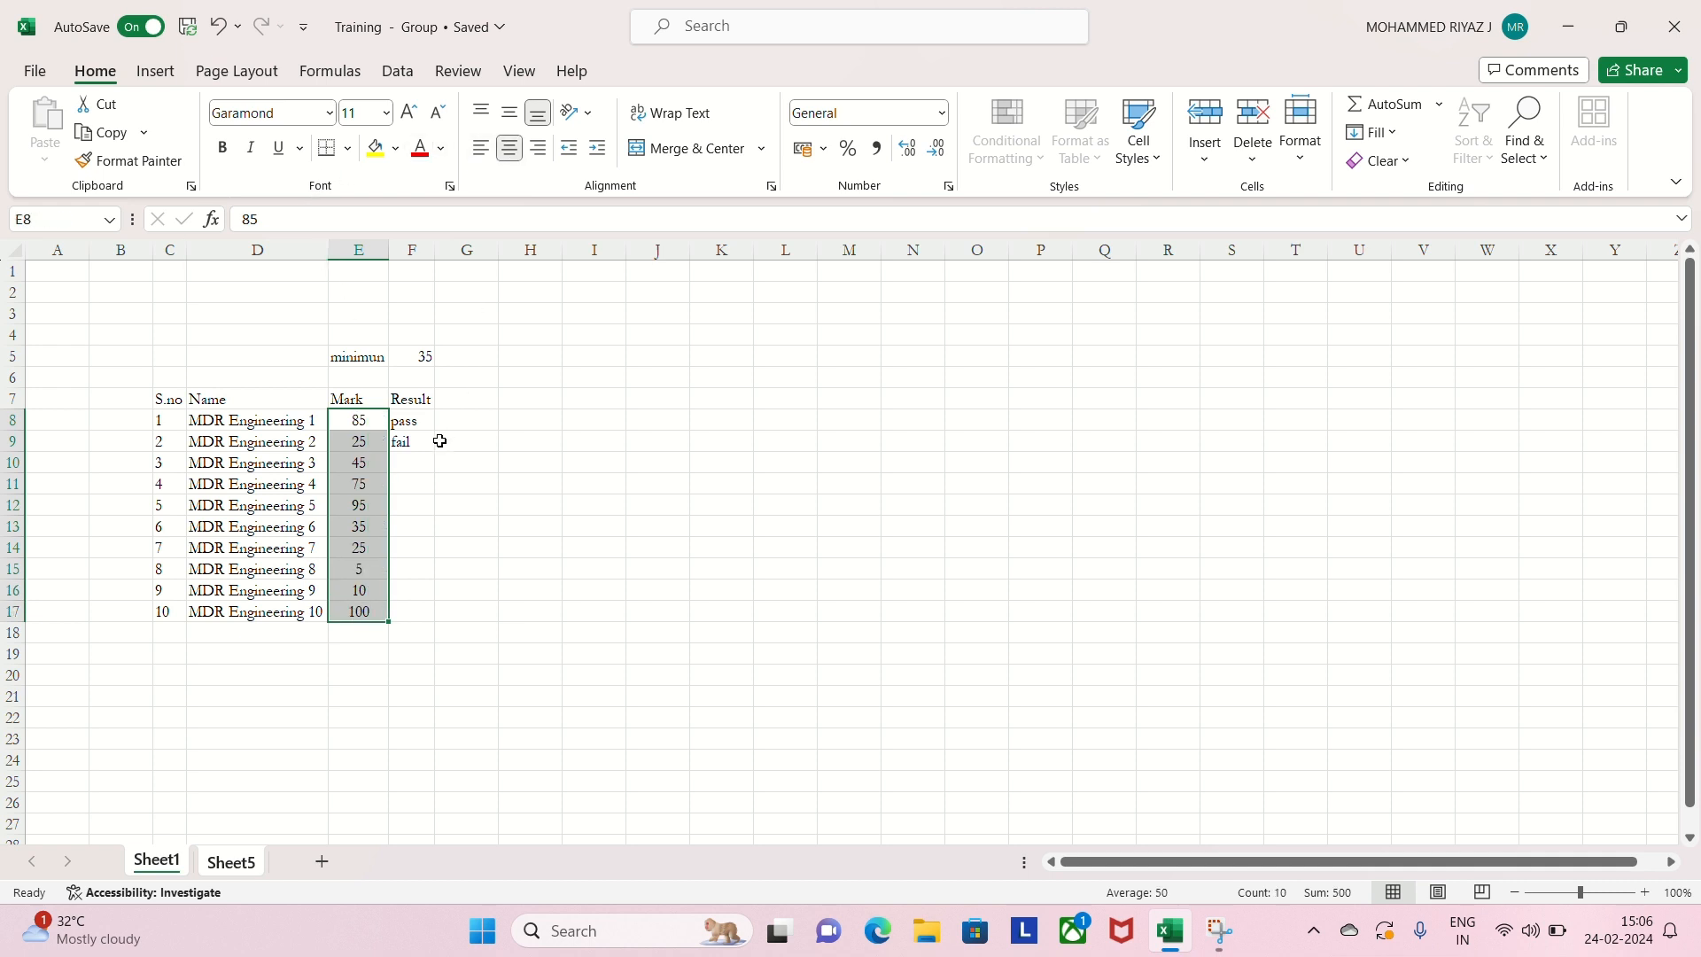
{"action": "left_click", "coordinate": [415, 465]}
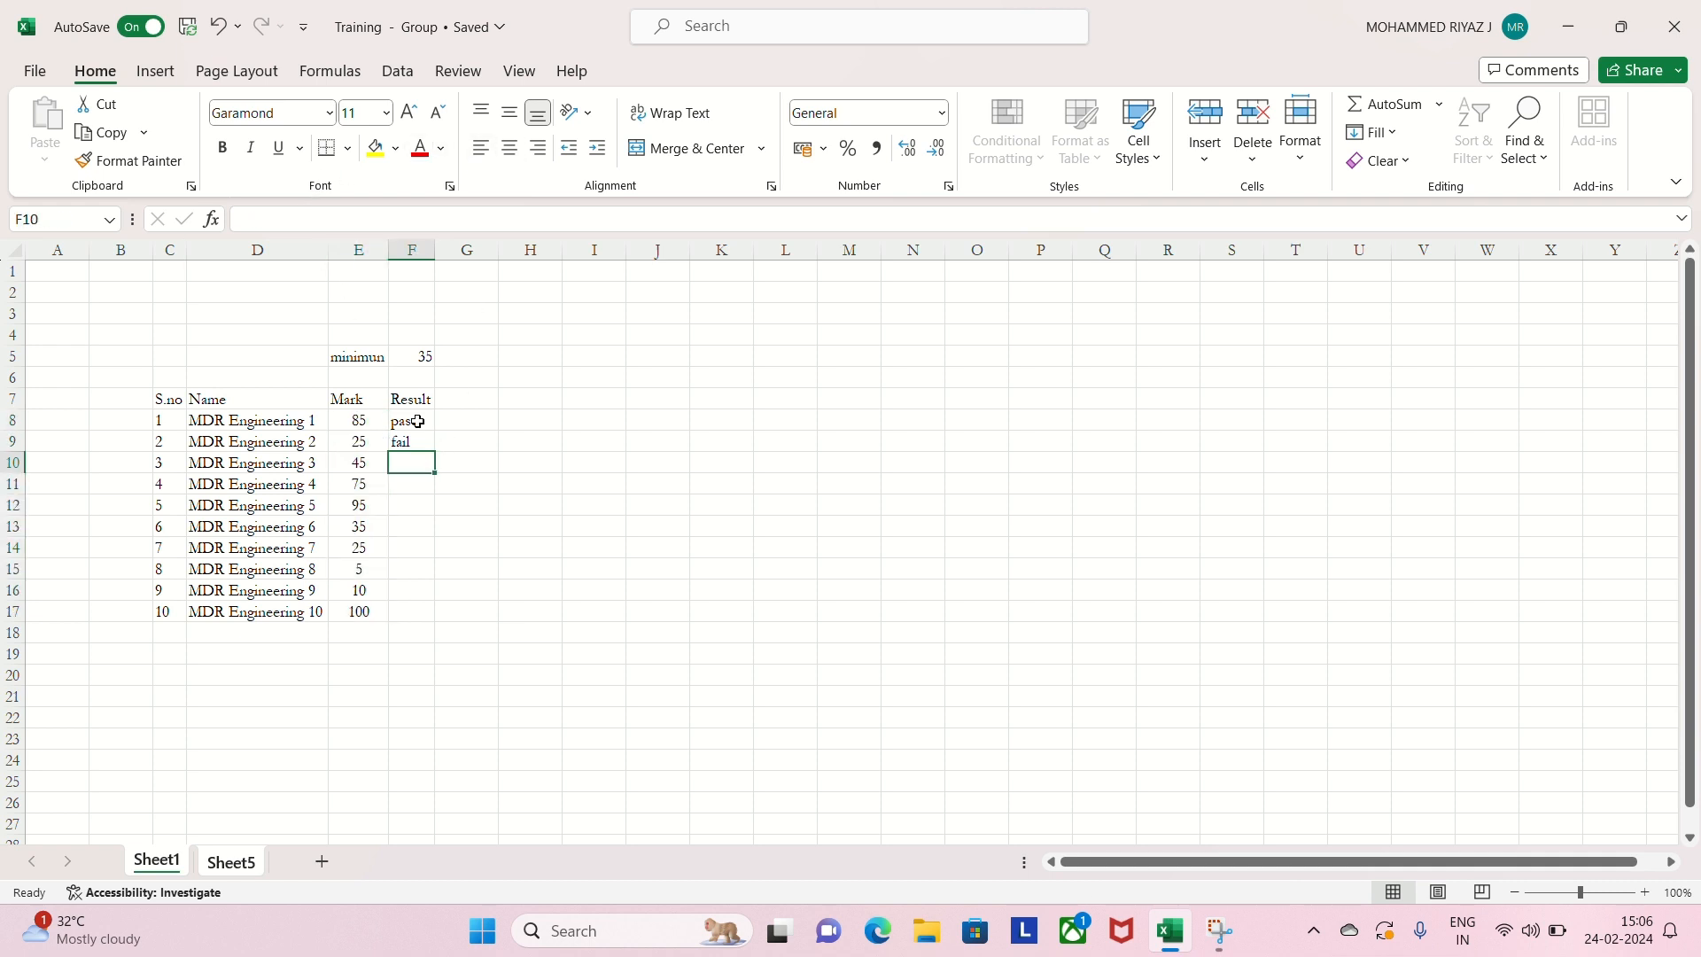
- Clear the sample results in F8 and F9, and begin an IF formula in F8 with the test E8>=F5
{"action": "left_click_drag", "start_coordinate": [410, 420], "coordinate": [418, 443]}
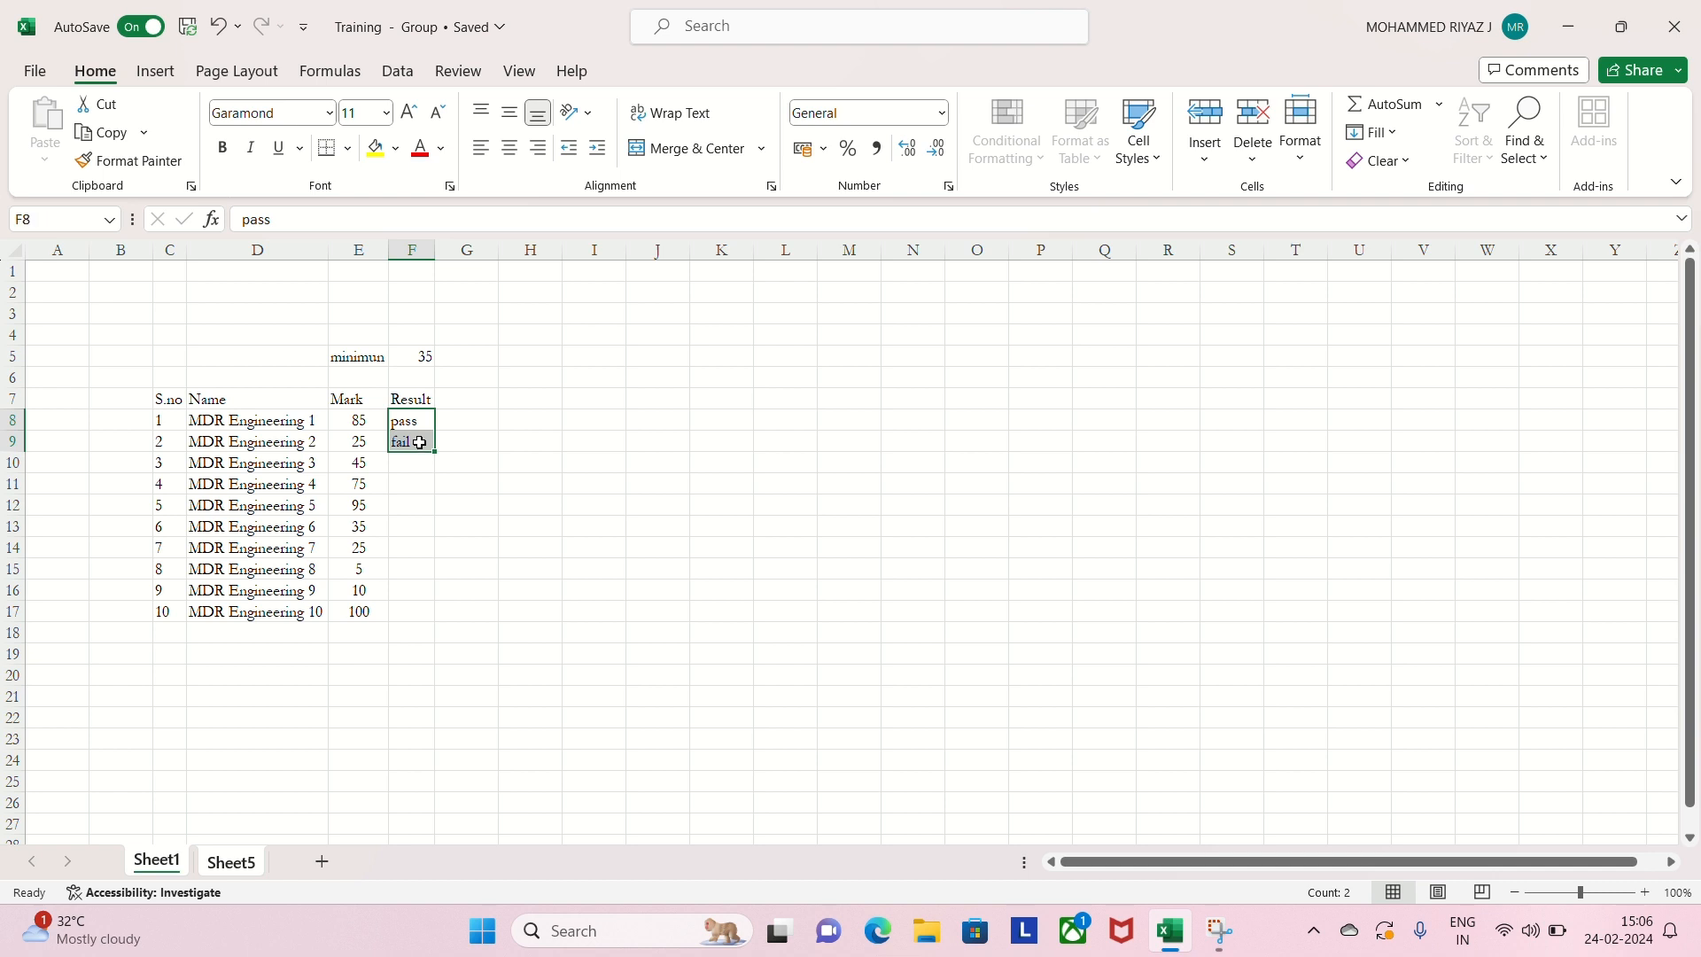
{"action": "key", "text": "Delete"}
{"action": "double_click", "coordinate": [413, 423]}
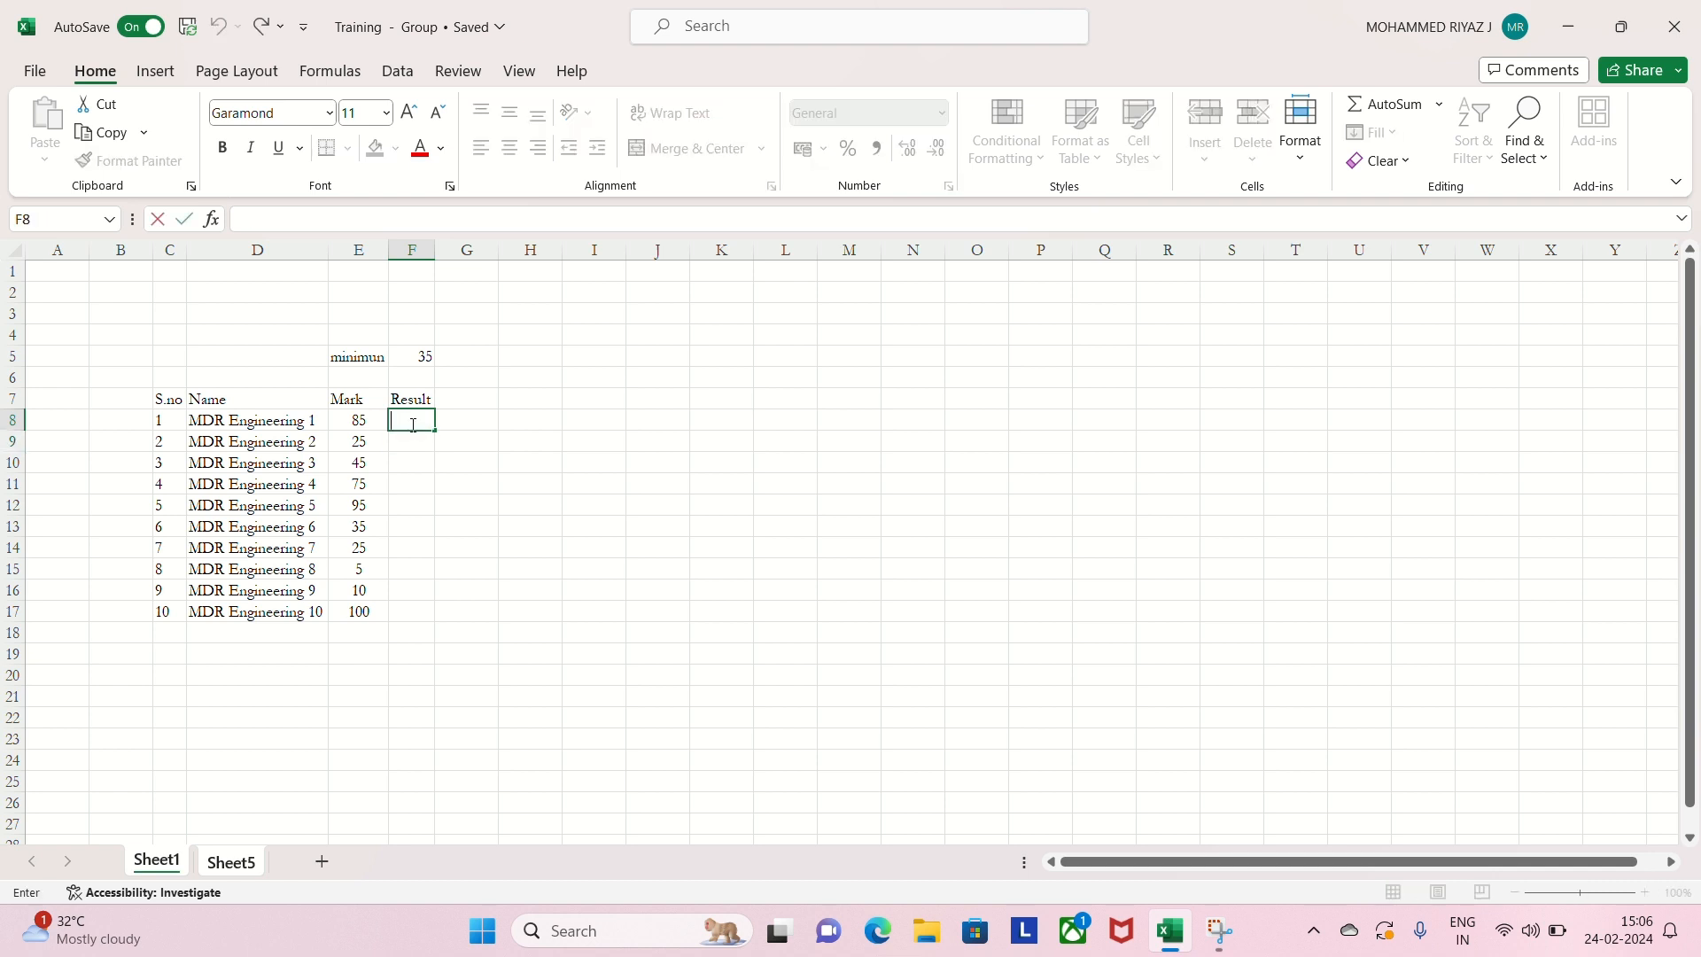
{"action": "type", "text": "="}
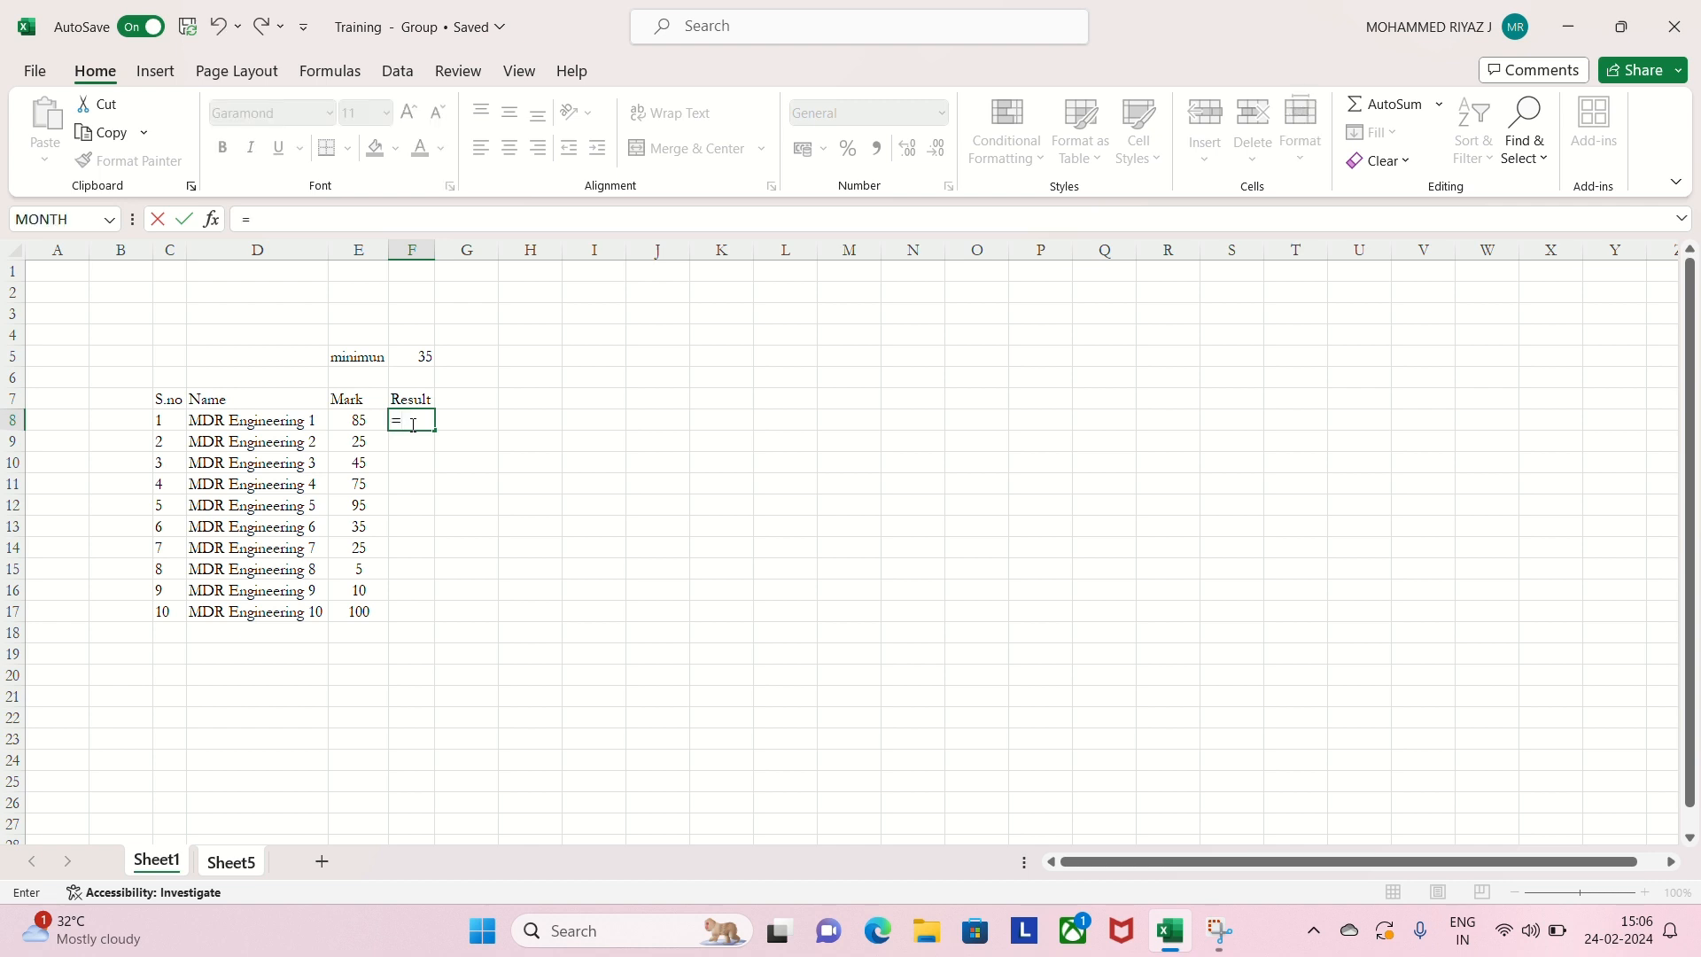
{"action": "type", "text": "if"}
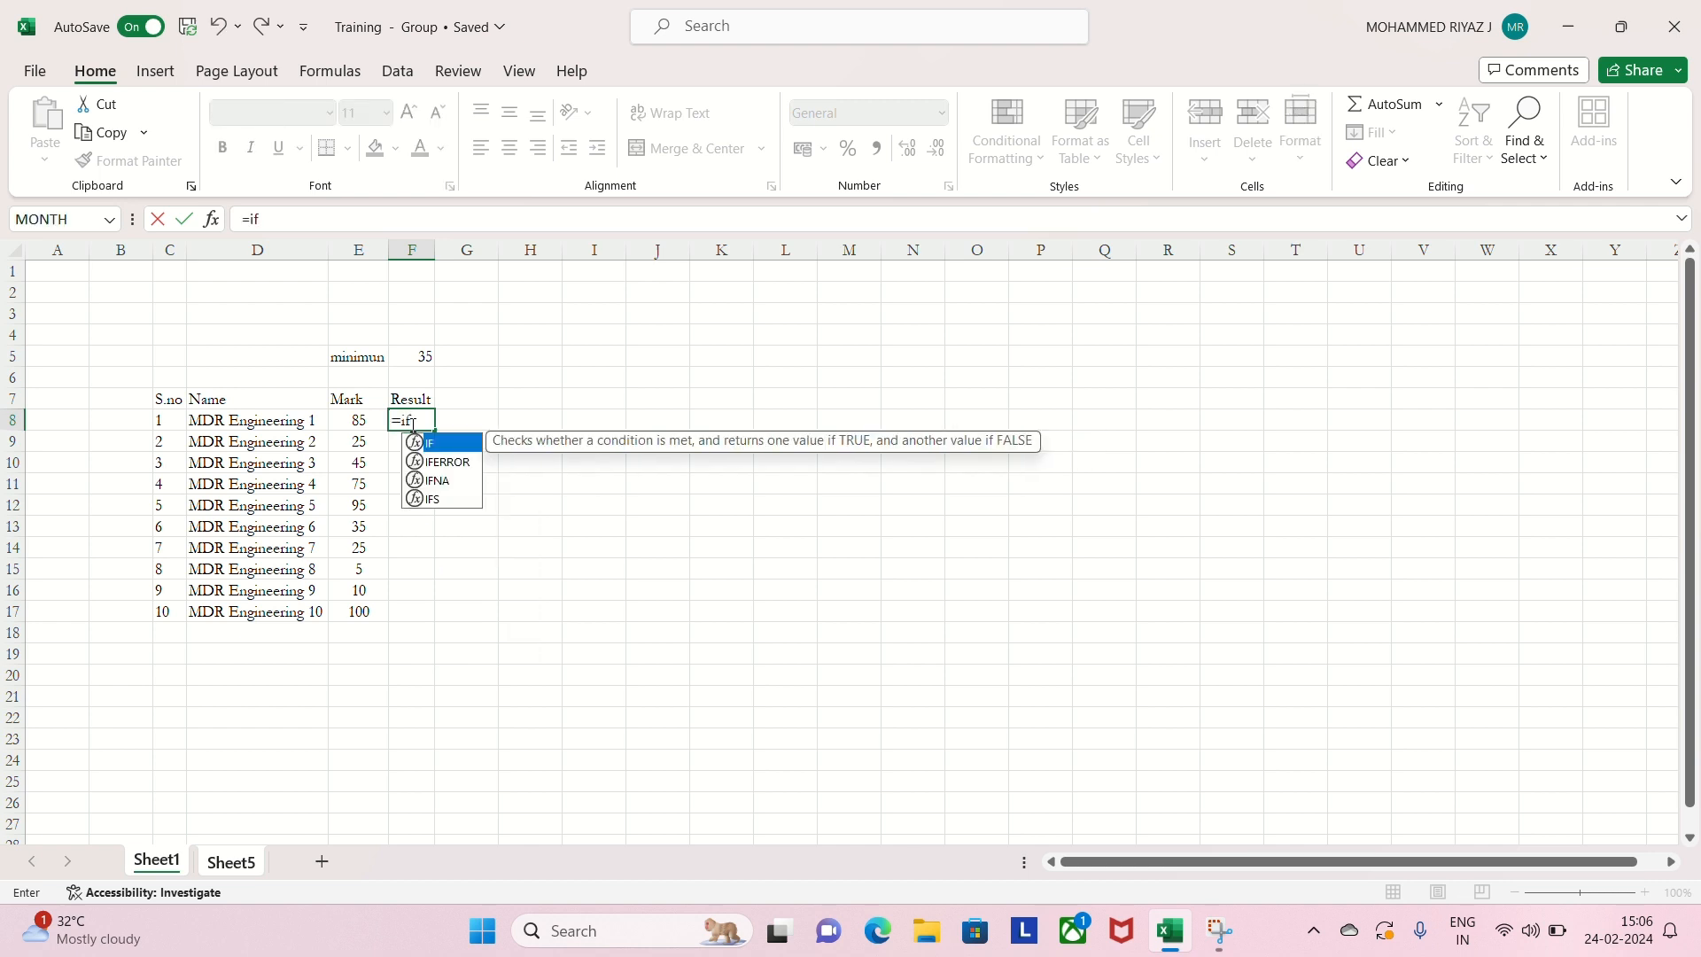
{"action": "type", "text": "("}
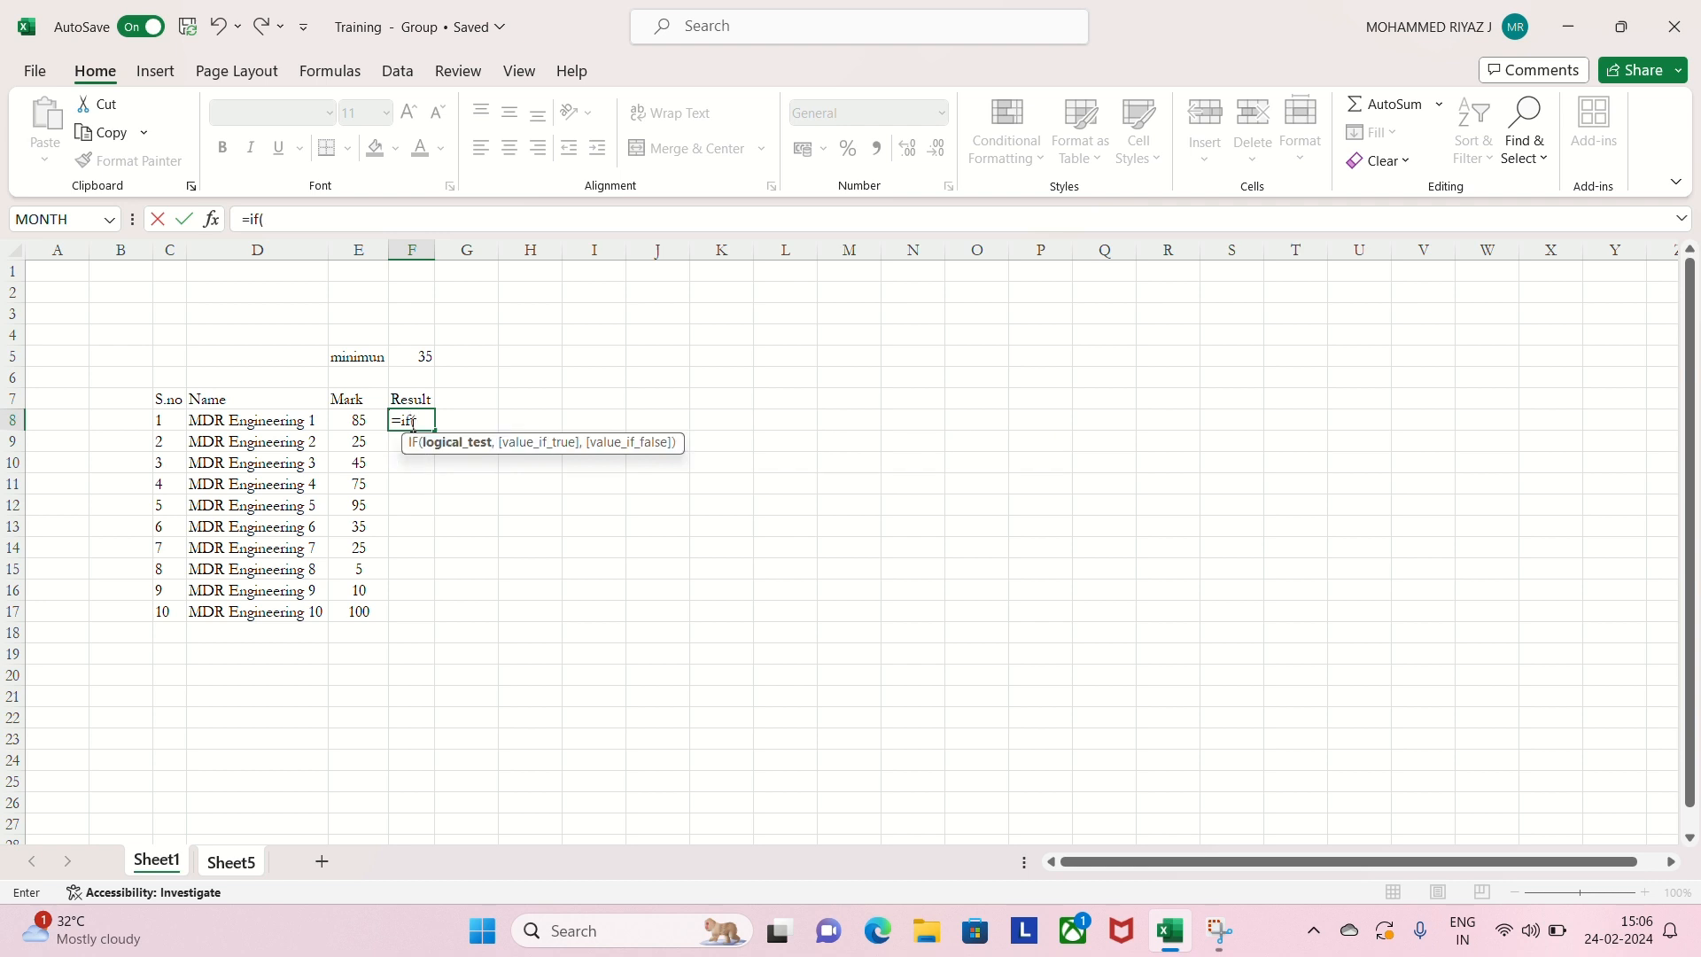
{"action": "left_click", "coordinate": [364, 420]}
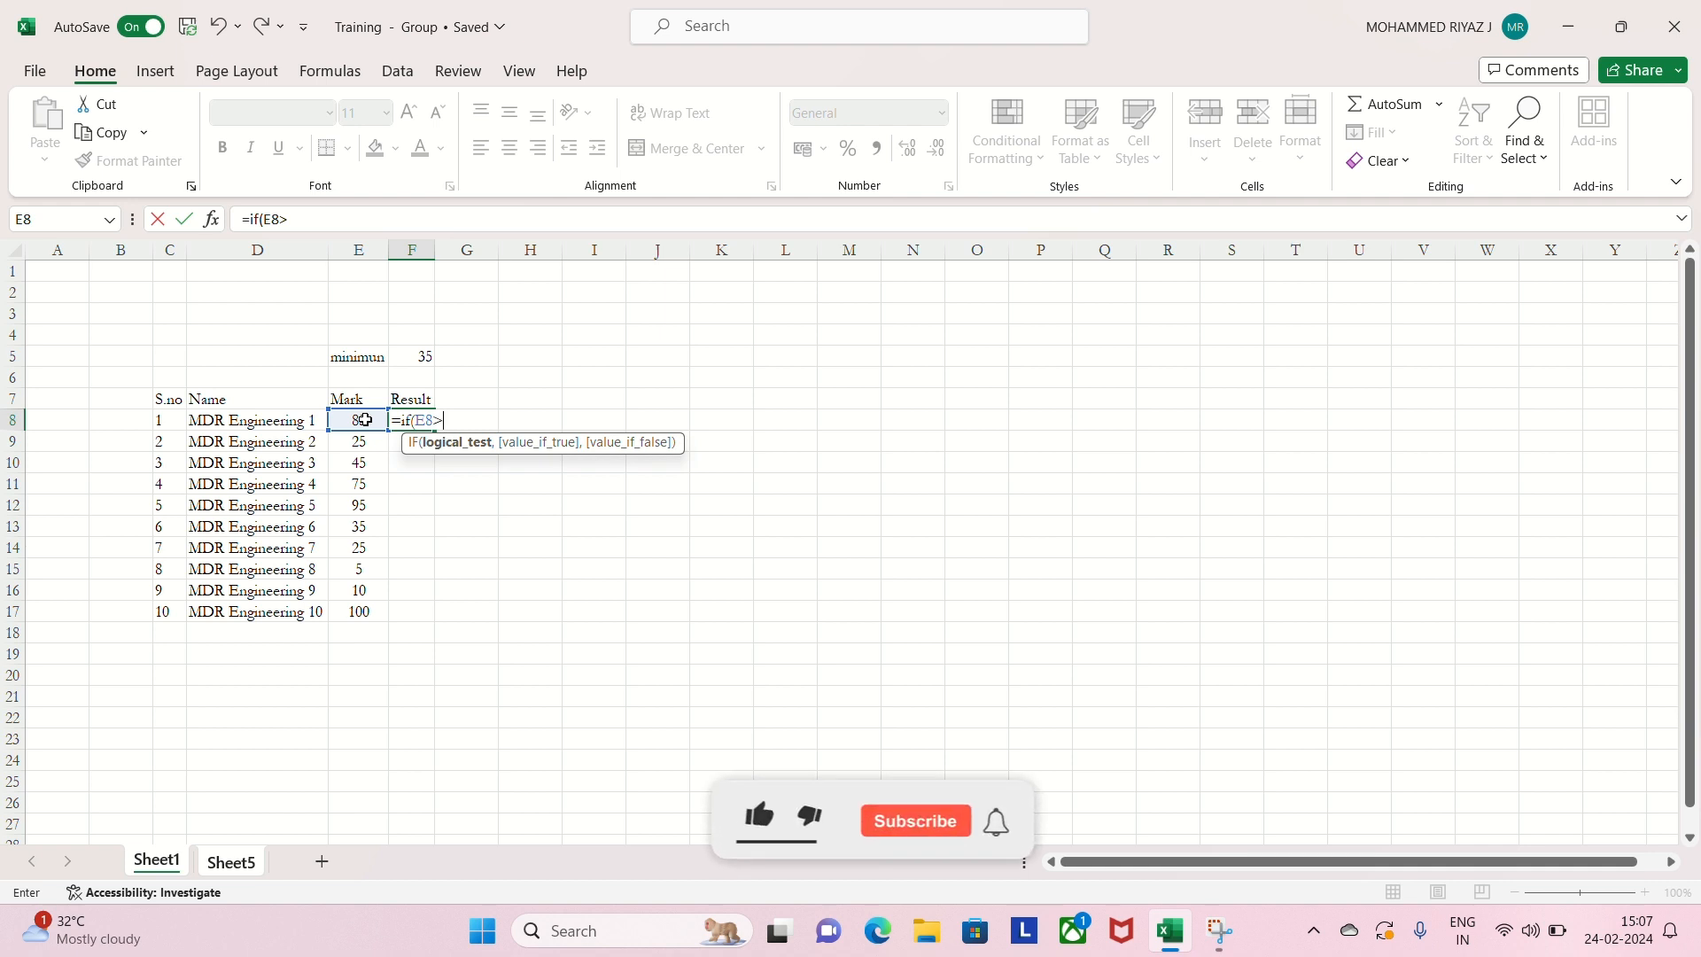
{"action": "type", "text": "="}
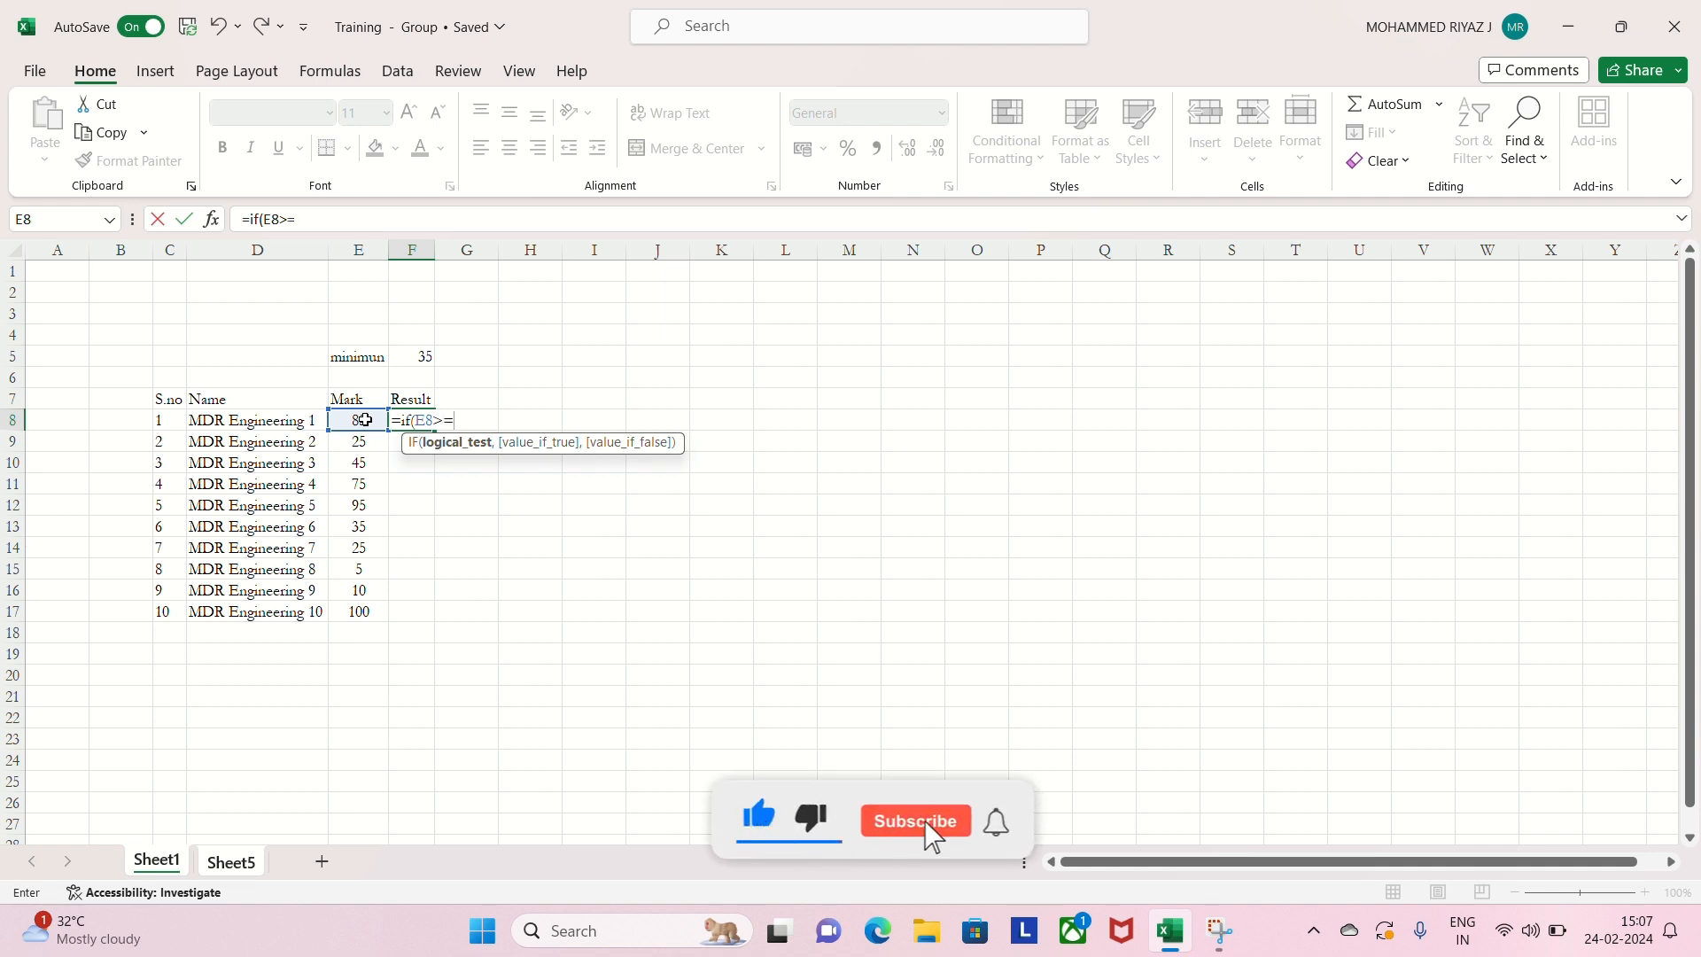
{"action": "left_click", "coordinate": [416, 356]}
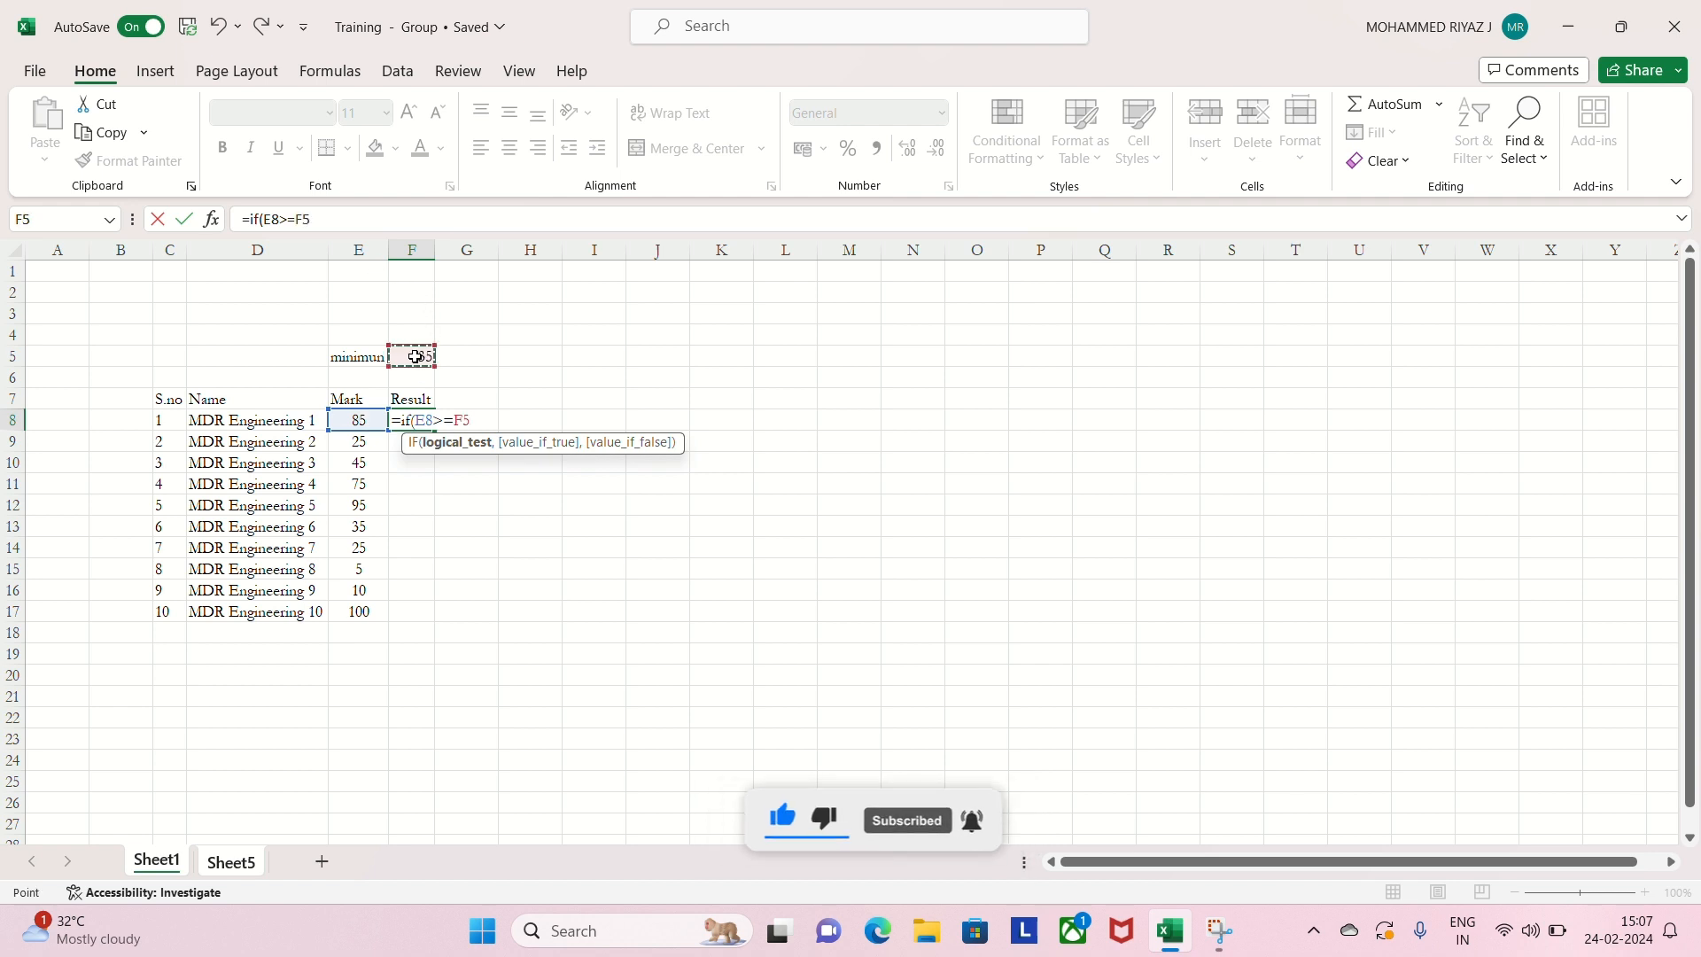
- Complete the IF formula in F8 with "pass" as the true value and "fail" as the false value
{"action": "type", "text": ","}
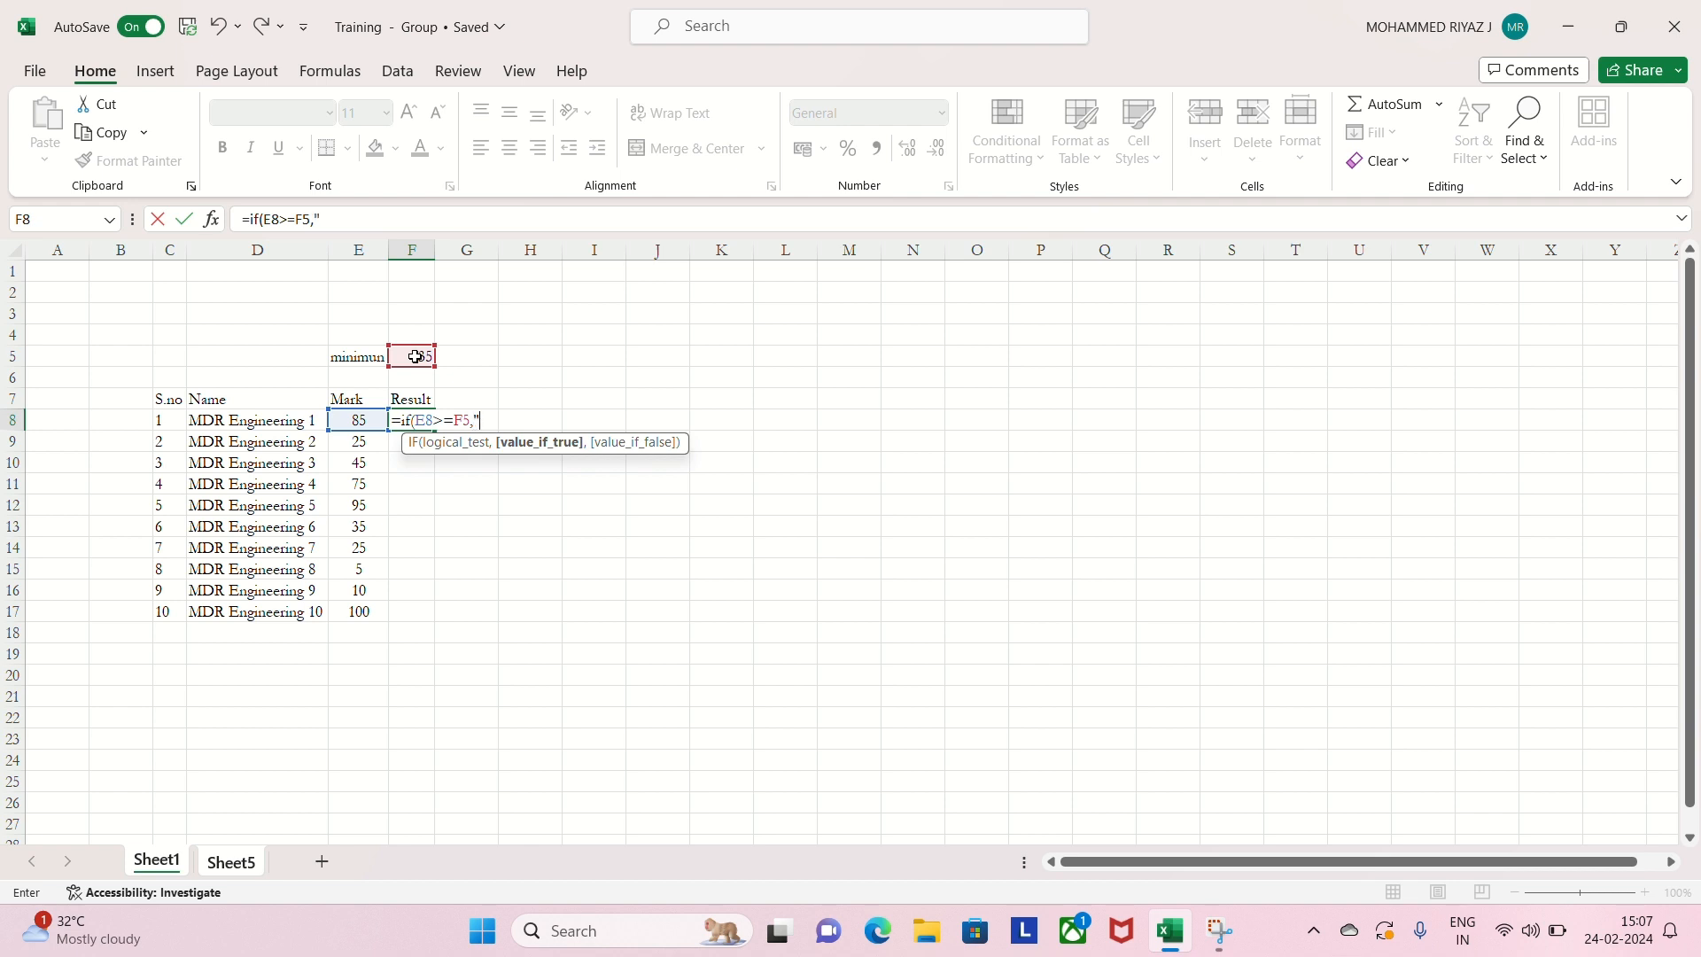
{"action": "type", "text": "\"pass"}
{"action": "type", "text": ","}
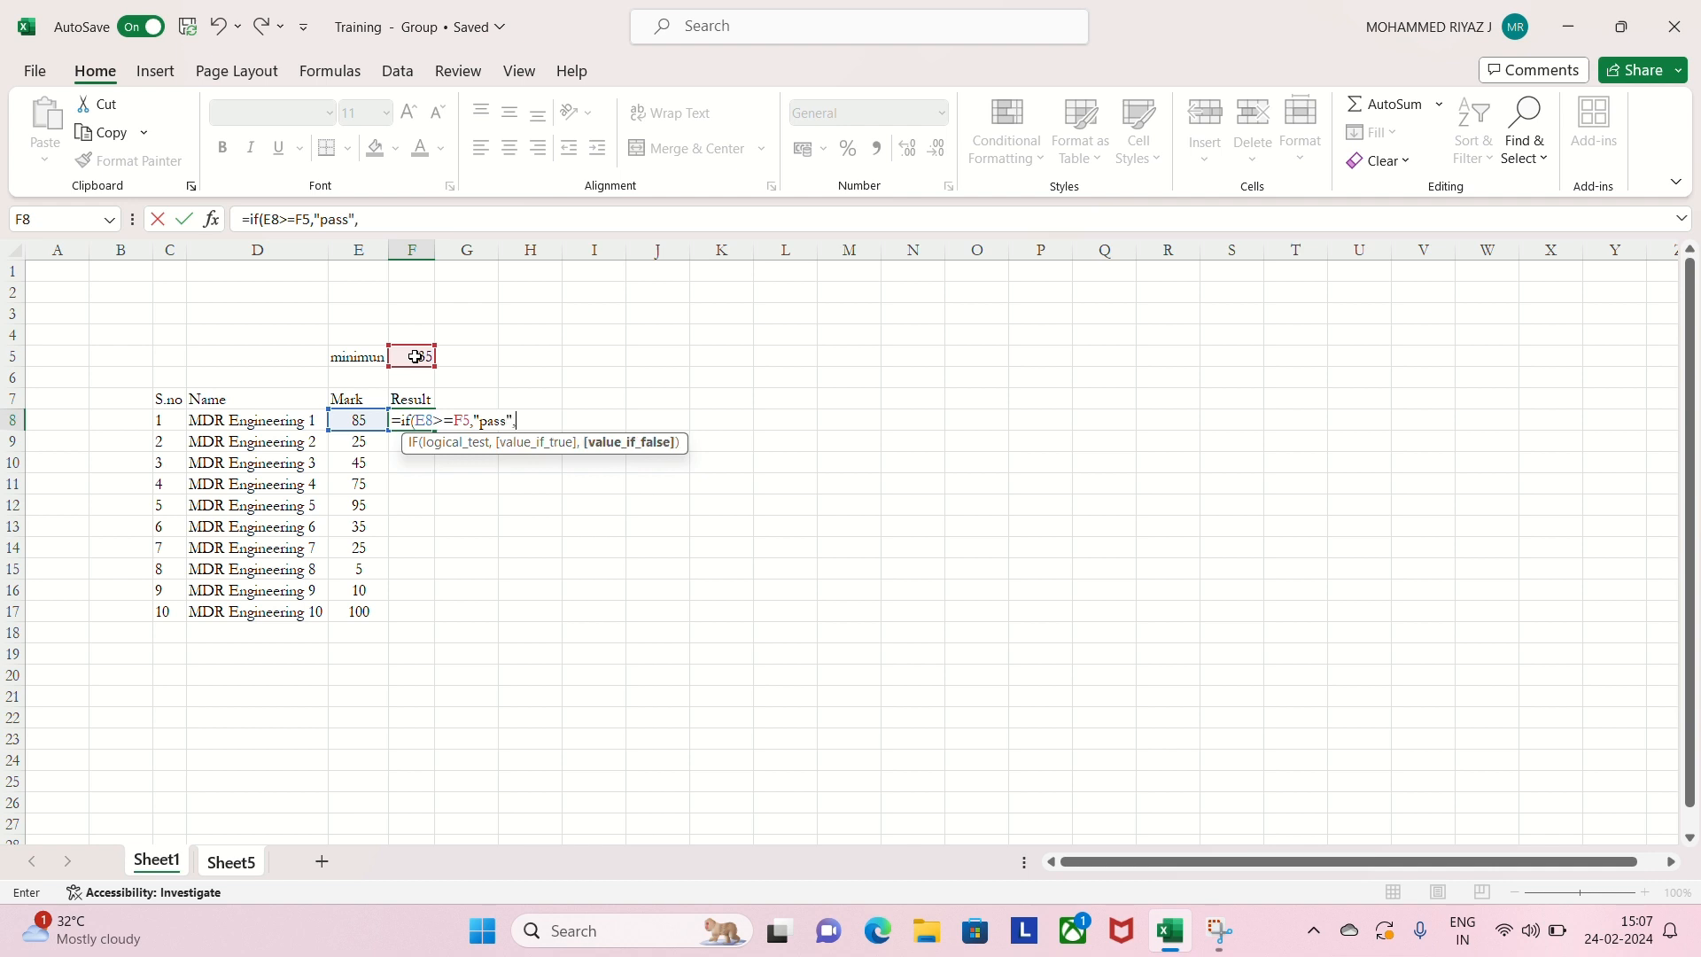
{"action": "type", "text": "fsil"}
{"action": "key", "text": "BackSpace"}
{"action": "key", "text": "BackSpace"}
{"action": "key", "text": "BackSpace"}
{"action": "key", "text": "BackSpace"}
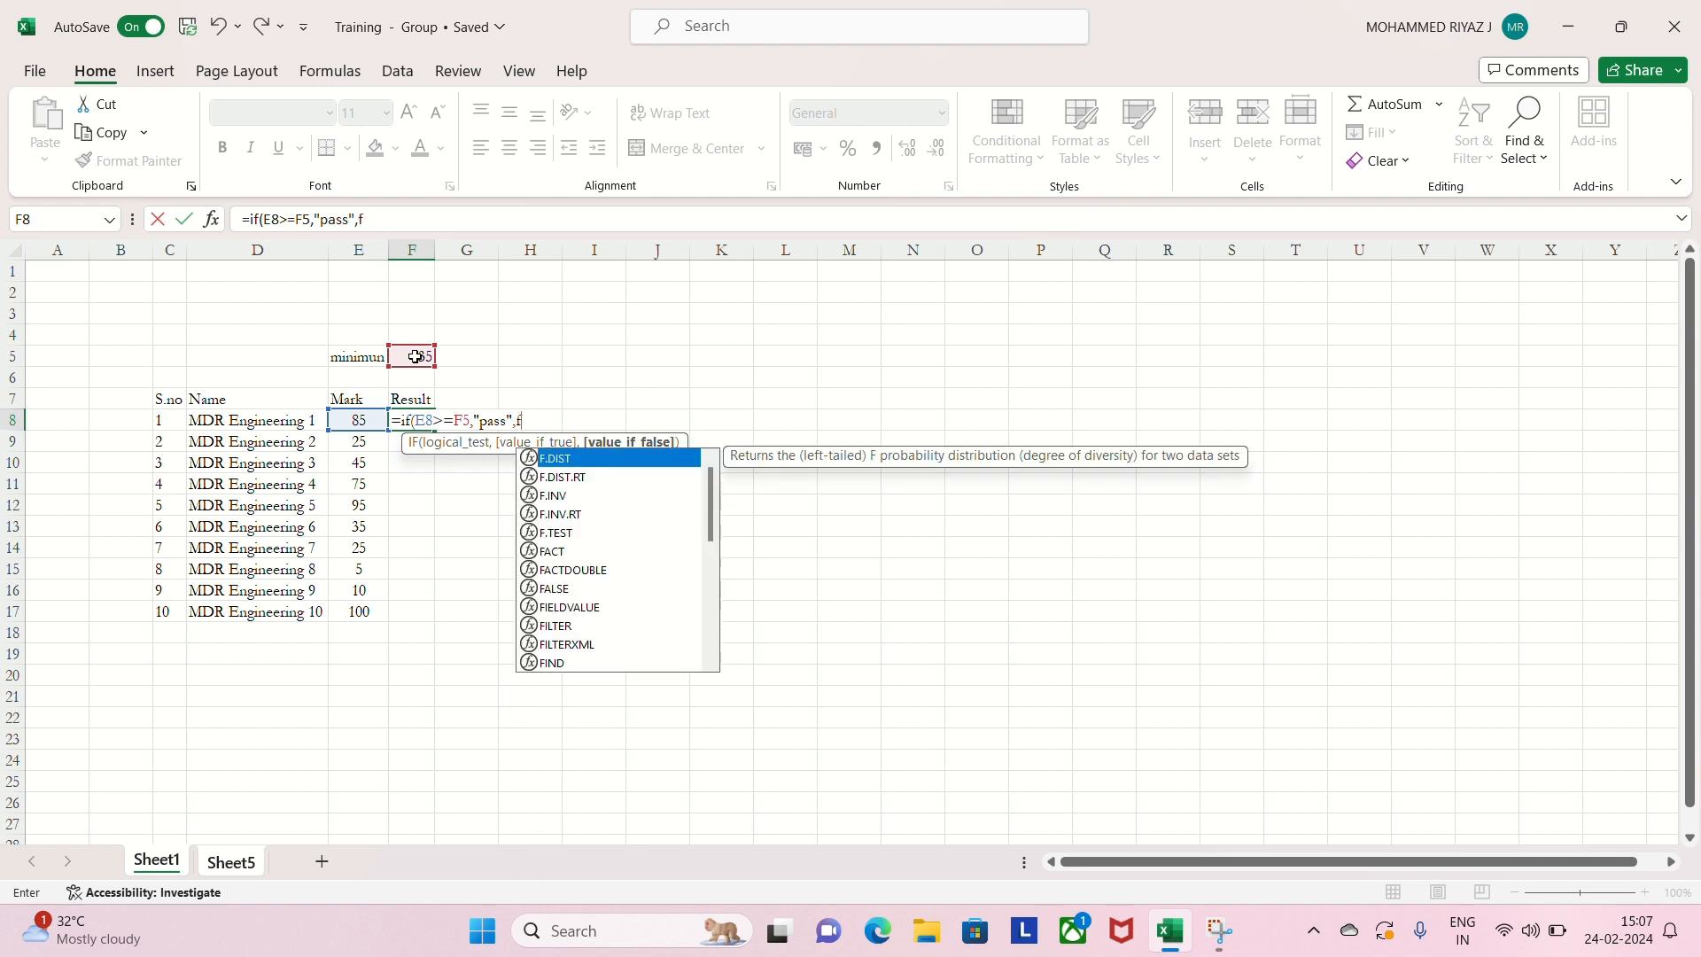
{"action": "type", "text": "\""}
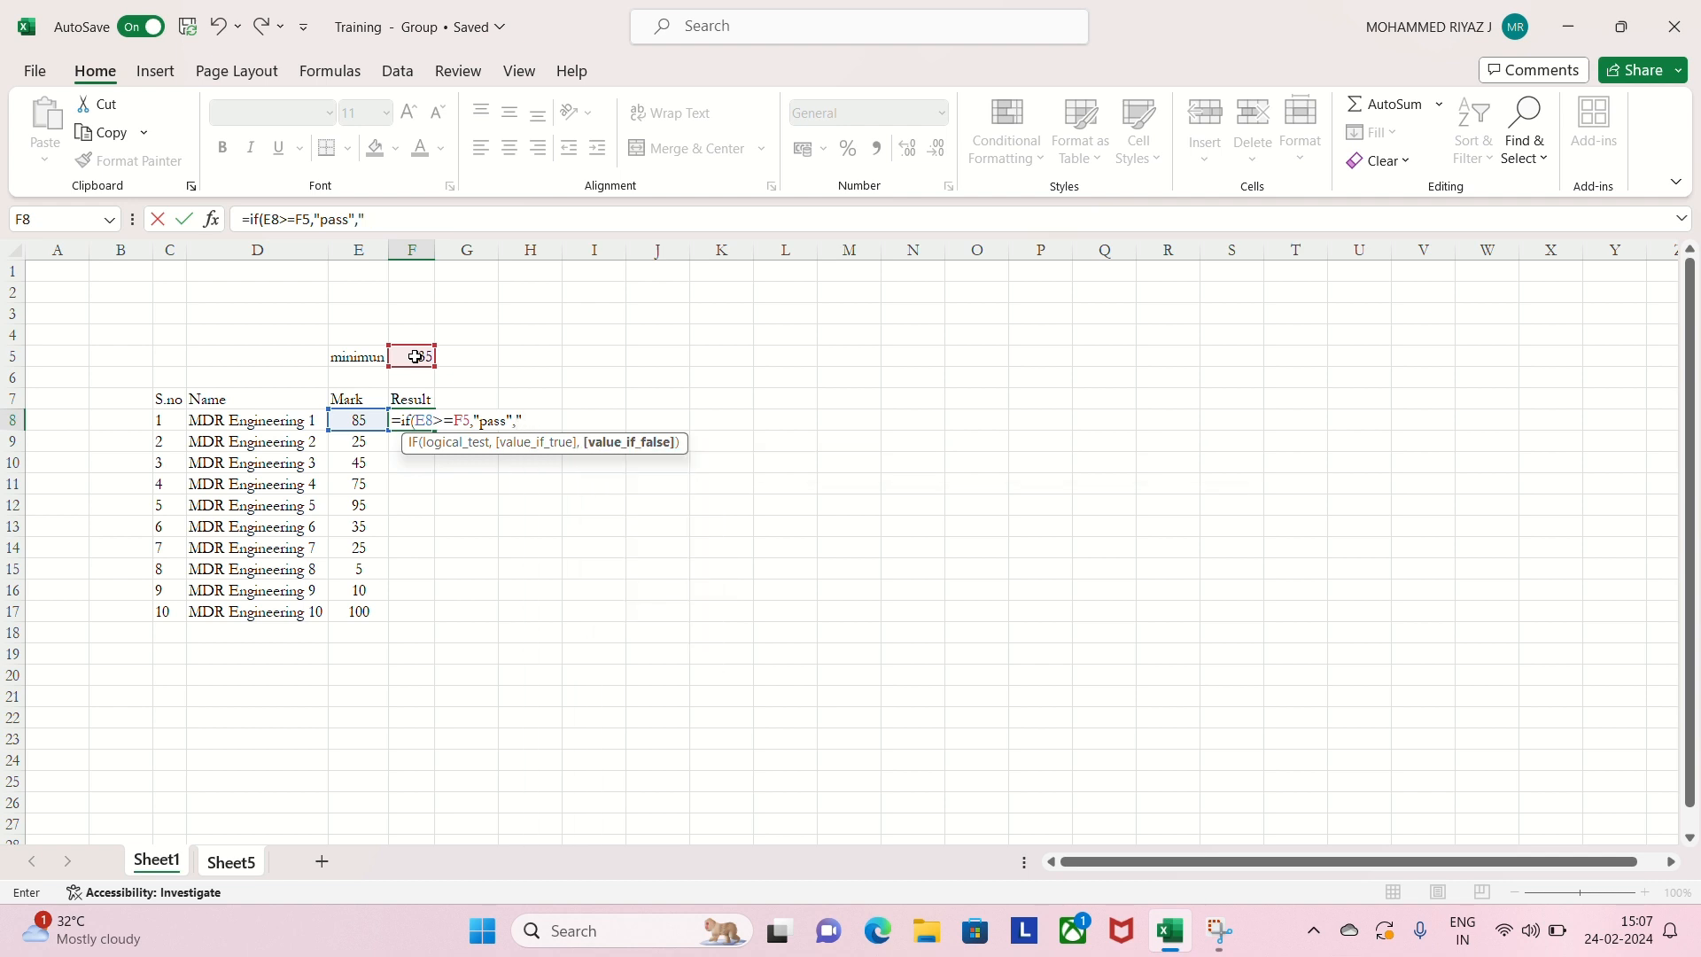
{"action": "type", "text": "fail\")"}
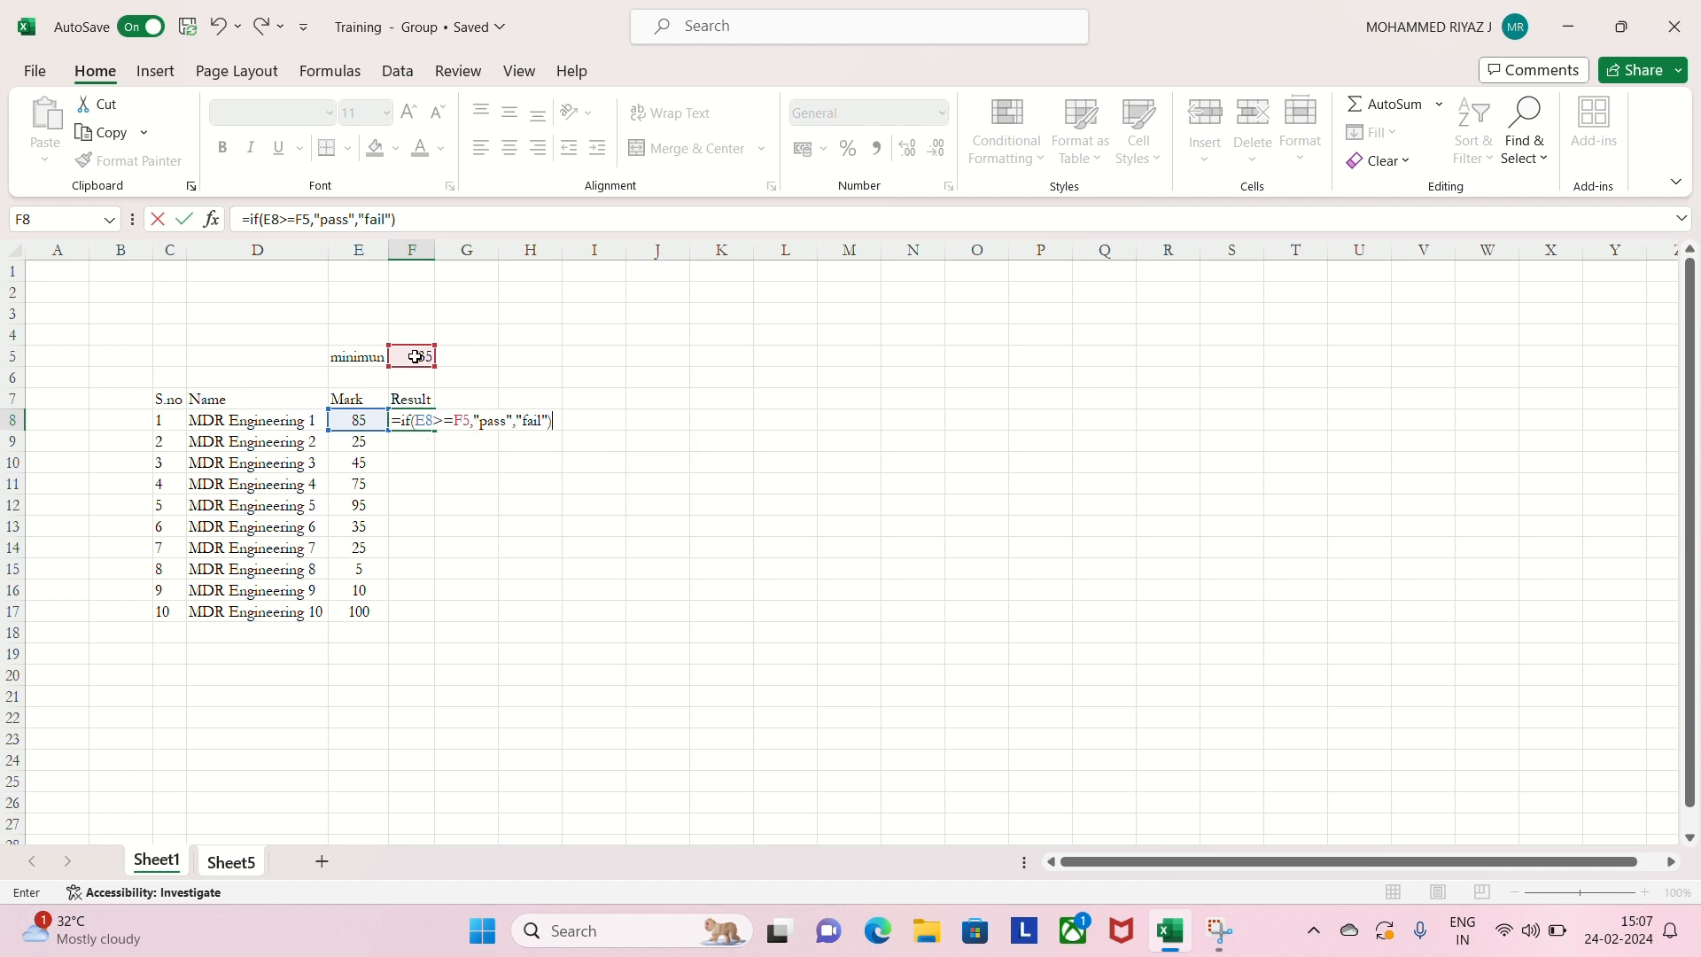
{"action": "key", "text": "Return"}
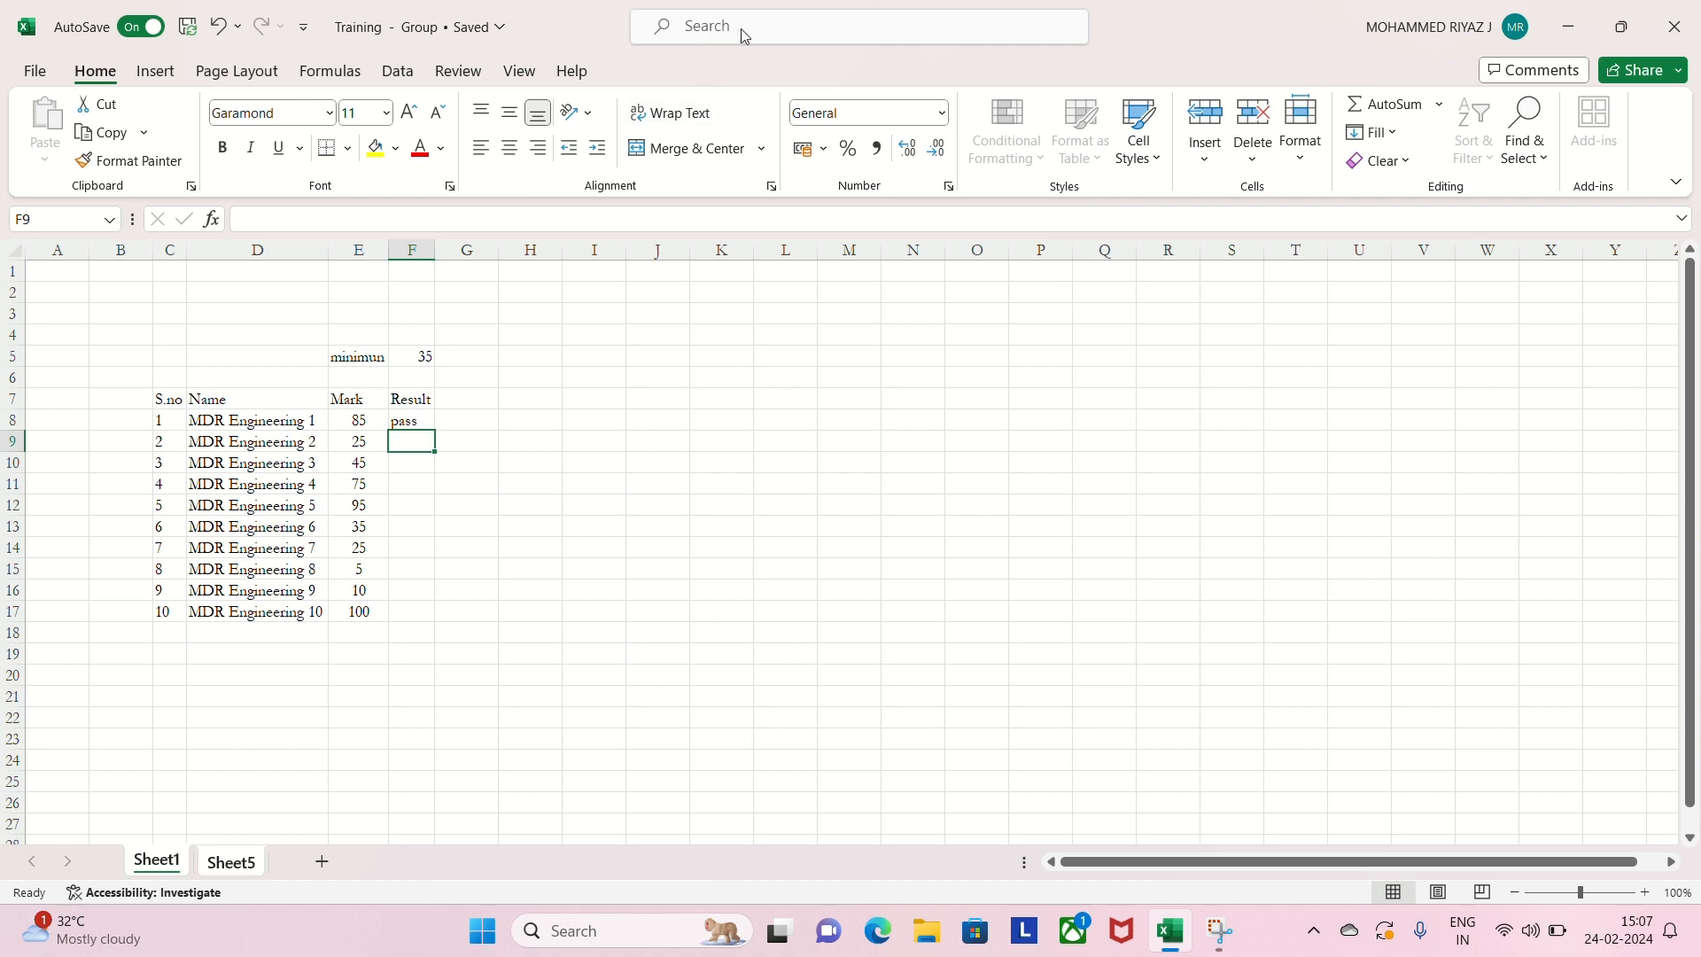
- Fill the Result formula from F8 down to F17
{"action": "left_click", "coordinate": [413, 420]}
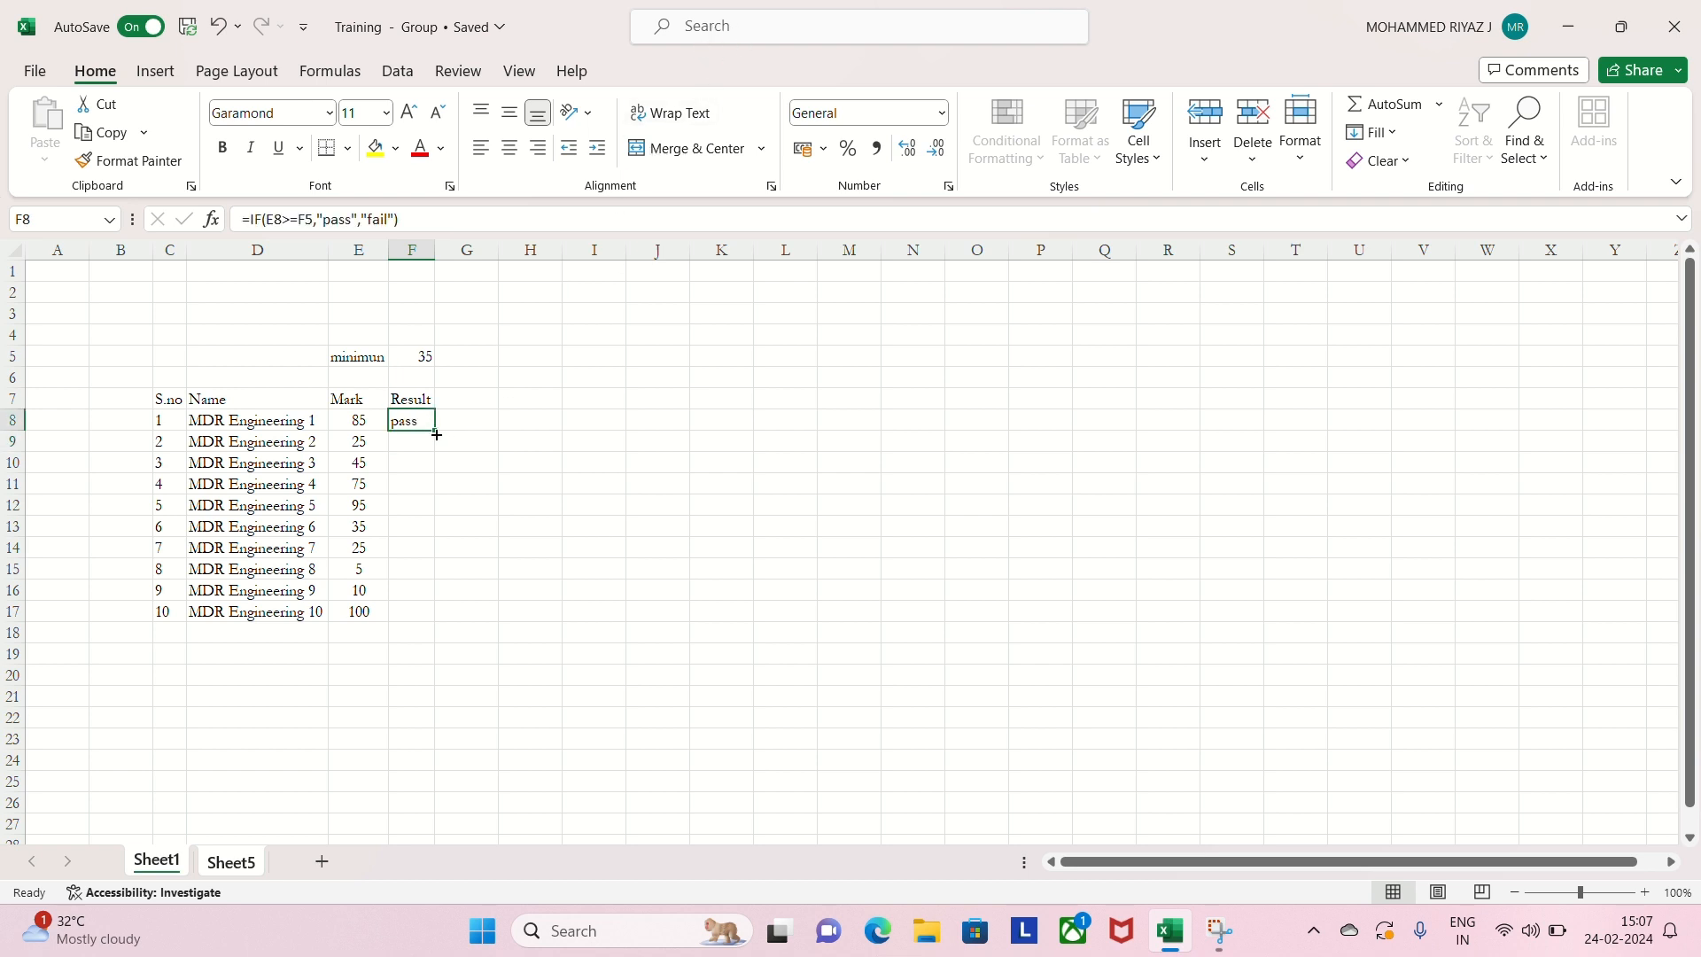
{"action": "left_click_drag", "start_coordinate": [434, 433], "coordinate": [443, 615]}
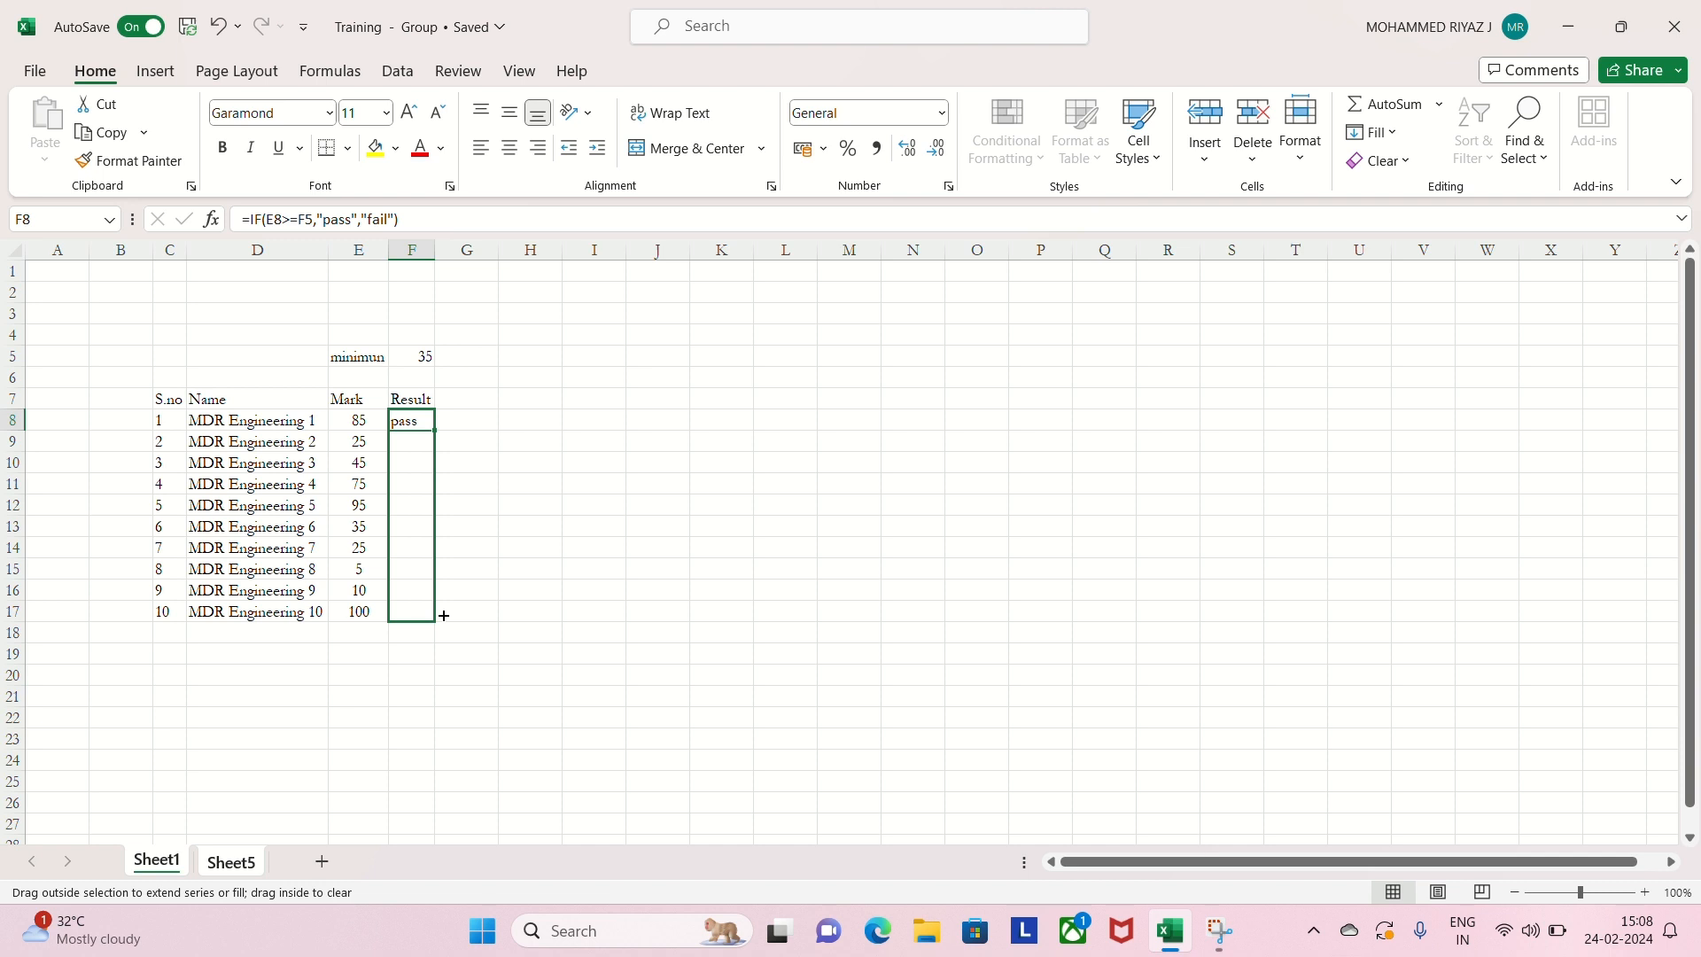
{"action": "left_click_drag", "start_coordinate": [444, 615], "coordinate": [444, 615]}
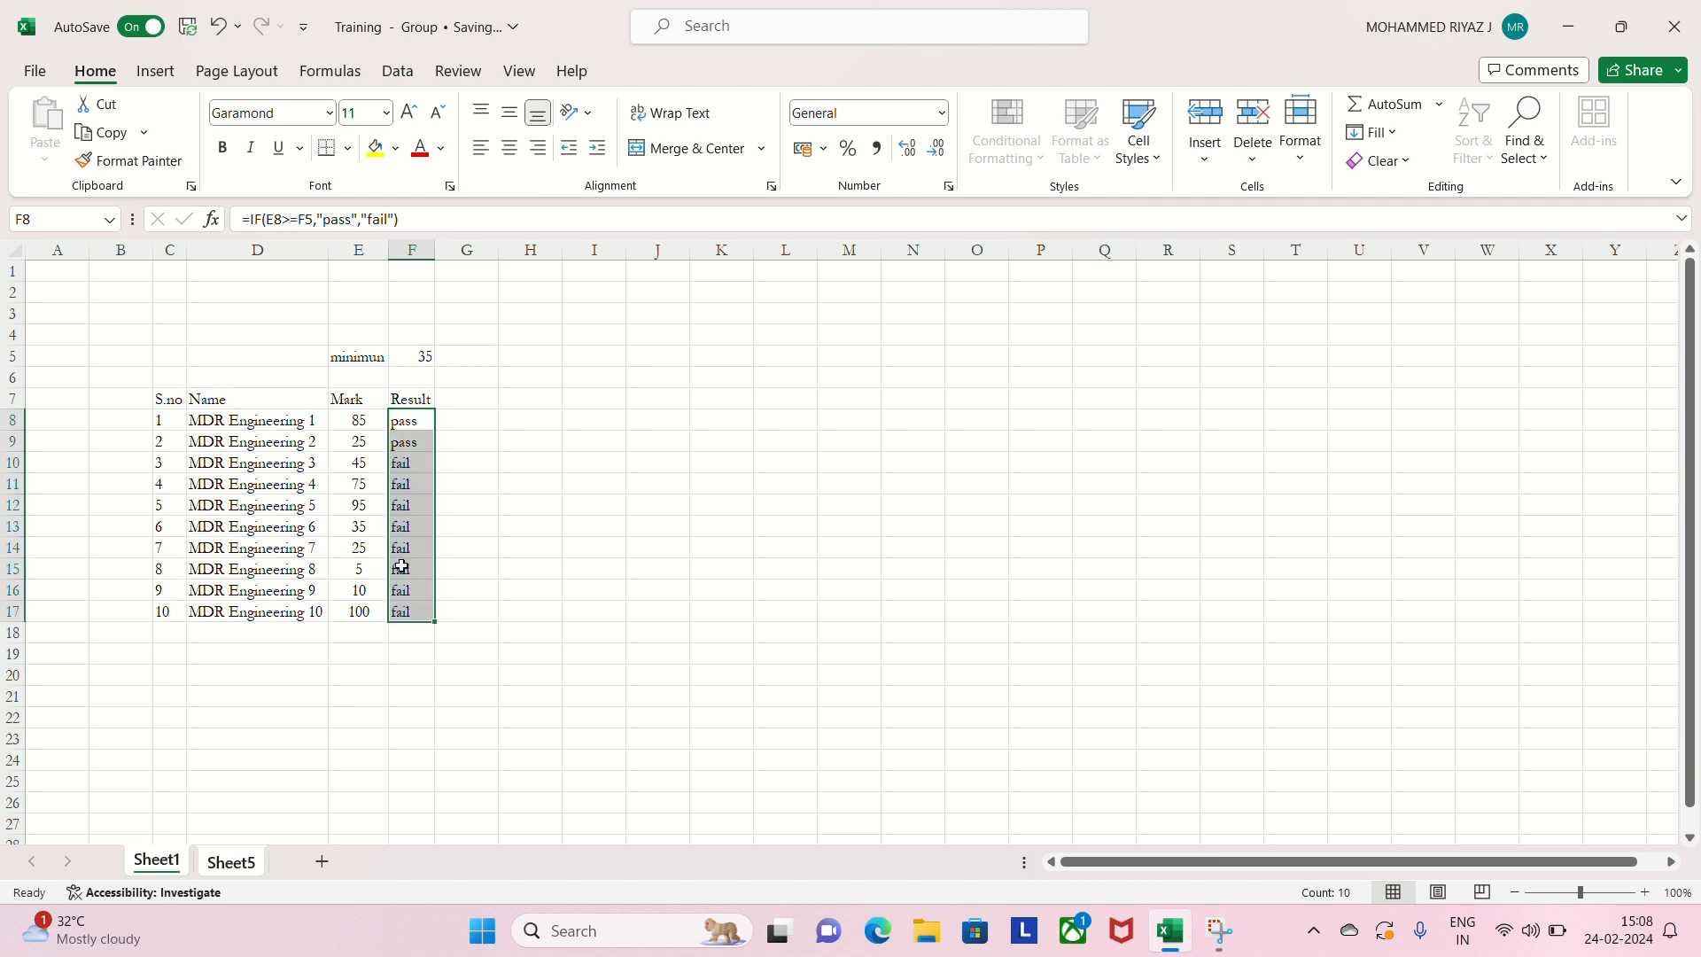
- Examine the cell references in the filled Result formulas, comparing F15, F14 and F11 with F8, and check row 12's mark against its result
{"action": "left_click", "coordinate": [404, 572]}
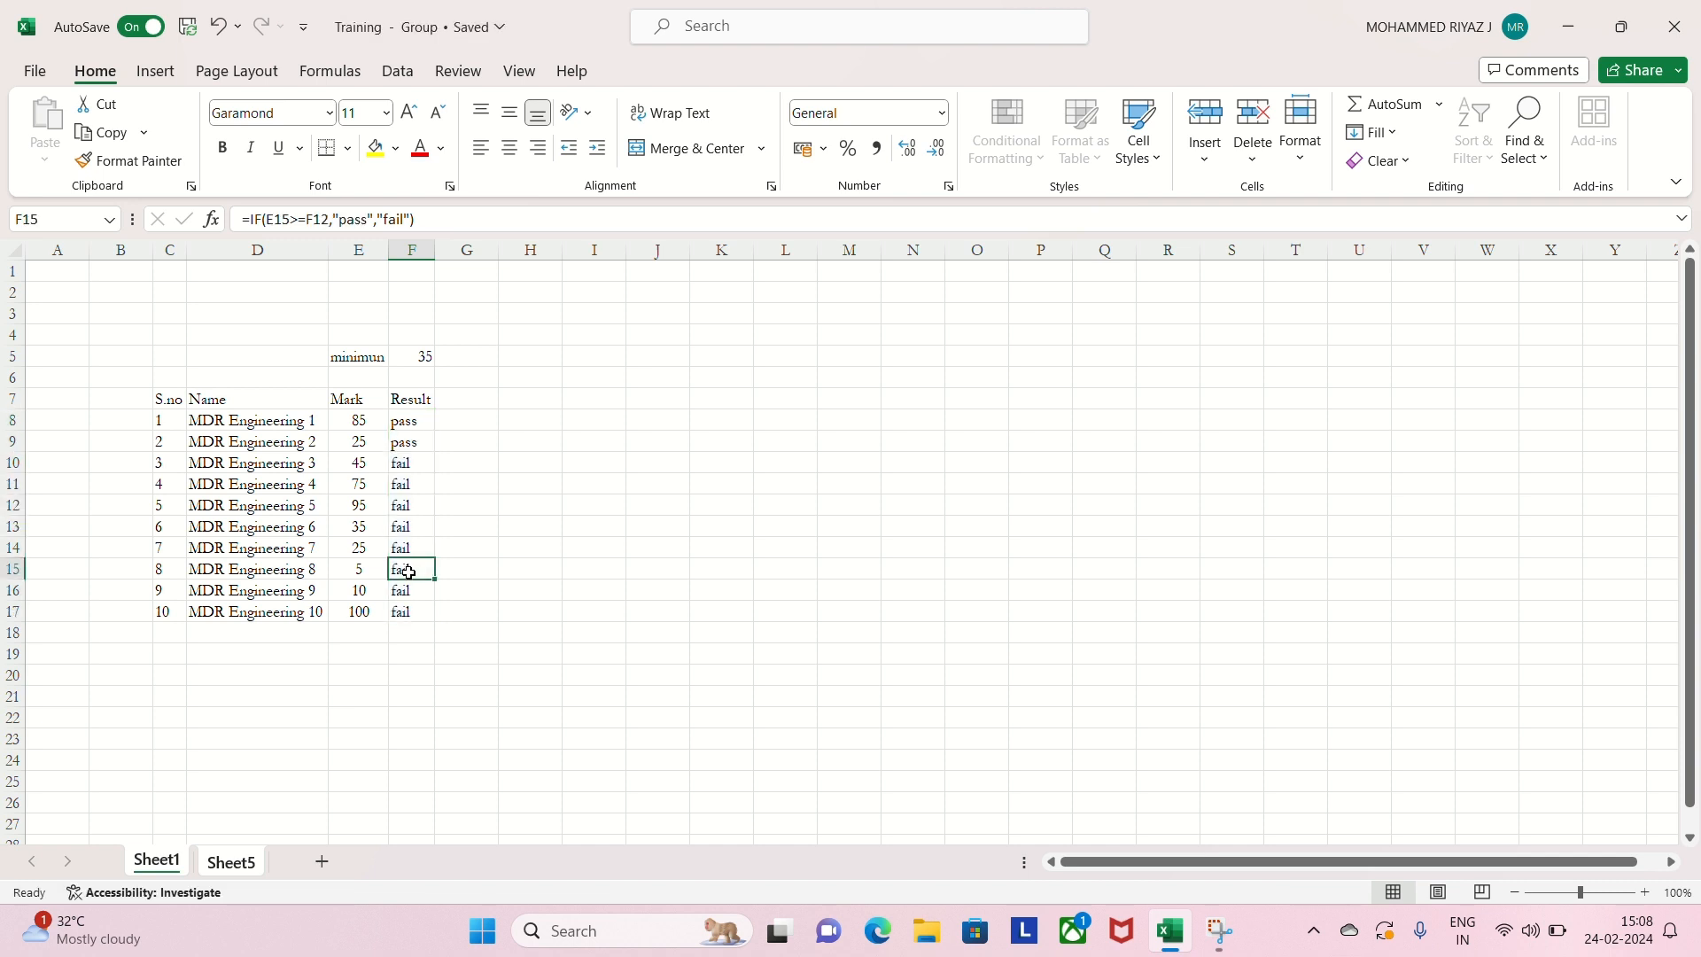
{"action": "left_click", "coordinate": [408, 548]}
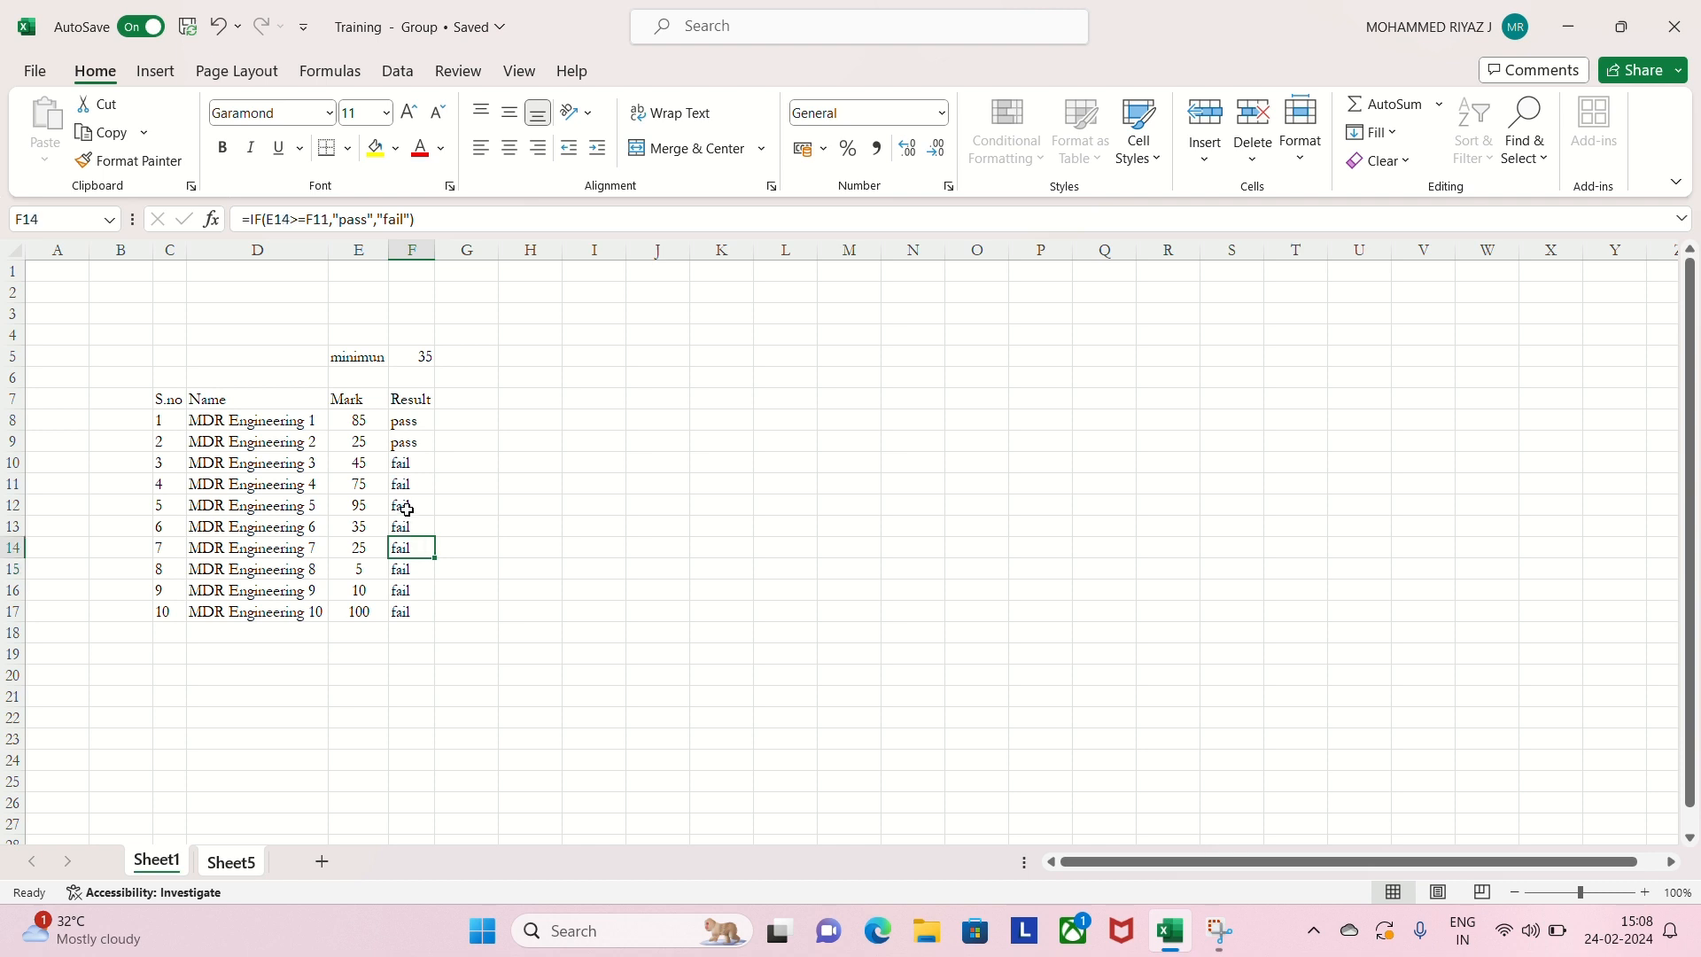
{"action": "left_click_drag", "start_coordinate": [359, 505], "coordinate": [408, 504]}
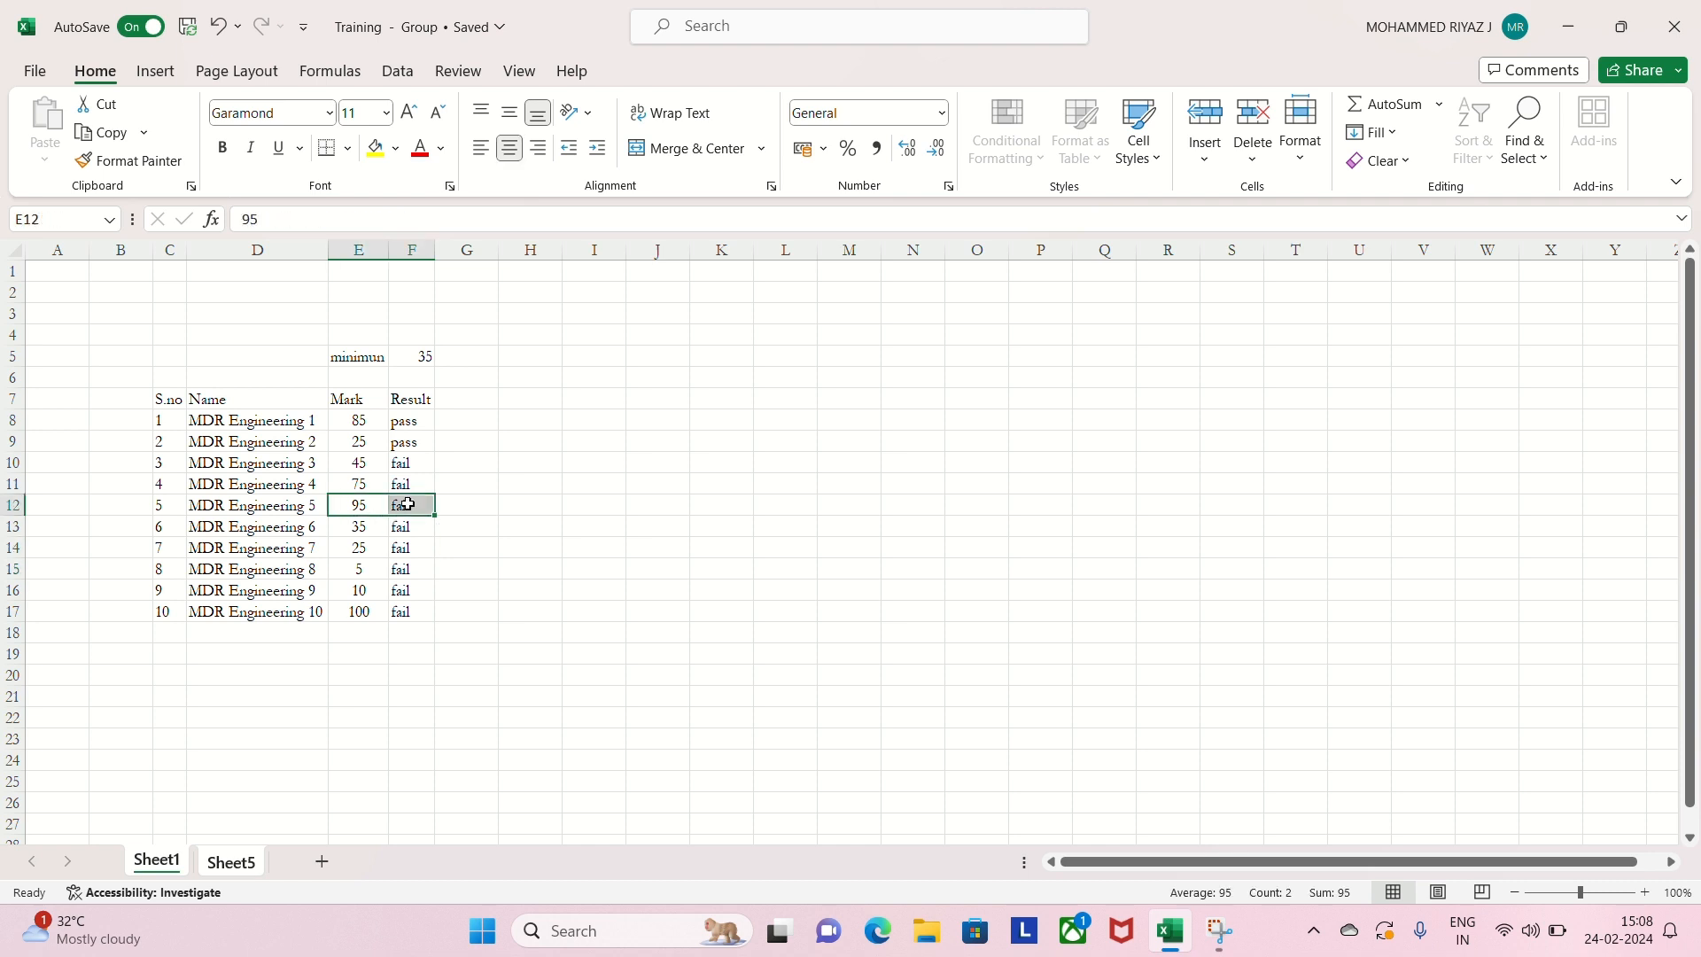
{"action": "left_click", "coordinate": [399, 428]}
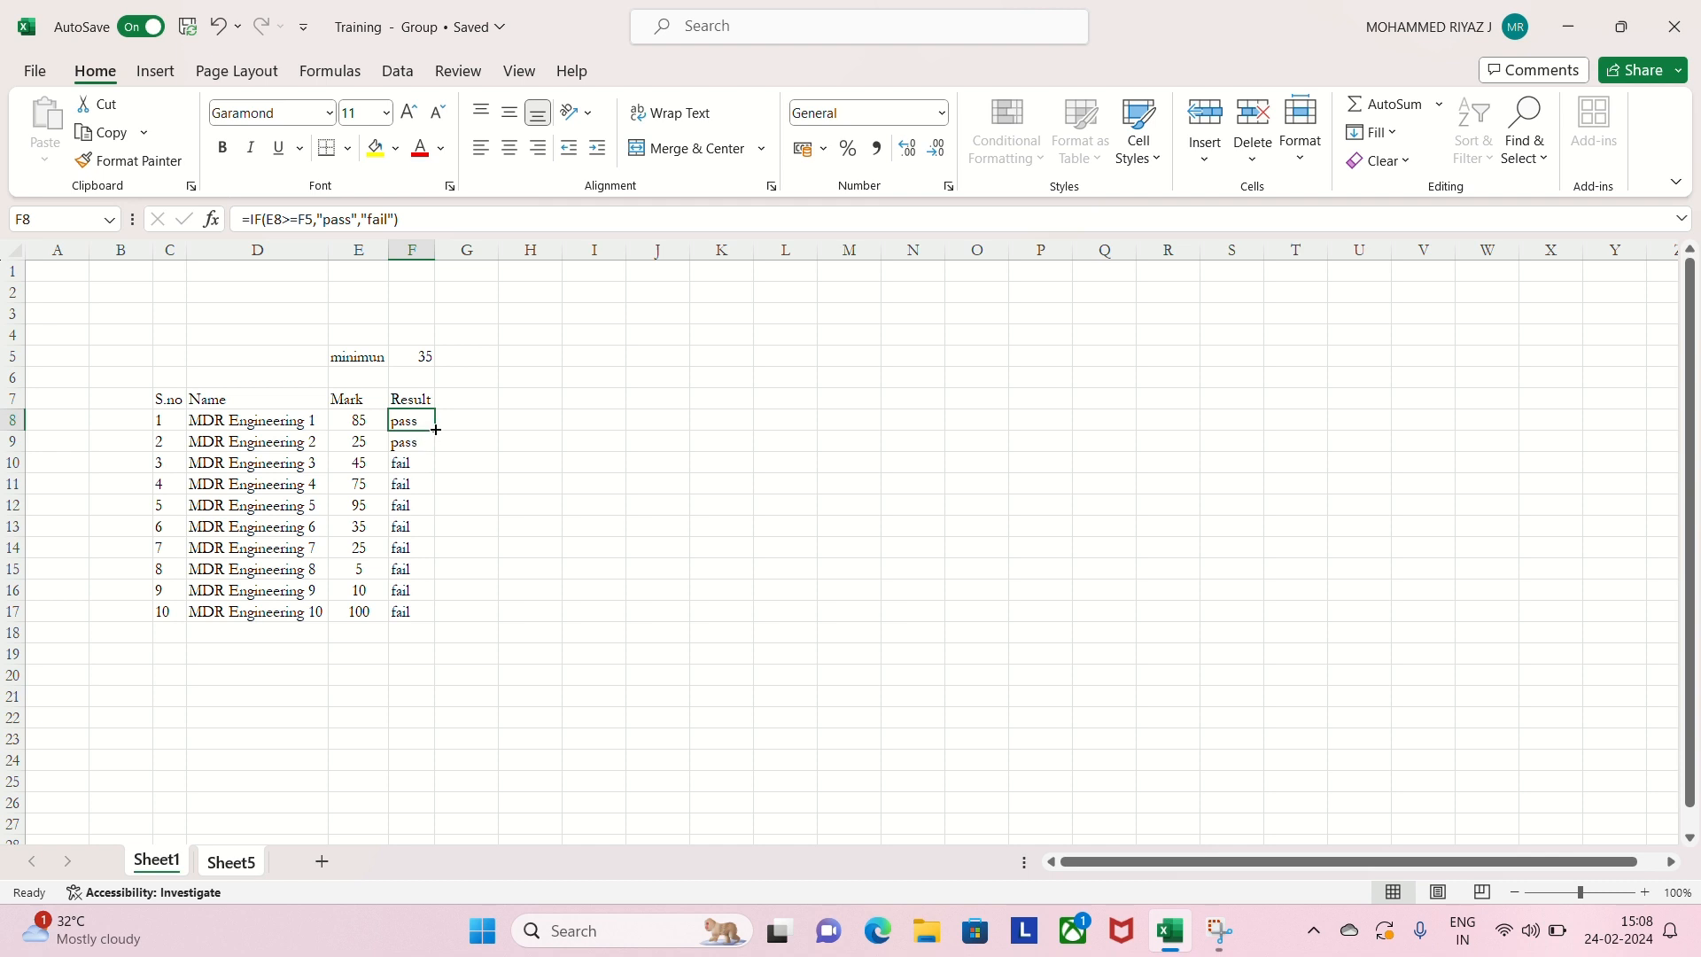
{"action": "double_click", "coordinate": [413, 485]}
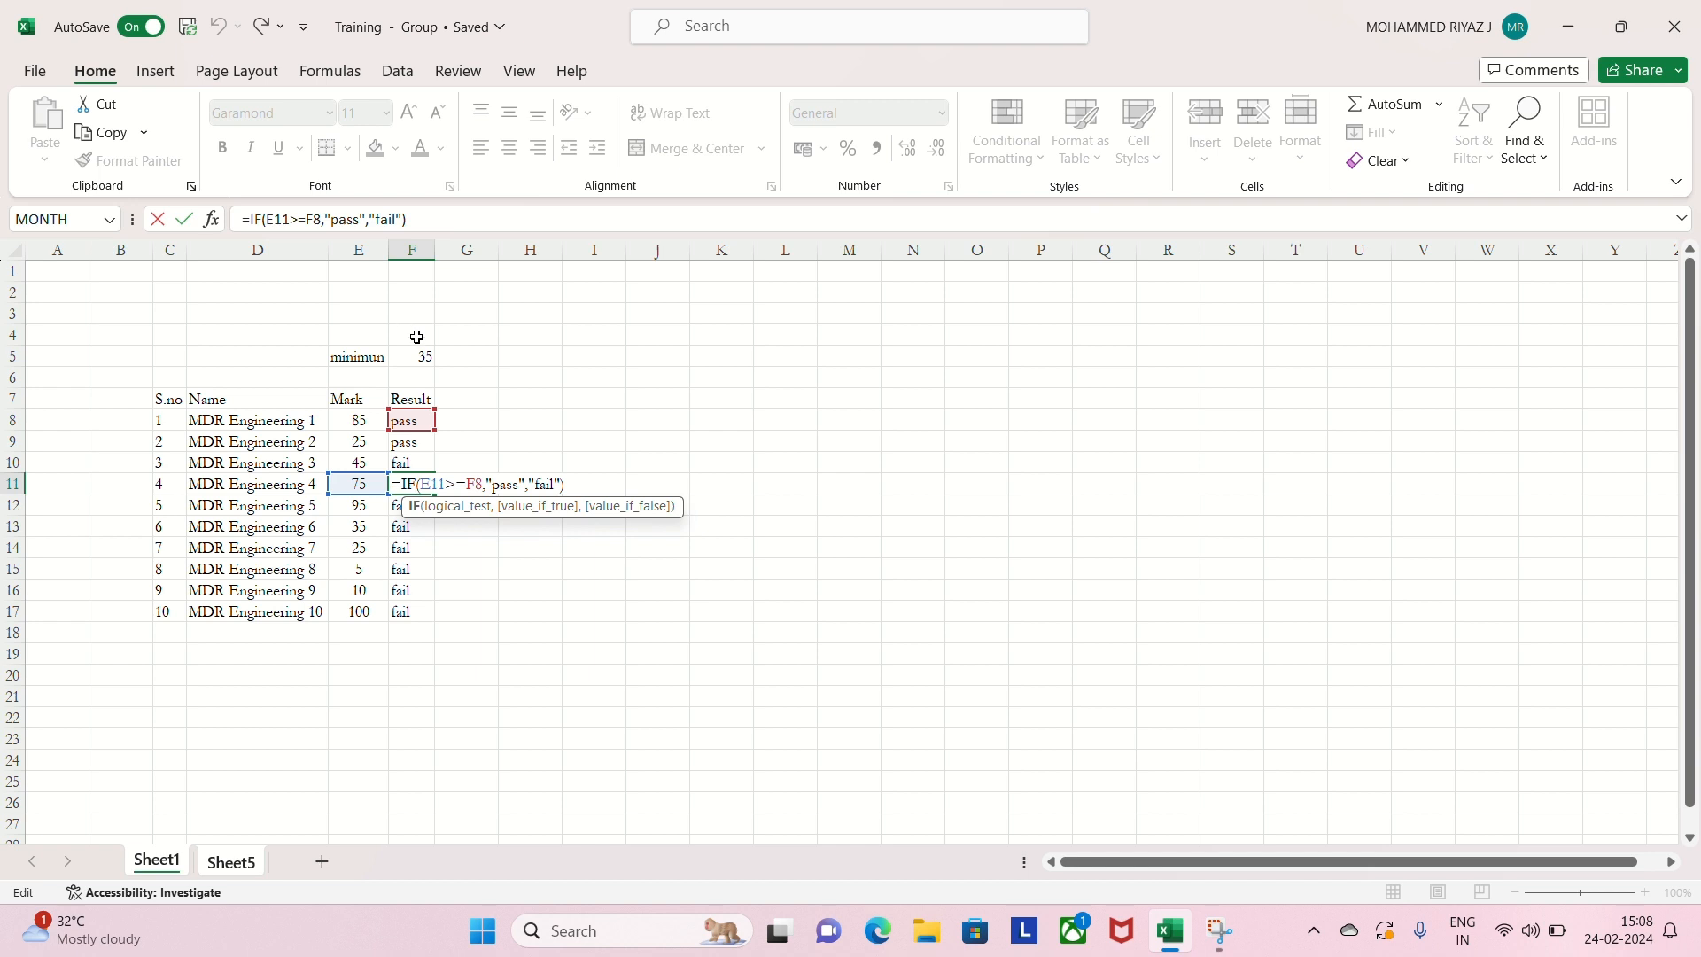
{"action": "key", "text": "Escape"}
{"action": "left_click", "coordinate": [413, 422]}
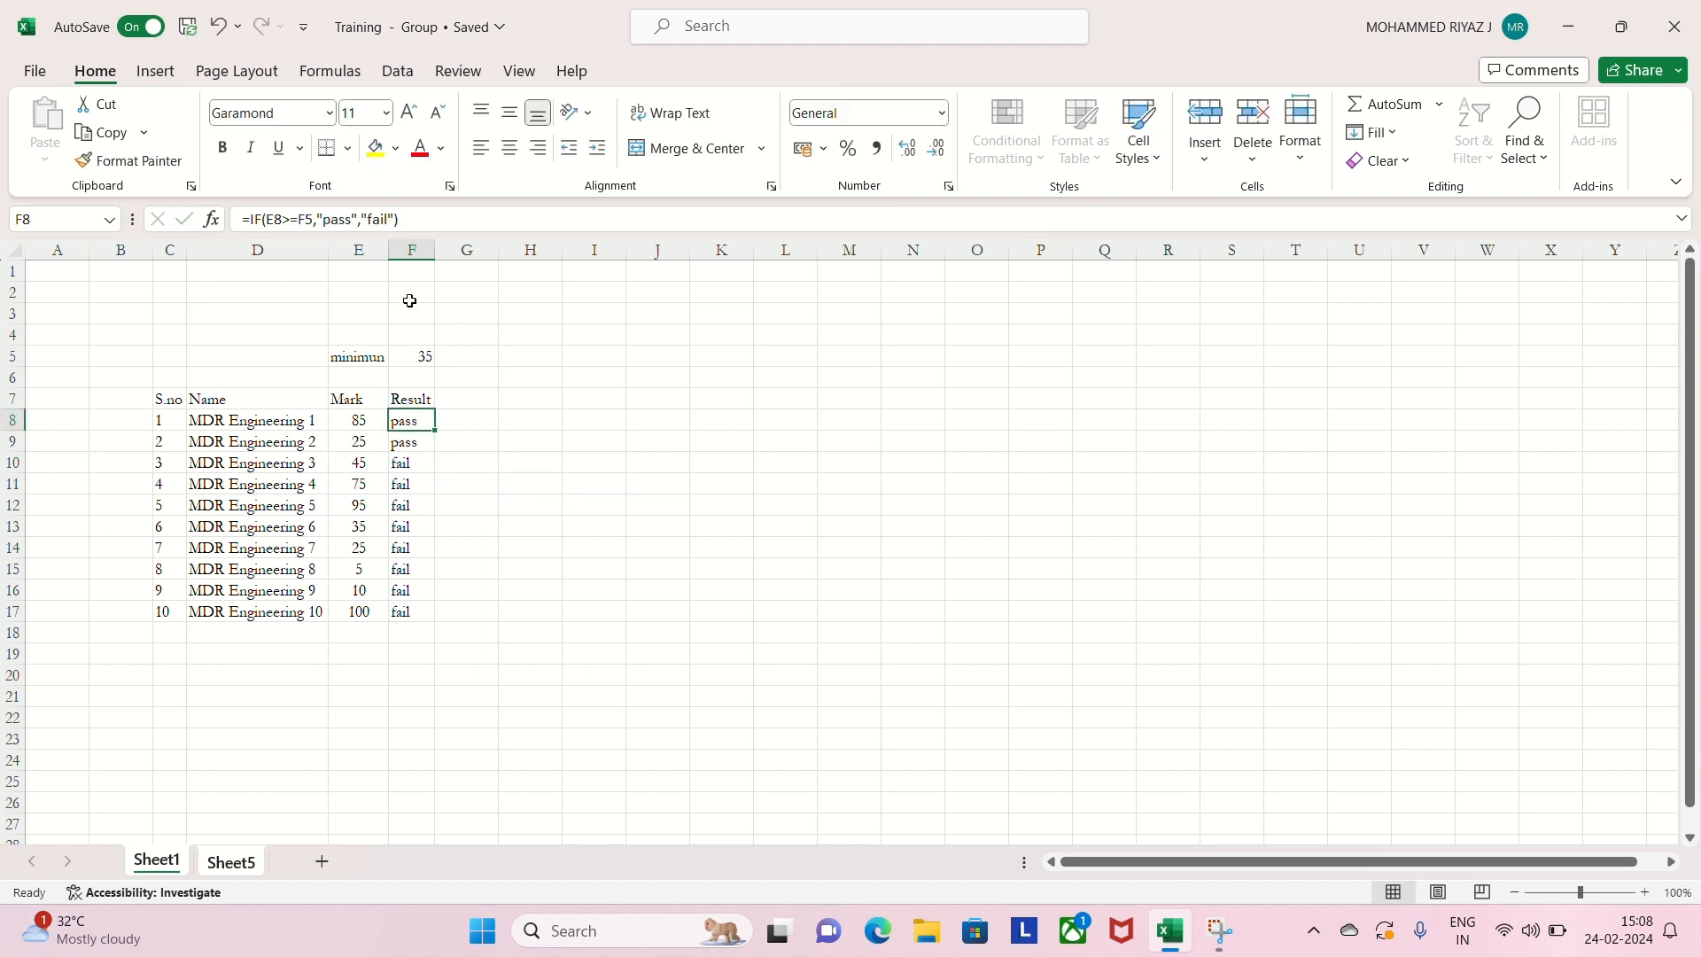
- Examine which minimum-mark cell the filled Result formulas in F9 and F10 refer to
{"action": "key", "text": "ctrl+Down"}
{"action": "double_click", "coordinate": [407, 443]}
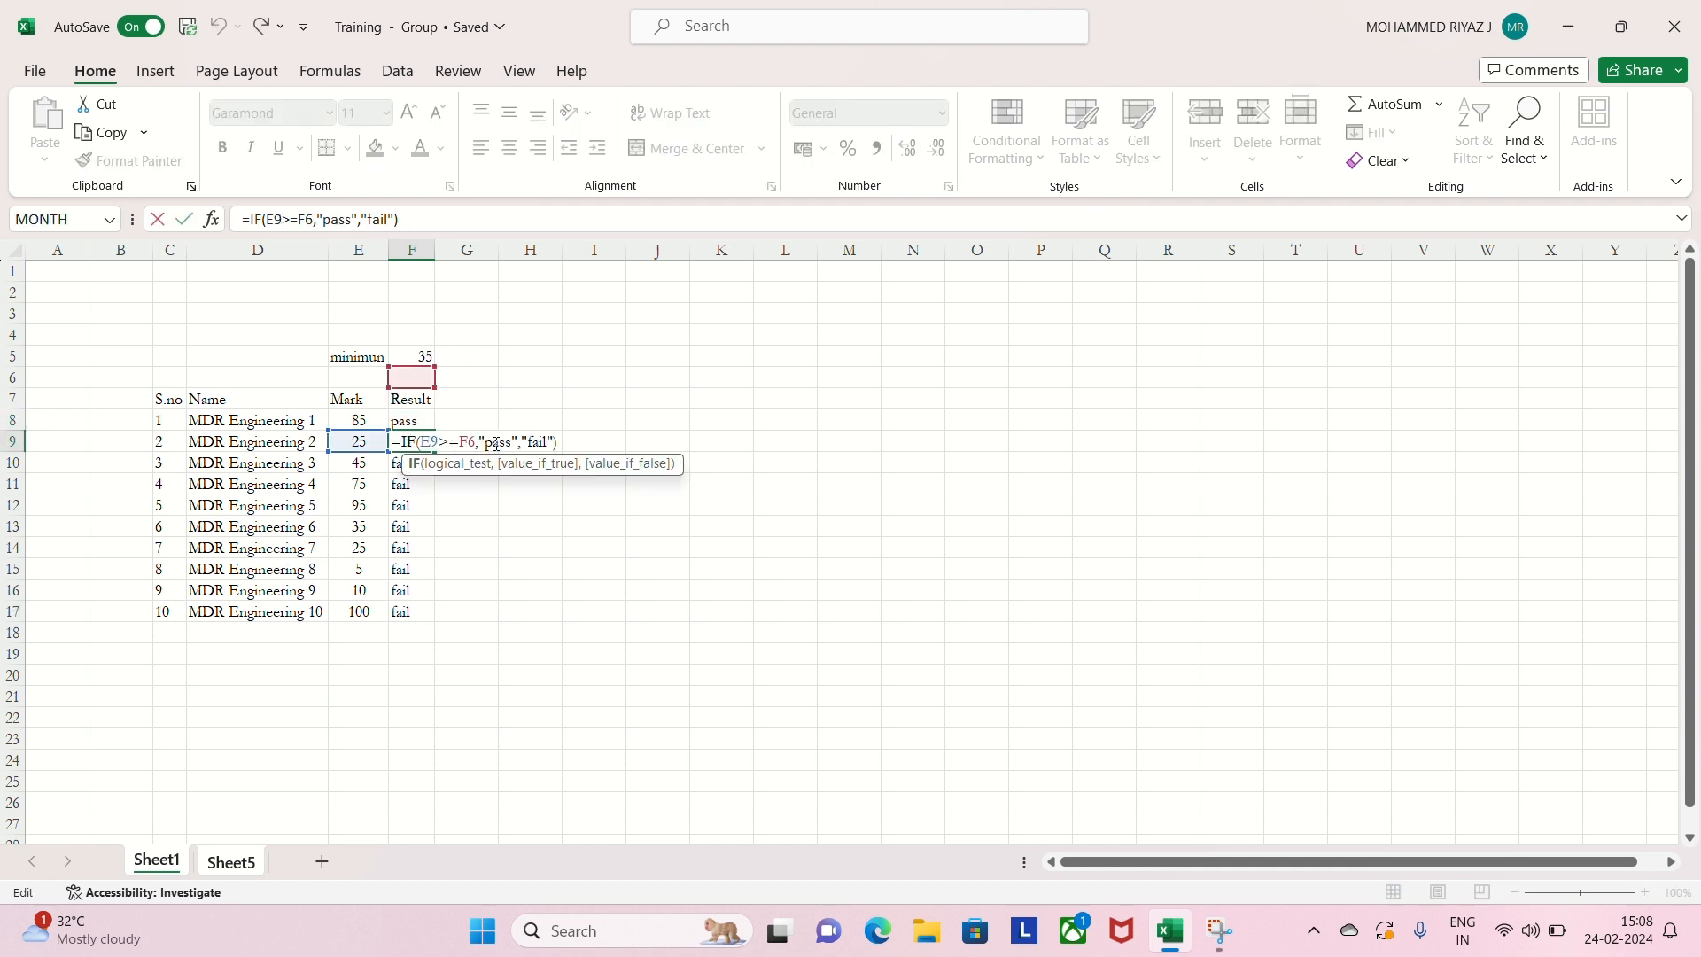
{"action": "key", "text": "ctrl+Return"}
{"action": "double_click", "coordinate": [406, 462]}
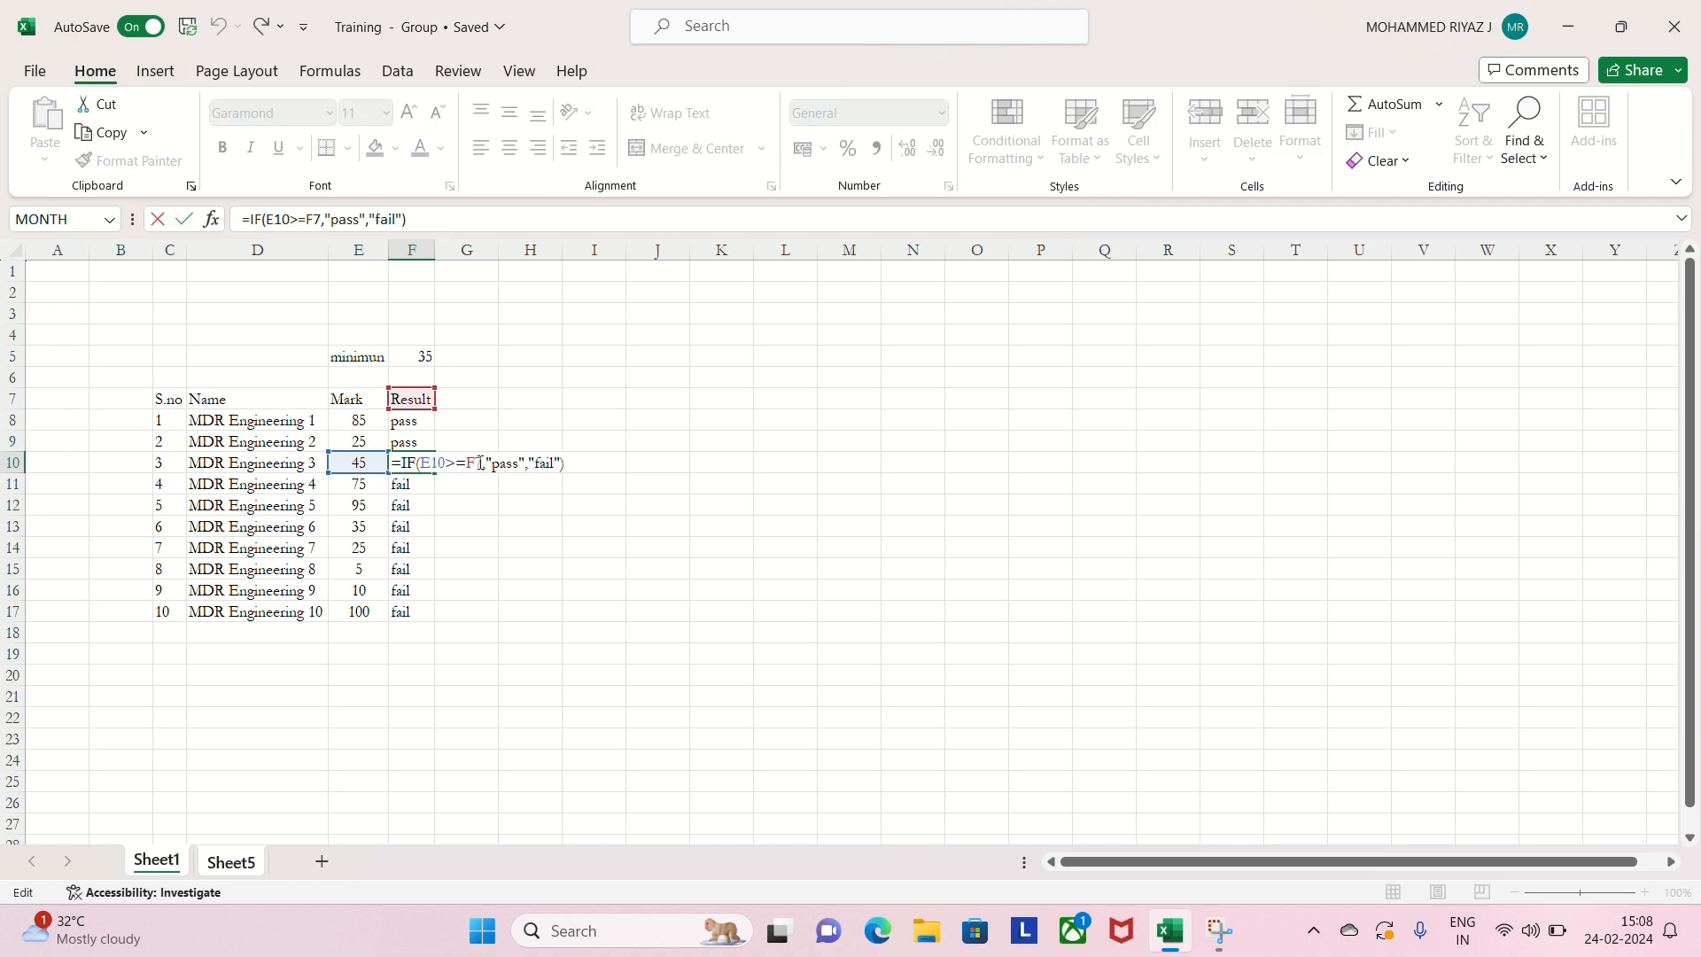
{"action": "key", "text": "ctrl+Return"}
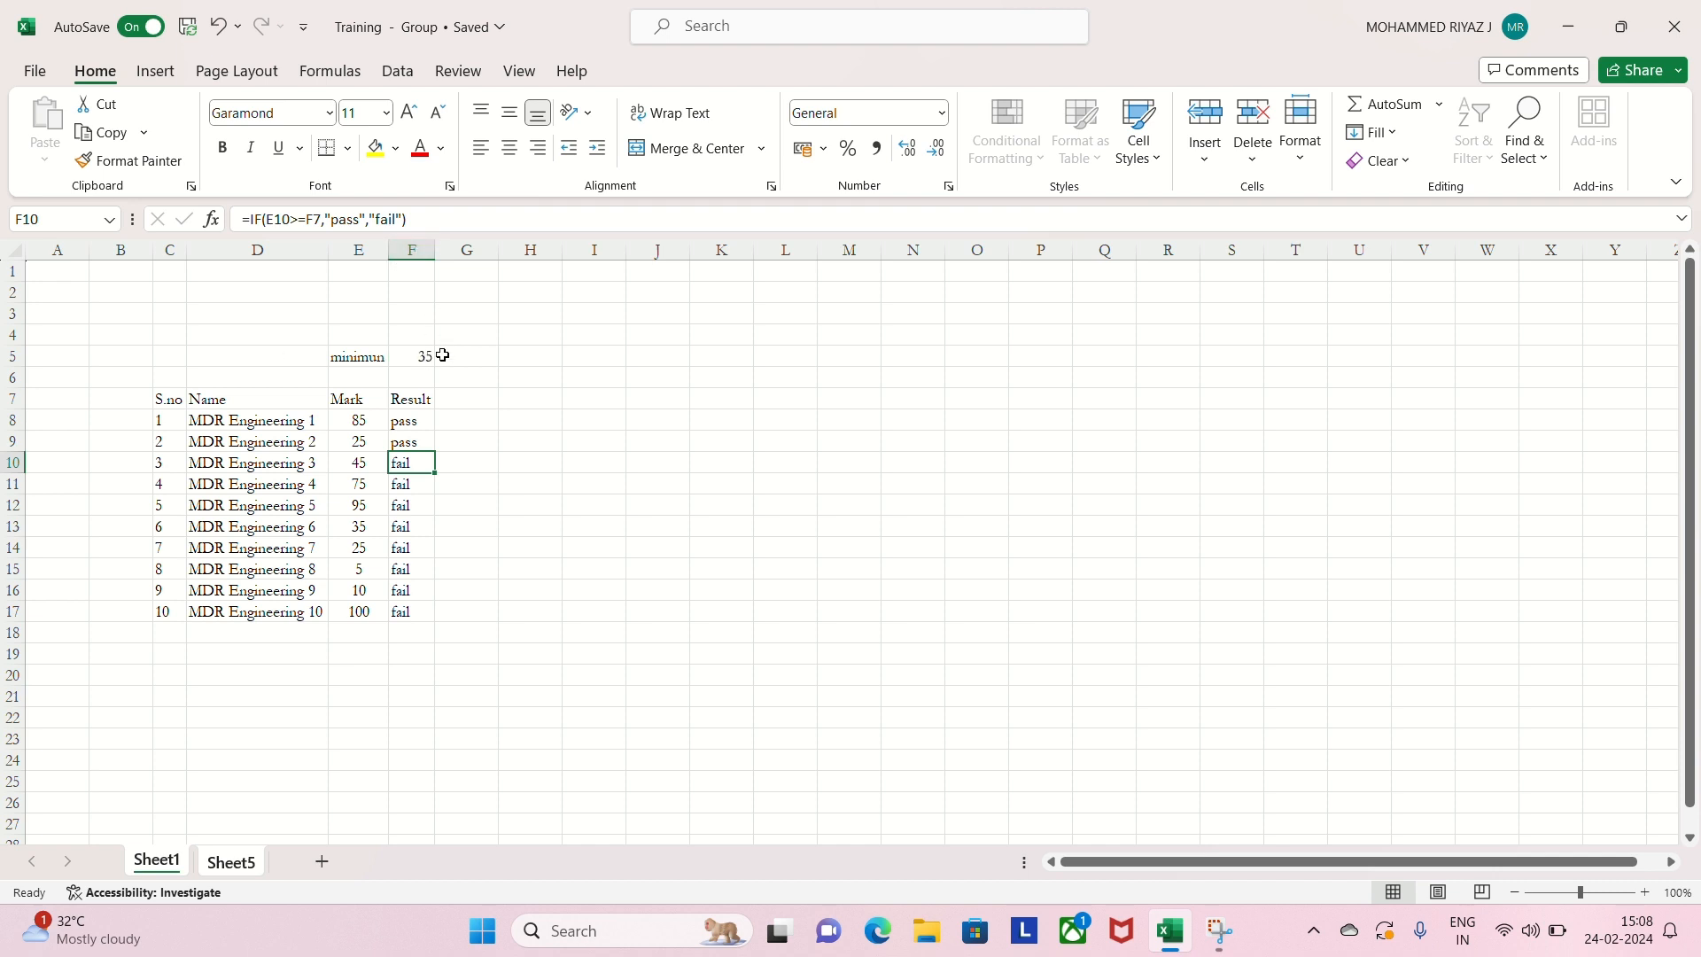
- Make the minimum-mark reference in F8's IF formula absolute as $F$5 and refill the formula down to F17
{"action": "double_click", "coordinate": [409, 423]}
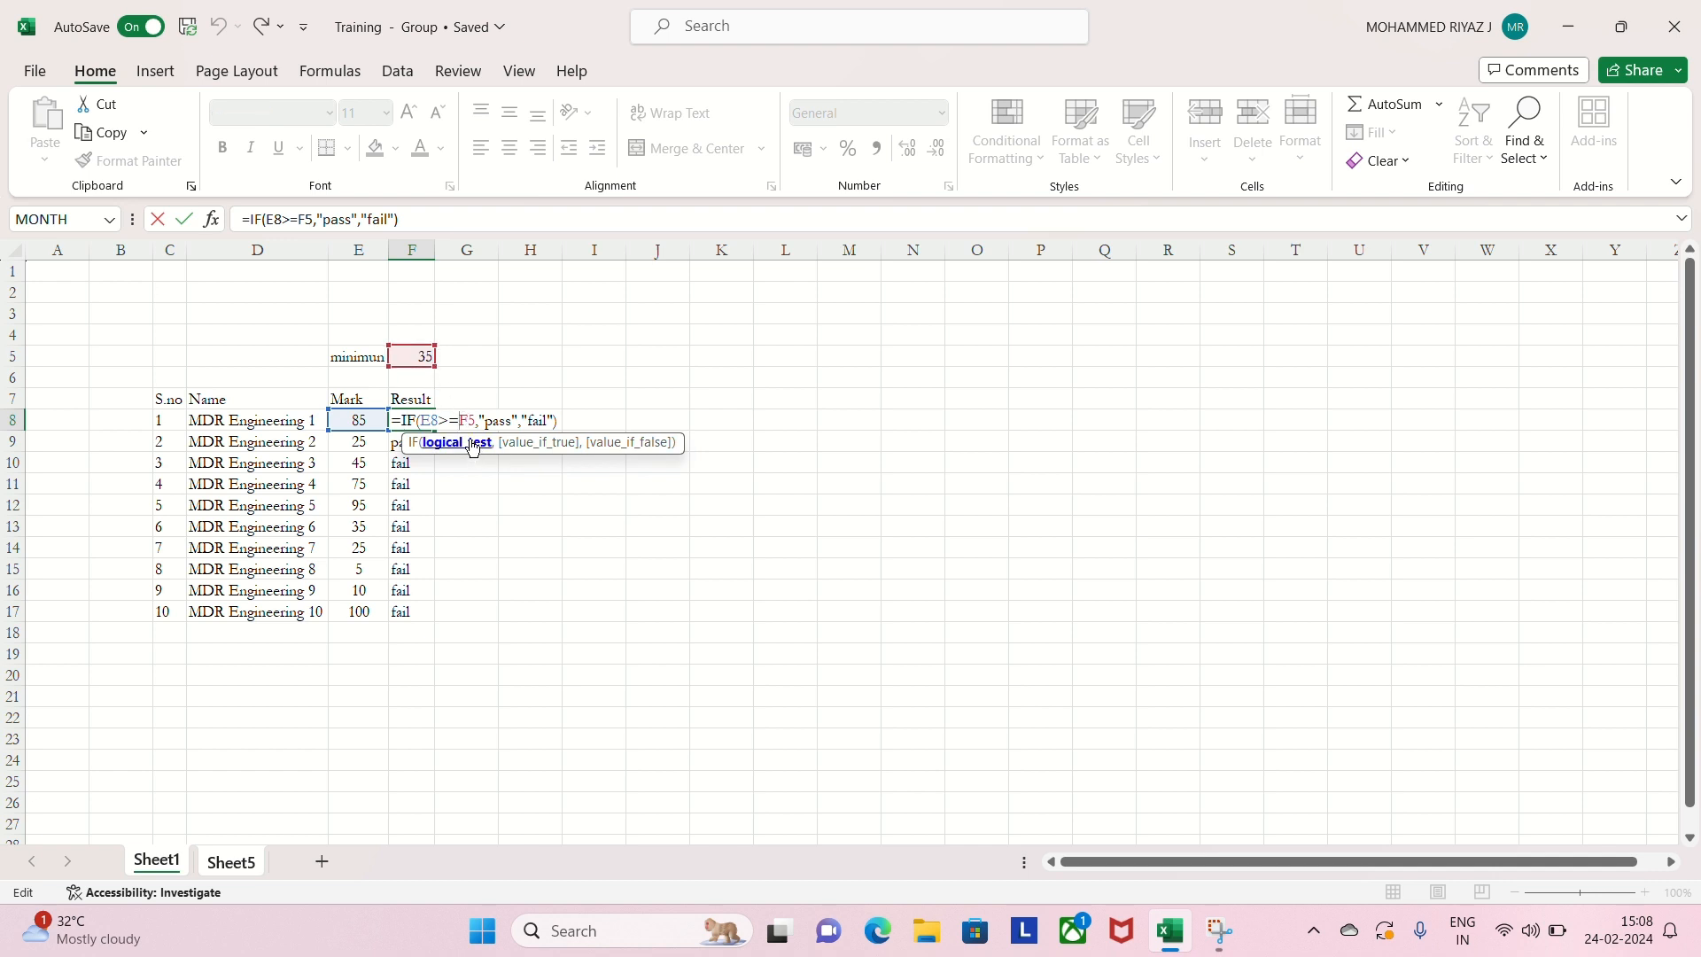
{"action": "type", "text": "$"}
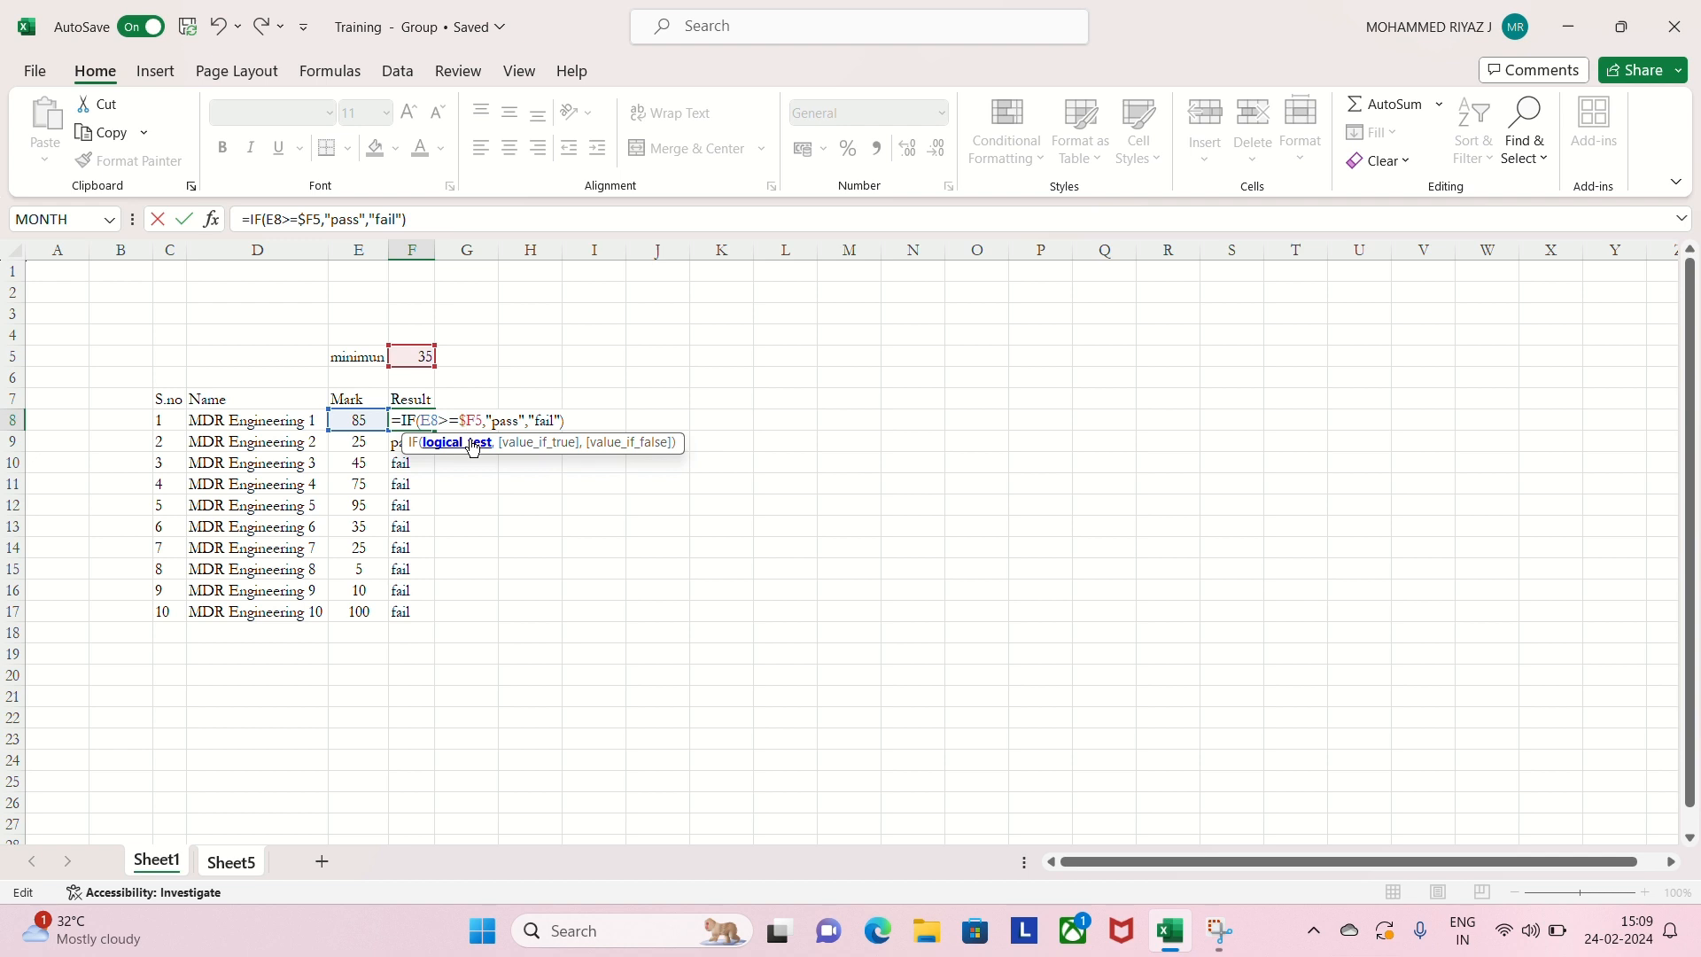
{"action": "type", "text": "$"}
{"action": "key", "text": "Return"}
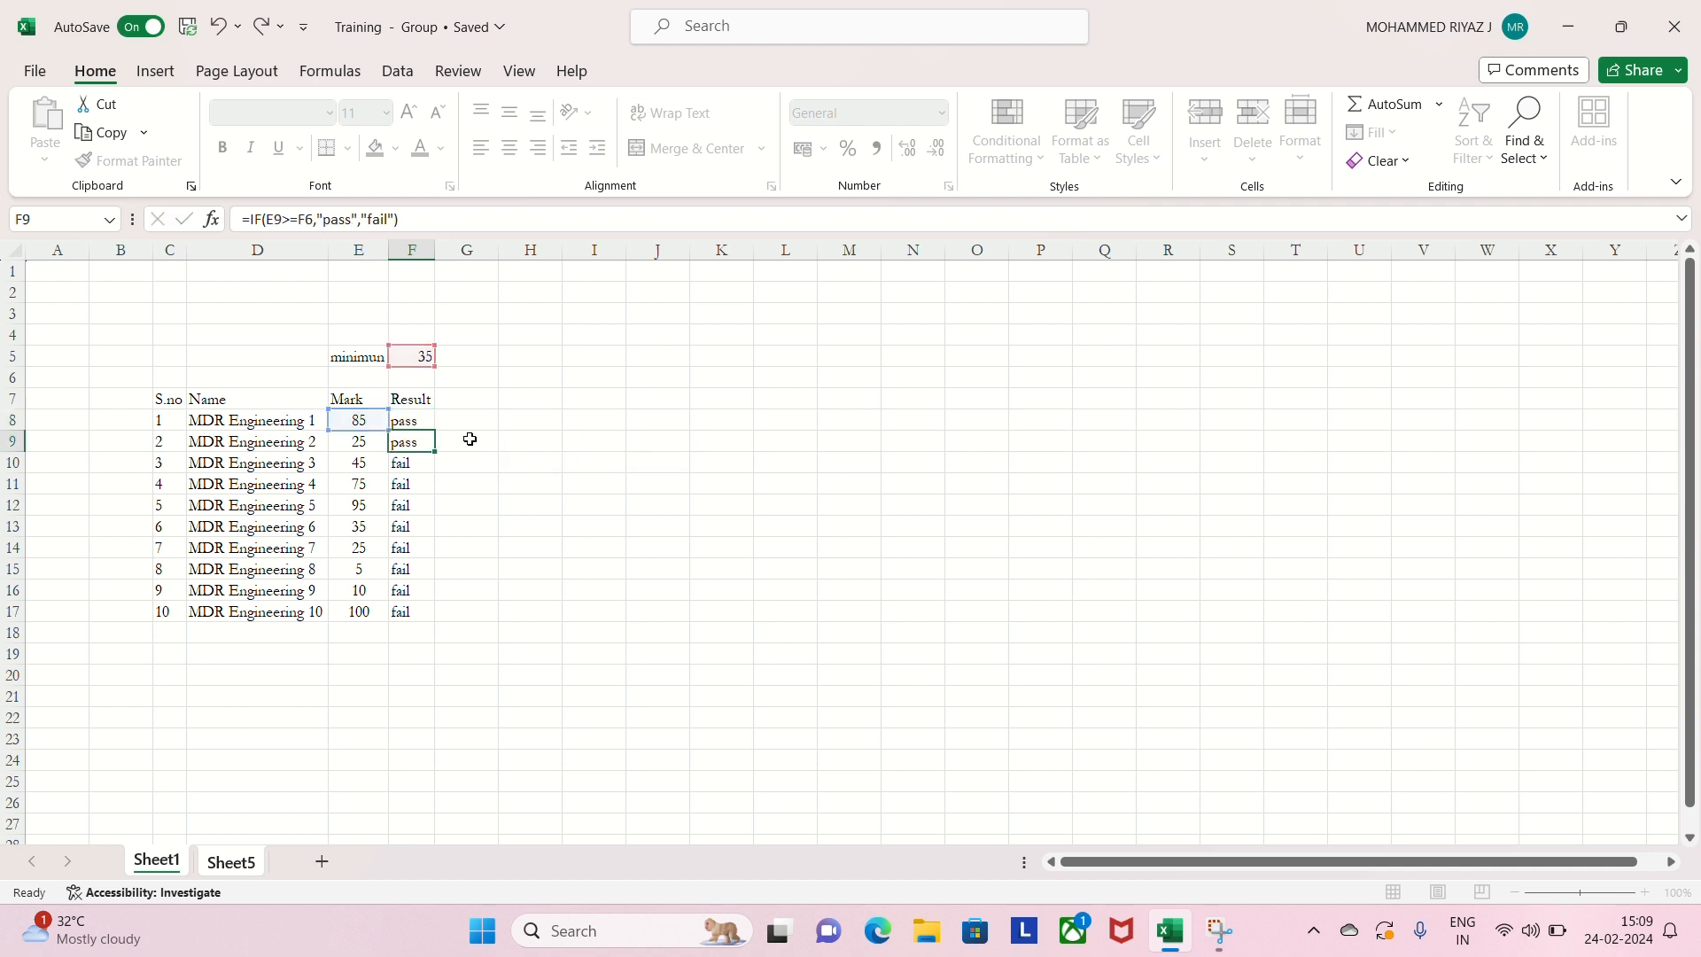
{"action": "left_click", "coordinate": [430, 421]}
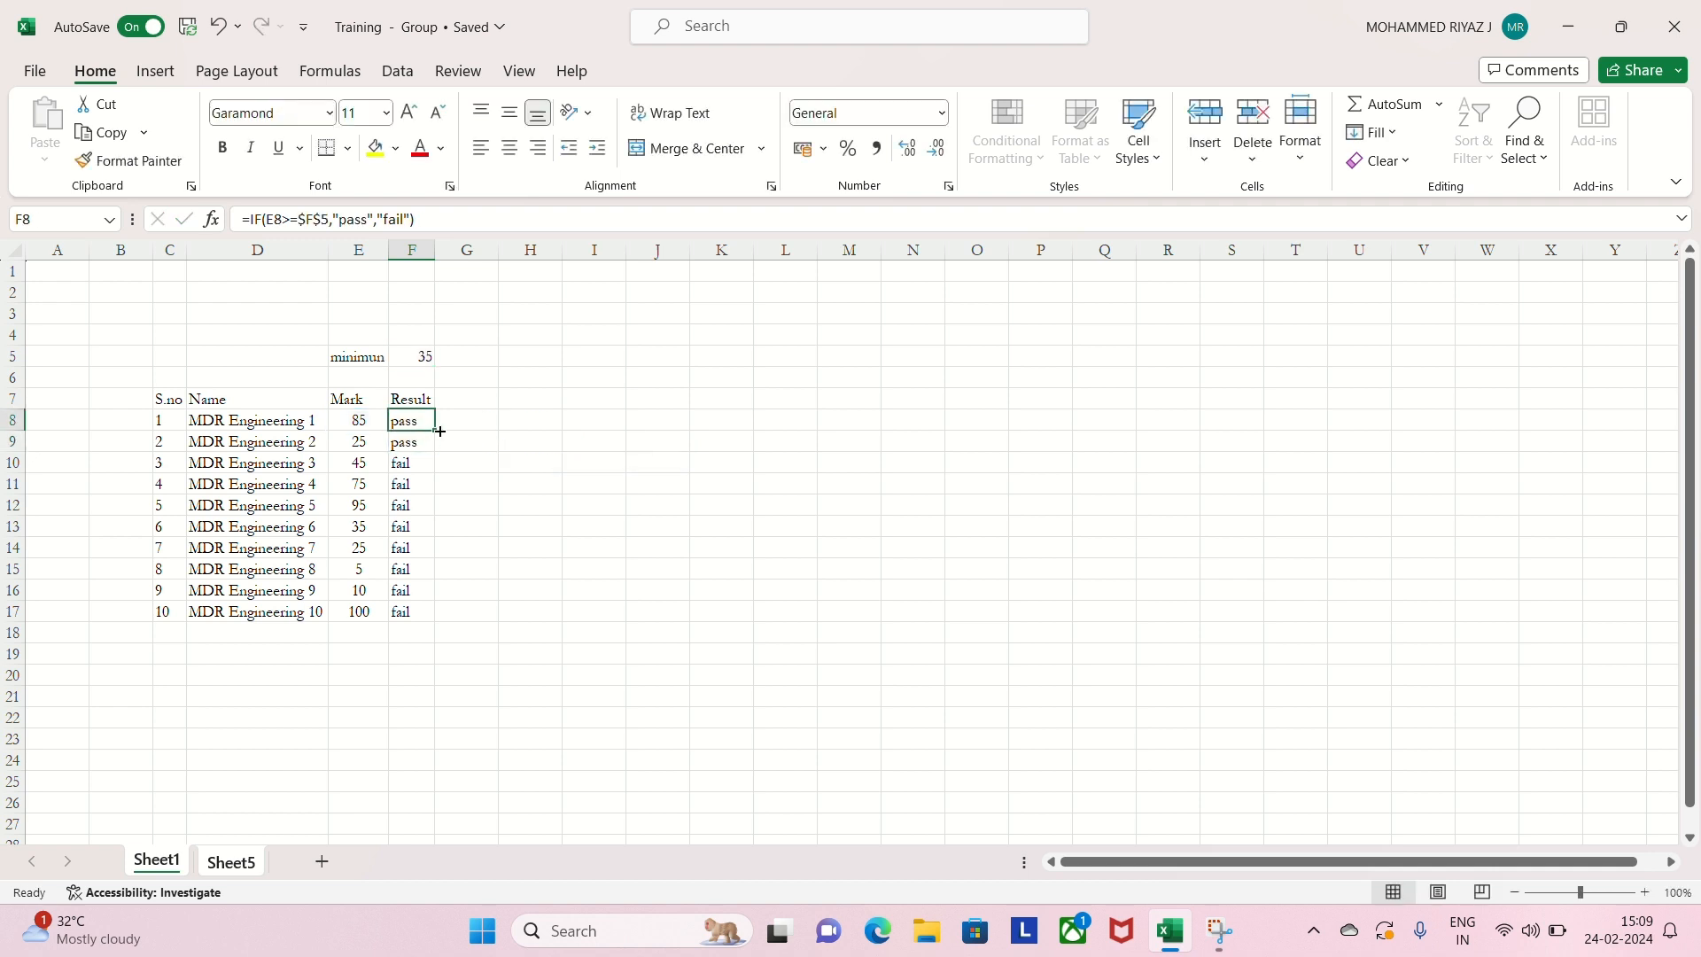
{"action": "left_click_drag", "start_coordinate": [434, 430], "coordinate": [434, 616]}
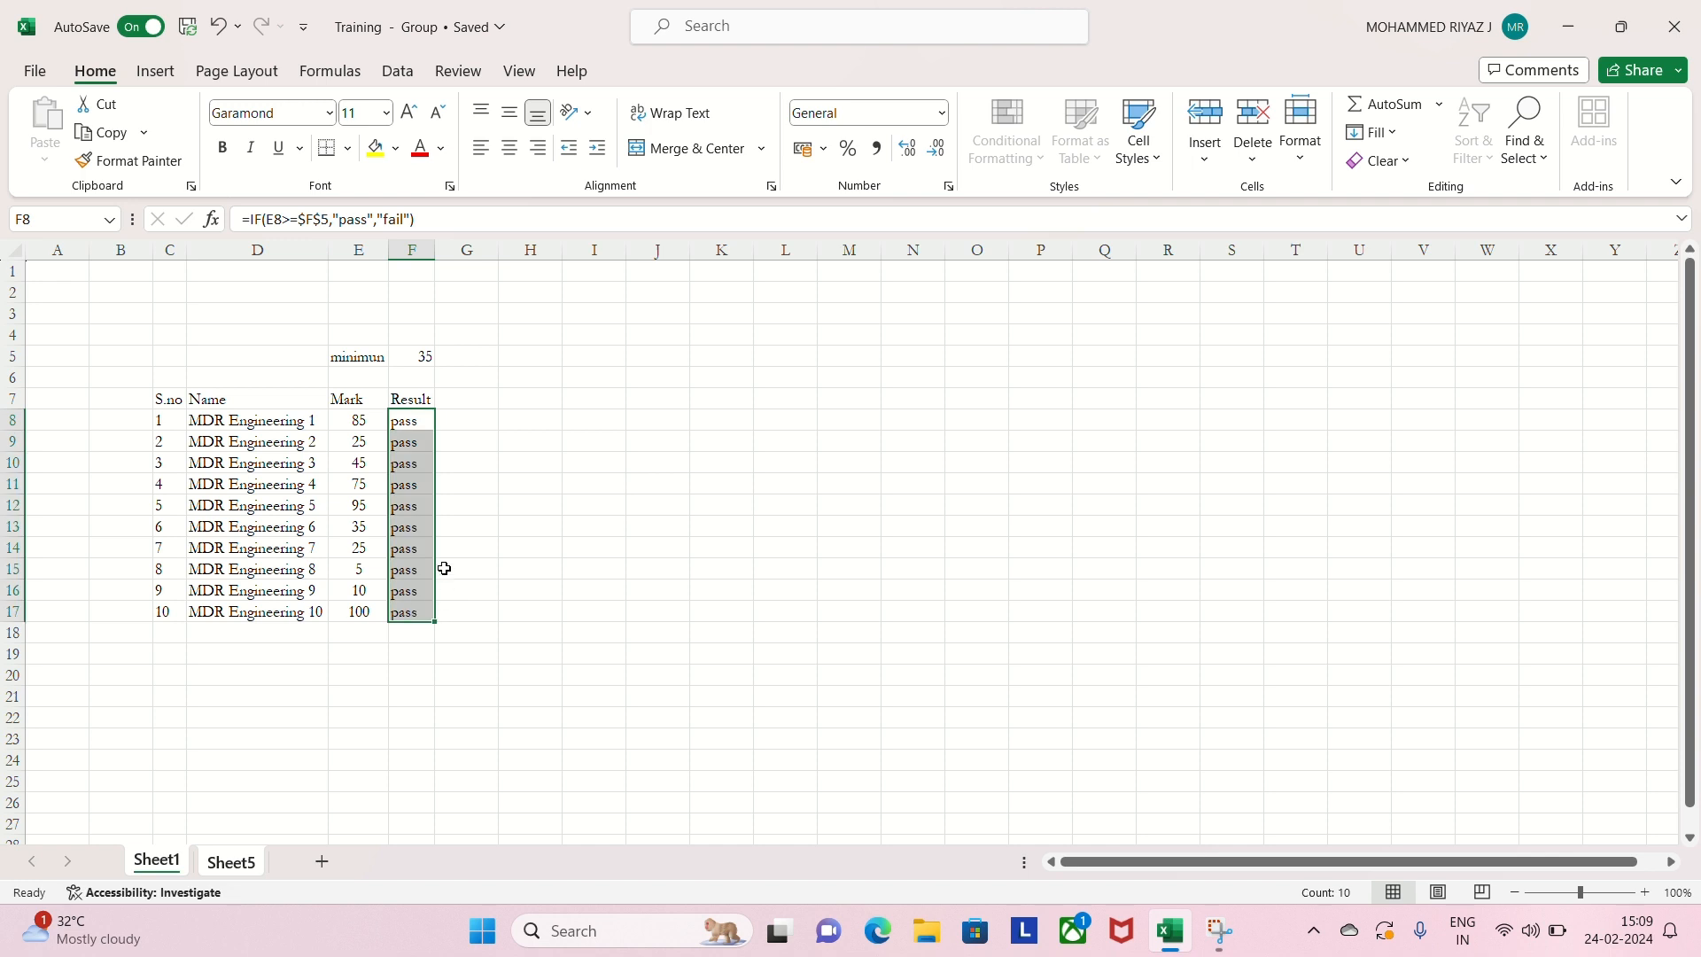
- Examine the cell references in the refilled Result formulas in F9, F13 and F15, and review the results in F8:F17
{"action": "left_click", "coordinate": [416, 424]}
{"action": "double_click", "coordinate": [406, 444]}
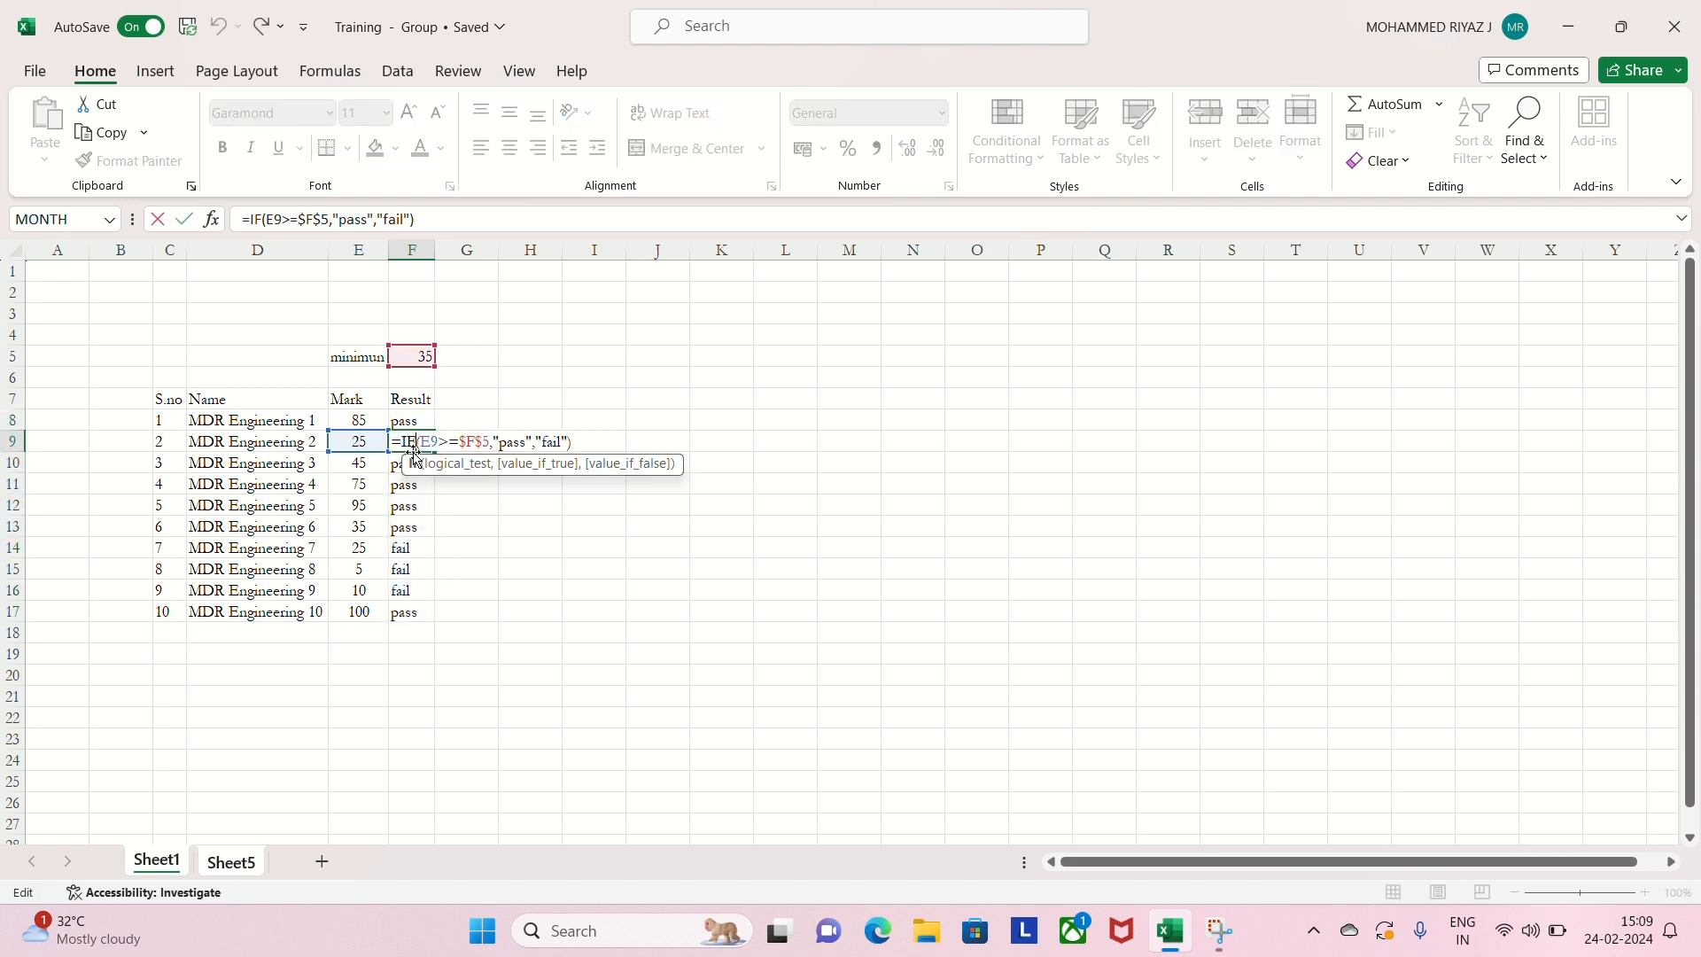
{"action": "double_click", "coordinate": [404, 525]}
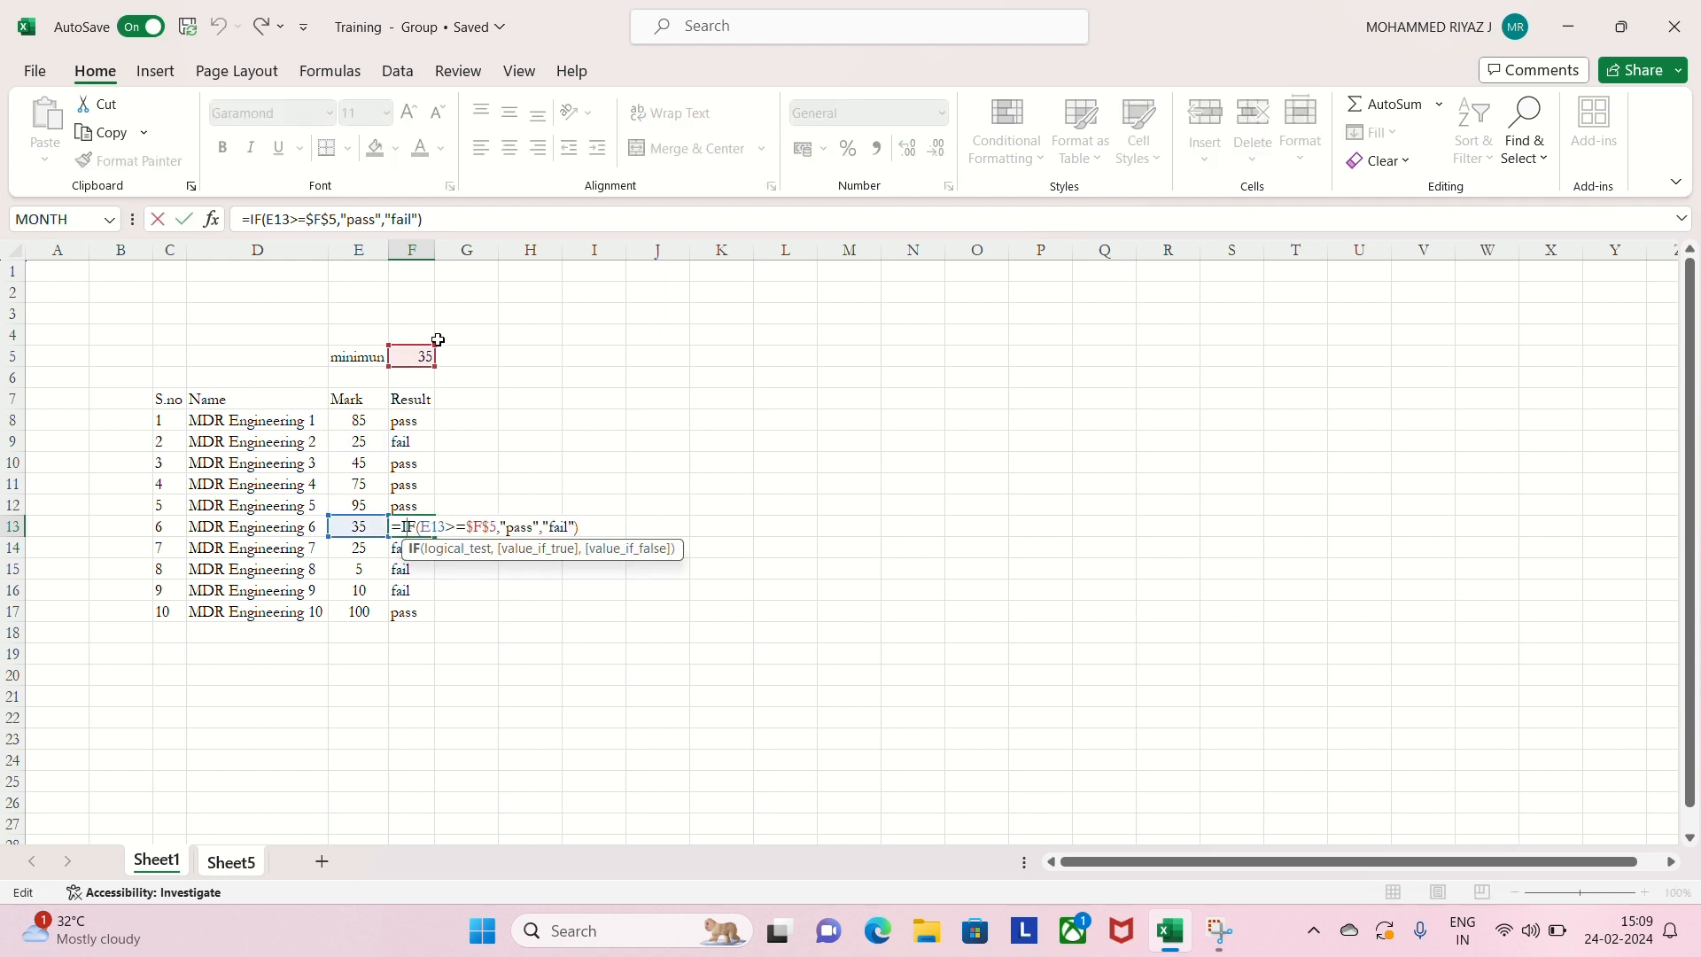
{"action": "double_click", "coordinate": [413, 577]}
{"action": "double_click", "coordinate": [408, 570]}
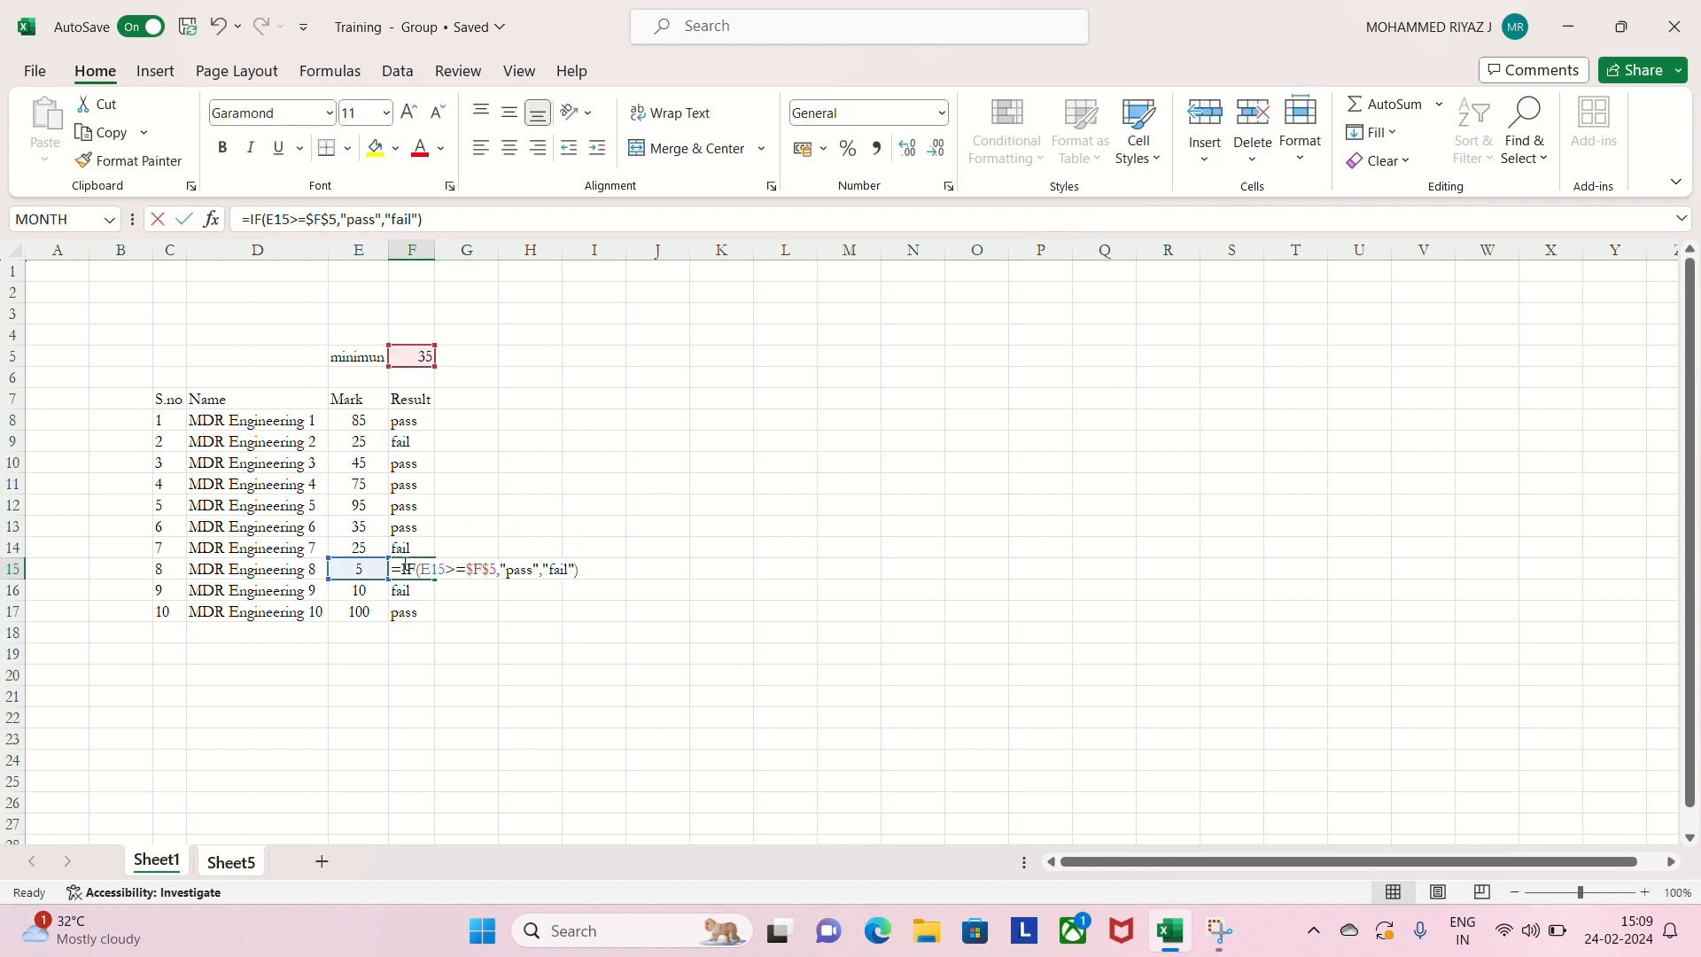
{"action": "left_click", "coordinate": [403, 479]}
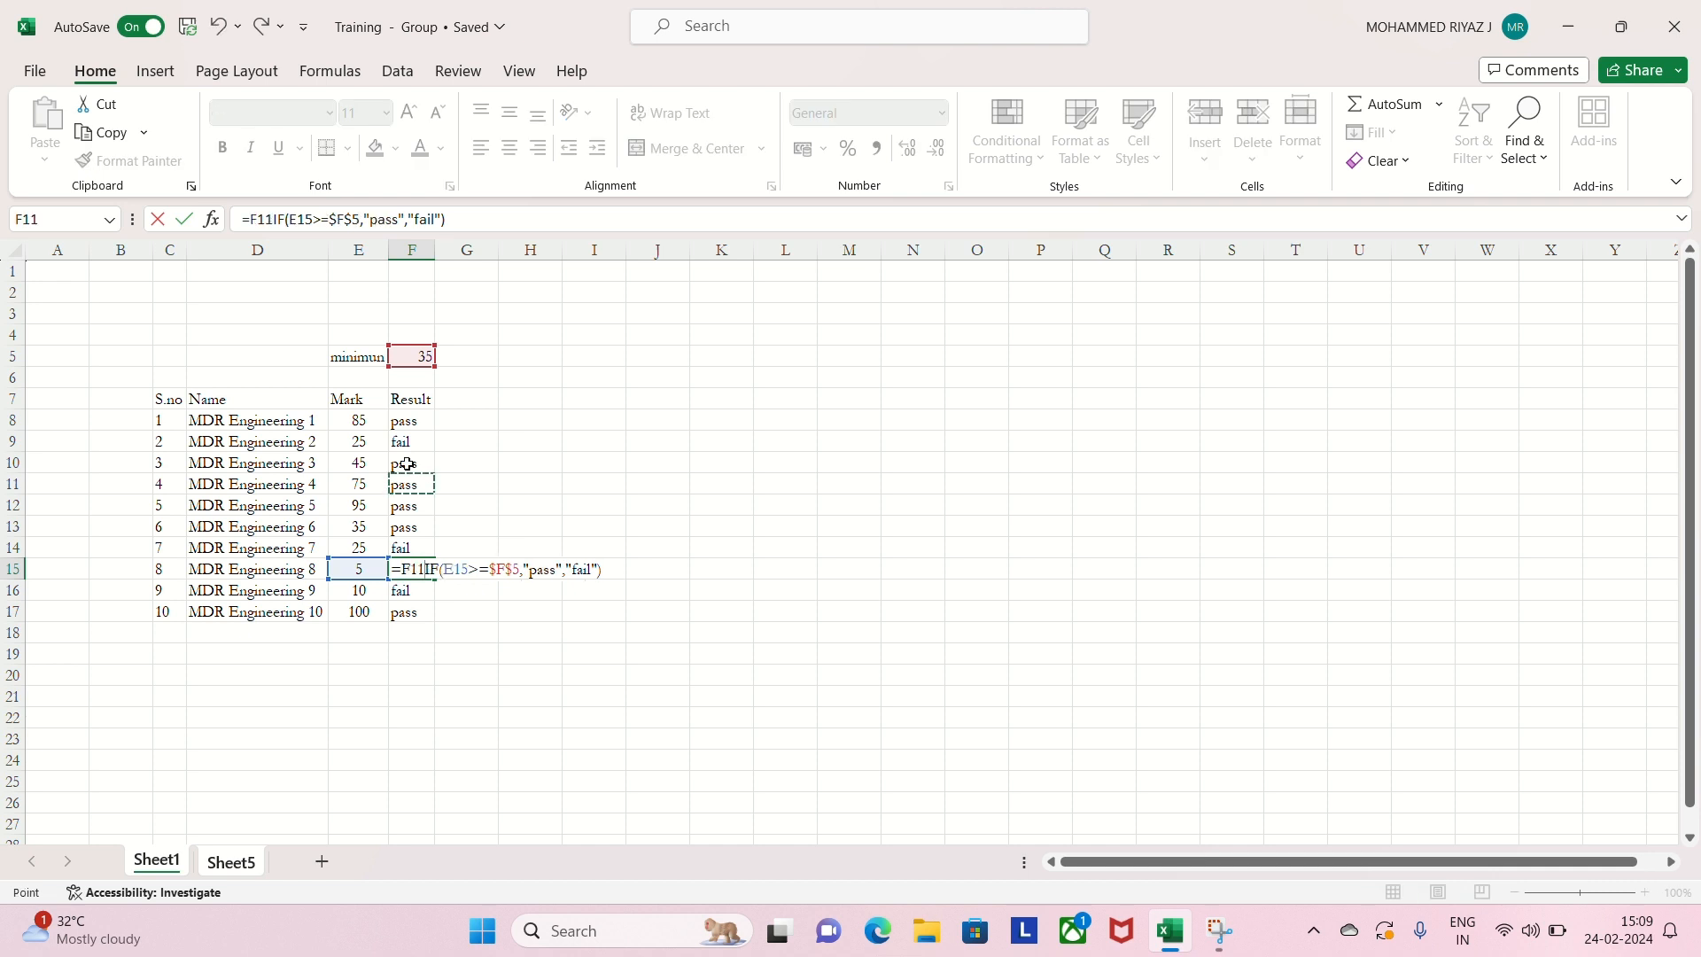
{"action": "key", "text": "Escape"}
{"action": "left_click_drag", "start_coordinate": [410, 424], "coordinate": [405, 616]}
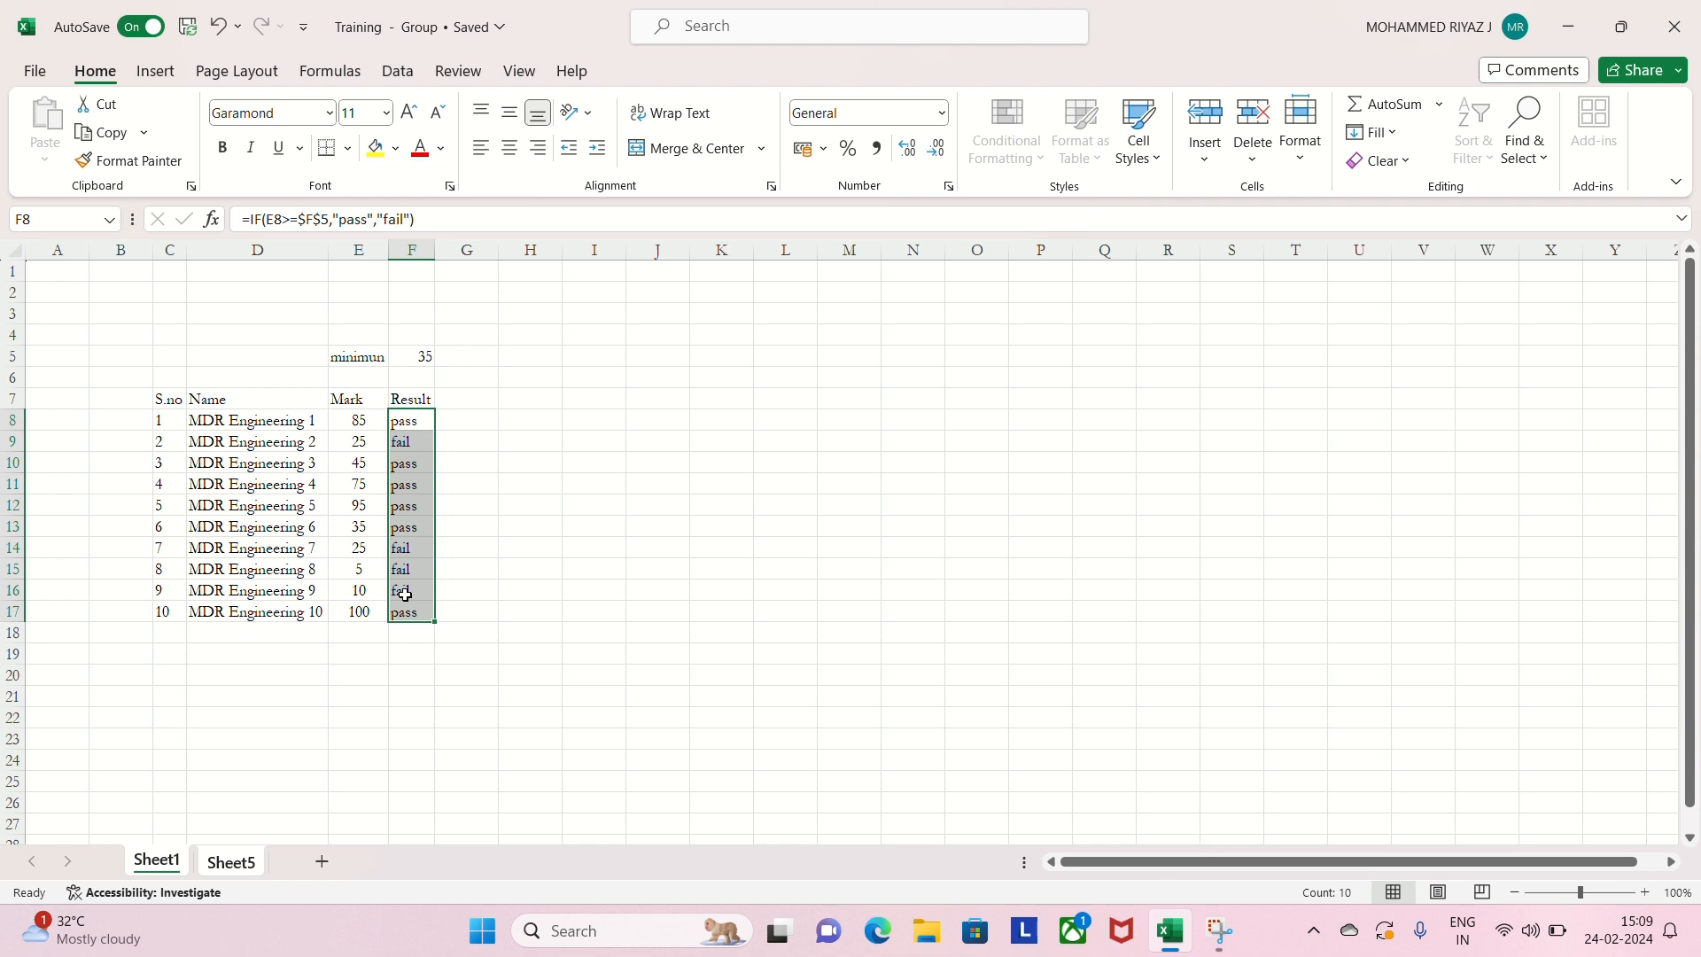
{"action": "double_click", "coordinate": [601, 418]}
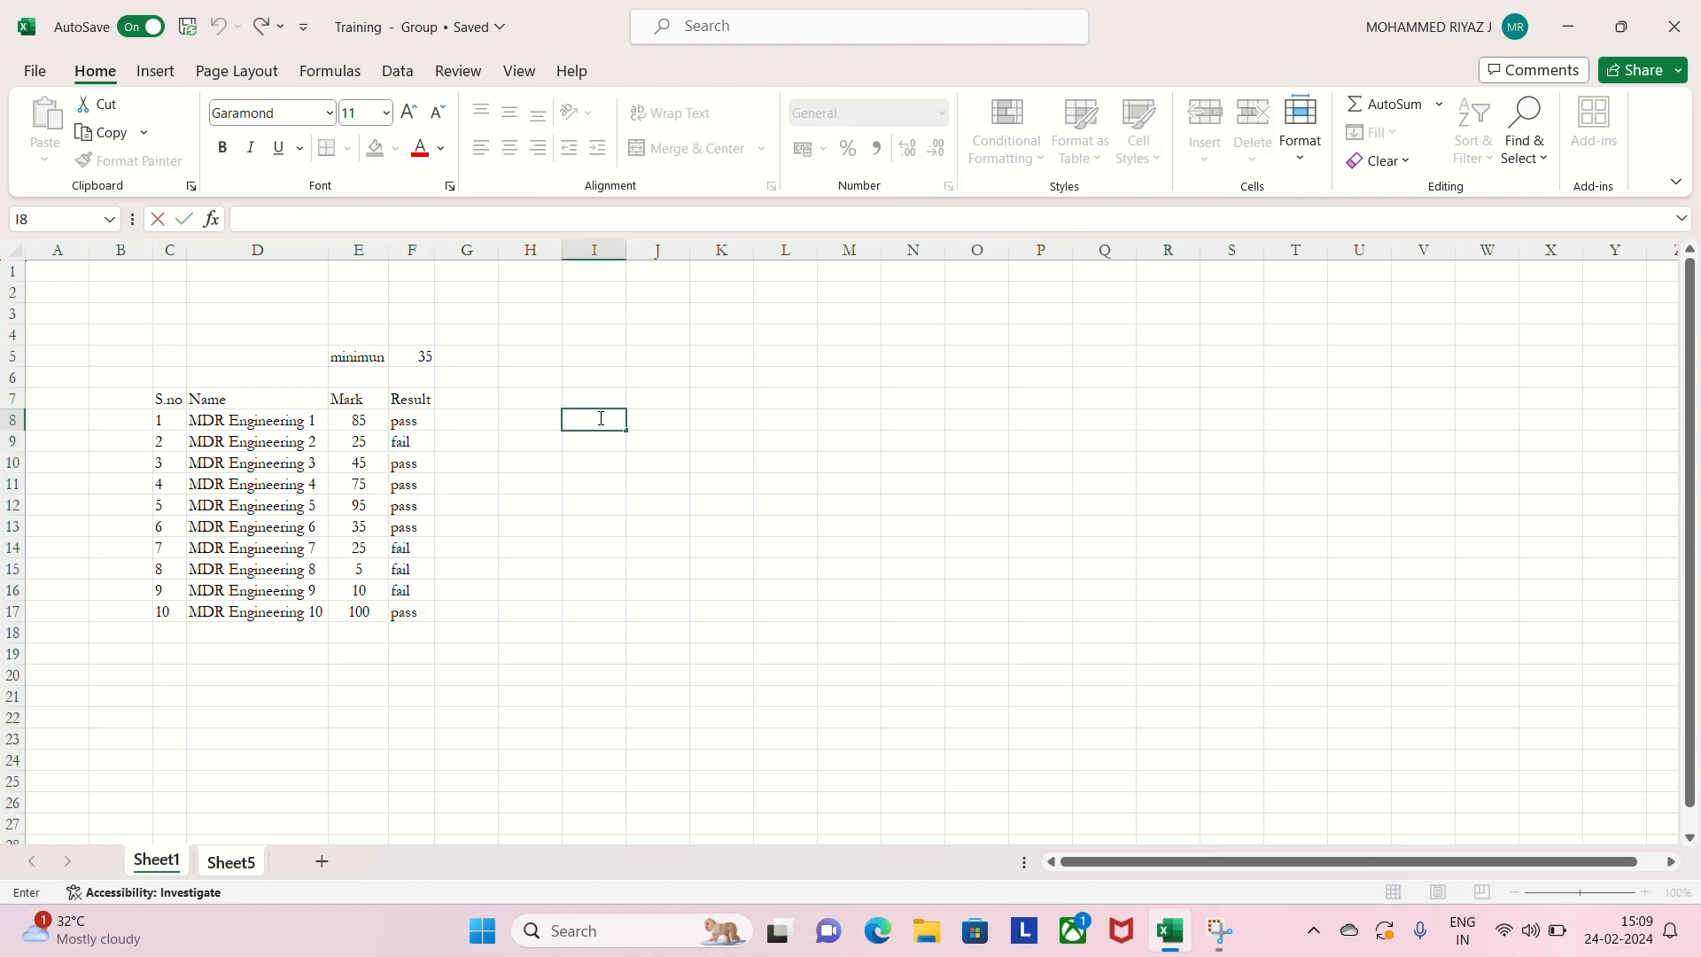
{"action": "type", "text": "=if"}
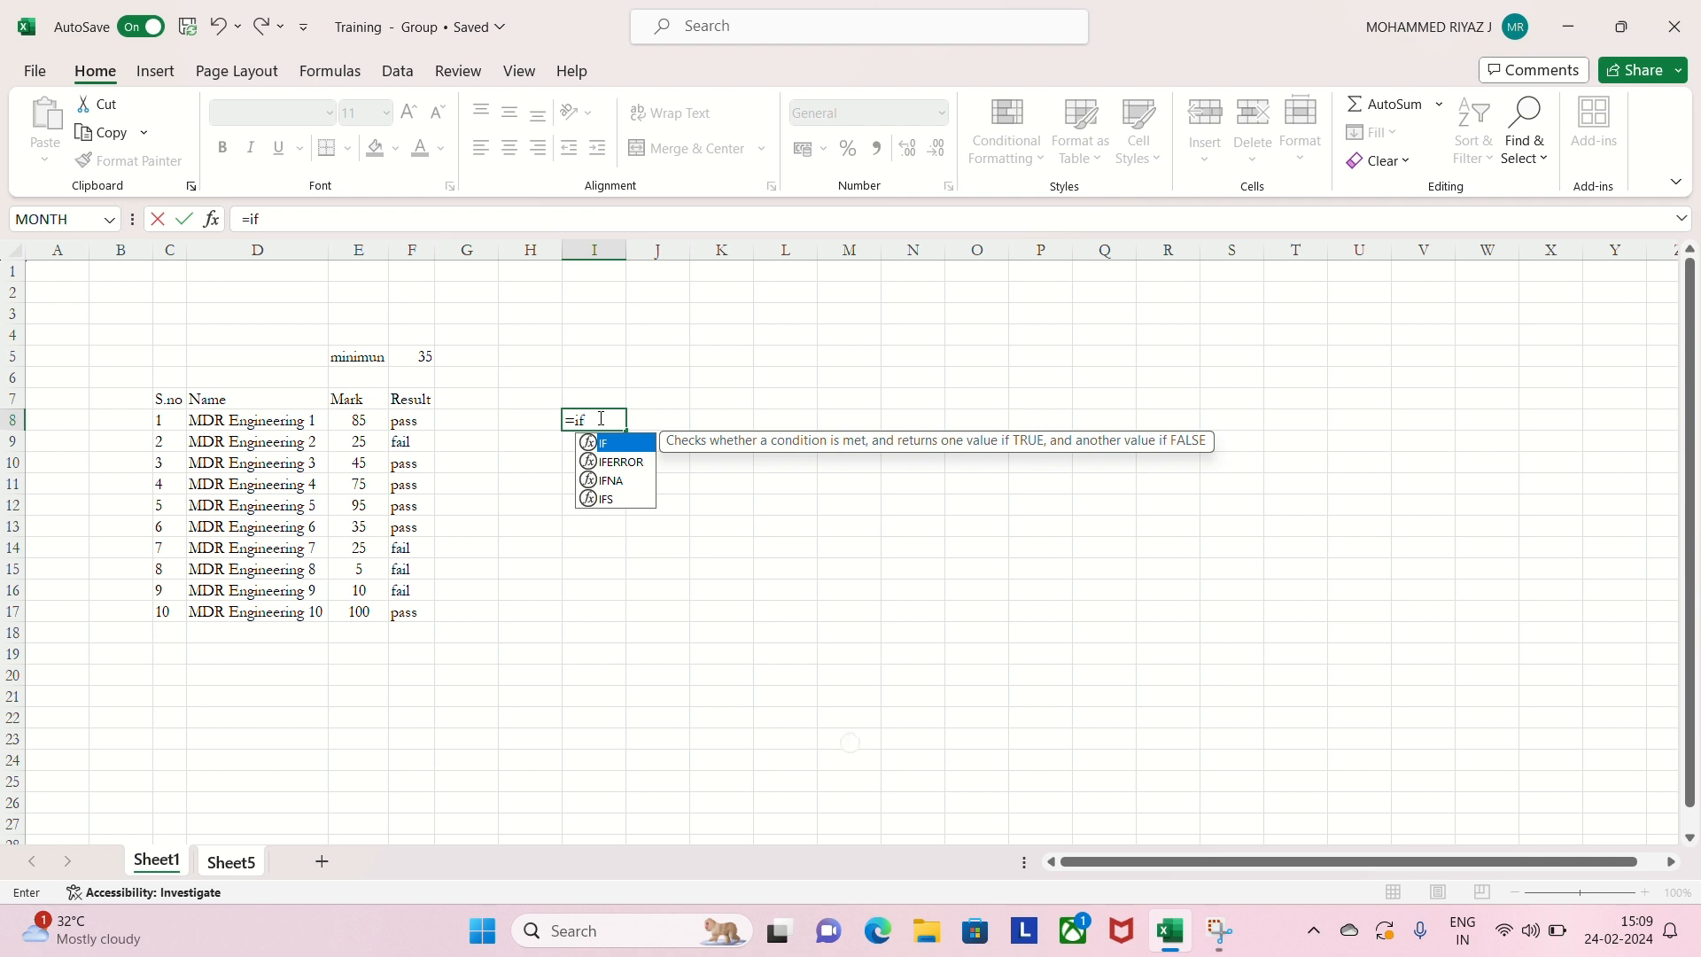
{"action": "type", "text": "("}
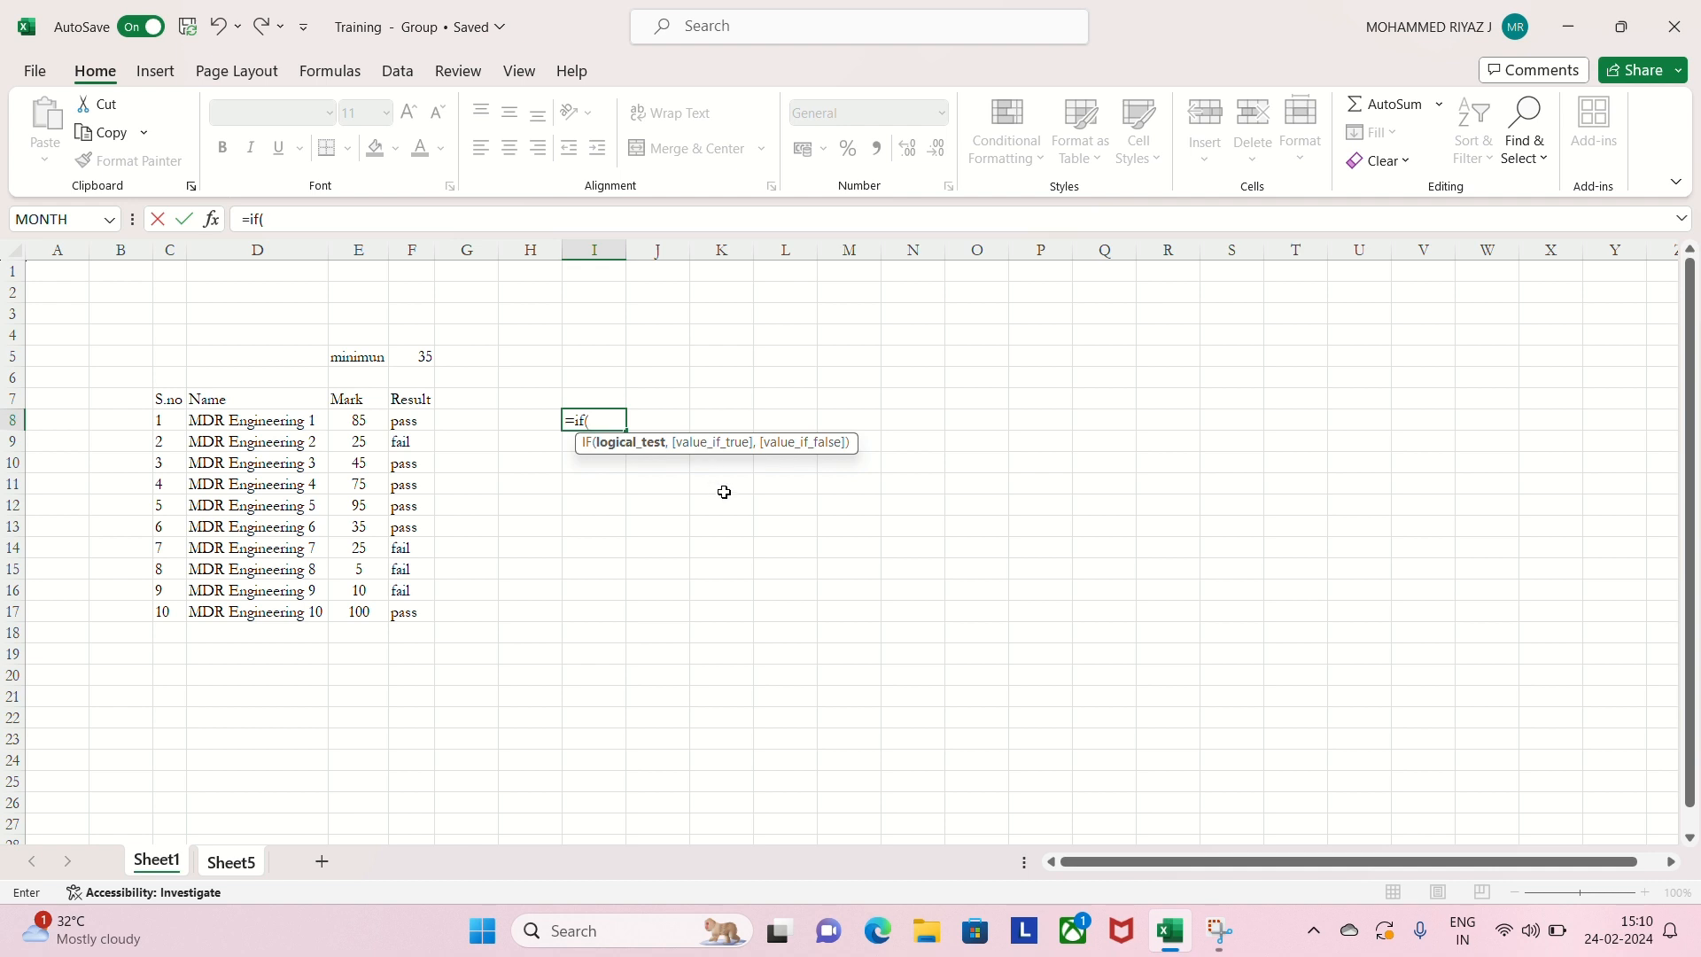
{"action": "key", "text": "Escape"}
{"action": "left_click", "coordinate": [596, 608]}
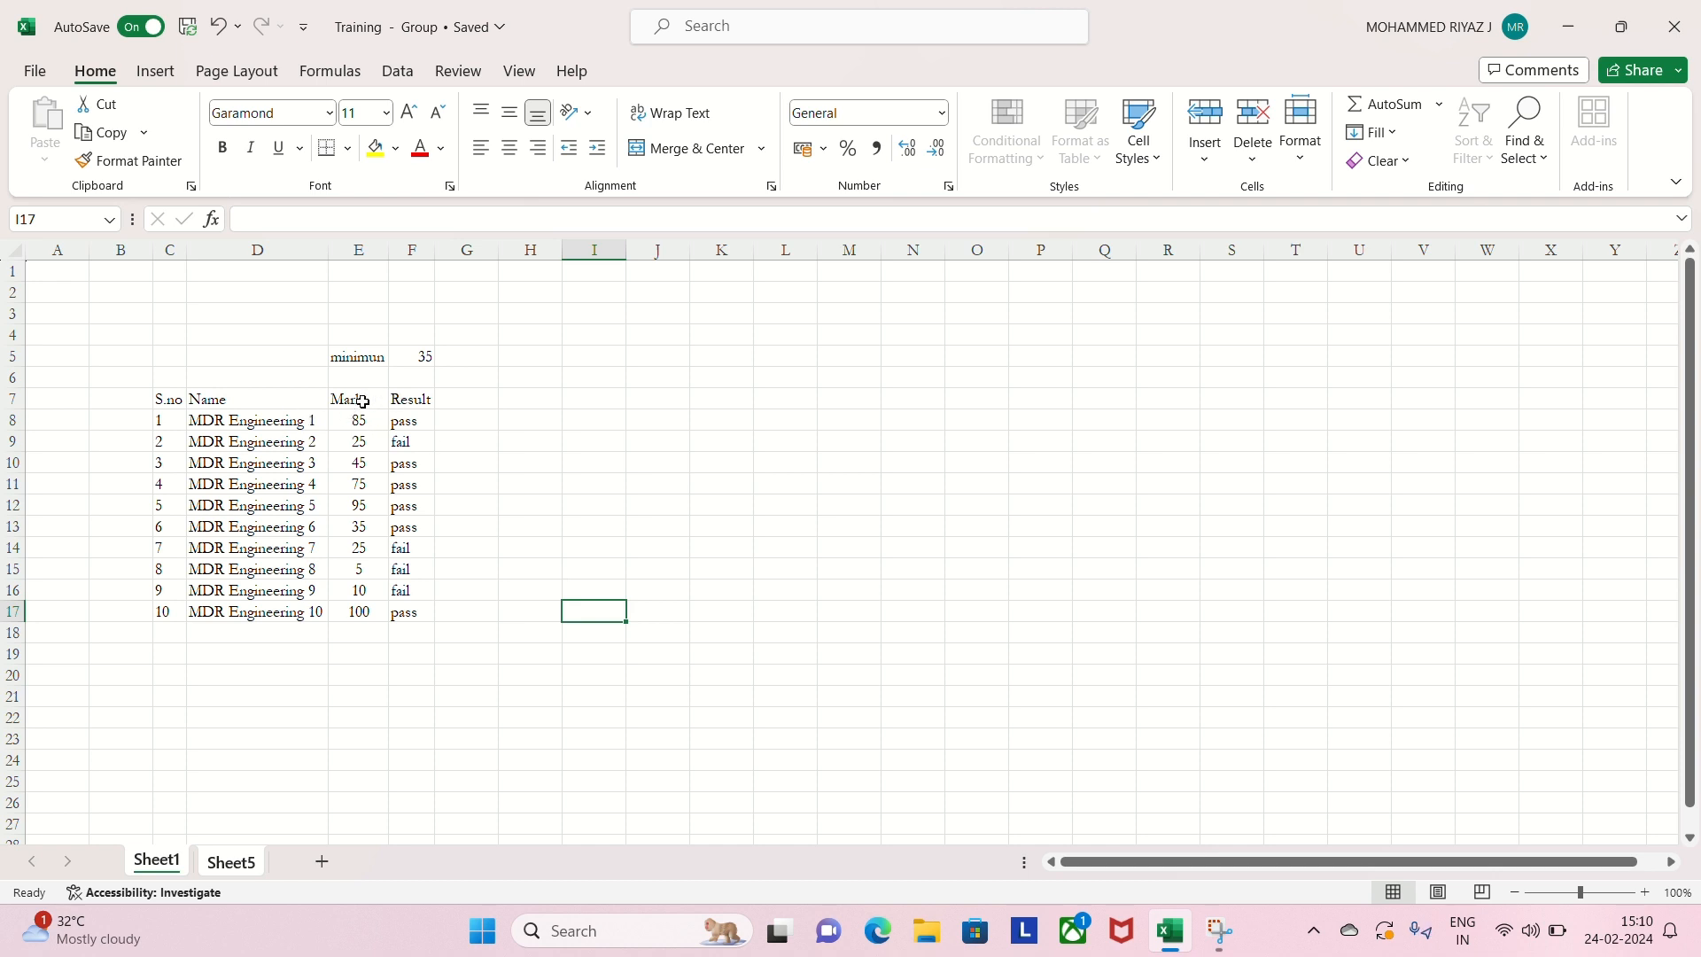
- Try inserting a blank column before the Name column, and undo the insertion
{"action": "left_click", "coordinate": [370, 248]}
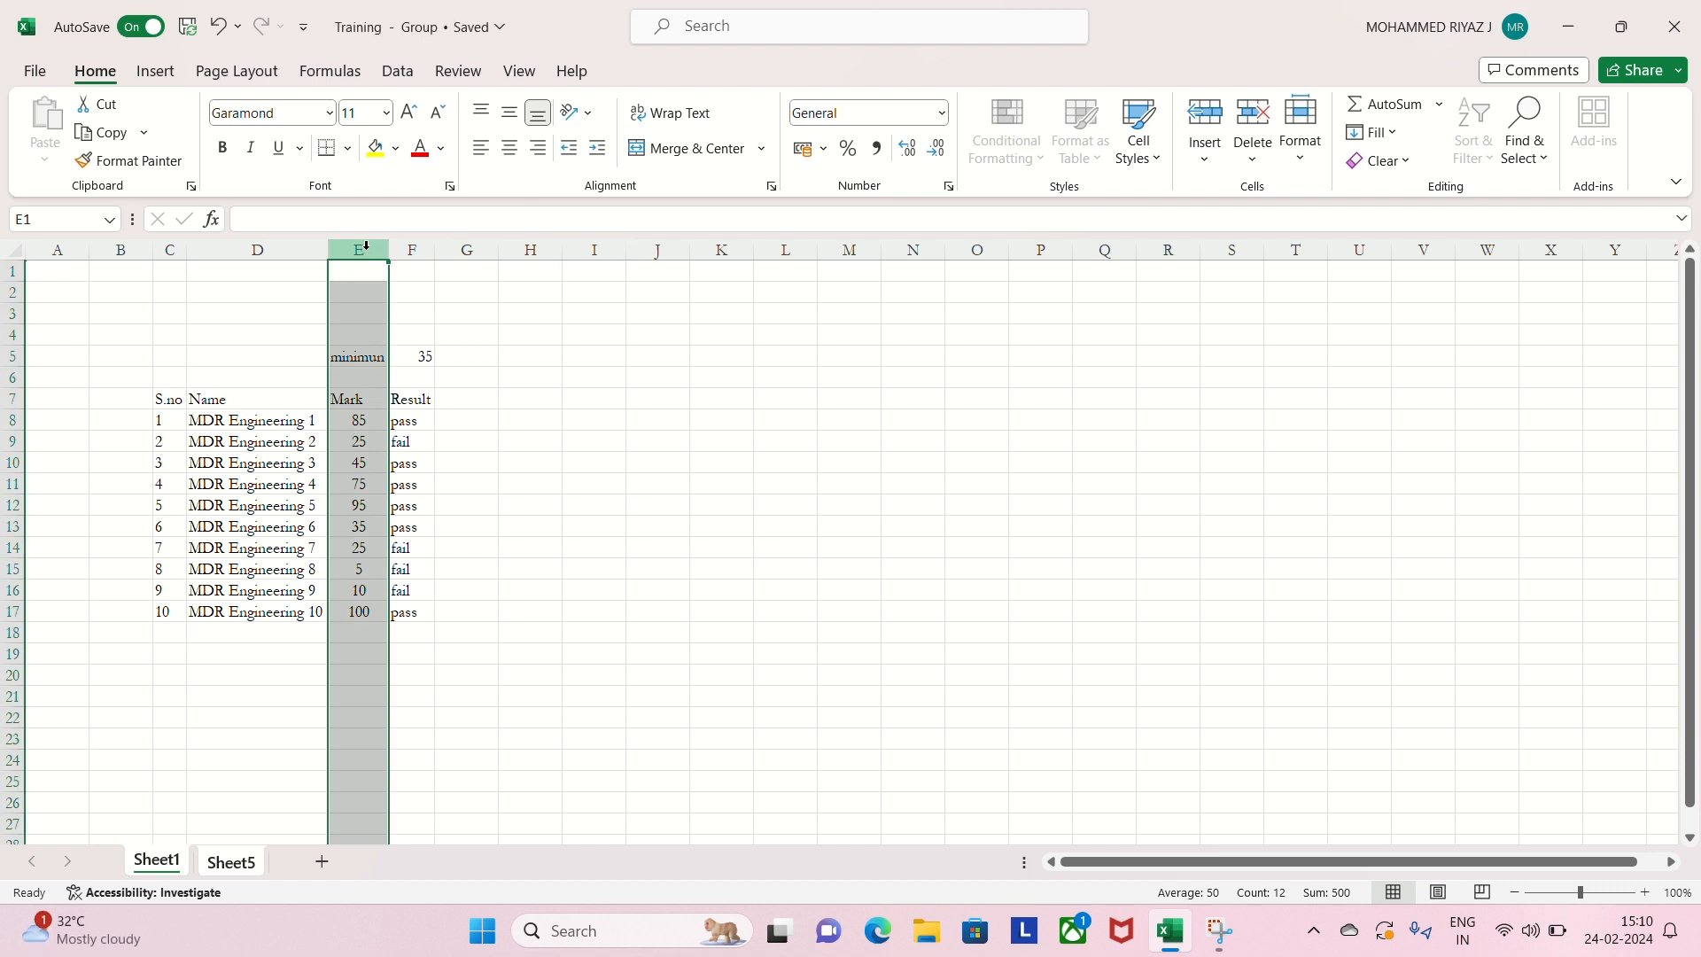
{"action": "right_click", "coordinate": [307, 250]}
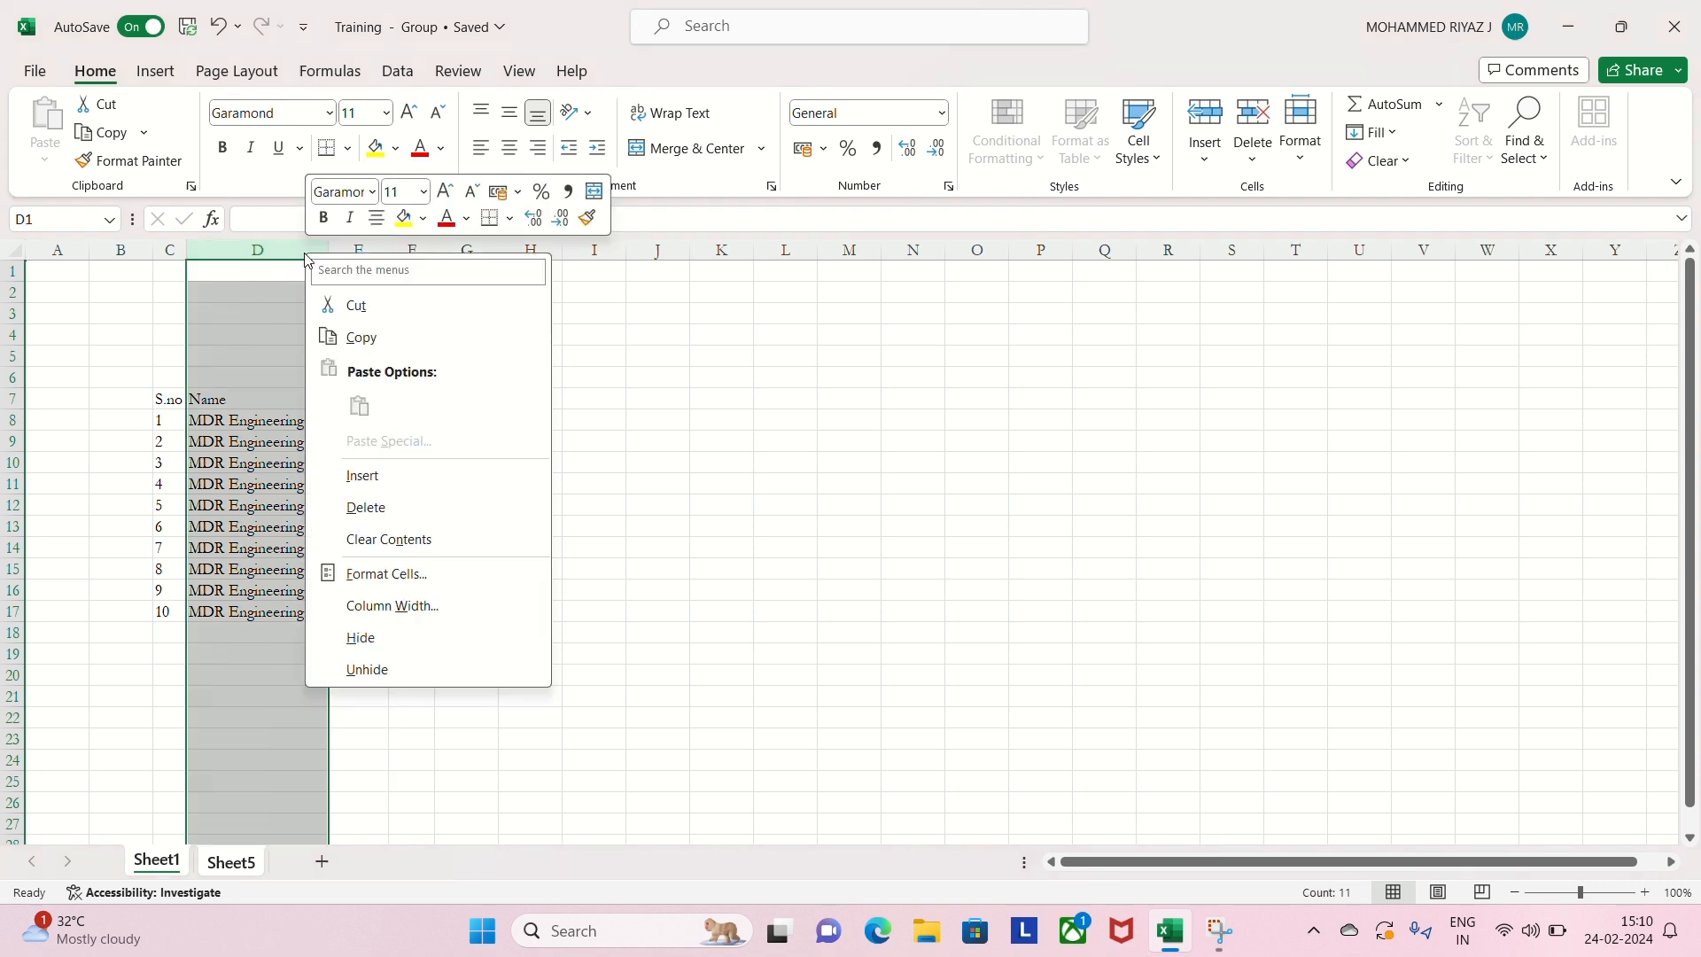
{"action": "left_click", "coordinate": [365, 483]}
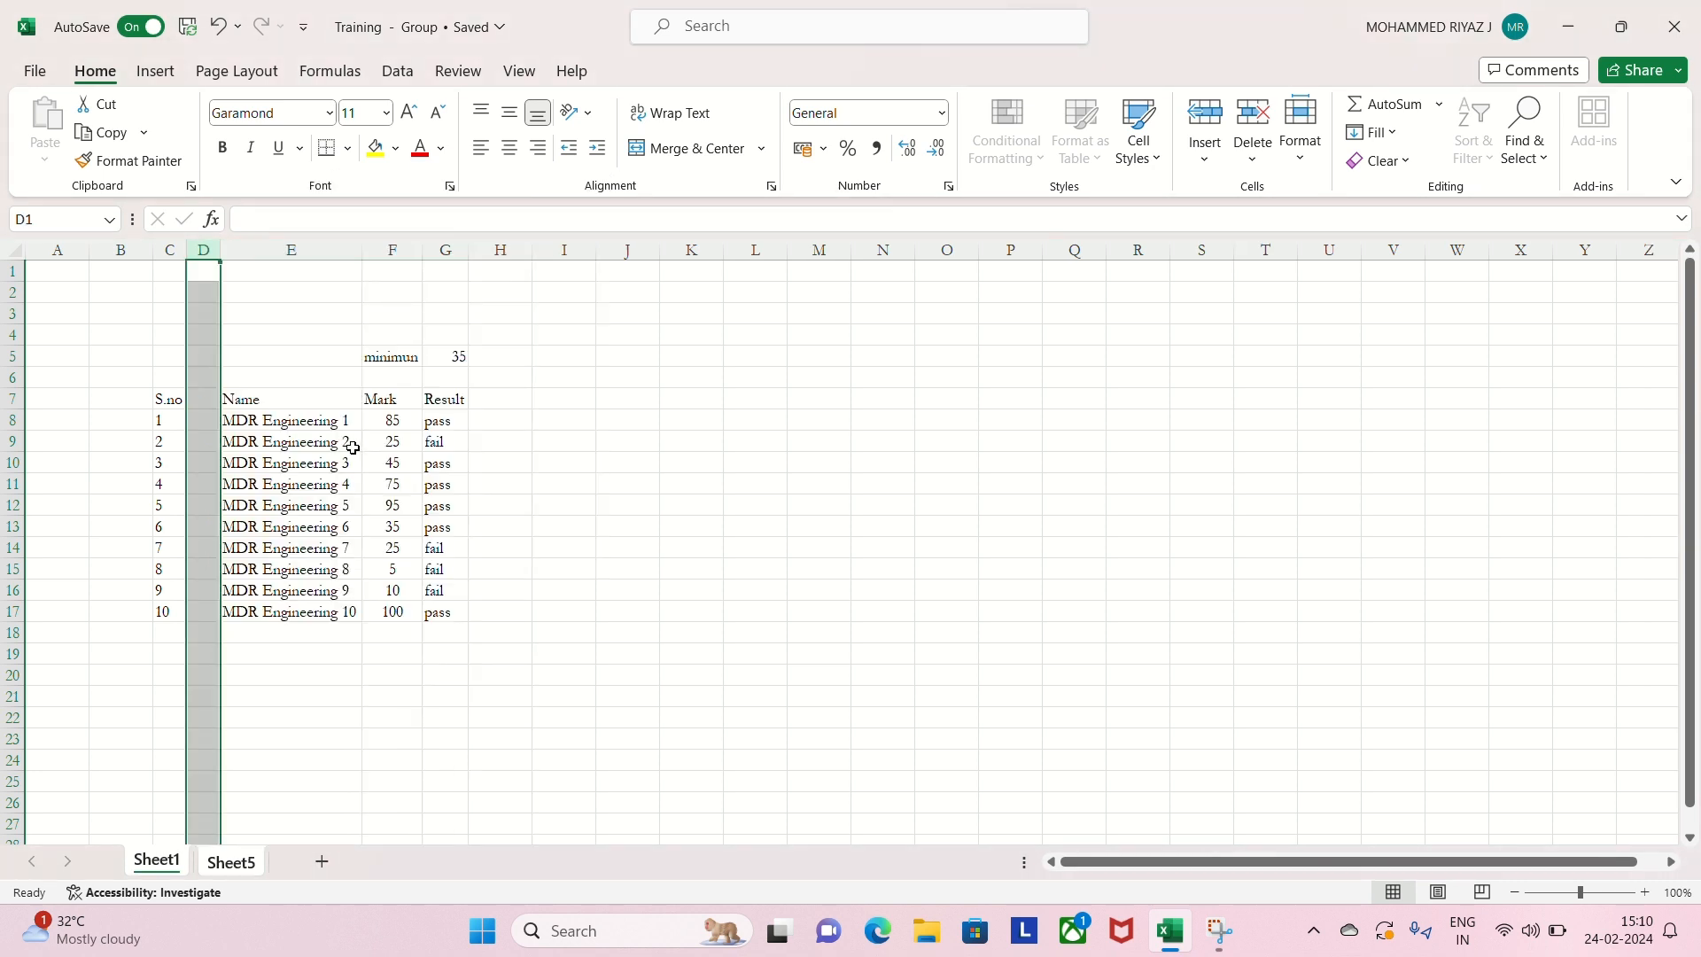
{"action": "key", "text": "ctrl+z"}
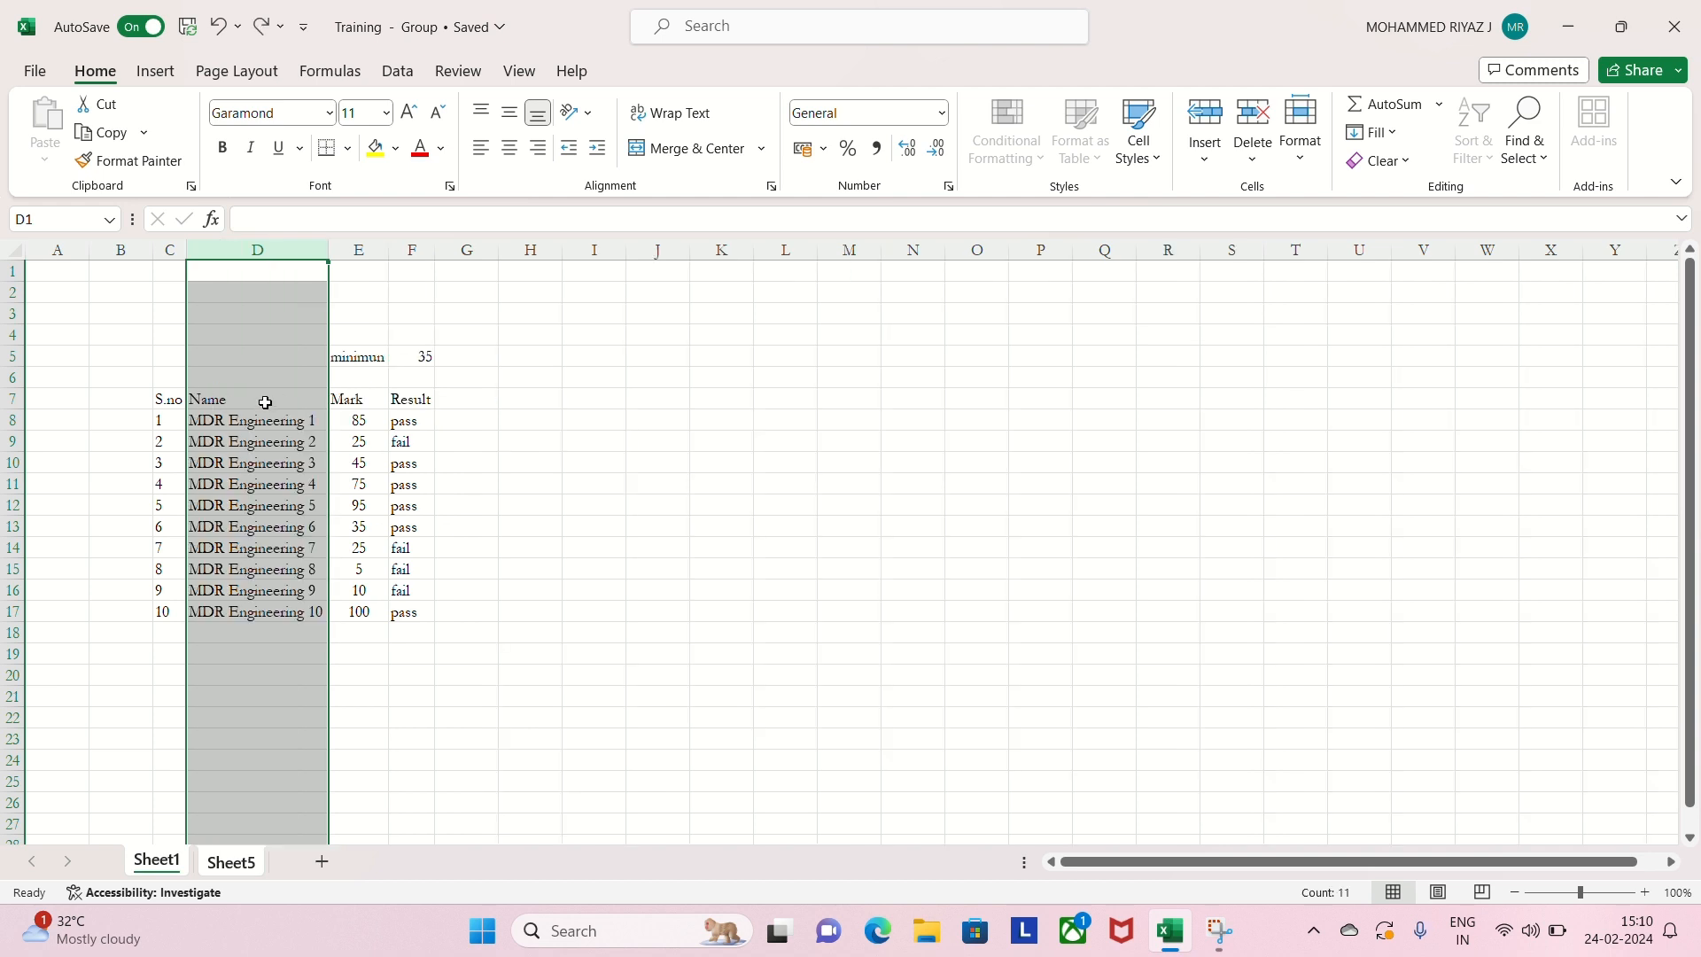
- Insert a blank column before the Mark column and repeat the insertion twice, for three blank columns
{"action": "left_click", "coordinate": [358, 251]}
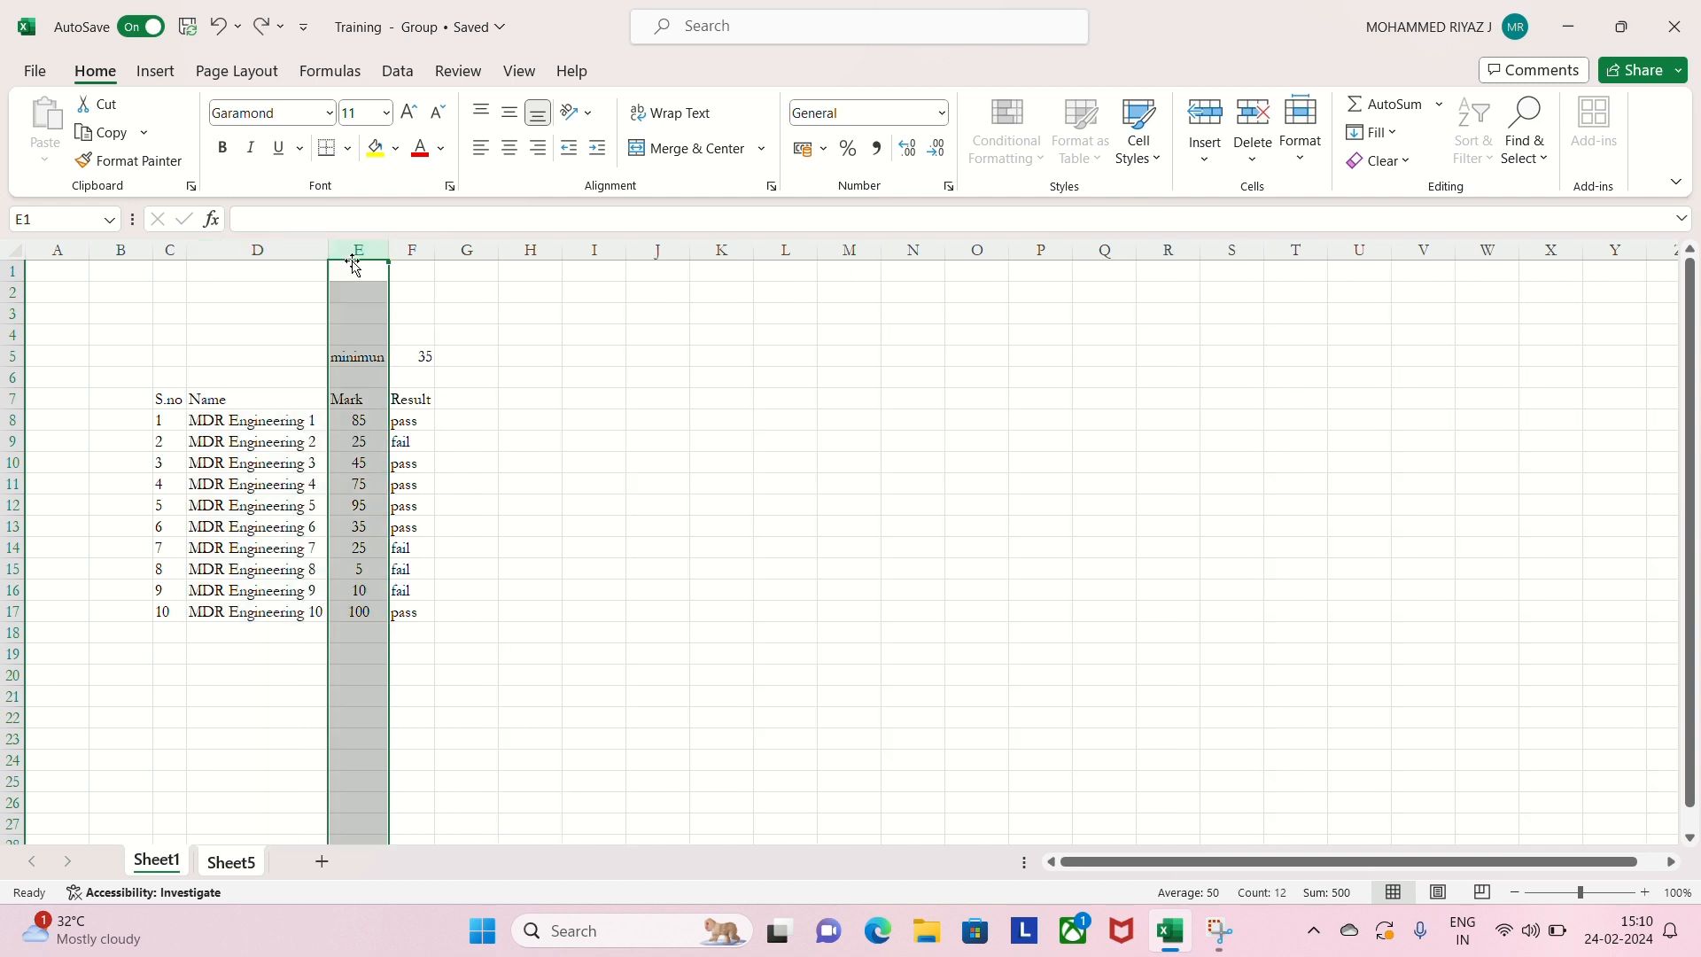
{"action": "right_click", "coordinate": [353, 265]}
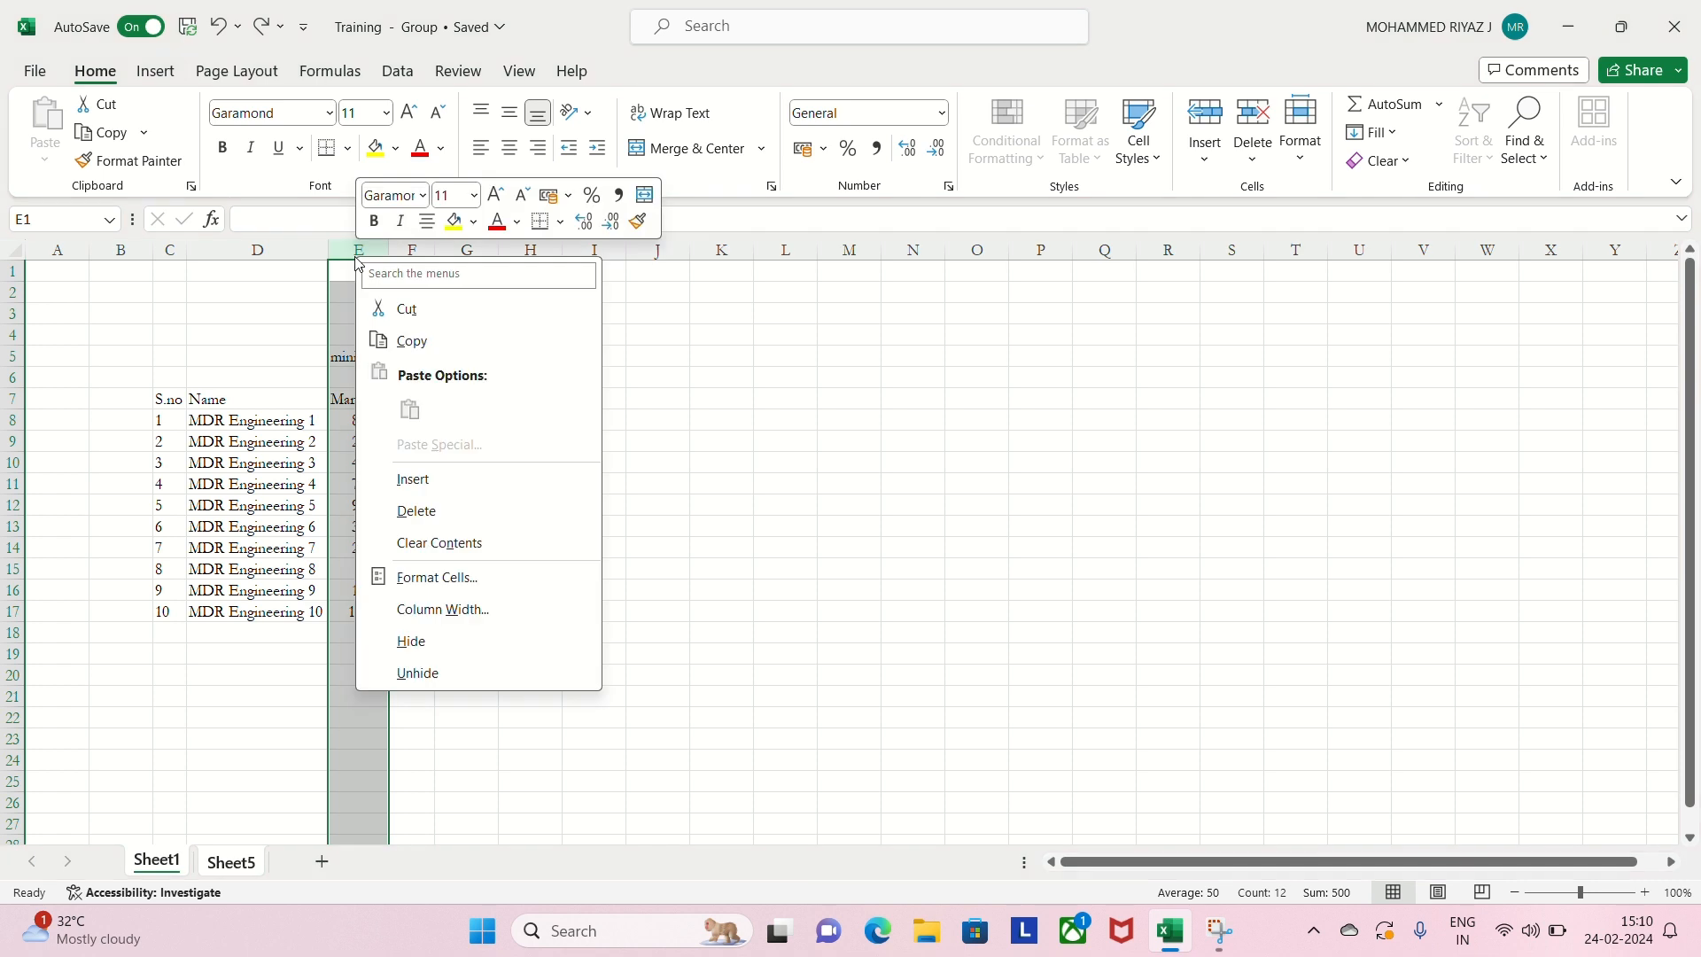
{"action": "left_click", "coordinate": [401, 475]}
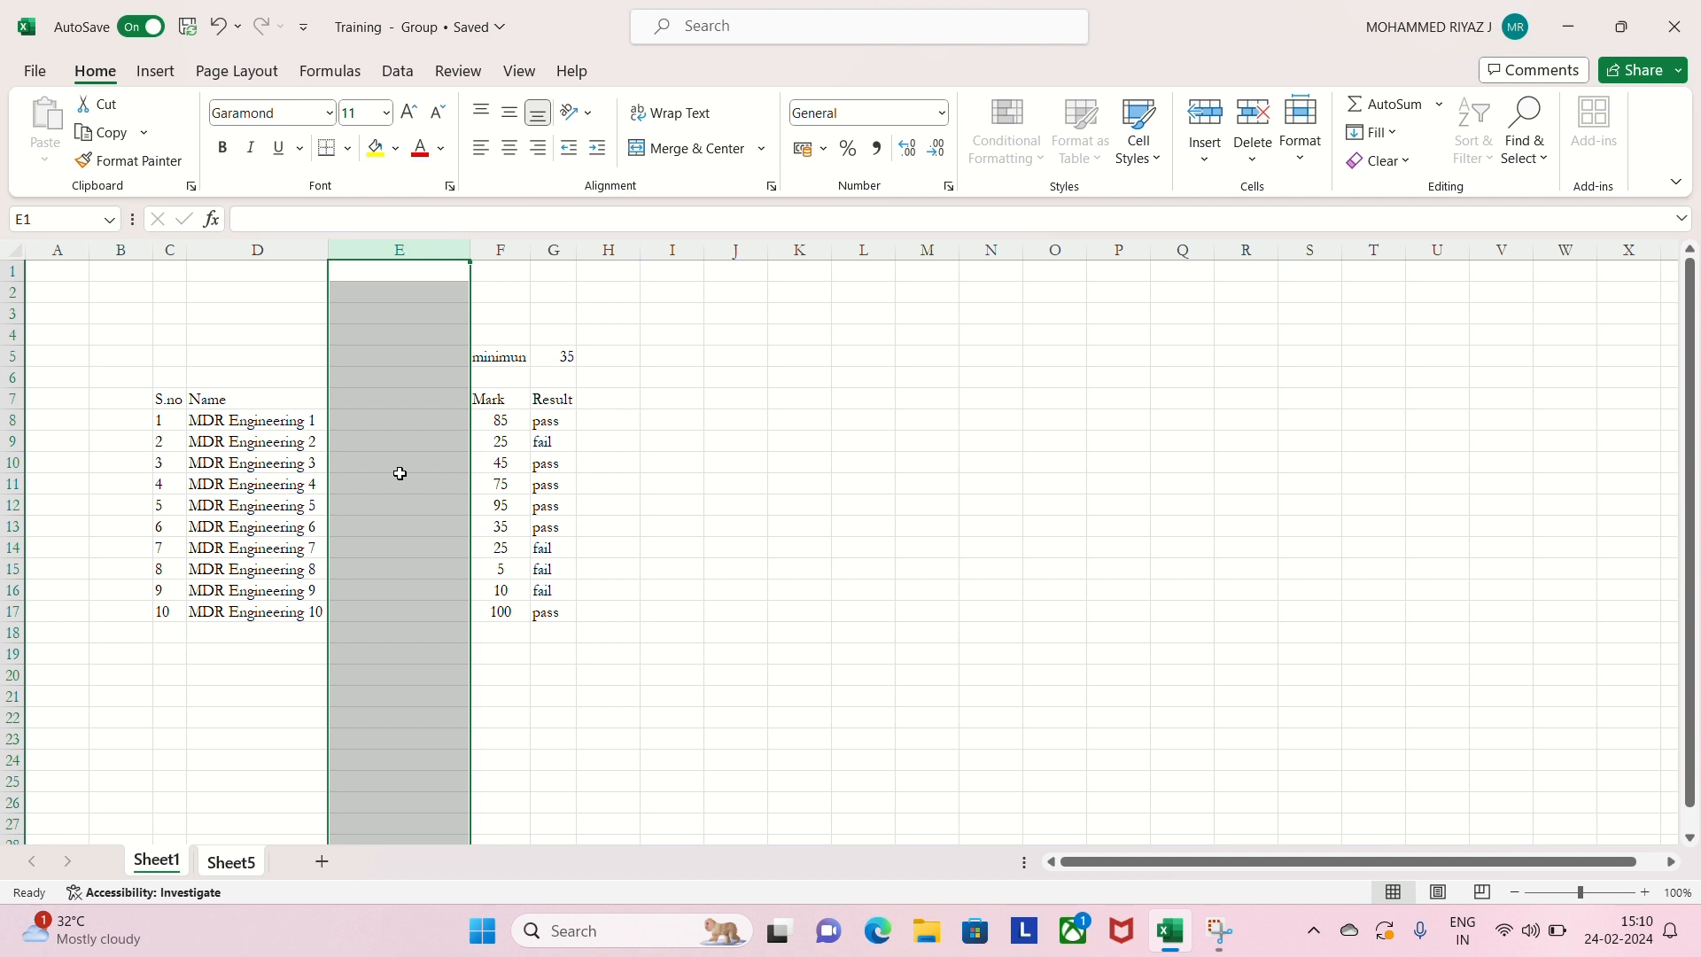
{"action": "key", "text": "F4"}
{"action": "key", "text": "F4"}
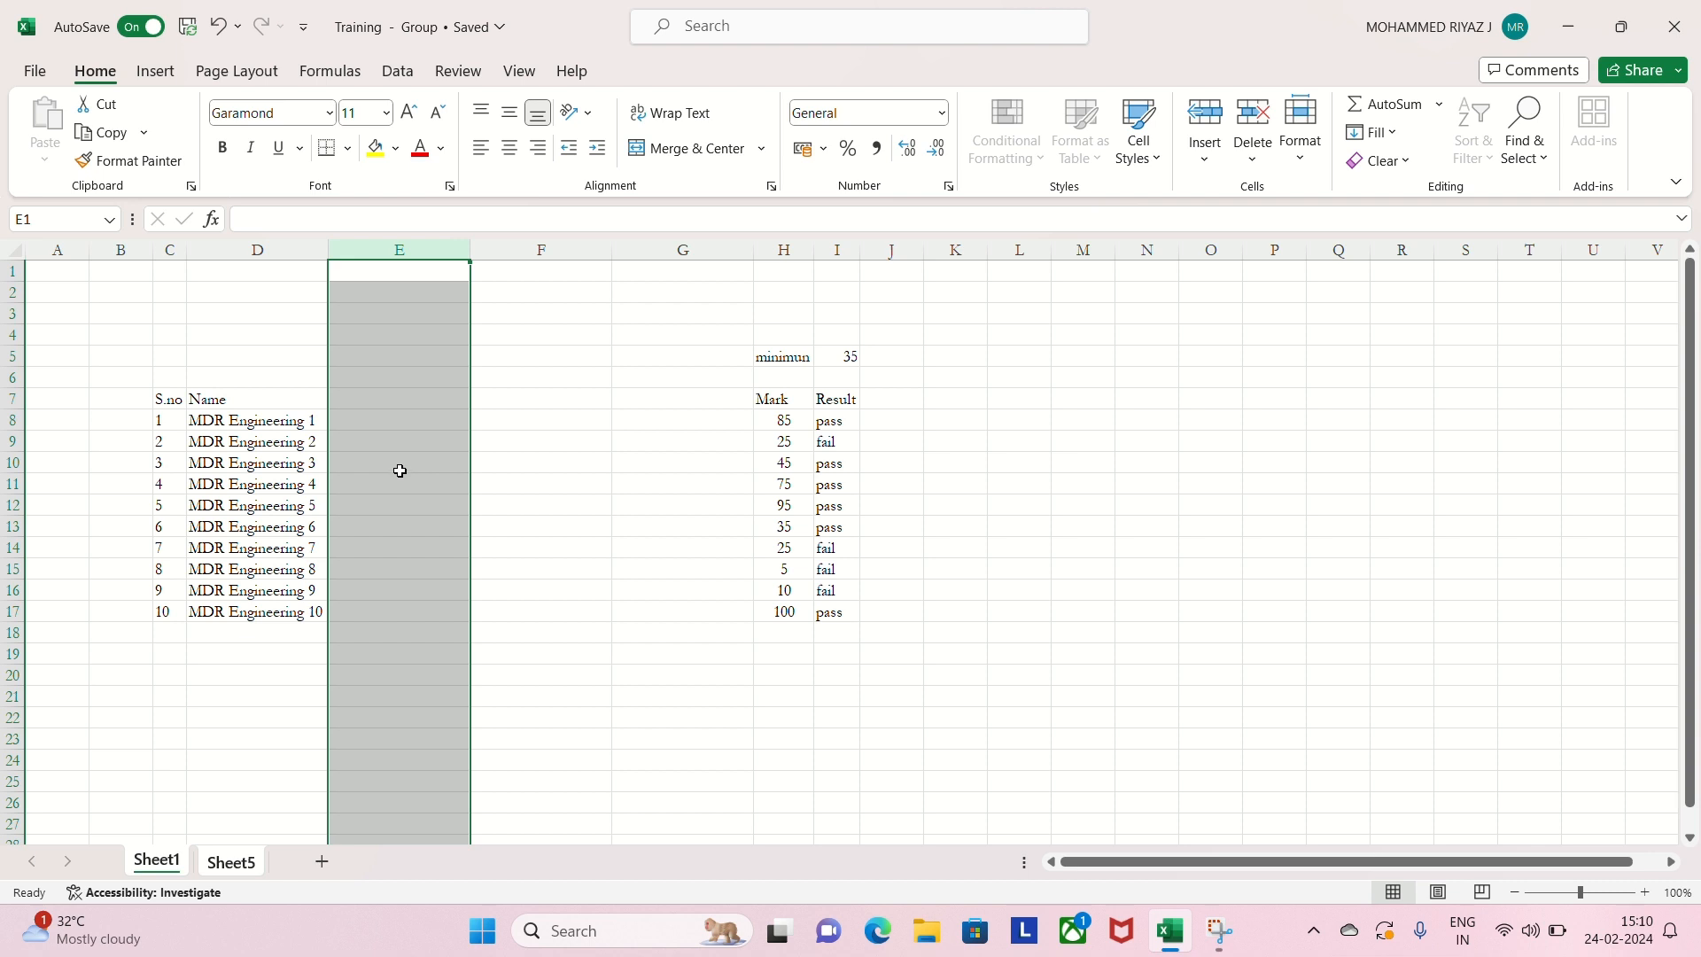
- Delete the blank column F between the Name and Mark columns
{"action": "left_click", "coordinate": [559, 250]}
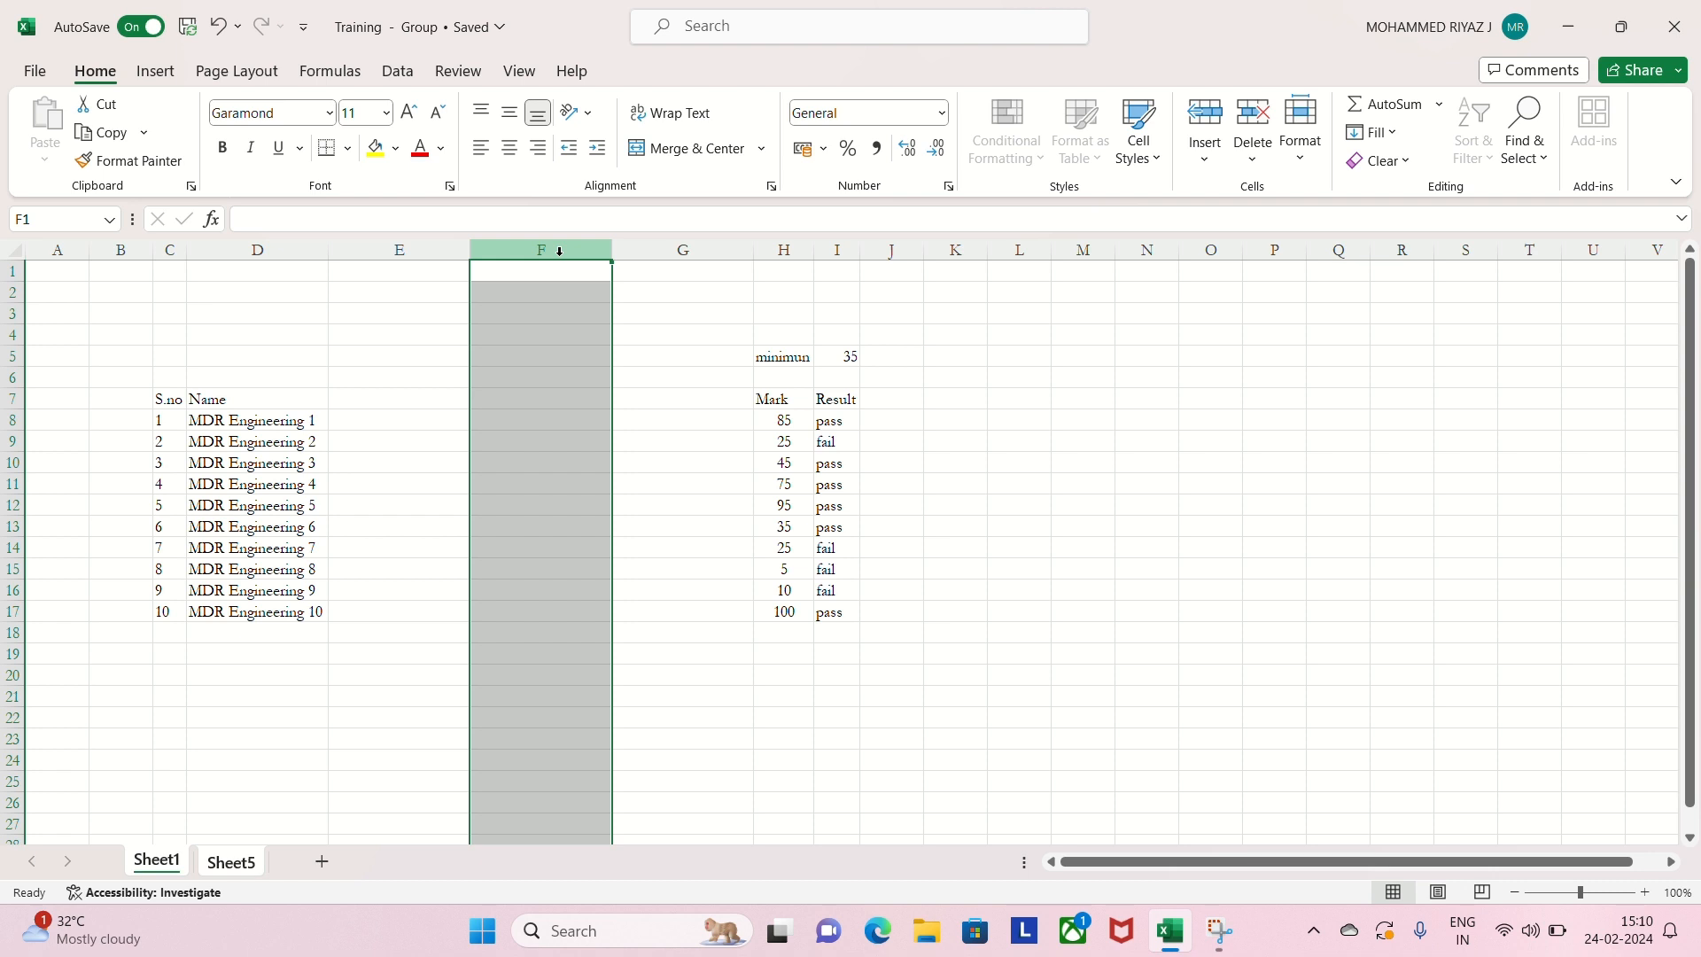
{"action": "right_click", "coordinate": [559, 250]}
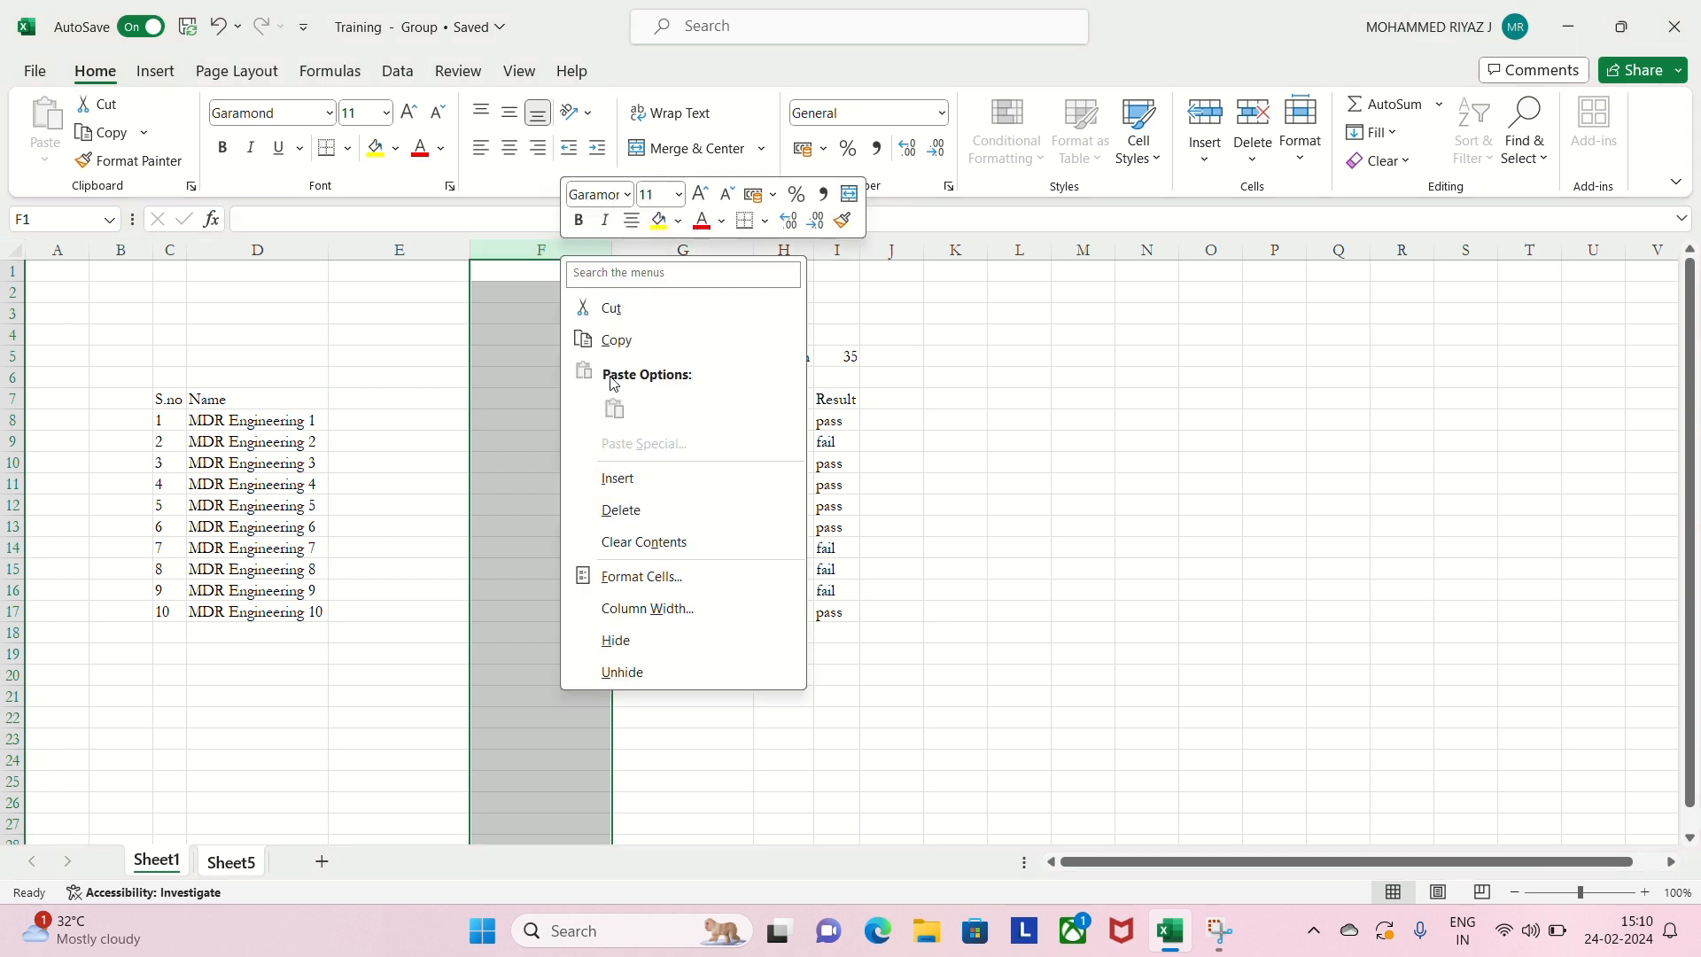
{"action": "left_click", "coordinate": [633, 513]}
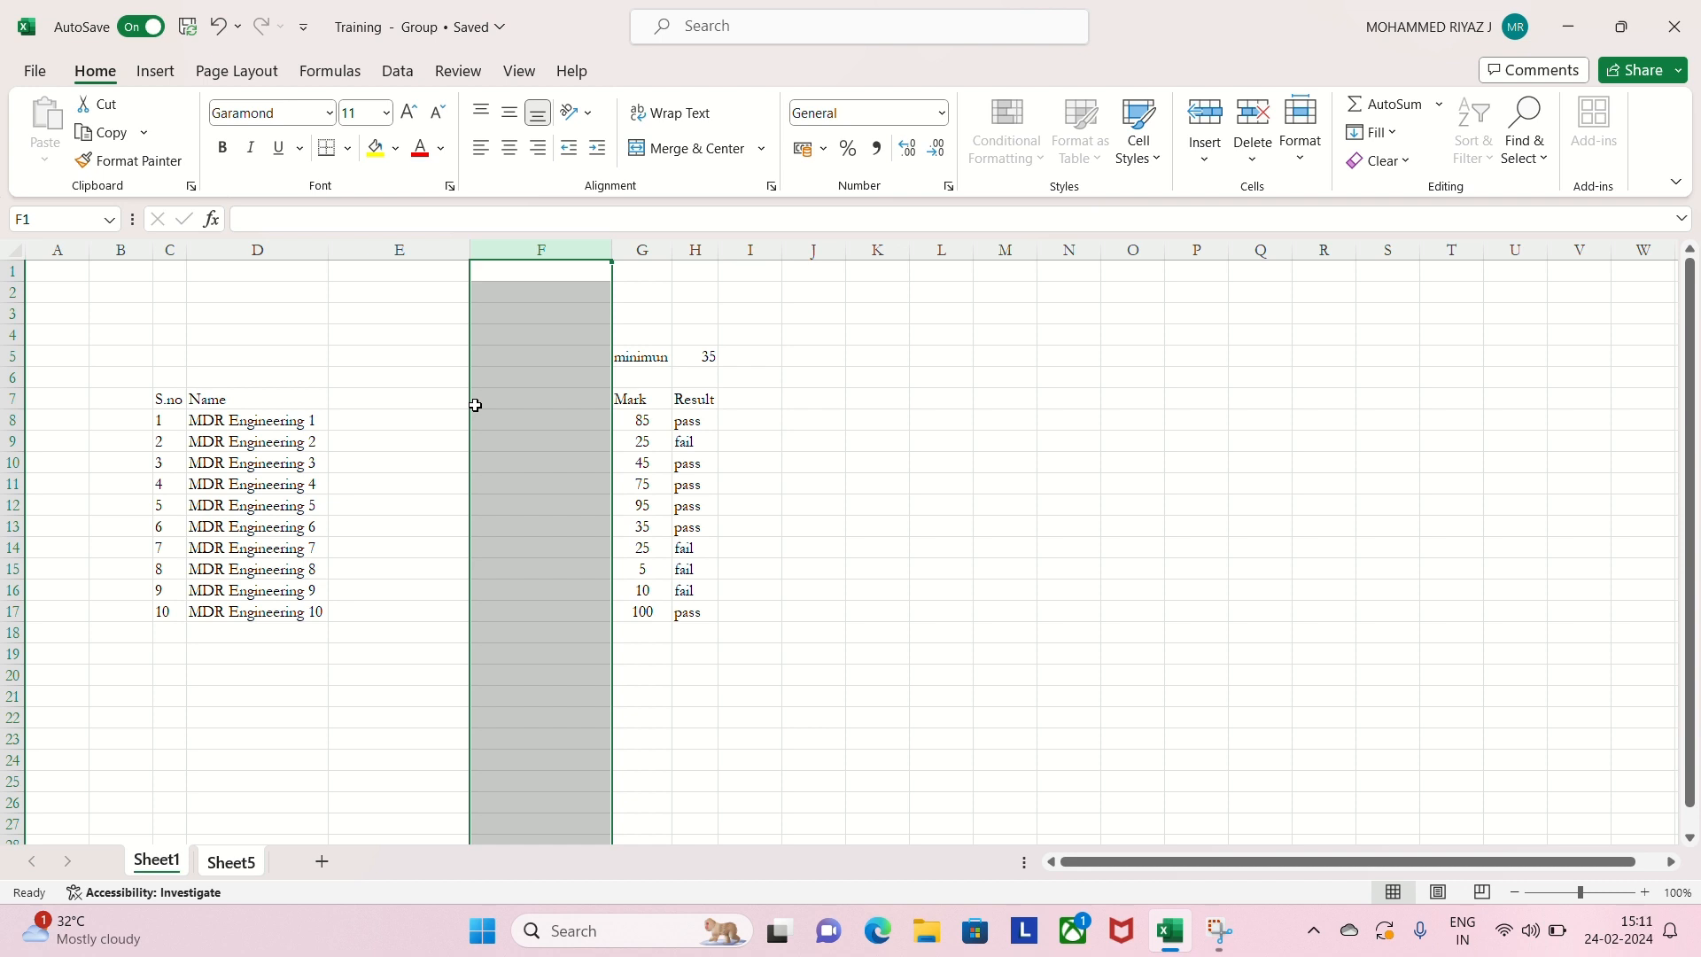
- Undo the last two column changes and redo both of them
{"action": "key", "text": "ctrl+z"}
{"action": "key", "text": "ctrl+z"}
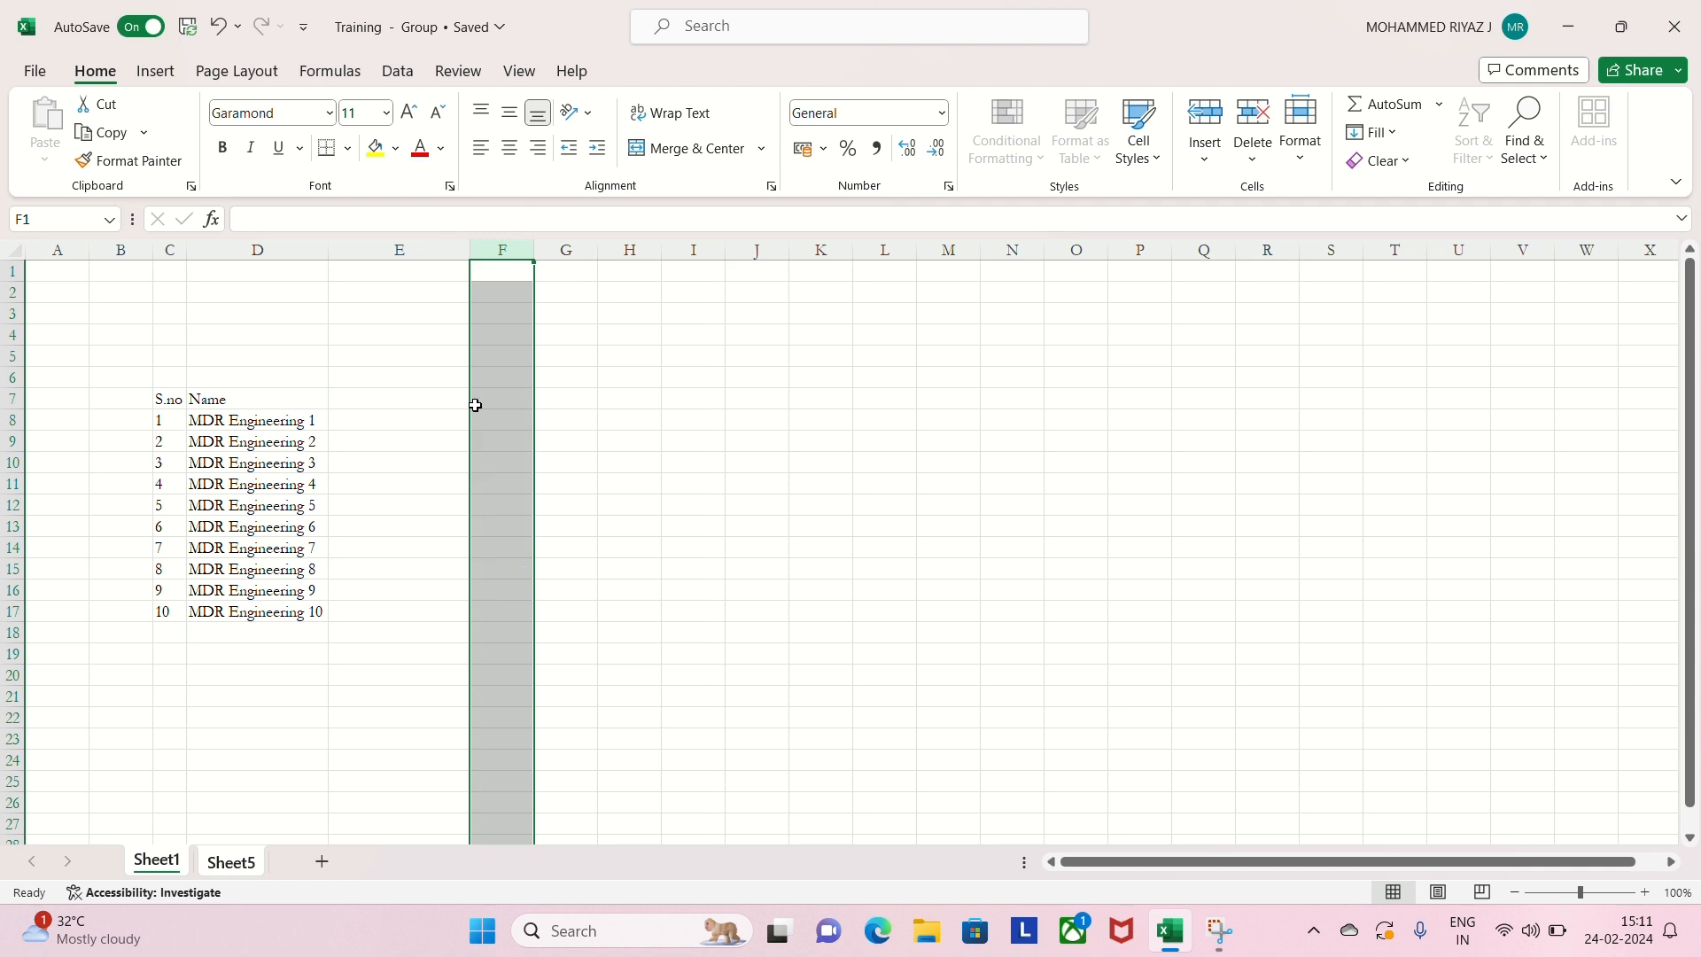
{"action": "key", "text": "ctrl+y"}
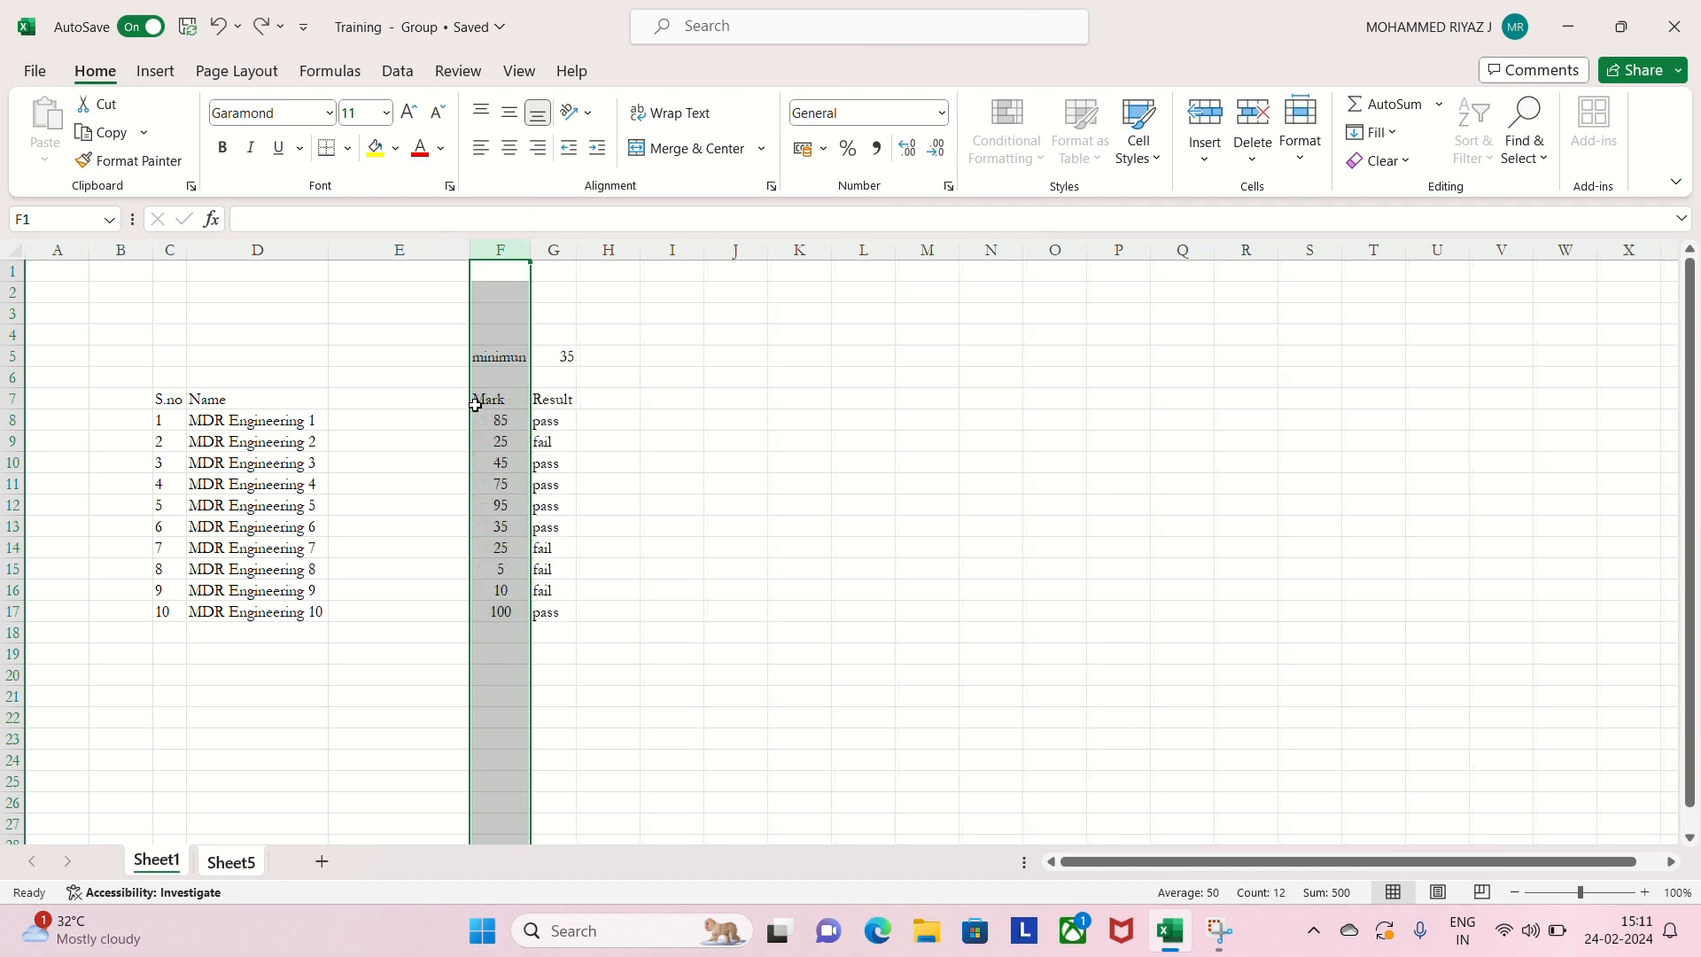
{"action": "key", "text": "ctrl+y"}
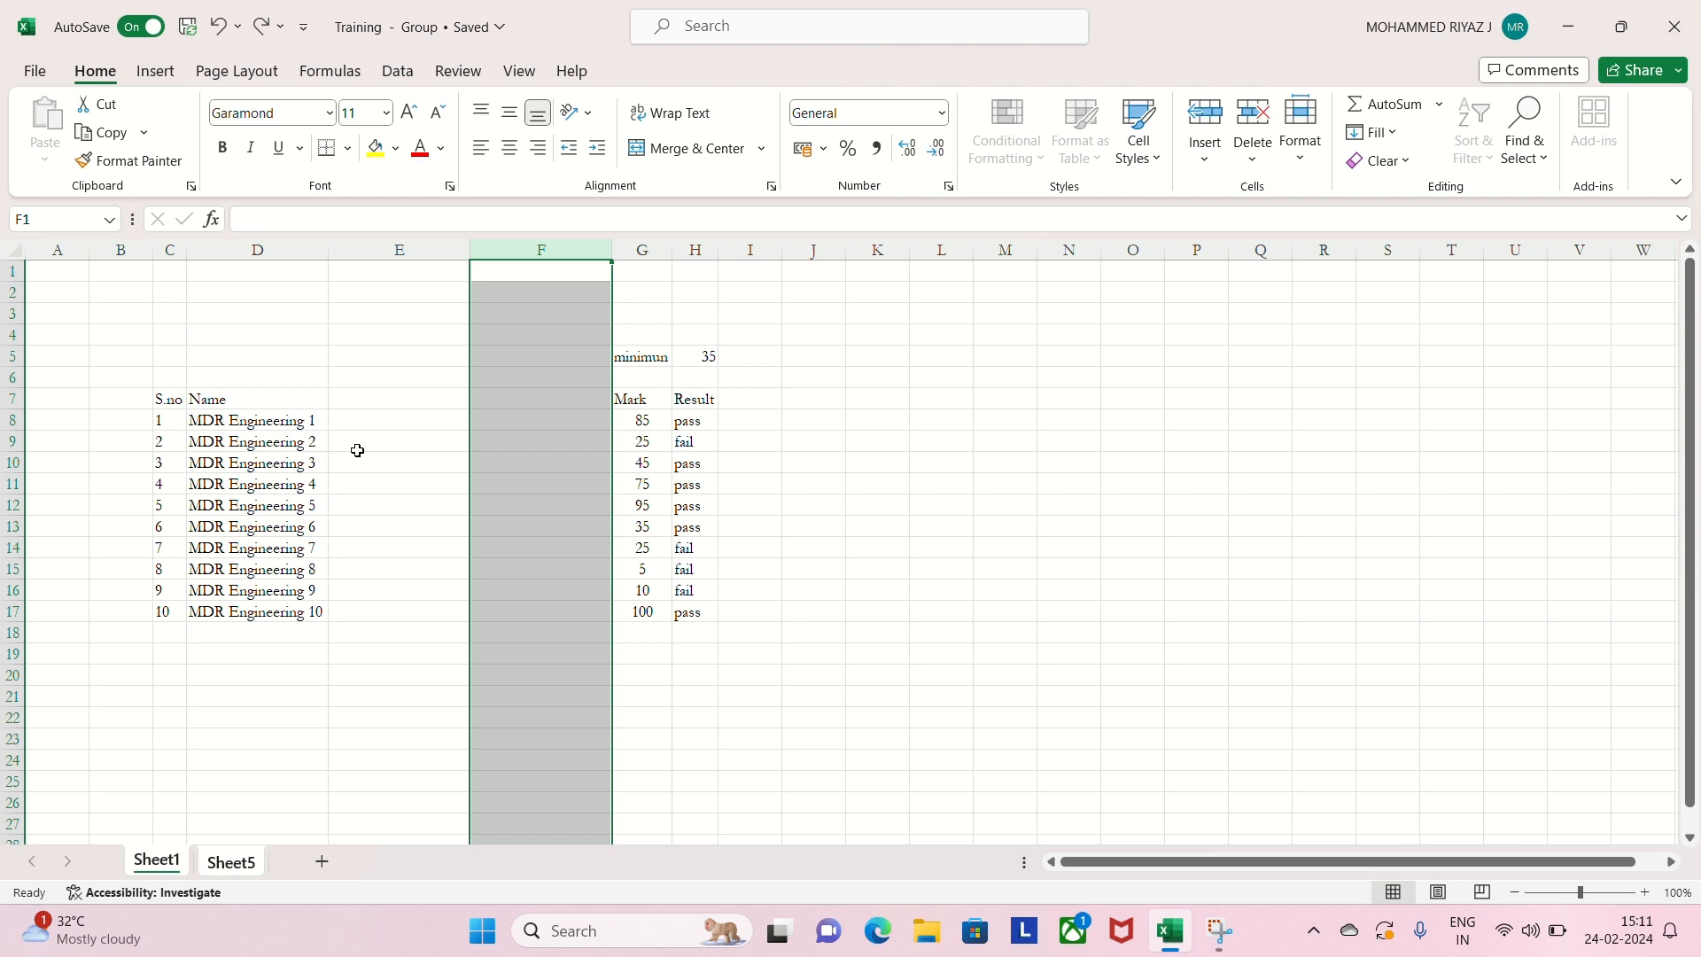
- Try inserting a blank row above row 10 (MDR Engineering 3), and undo the insertion
{"action": "left_click", "coordinate": [7, 463]}
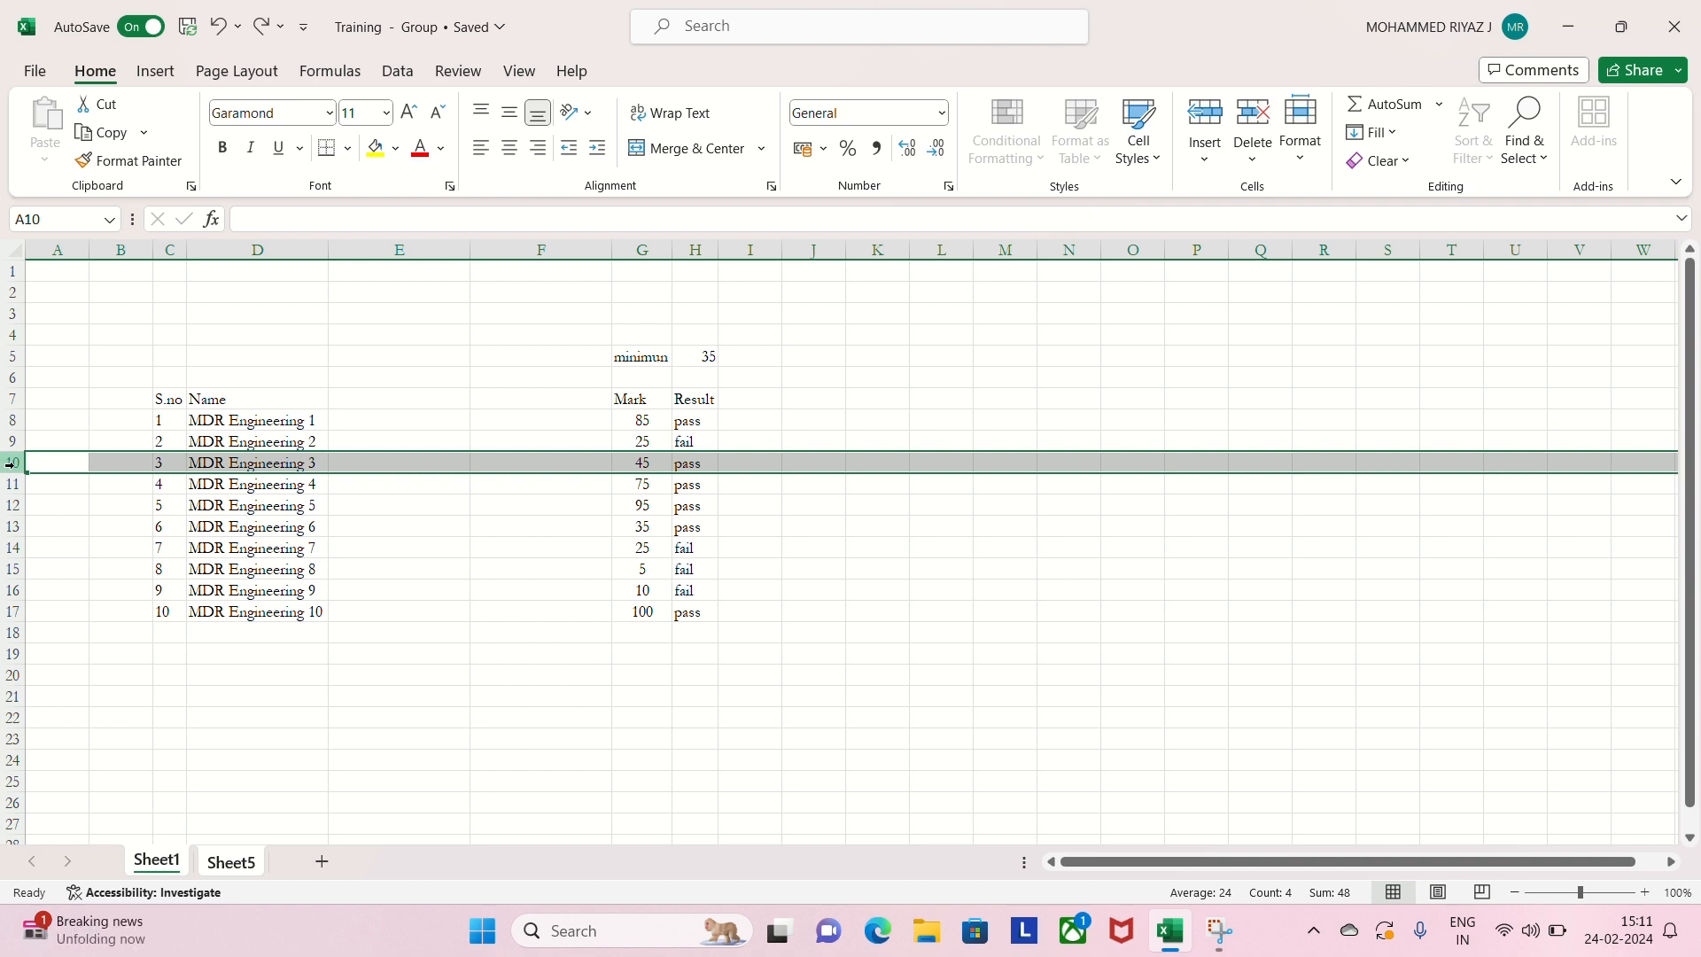
{"action": "right_click", "coordinate": [8, 462]}
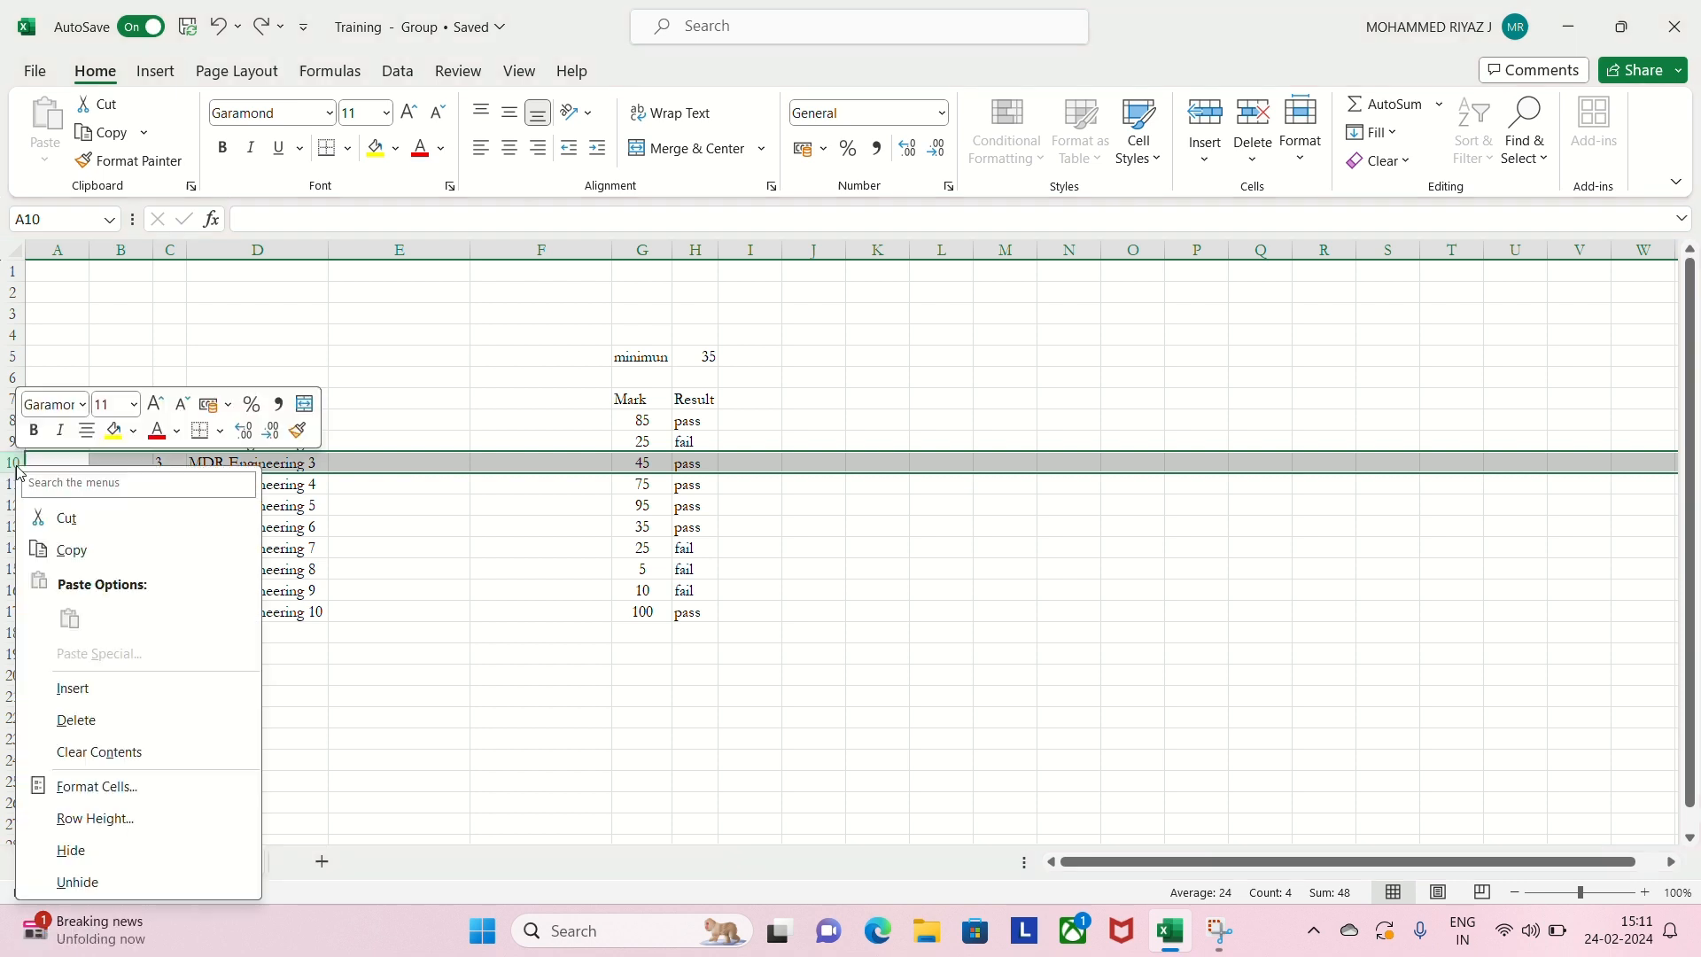
{"action": "left_click", "coordinate": [115, 689]}
{"action": "left_click", "coordinate": [468, 590]}
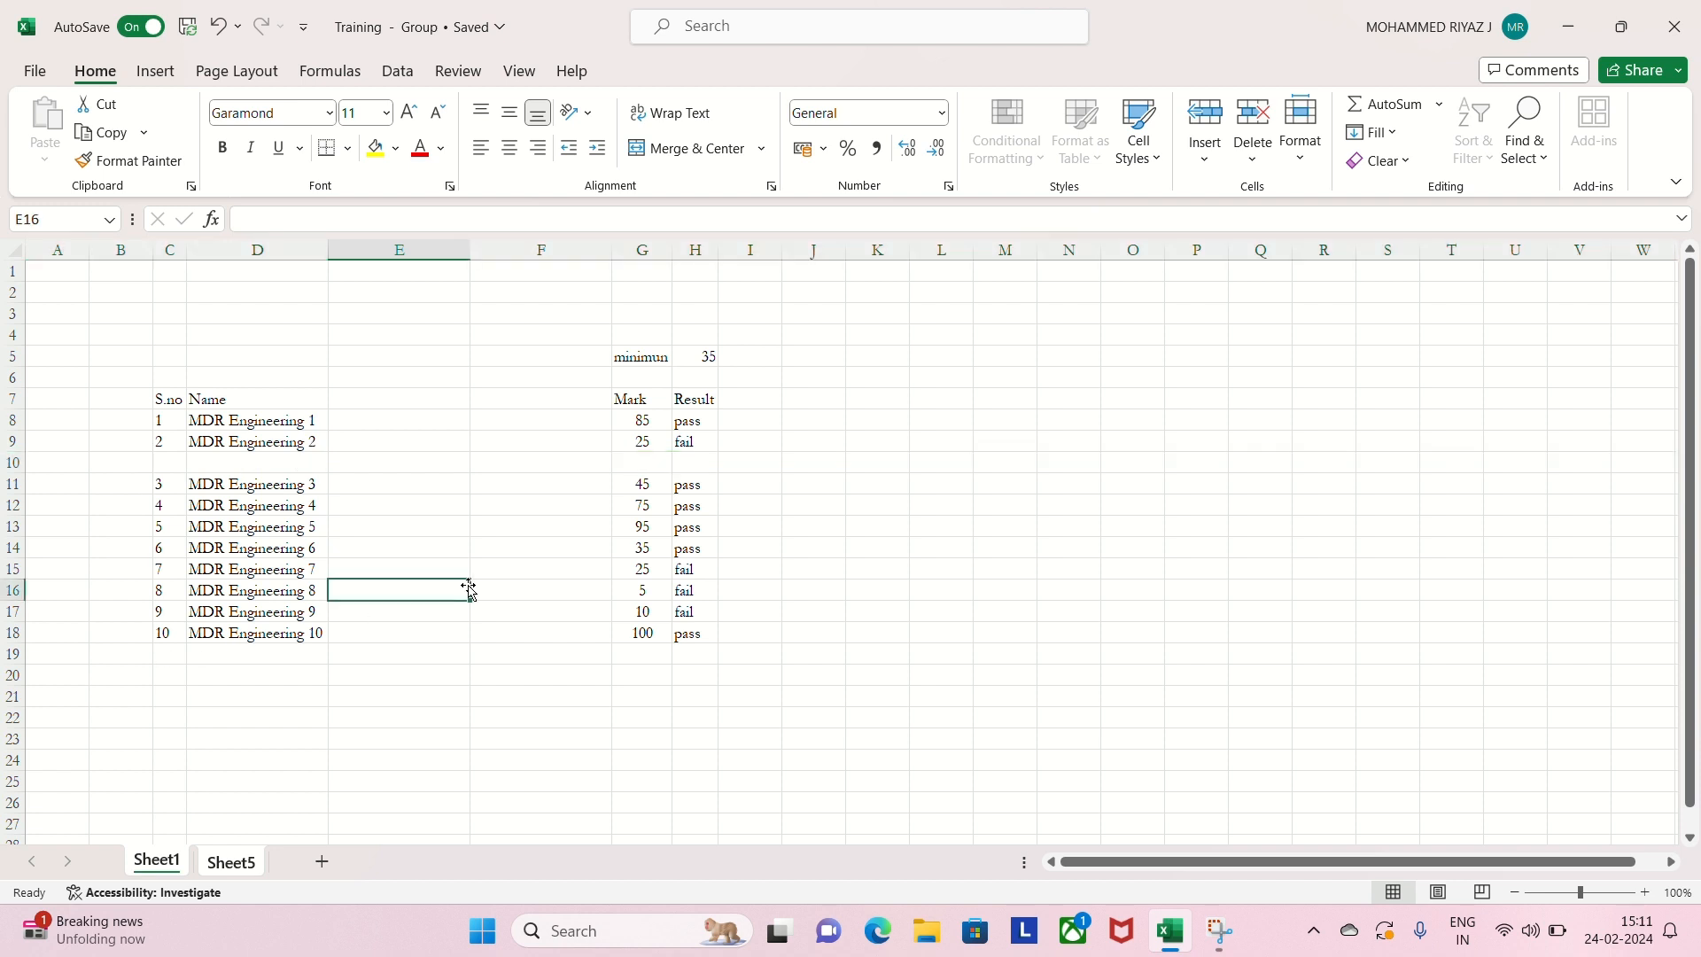
{"action": "key", "text": "ctrl+z"}
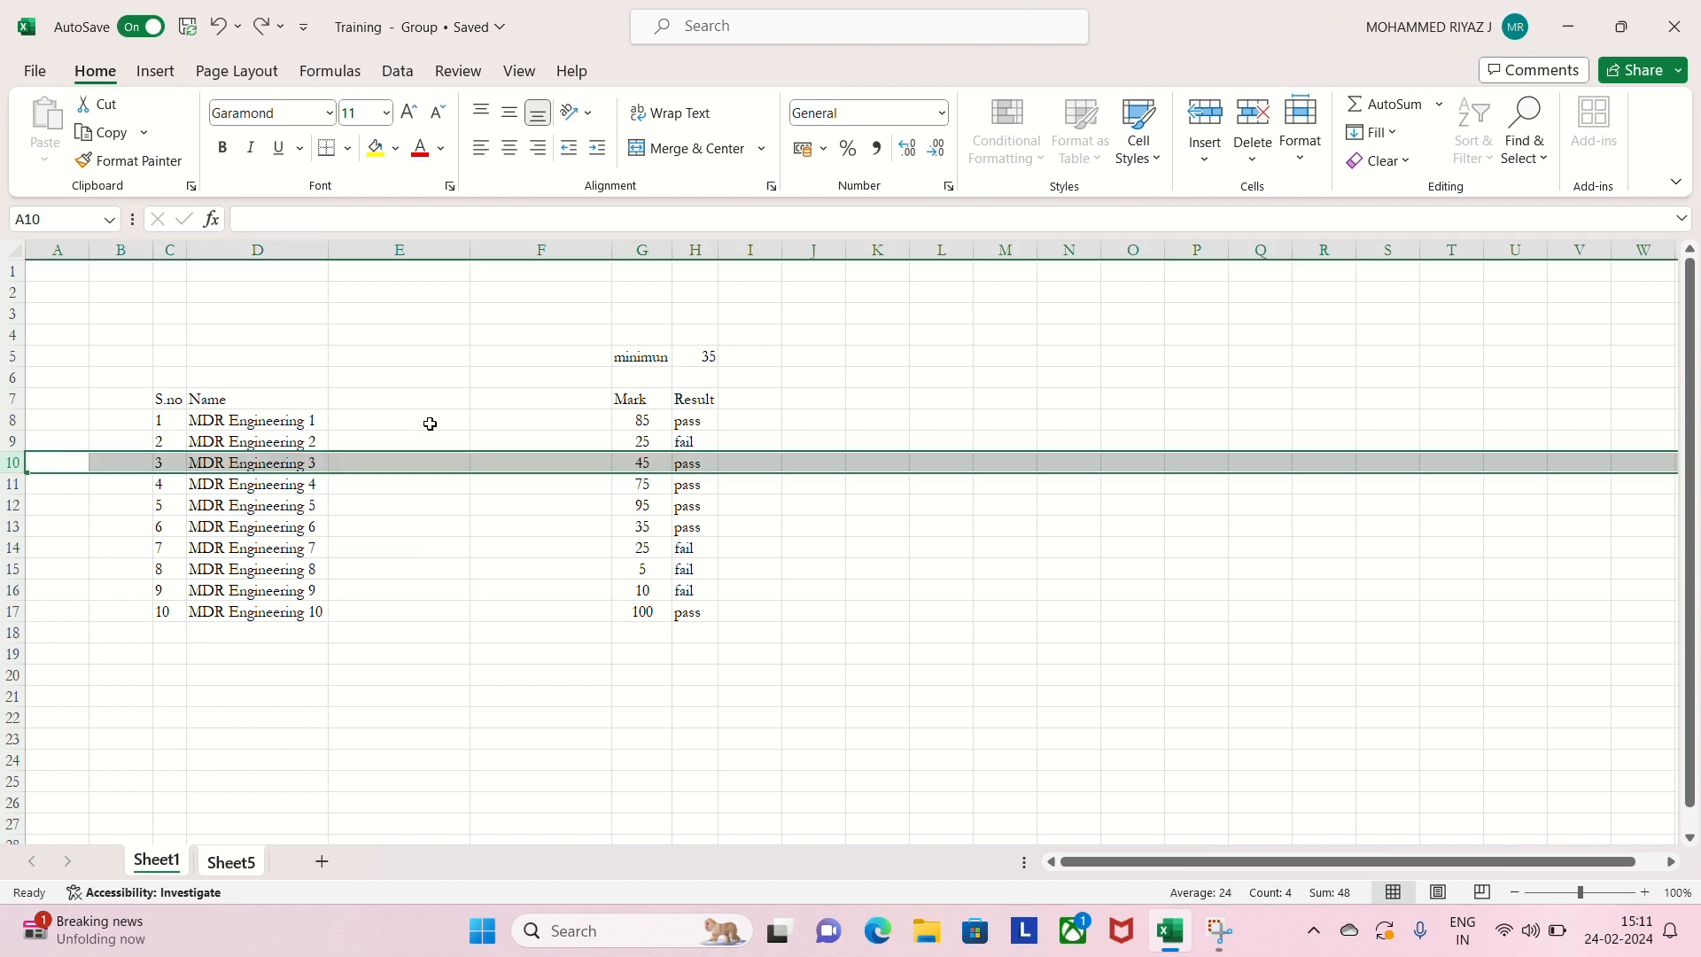
- Undo the column deletion and the three blank column insertions between the Name and Mark columns
{"action": "double_click", "coordinate": [387, 404]}
{"action": "left_click", "coordinate": [402, 540]}
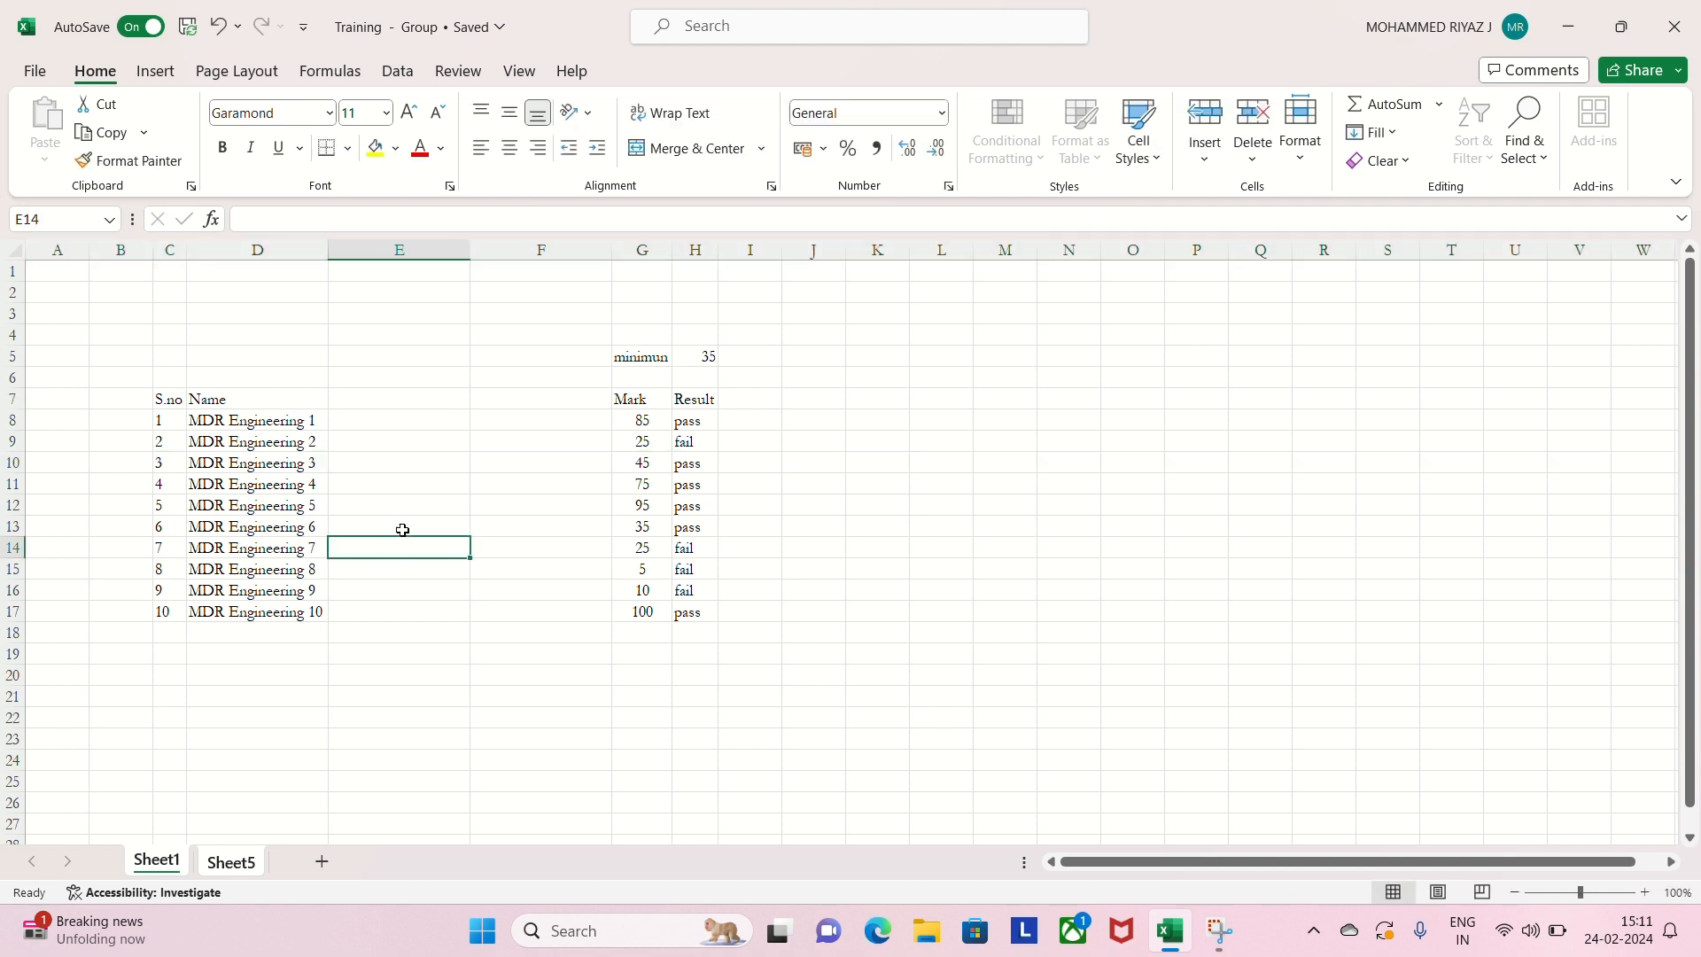
{"action": "key", "text": "ctrl+z"}
{"action": "key", "text": "ctrl+z"}
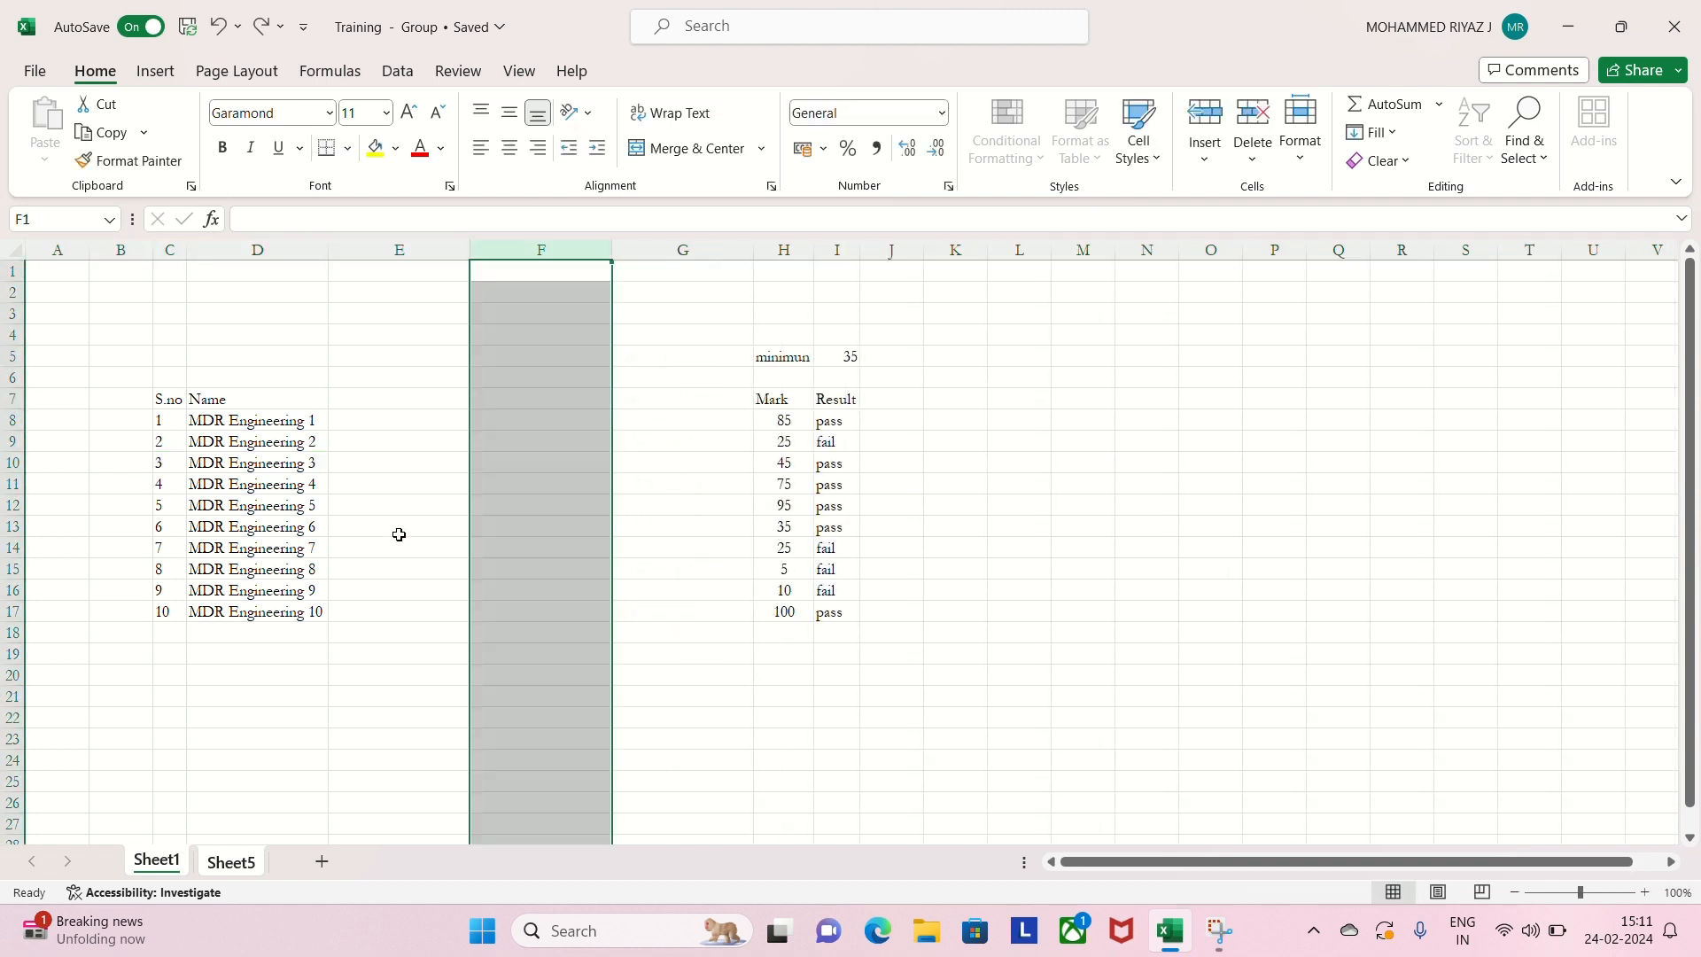
{"action": "key", "text": "ctrl+z"}
{"action": "key", "text": "ctrl+z"}
{"action": "key", "text": "ctrl+z"}
{"action": "left_click", "coordinate": [506, 531]}
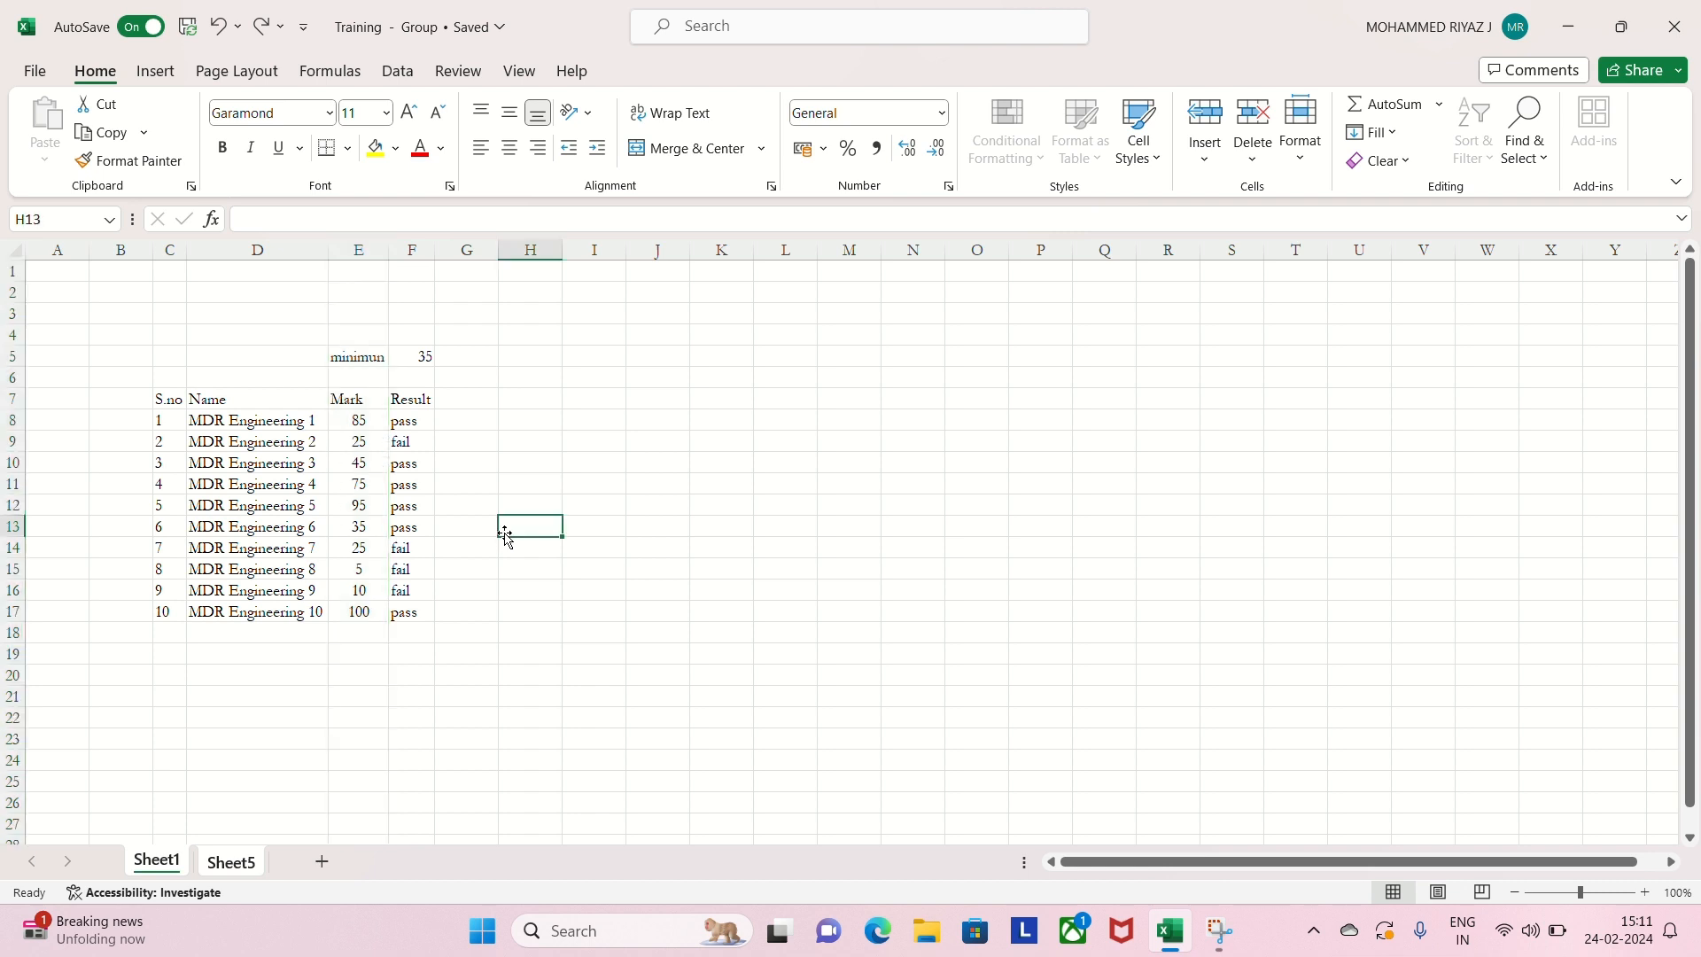
- Apply the Heading 1 cell style to the table's header row, from S.no to Result (C7:F7)
{"action": "left_click", "coordinate": [169, 400]}
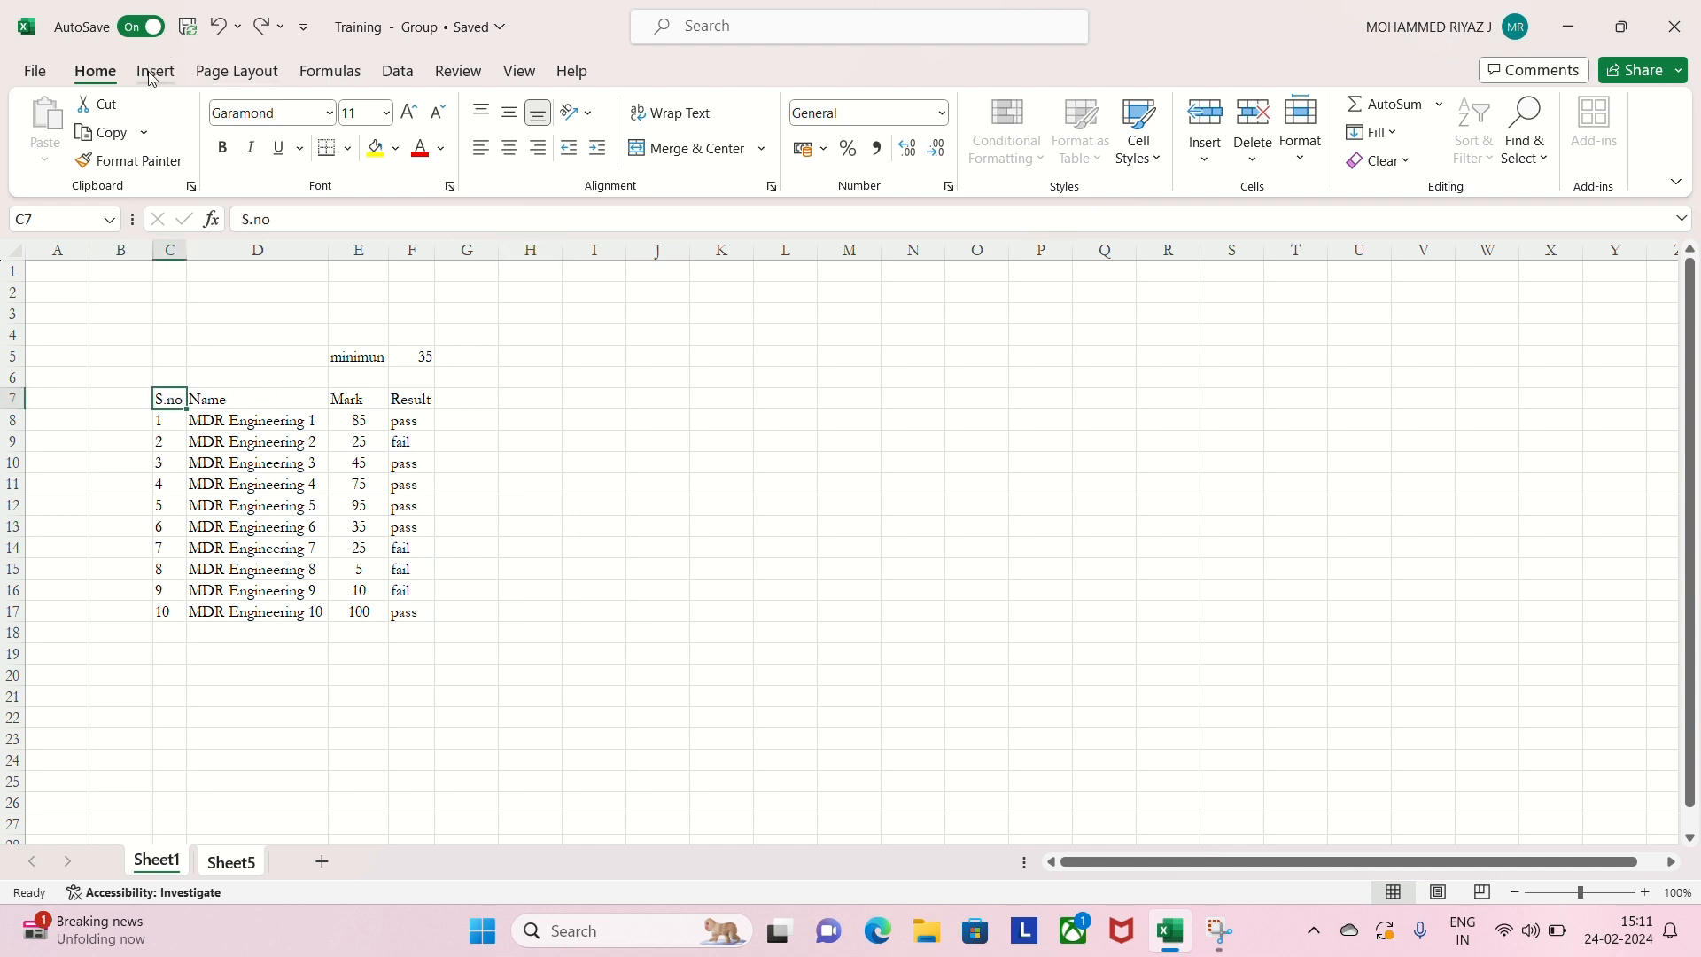
{"action": "left_click", "coordinate": [236, 419]}
{"action": "left_click_drag", "start_coordinate": [168, 401], "coordinate": [418, 403]}
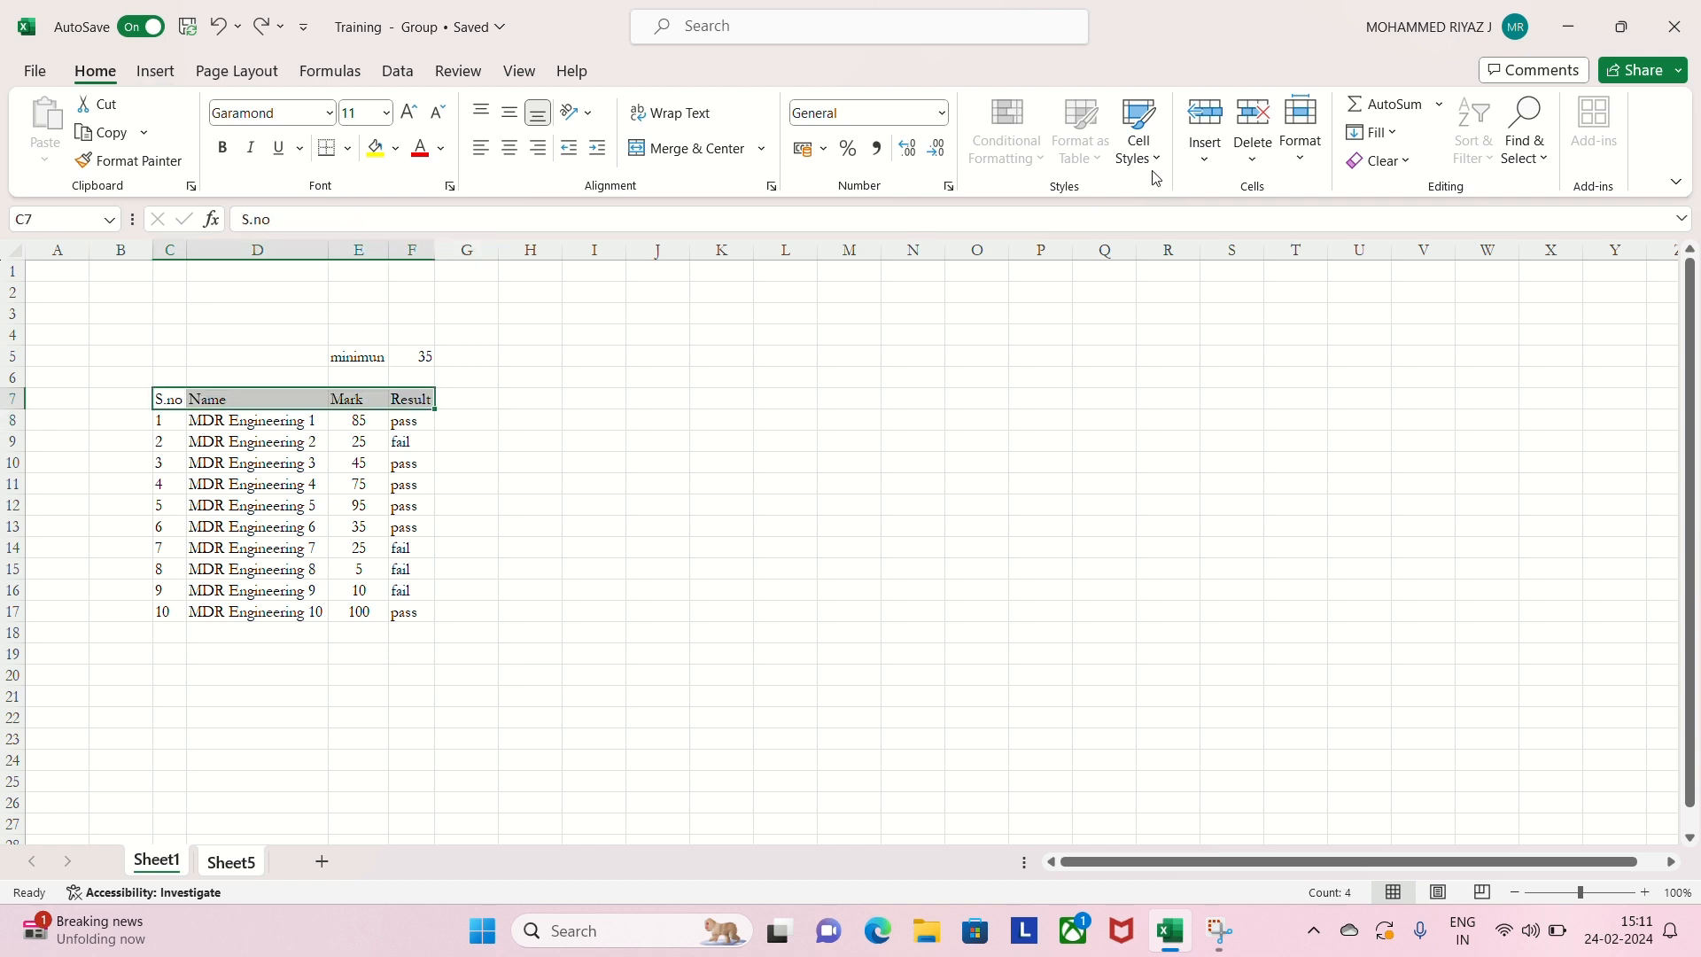
{"action": "left_click", "coordinate": [1151, 164]}
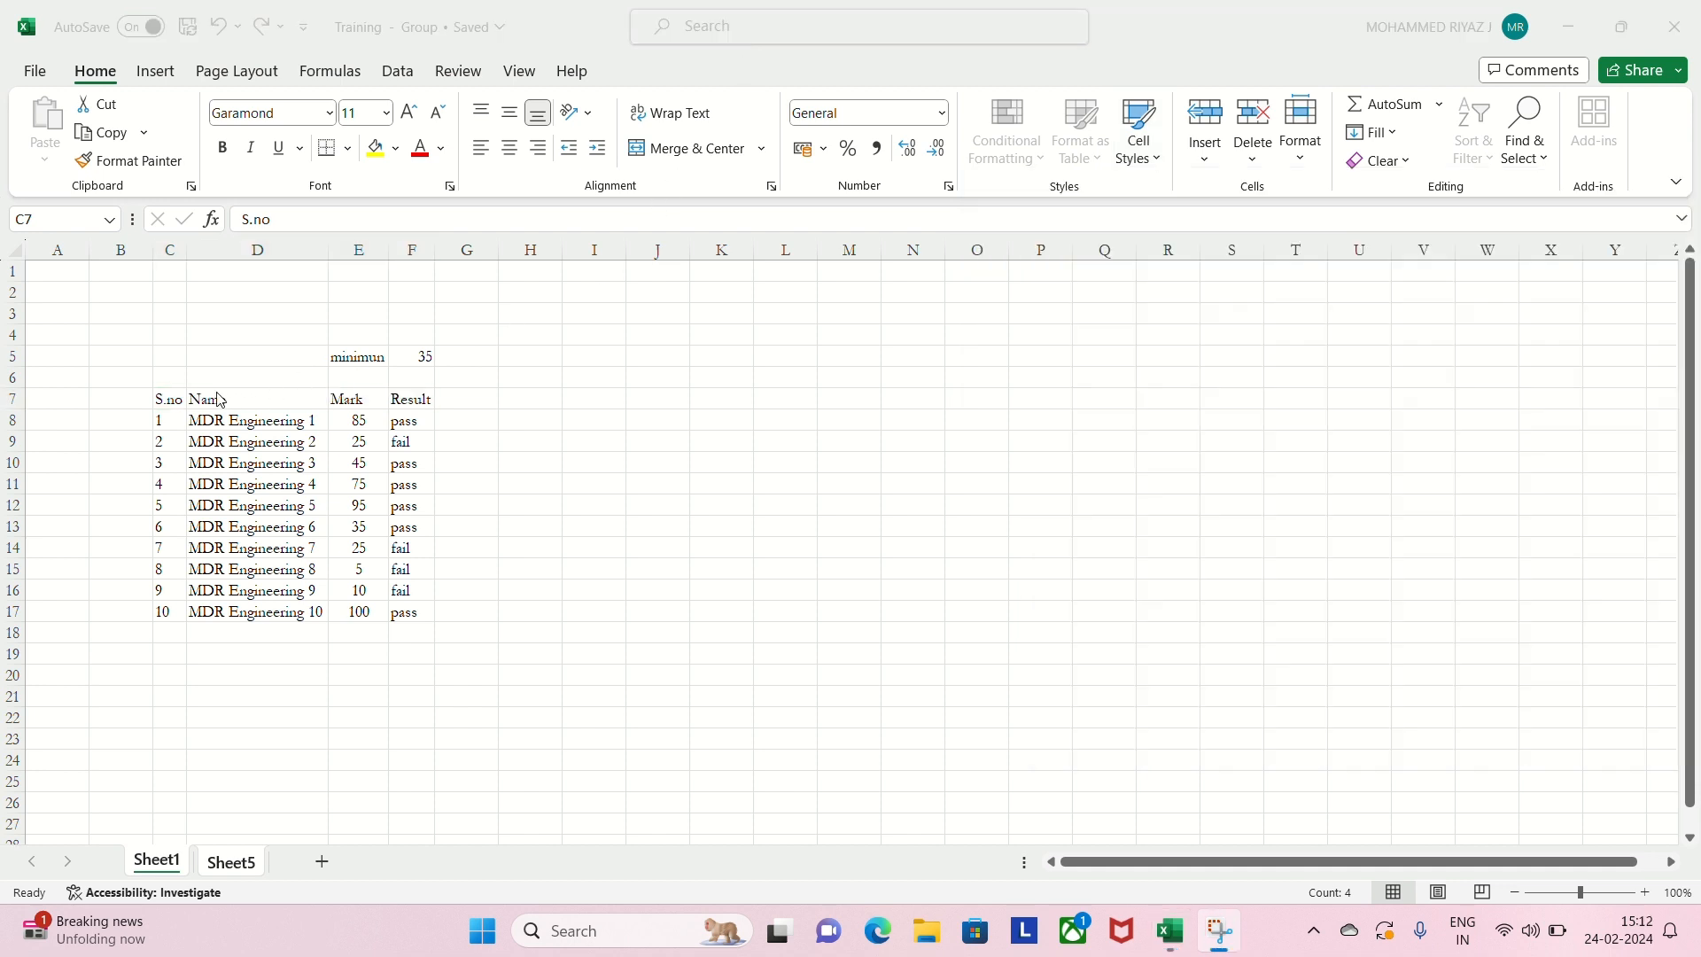
{"action": "left_click", "coordinate": [168, 400]}
{"action": "left_click_drag", "start_coordinate": [165, 400], "coordinate": [406, 401]}
{"action": "left_click", "coordinate": [1156, 159]}
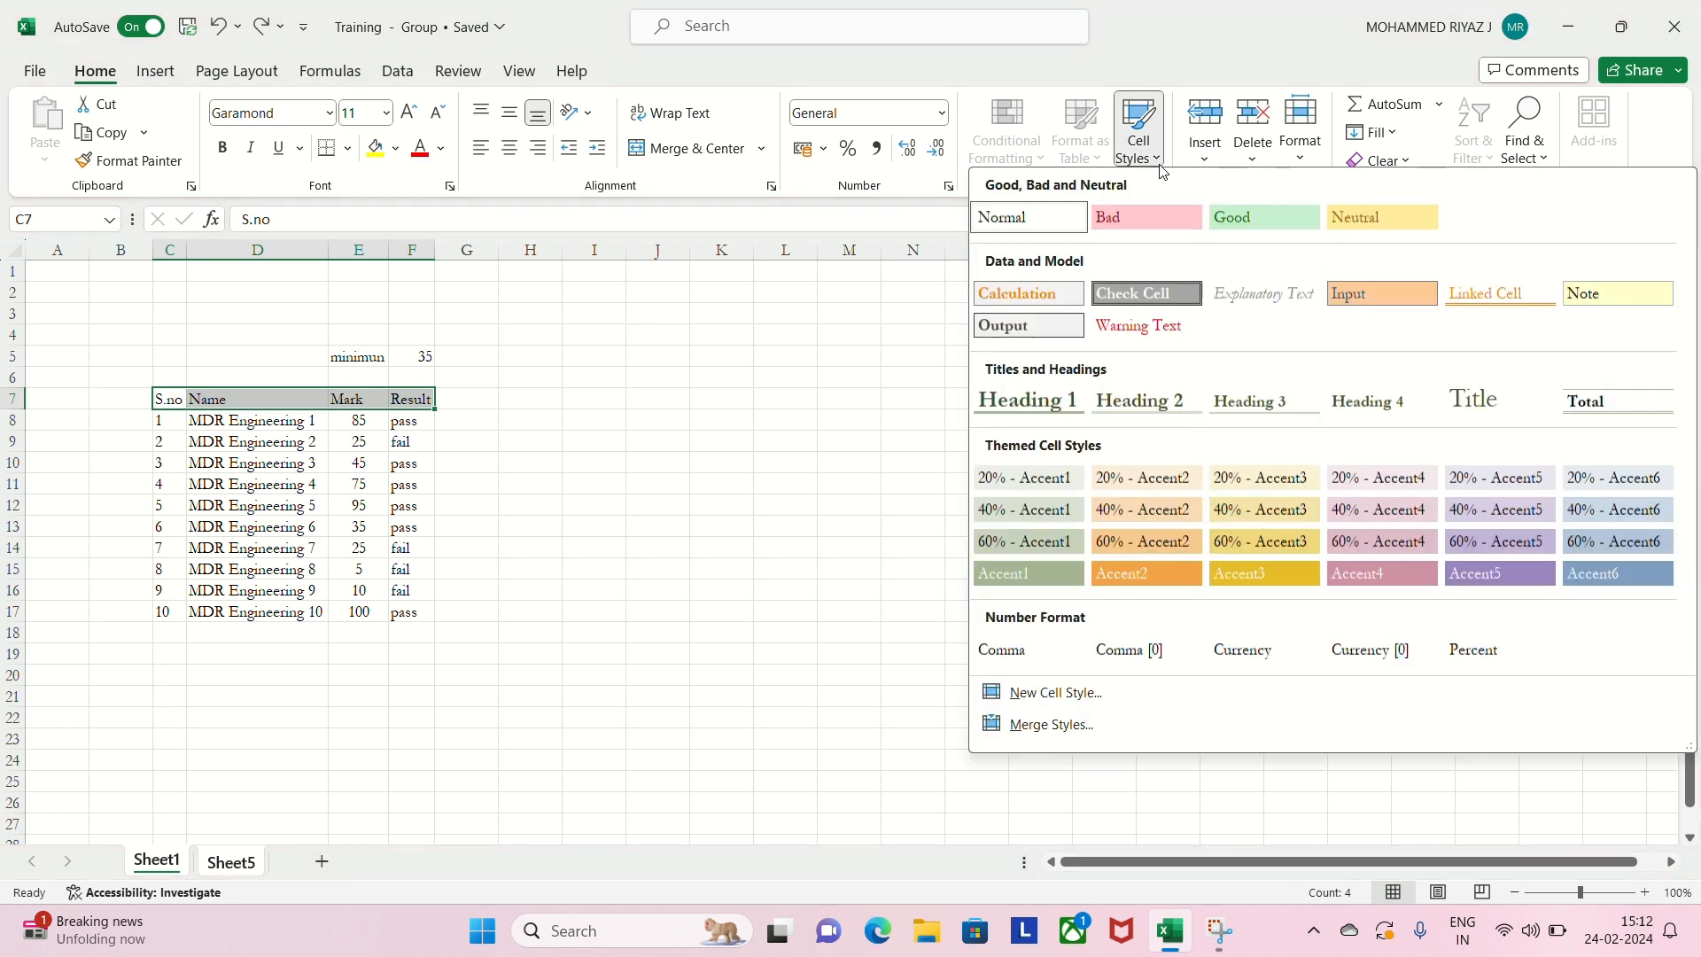
{"action": "left_click", "coordinate": [1054, 410]}
{"action": "left_click", "coordinate": [363, 493]}
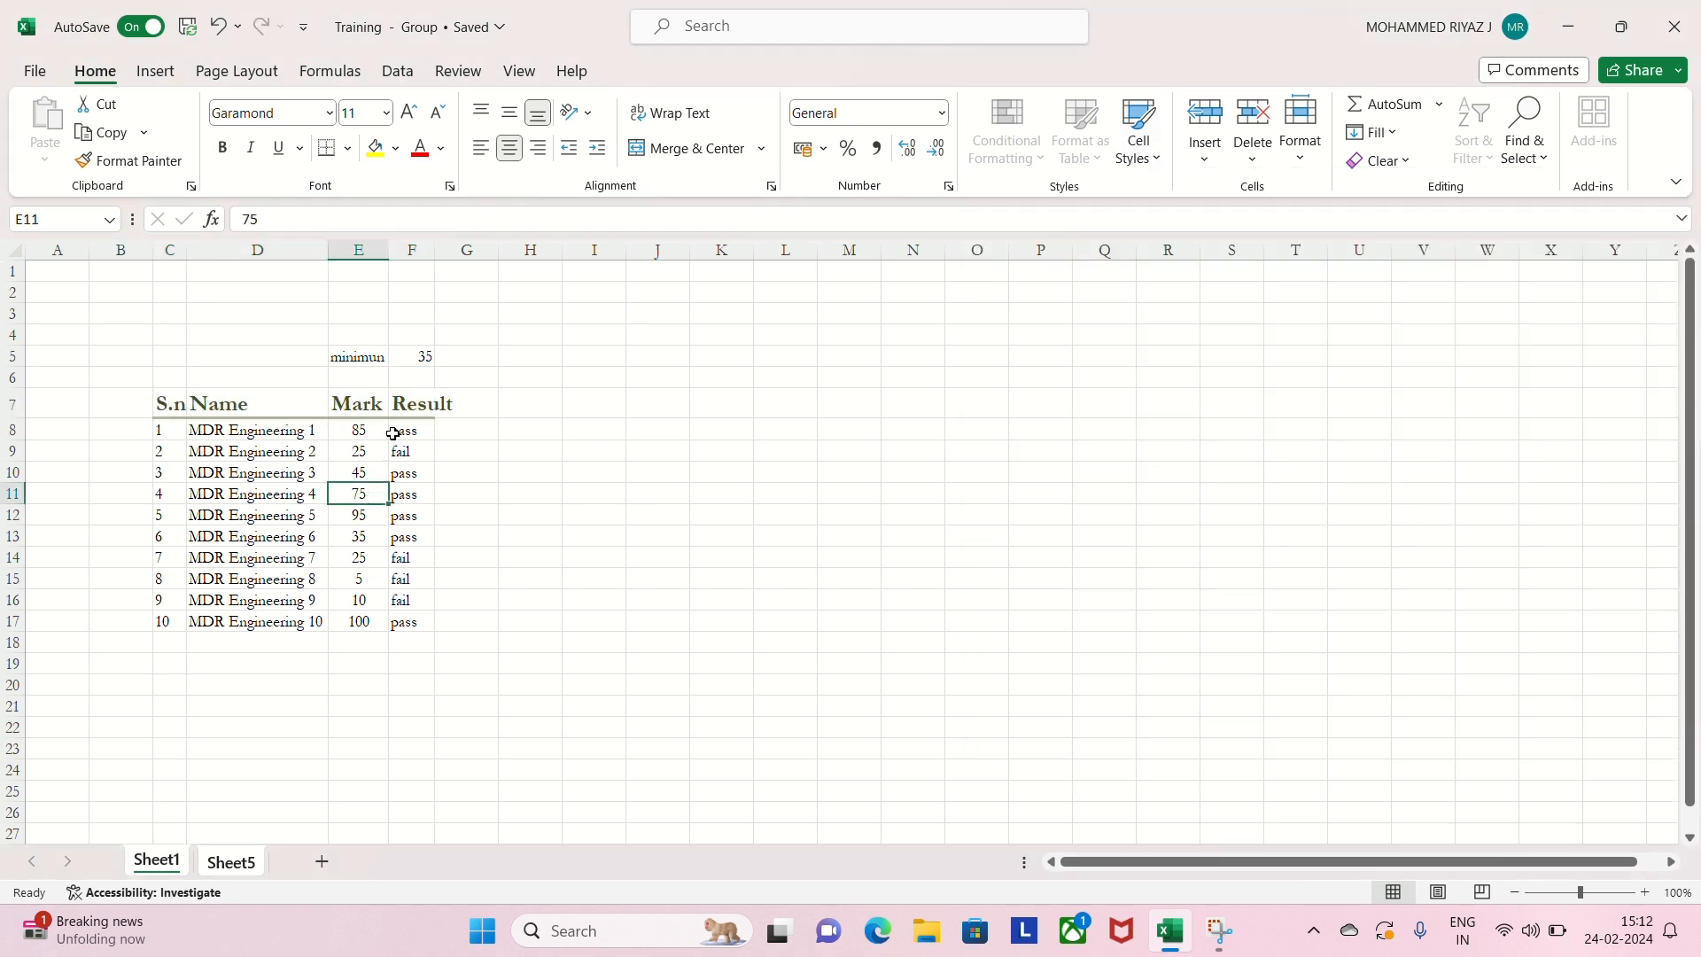
- Auto-fit the width of all columns on the sheet to their contents
{"action": "left_click", "coordinate": [10, 251]}
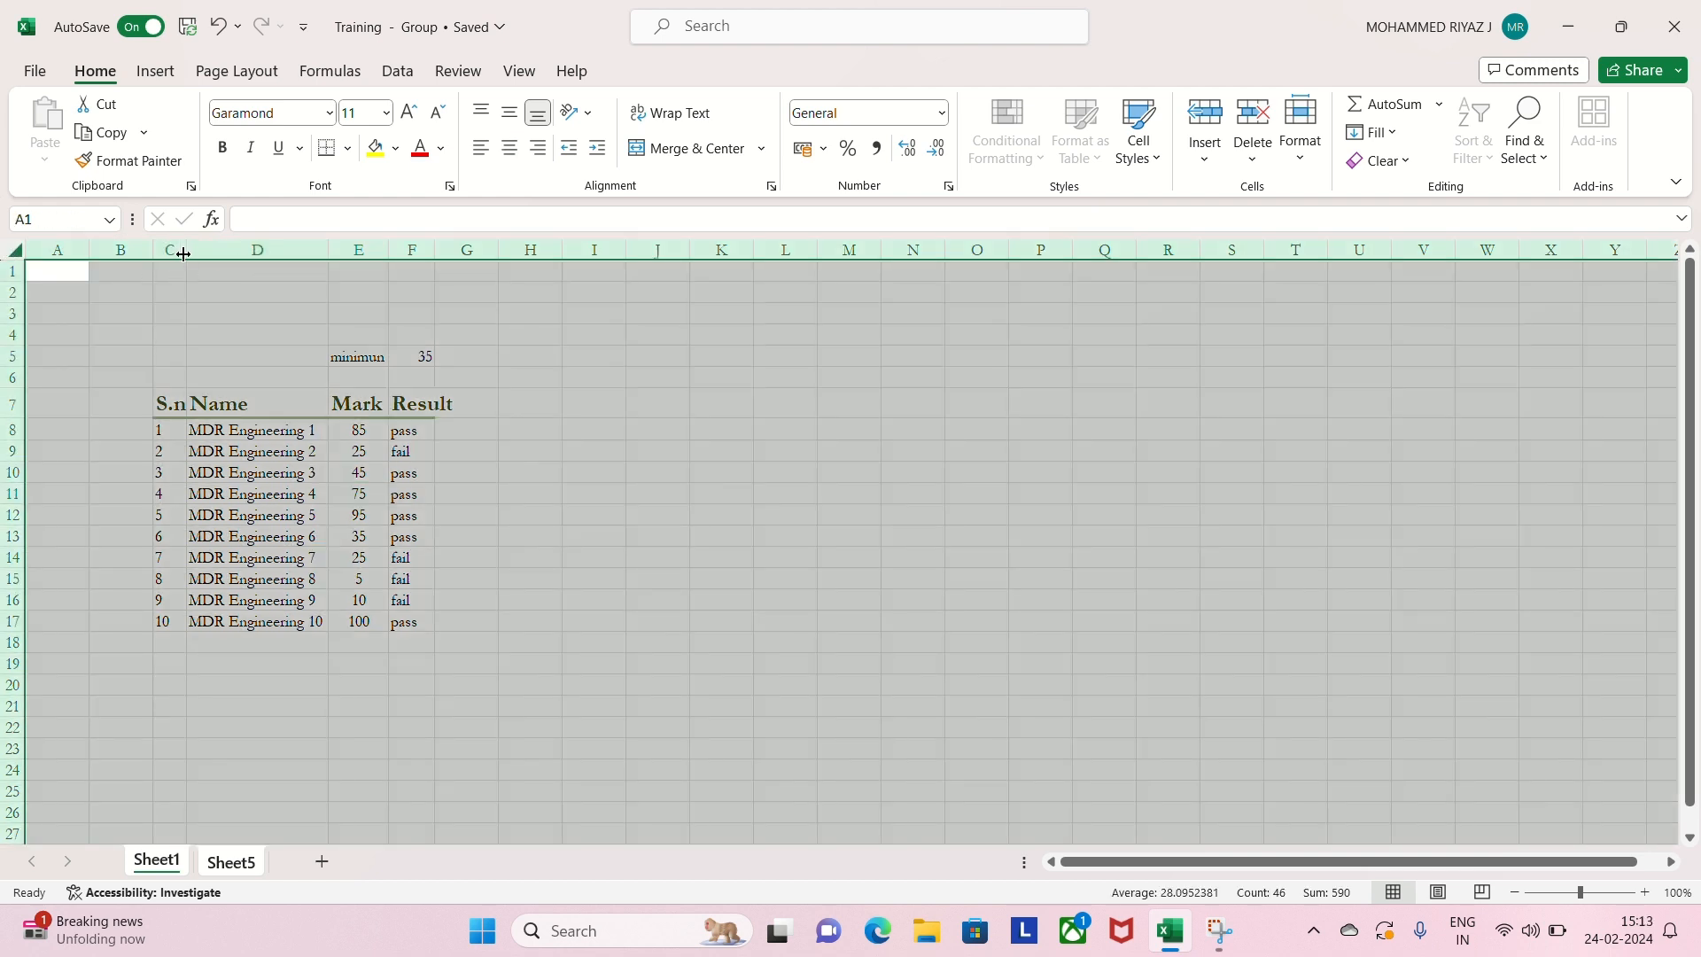
{"action": "double_click", "coordinate": [186, 250]}
{"action": "left_click", "coordinate": [509, 431]}
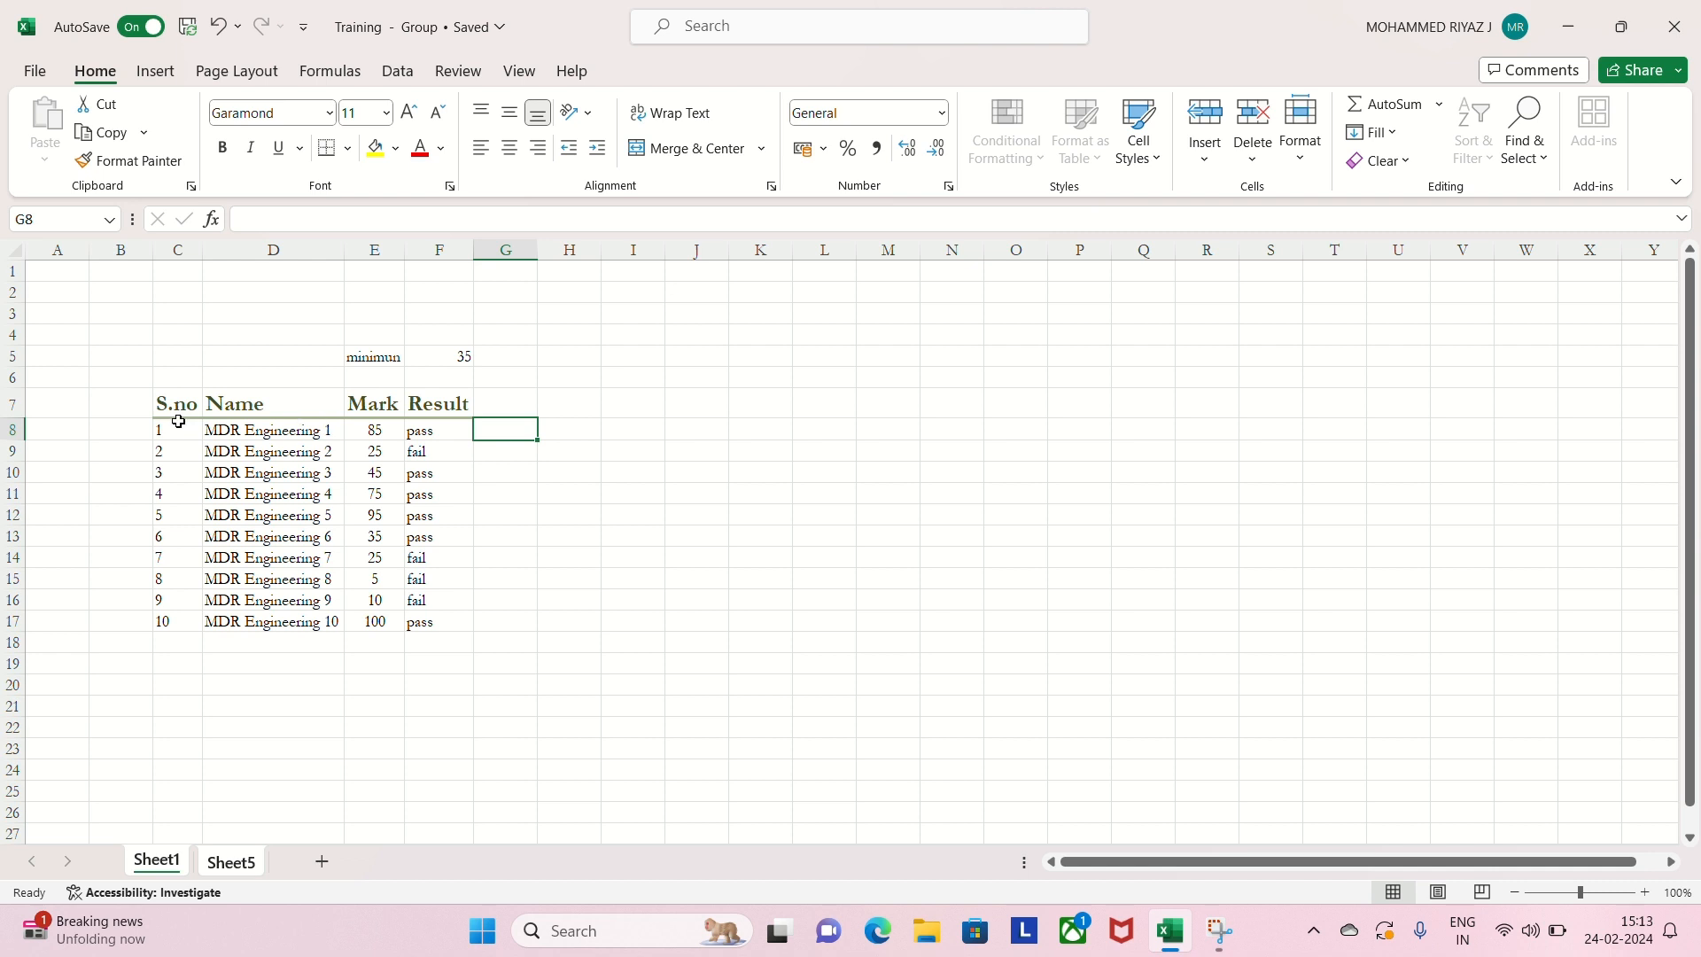
- Apply the 40% - Accent2 cell style to the S.no, Name and Mark data cells (C8:E17)
{"action": "mouse_move", "coordinate": [162, 432]}
{"action": "left_mouse_down"}
{"action": "mouse_move", "coordinate": [266, 454]}
{"action": "mouse_move", "coordinate": [300, 619]}
{"action": "mouse_move", "coordinate": [375, 620]}
{"action": "left_mouse_up"}
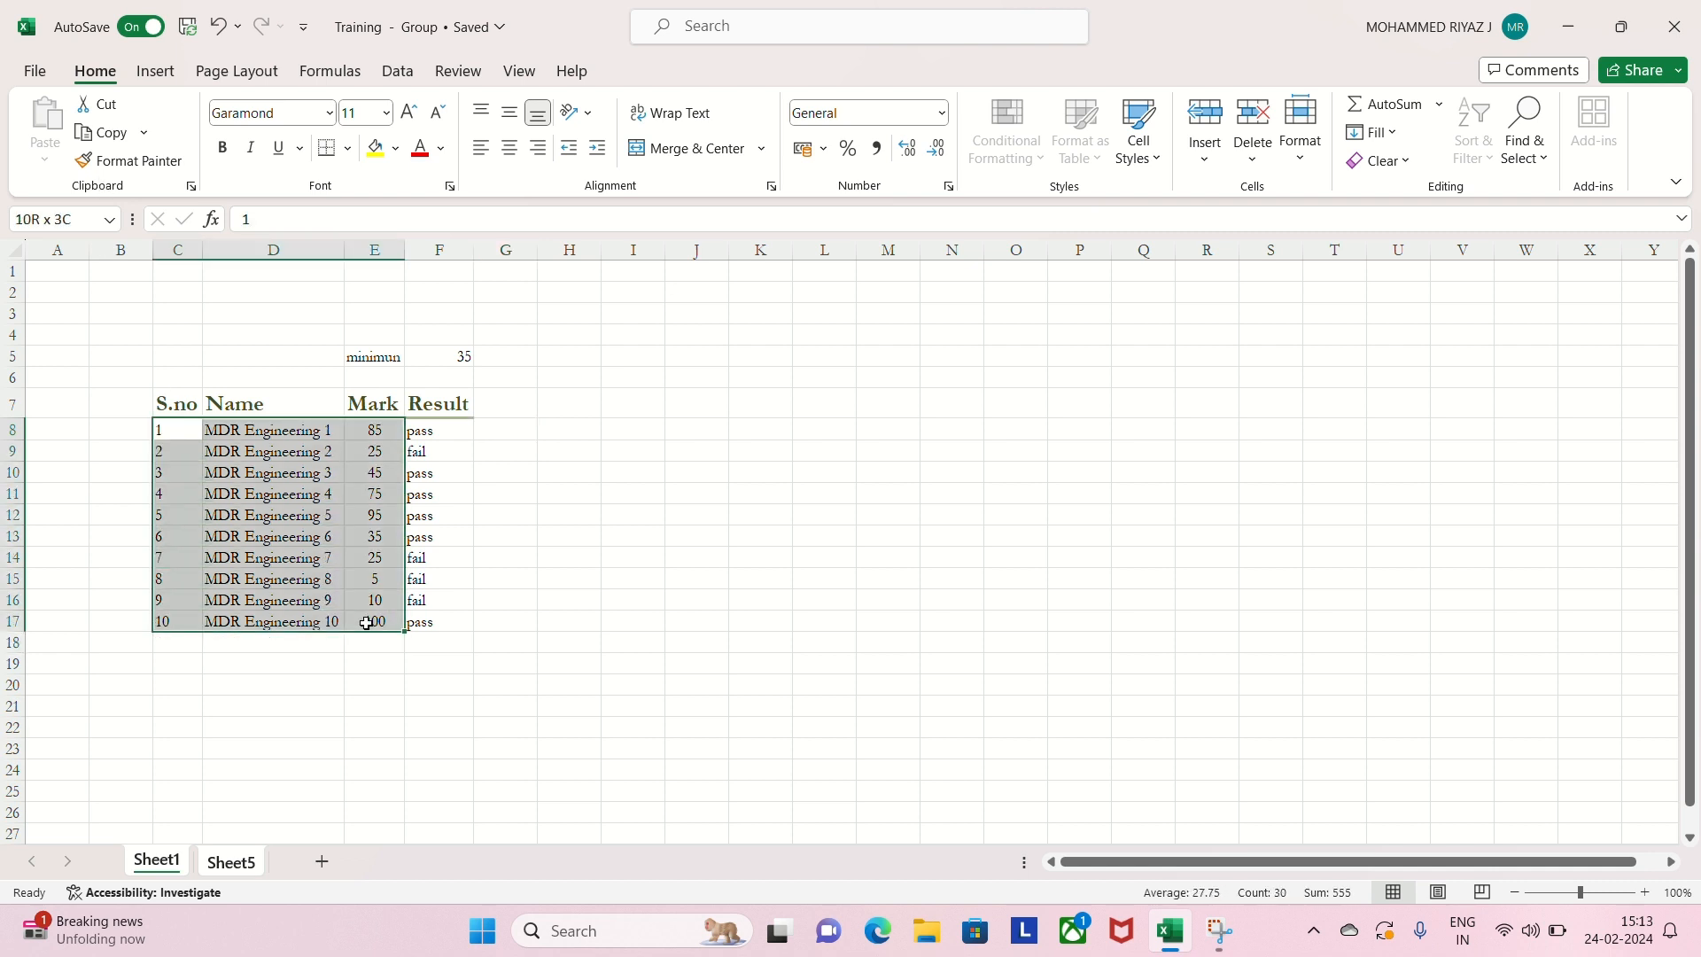
{"action": "left_click", "coordinate": [1157, 164]}
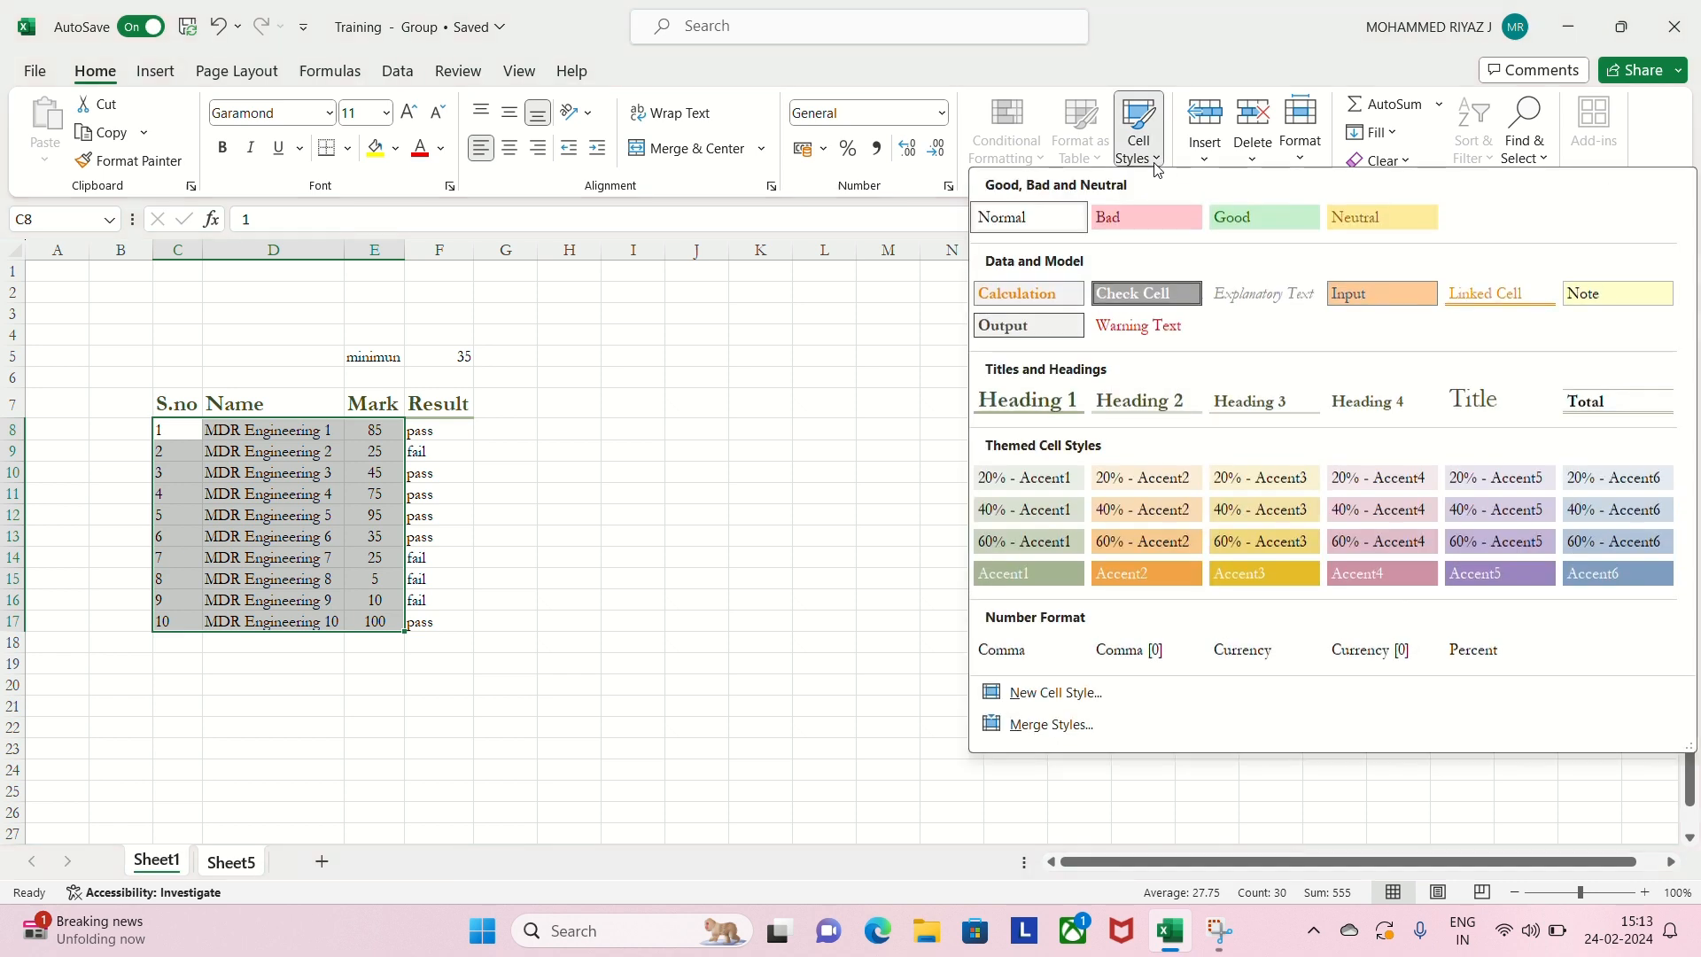
{"action": "left_click", "coordinate": [1142, 512]}
{"action": "left_click", "coordinate": [606, 538]}
- Apply the Good cell style to the Result column's data cells (F8:F17)
{"action": "left_click_drag", "start_coordinate": [448, 430], "coordinate": [454, 616]}
{"action": "left_click", "coordinate": [1137, 143]}
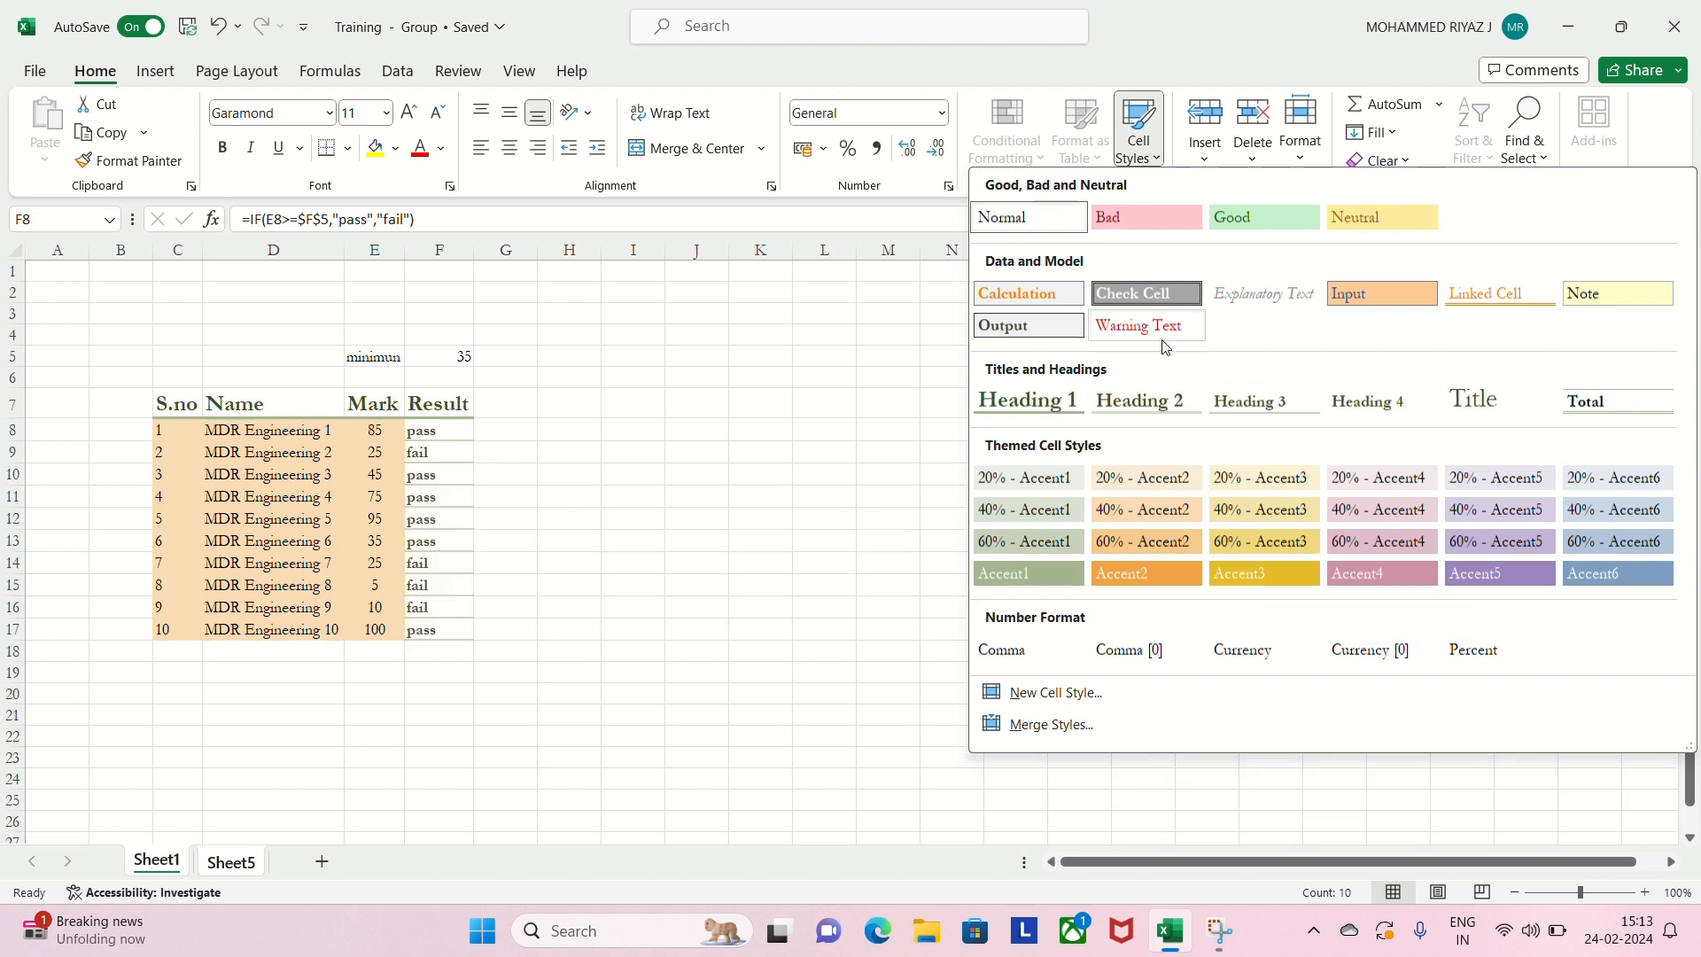
{"action": "left_click", "coordinate": [1264, 217]}
{"action": "left_click", "coordinate": [773, 574]}
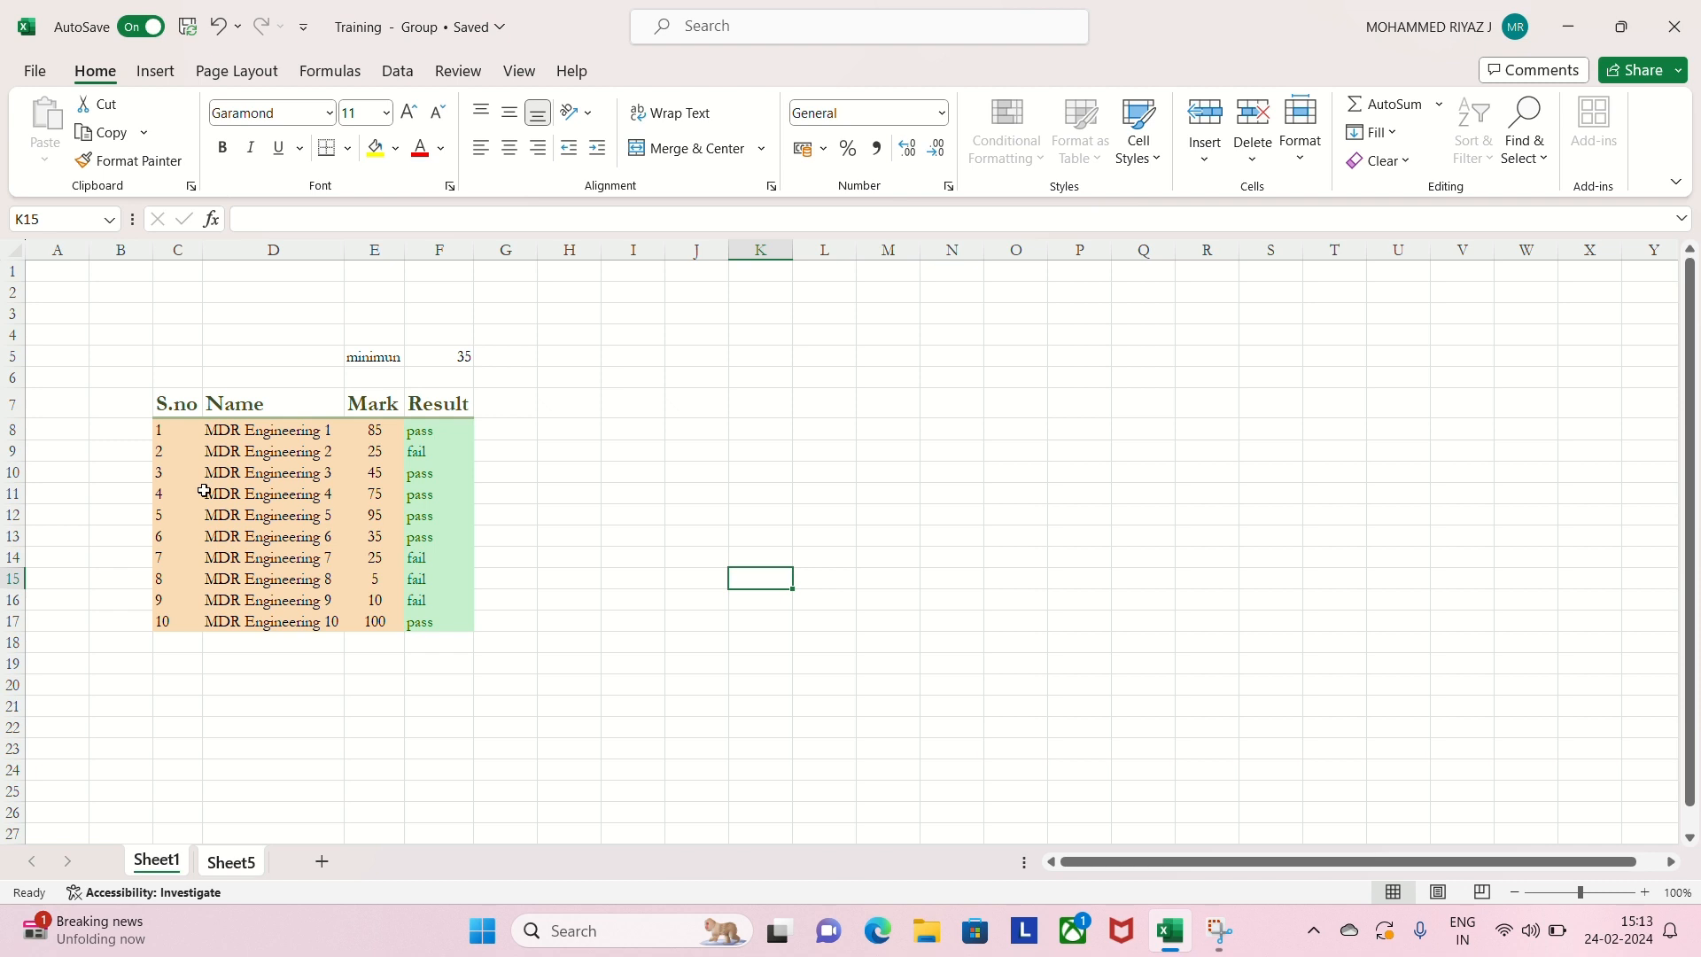
- Select the whole marks table (C7:F17) and apply the Slate theme to the workbook
{"action": "left_click", "coordinate": [258, 533]}
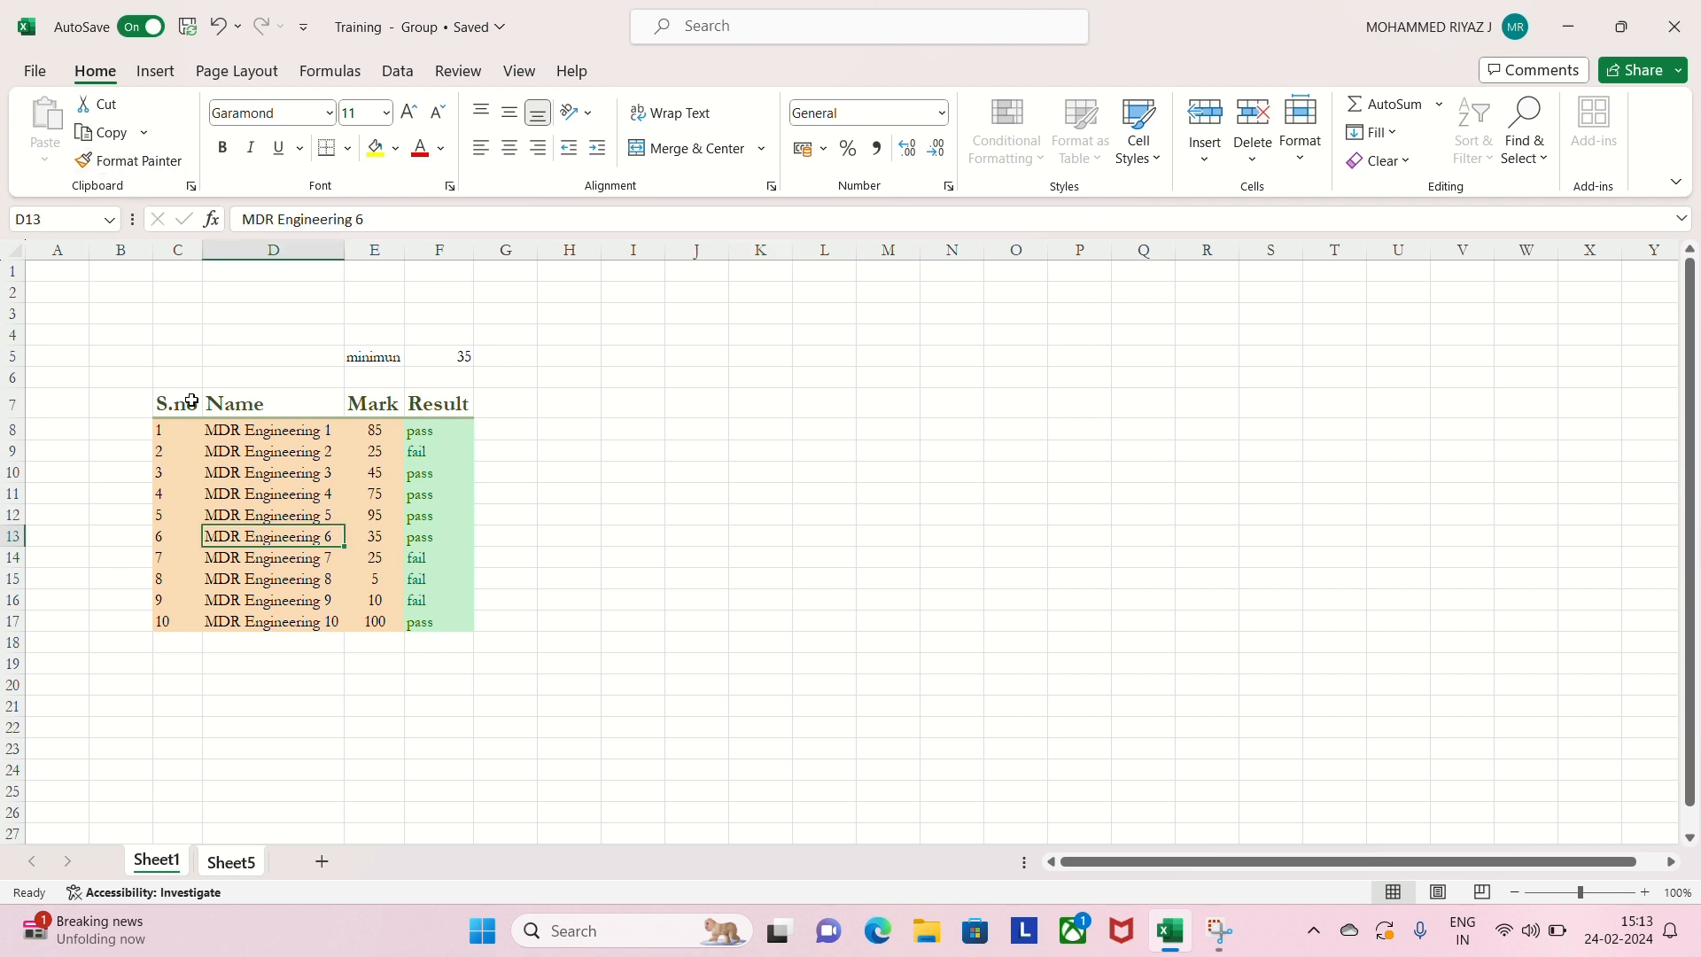
{"action": "left_click_drag", "start_coordinate": [187, 409], "coordinate": [437, 620]}
{"action": "left_click", "coordinate": [158, 76]}
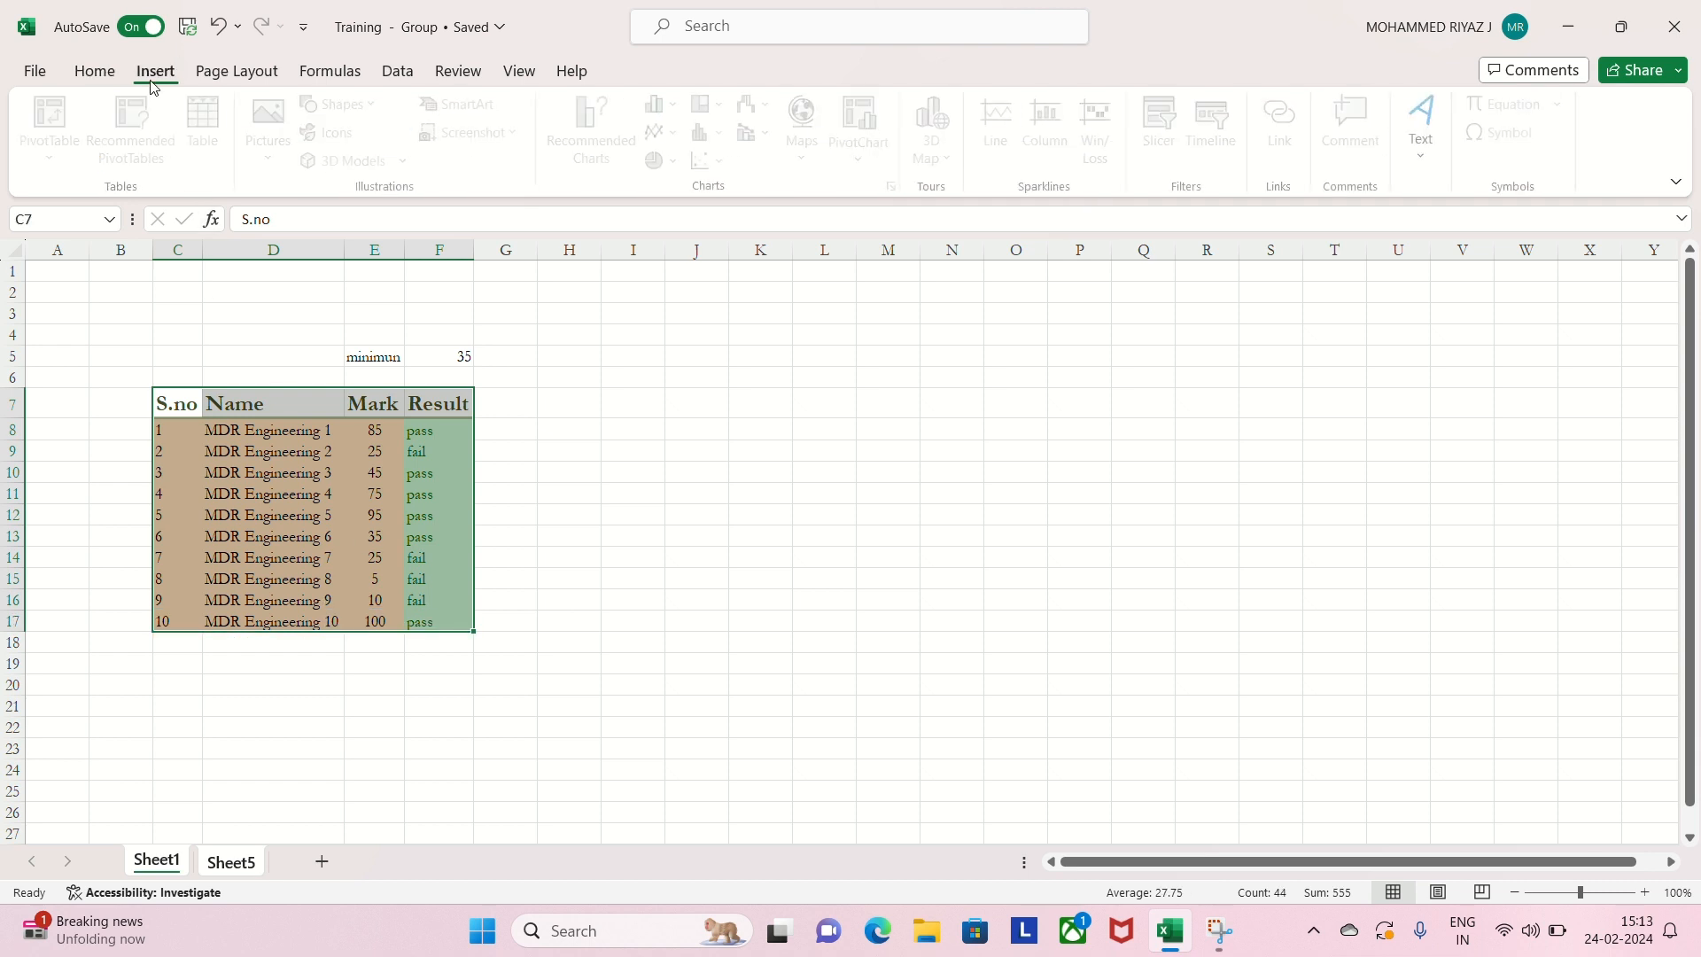
{"action": "left_click", "coordinate": [97, 77]}
{"action": "left_click", "coordinate": [236, 73]}
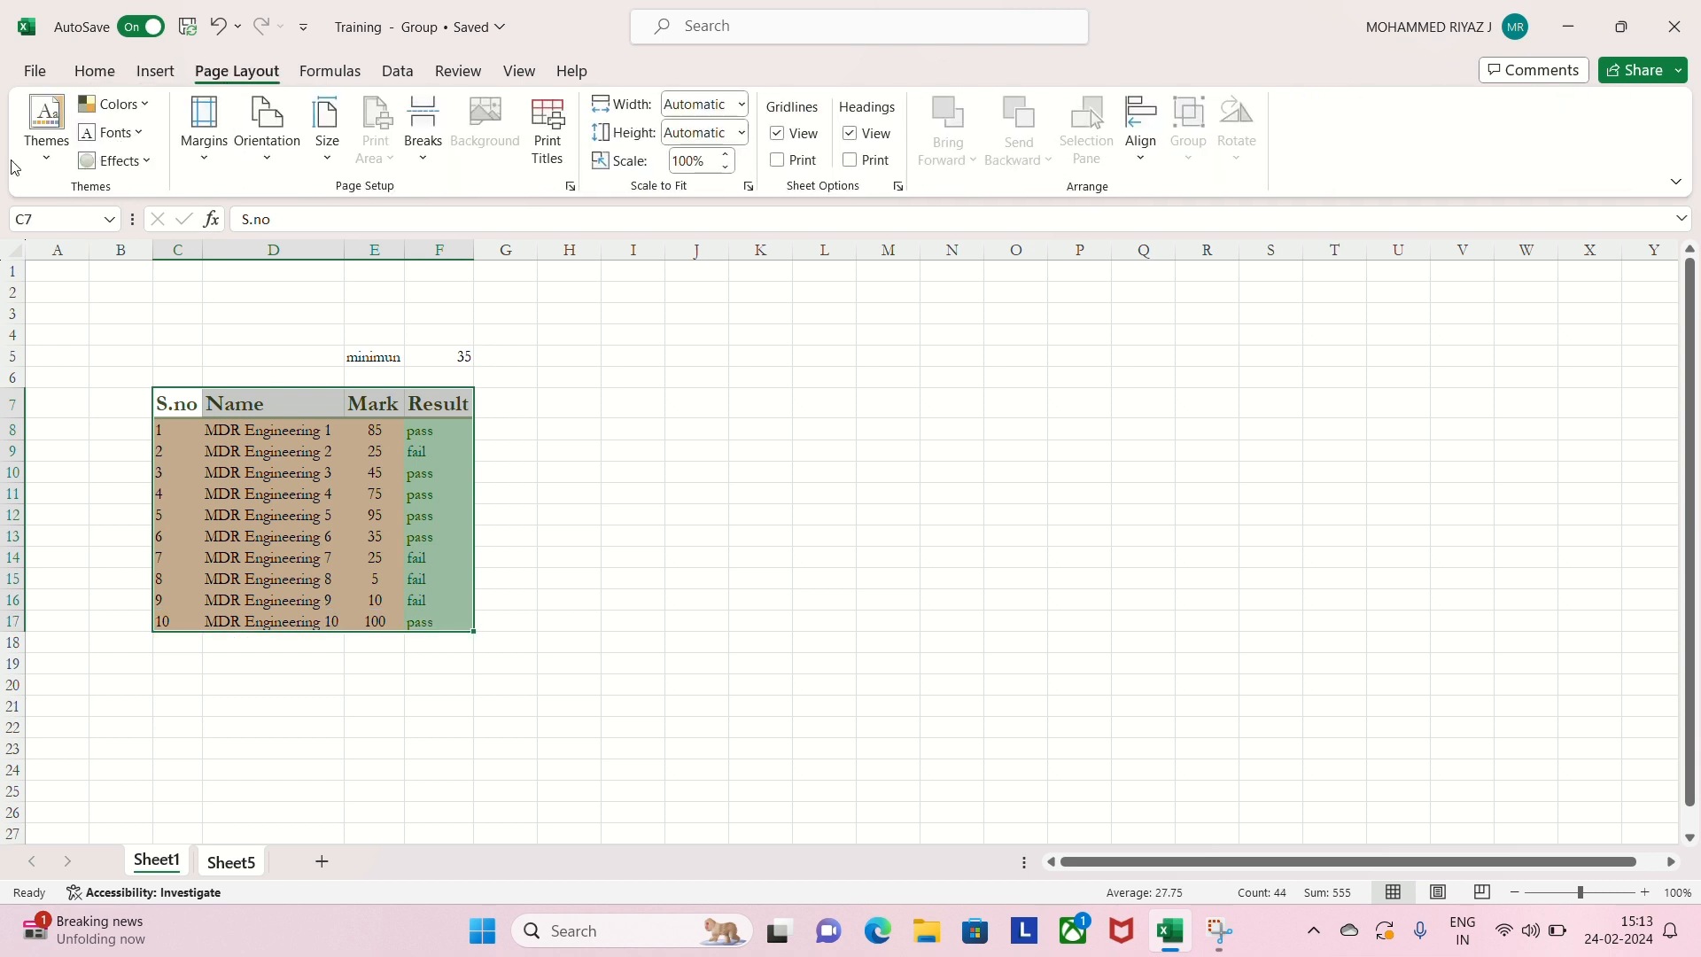
{"action": "left_click", "coordinate": [40, 164]}
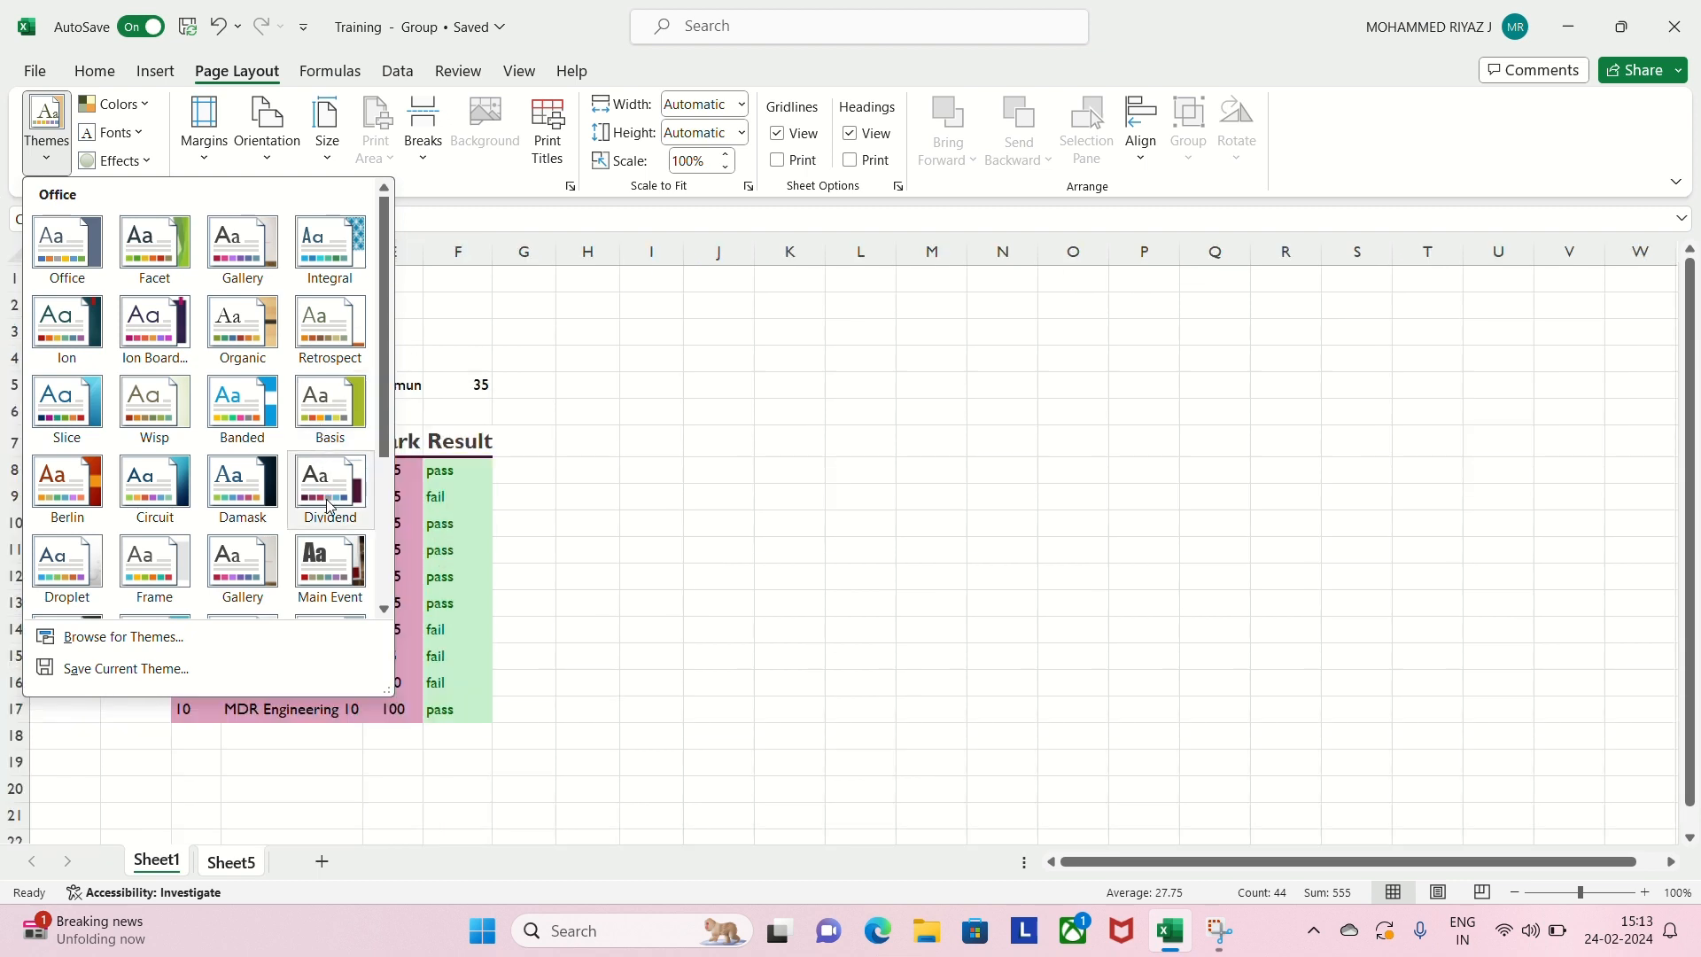
{"action": "scroll", "coordinate": [328, 507], "scroll_direction": "down", "scroll_amount": 3}
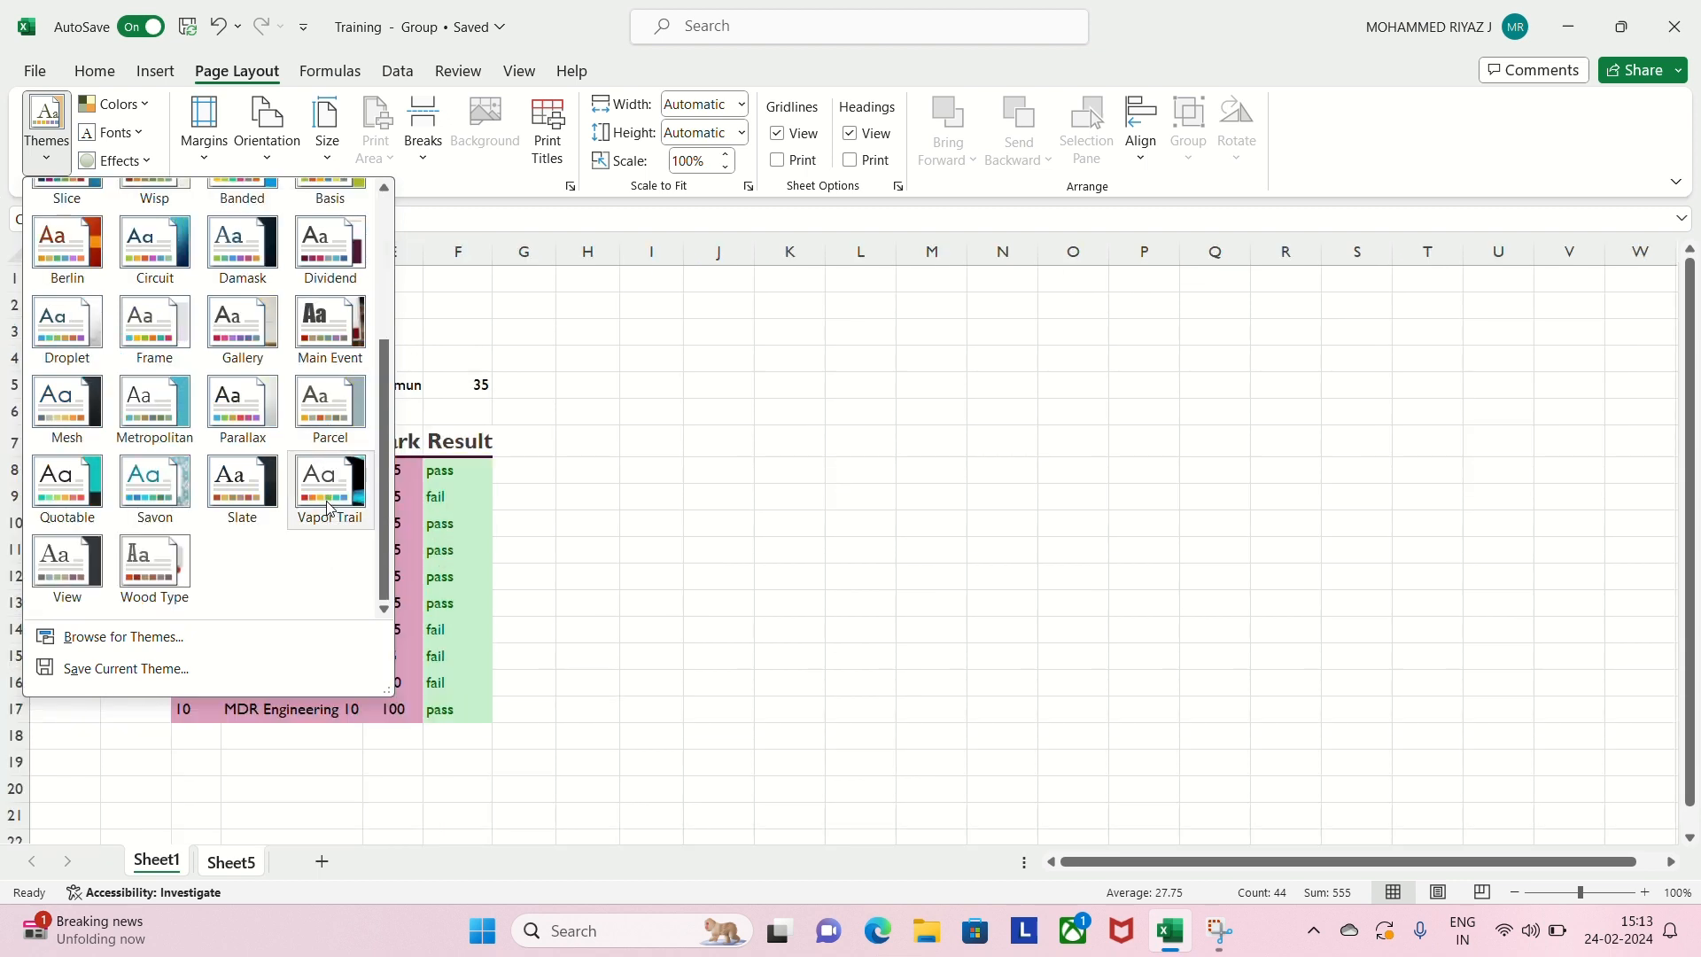
{"action": "left_click", "coordinate": [244, 493]}
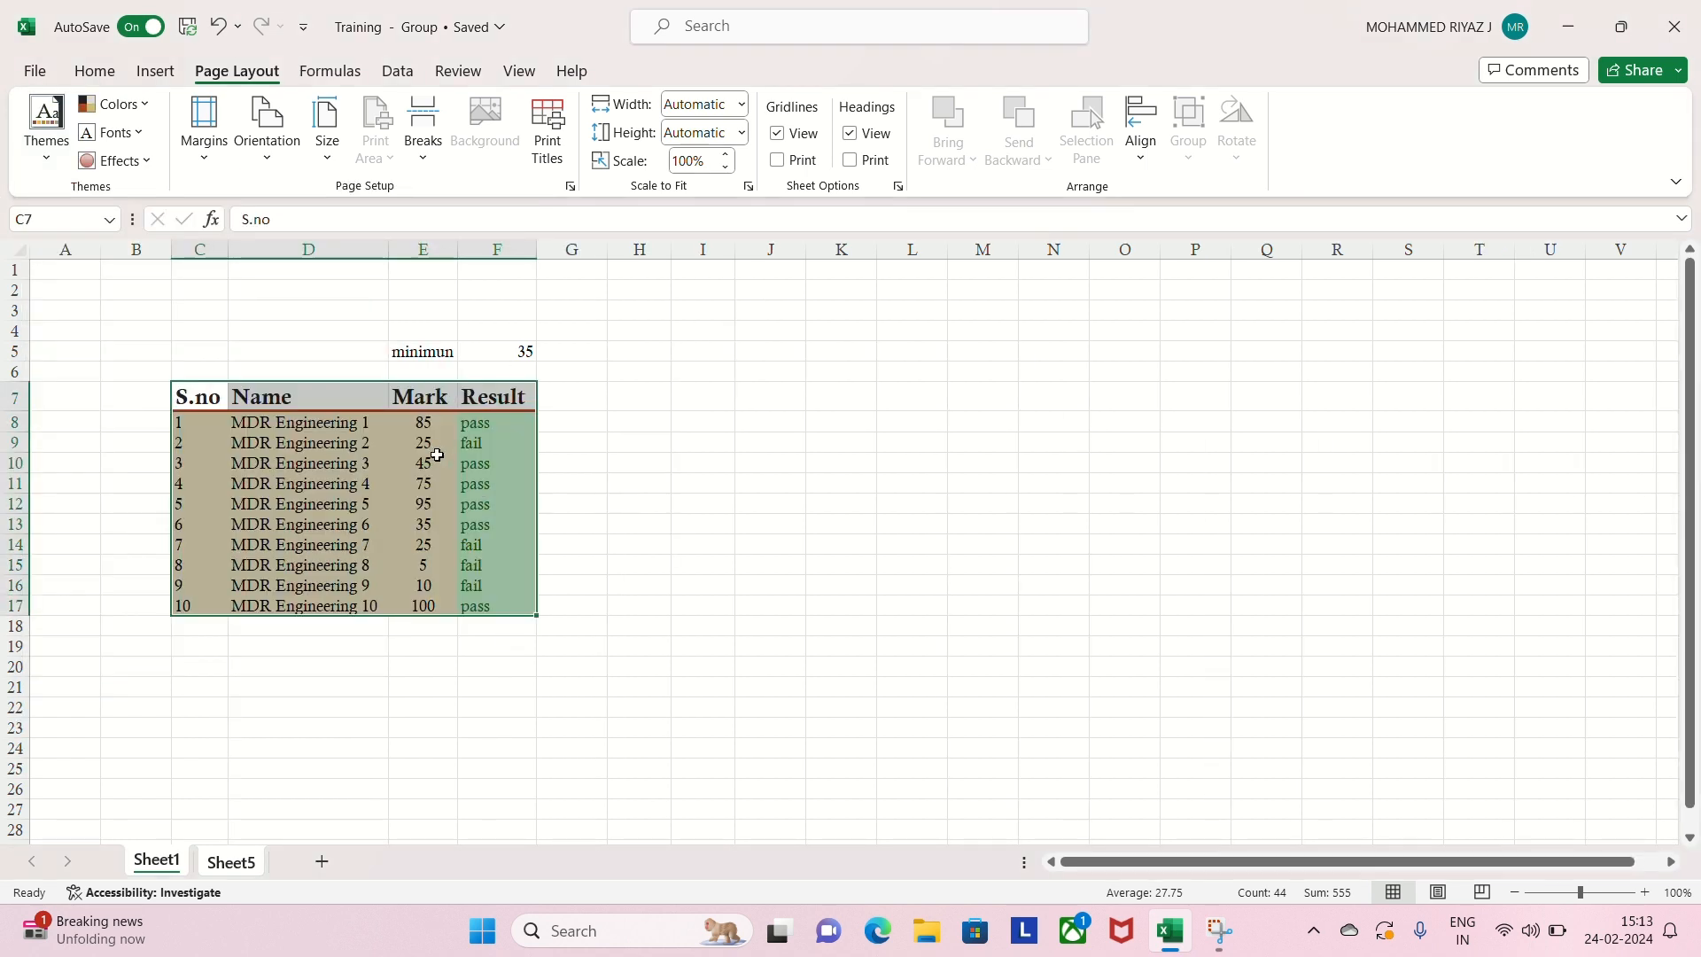
- Change the theme colors to the Red Violet color set with the marks table selected
{"action": "left_click", "coordinate": [282, 524]}
{"action": "left_click_drag", "start_coordinate": [184, 409], "coordinate": [483, 599]}
{"action": "left_click", "coordinate": [145, 105]}
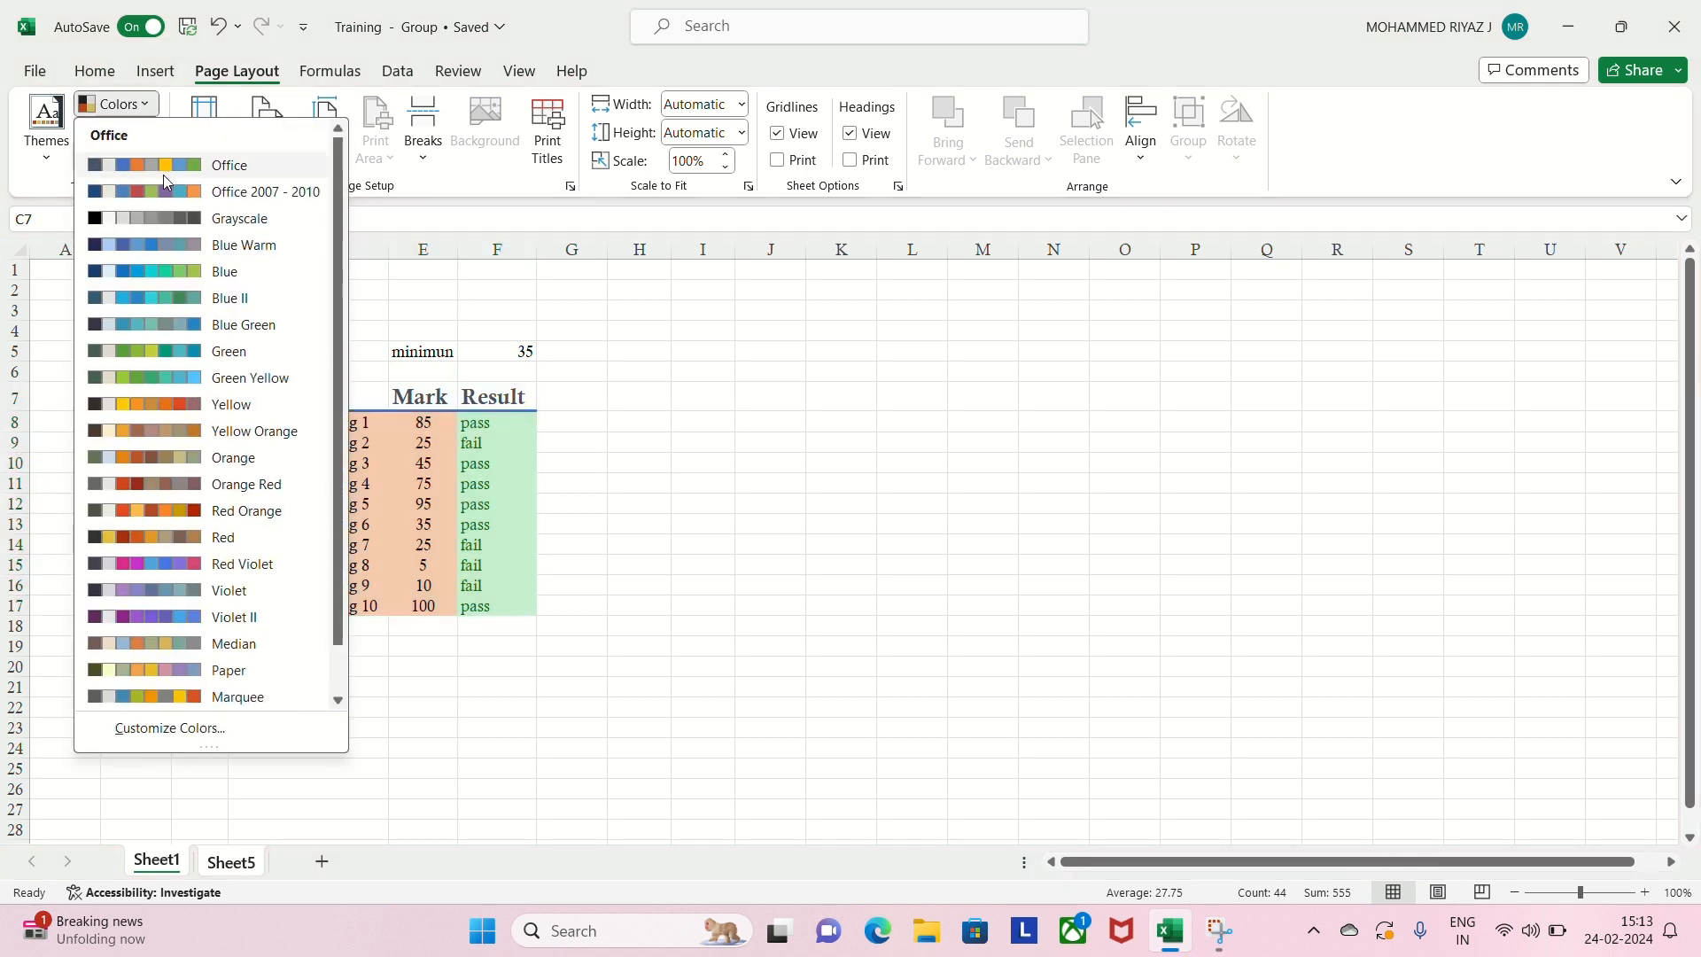
{"action": "left_click", "coordinate": [175, 568]}
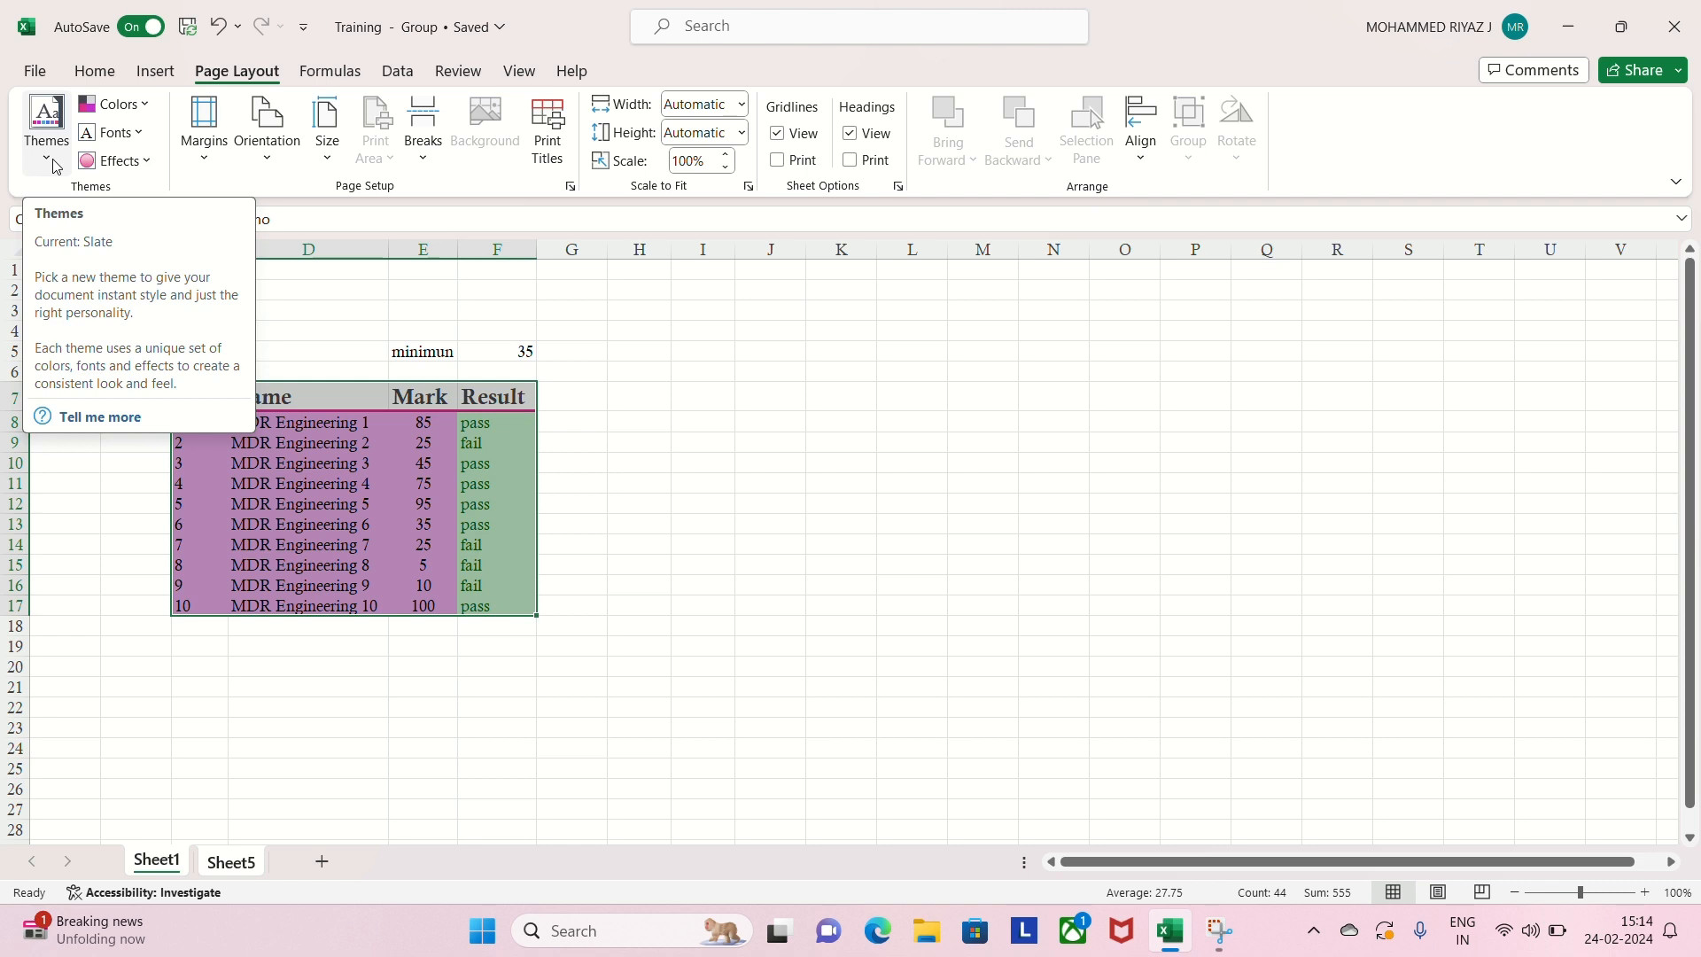
- Save the current theme as a custom Office theme named TEMP1
{"action": "left_click", "coordinate": [518, 473]}
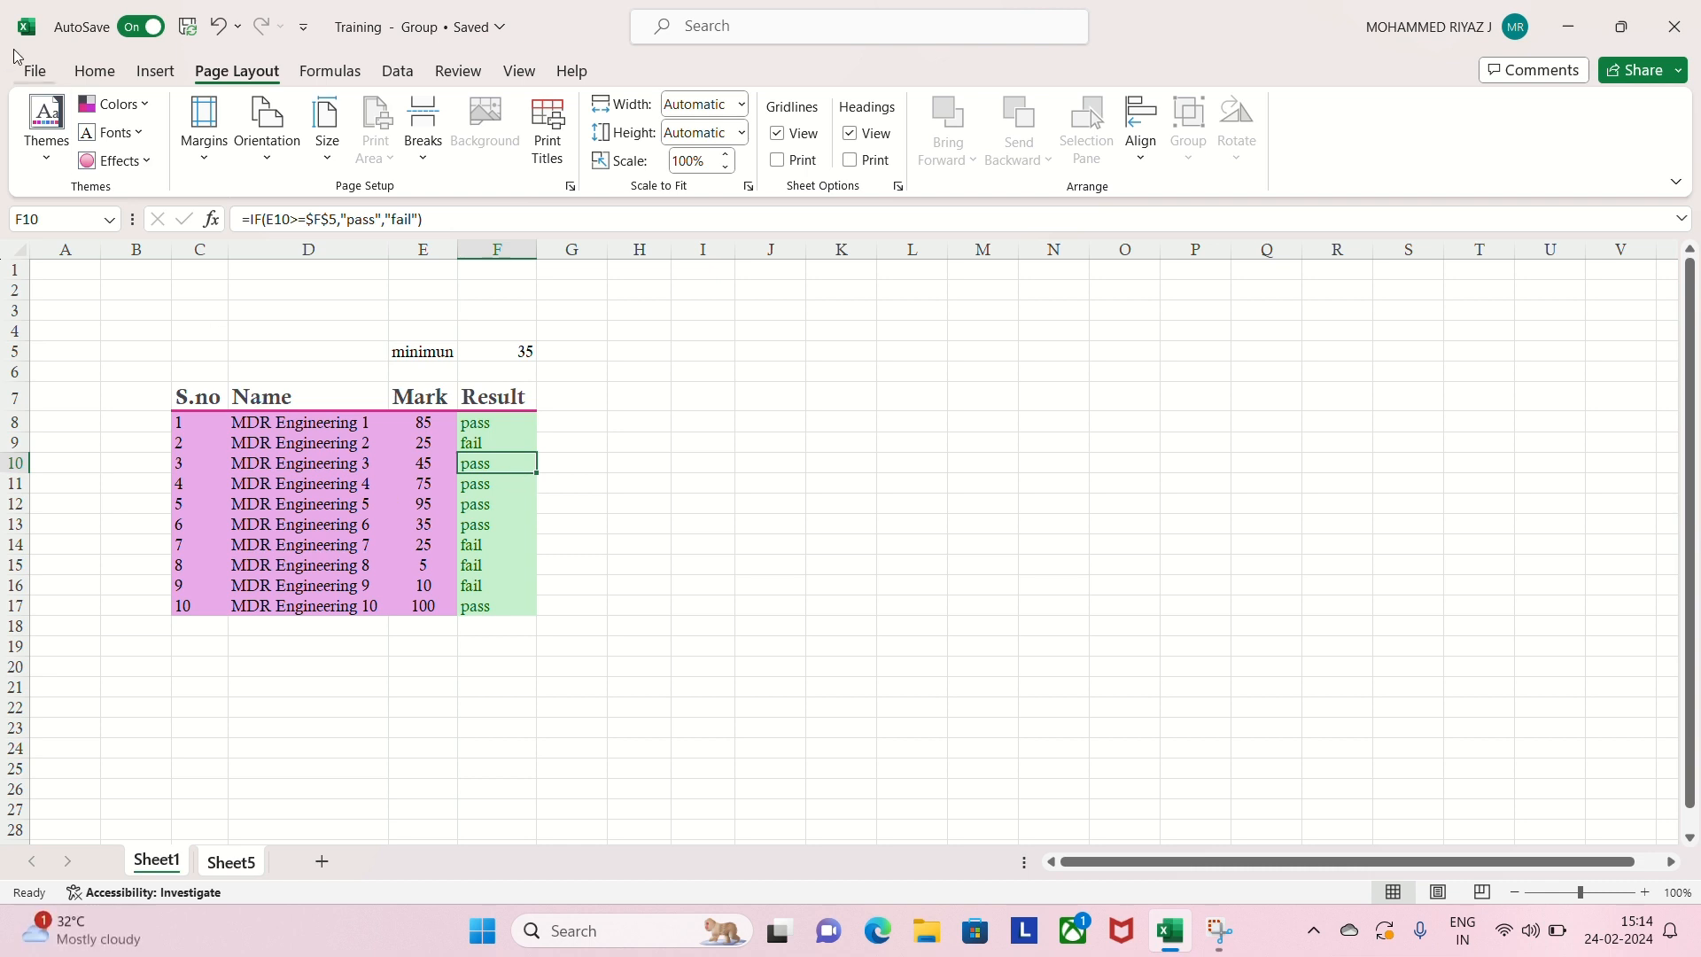
{"action": "left_click", "coordinate": [46, 152]}
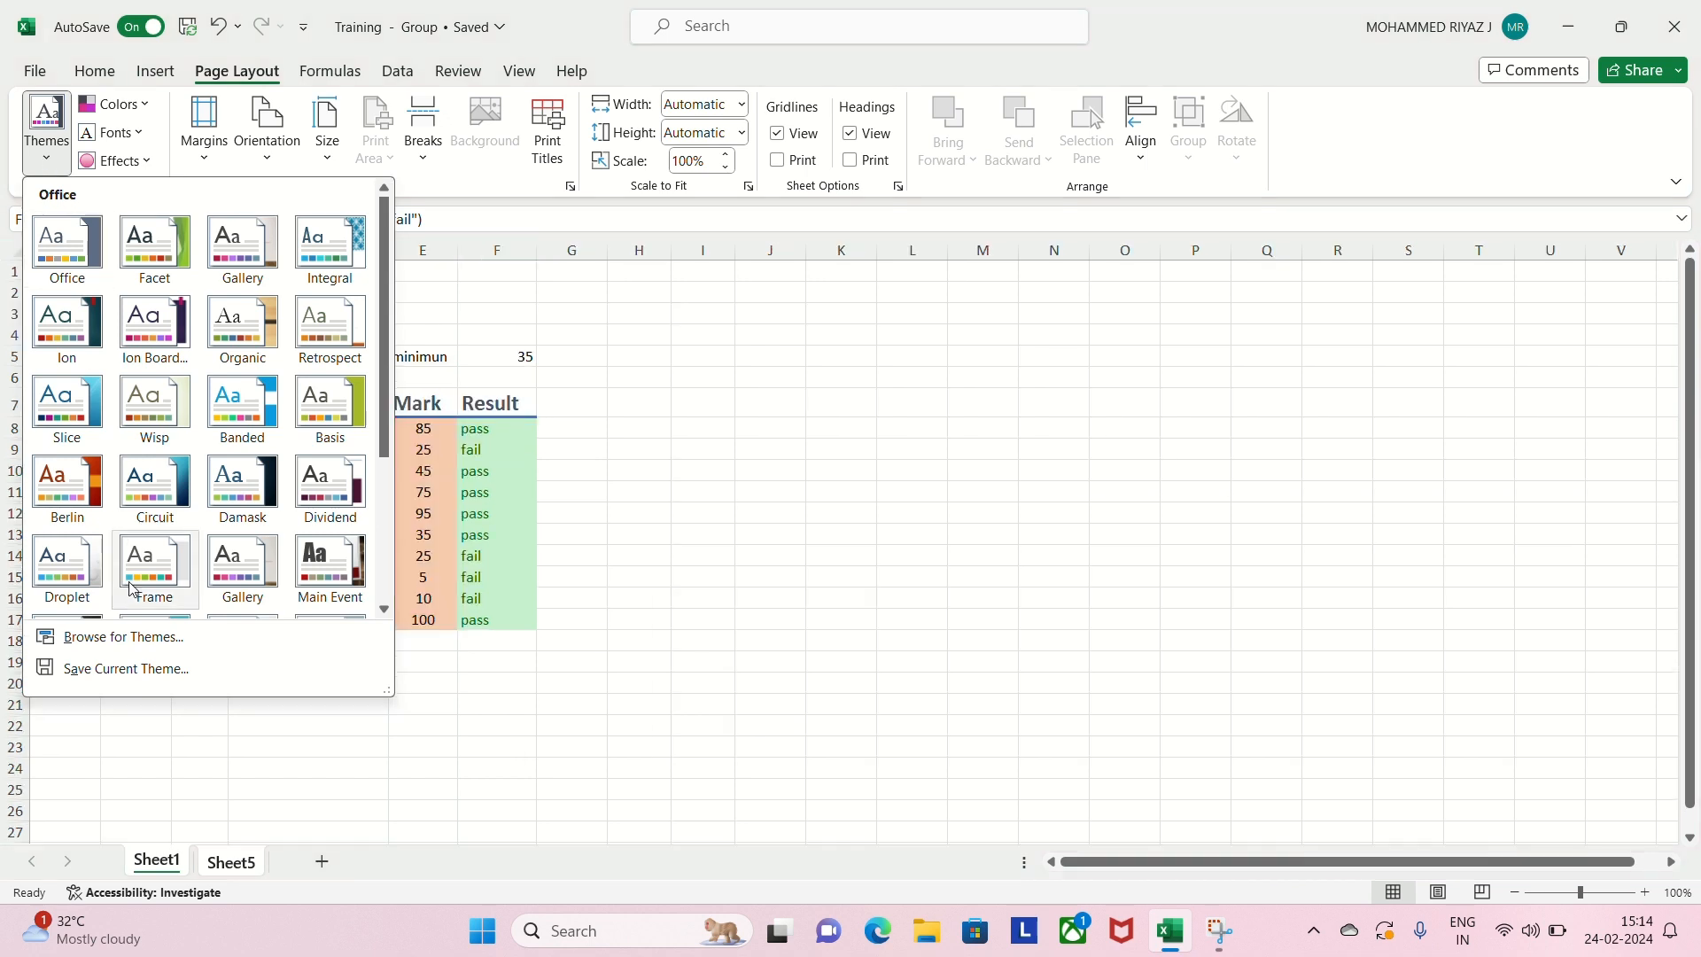
{"action": "left_click", "coordinate": [133, 668]}
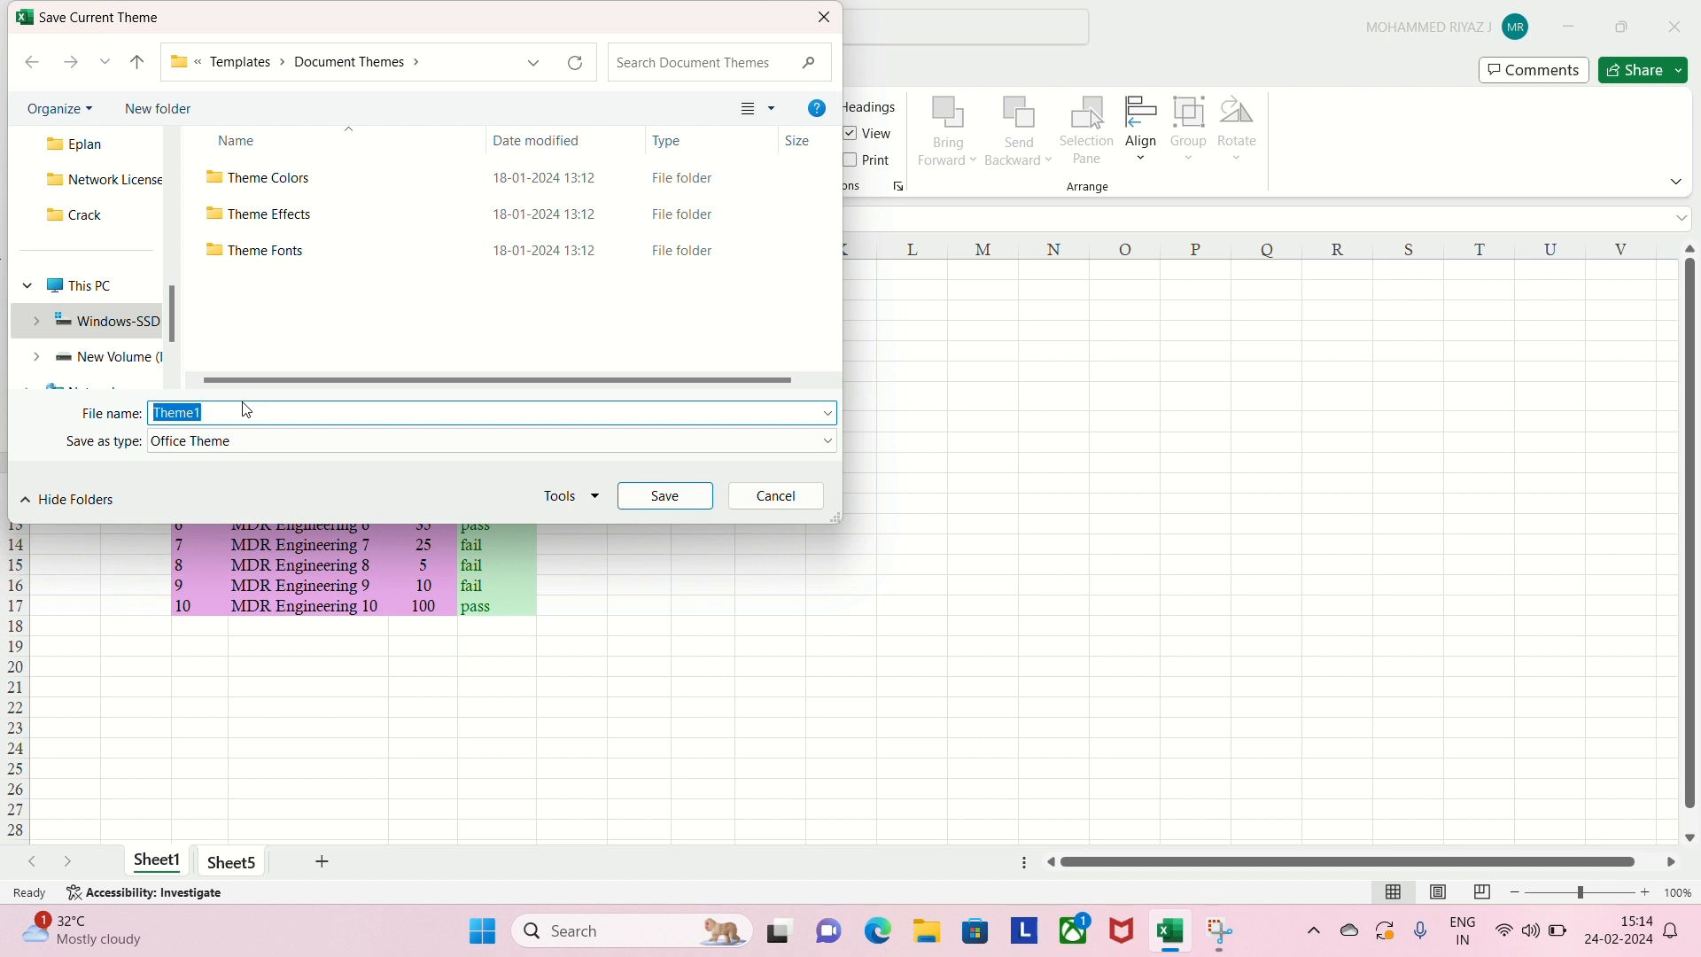
{"action": "type", "text": "TEMP1"}
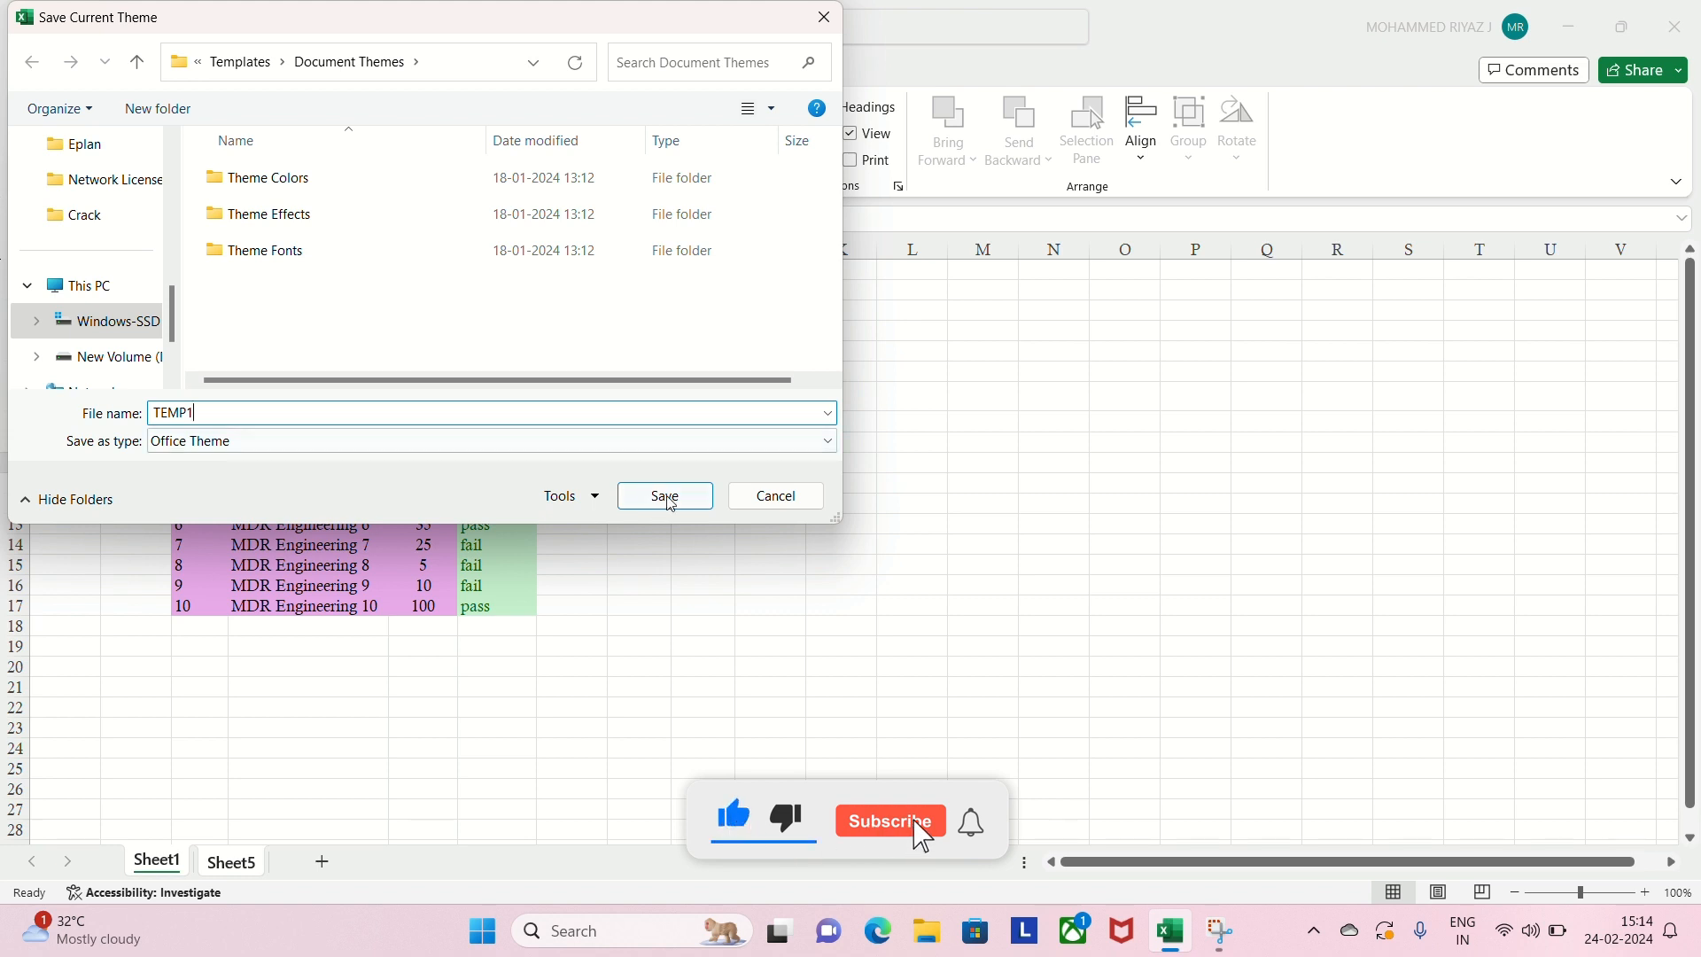
{"action": "left_click", "coordinate": [666, 495]}
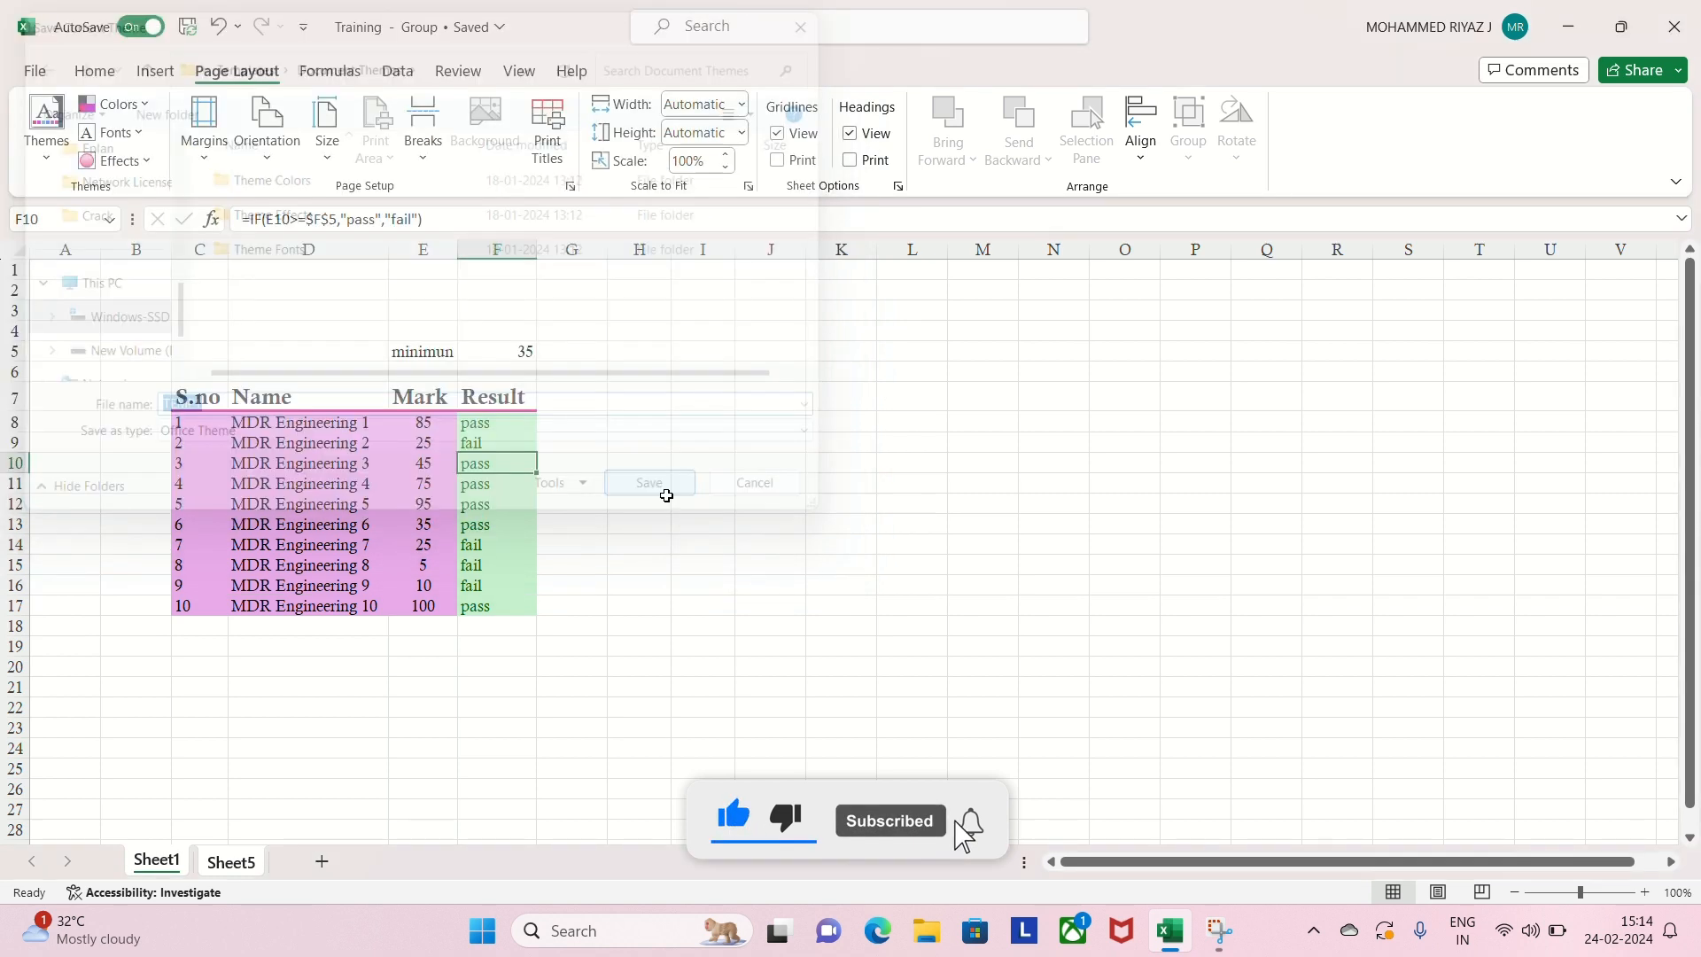
- Check the available themes for the saved custom theme TEMP1, leaving the applied theme as it is
{"action": "left_click", "coordinate": [46, 131]}
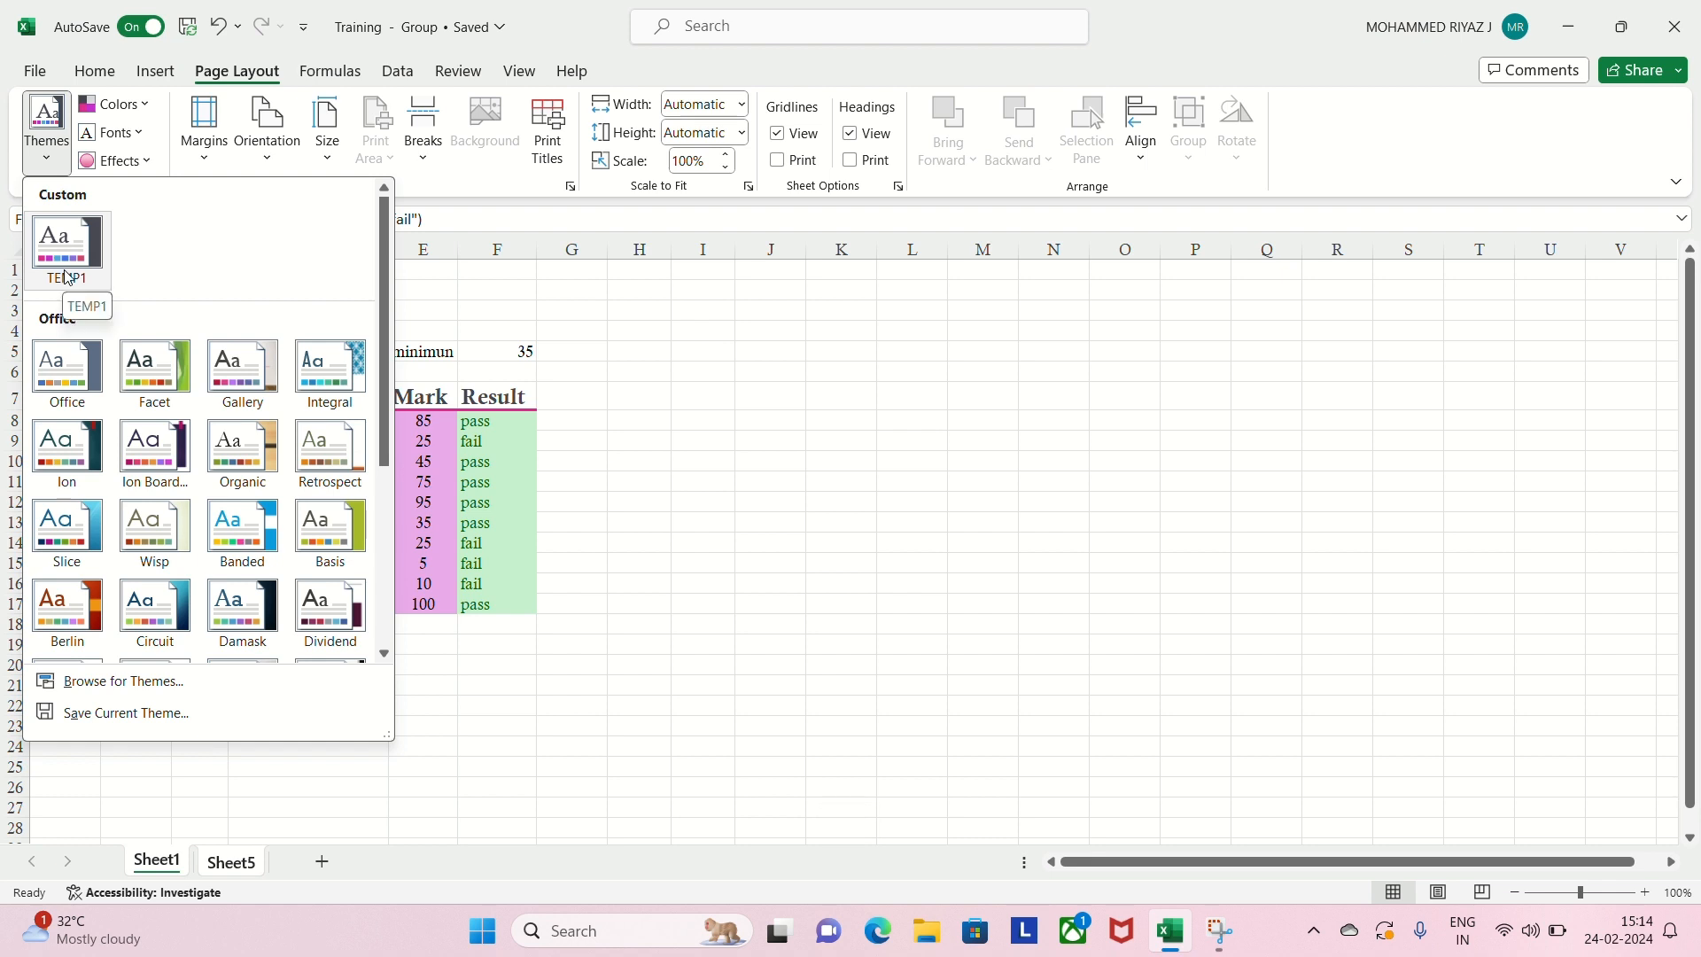
{"action": "left_click", "coordinate": [644, 426]}
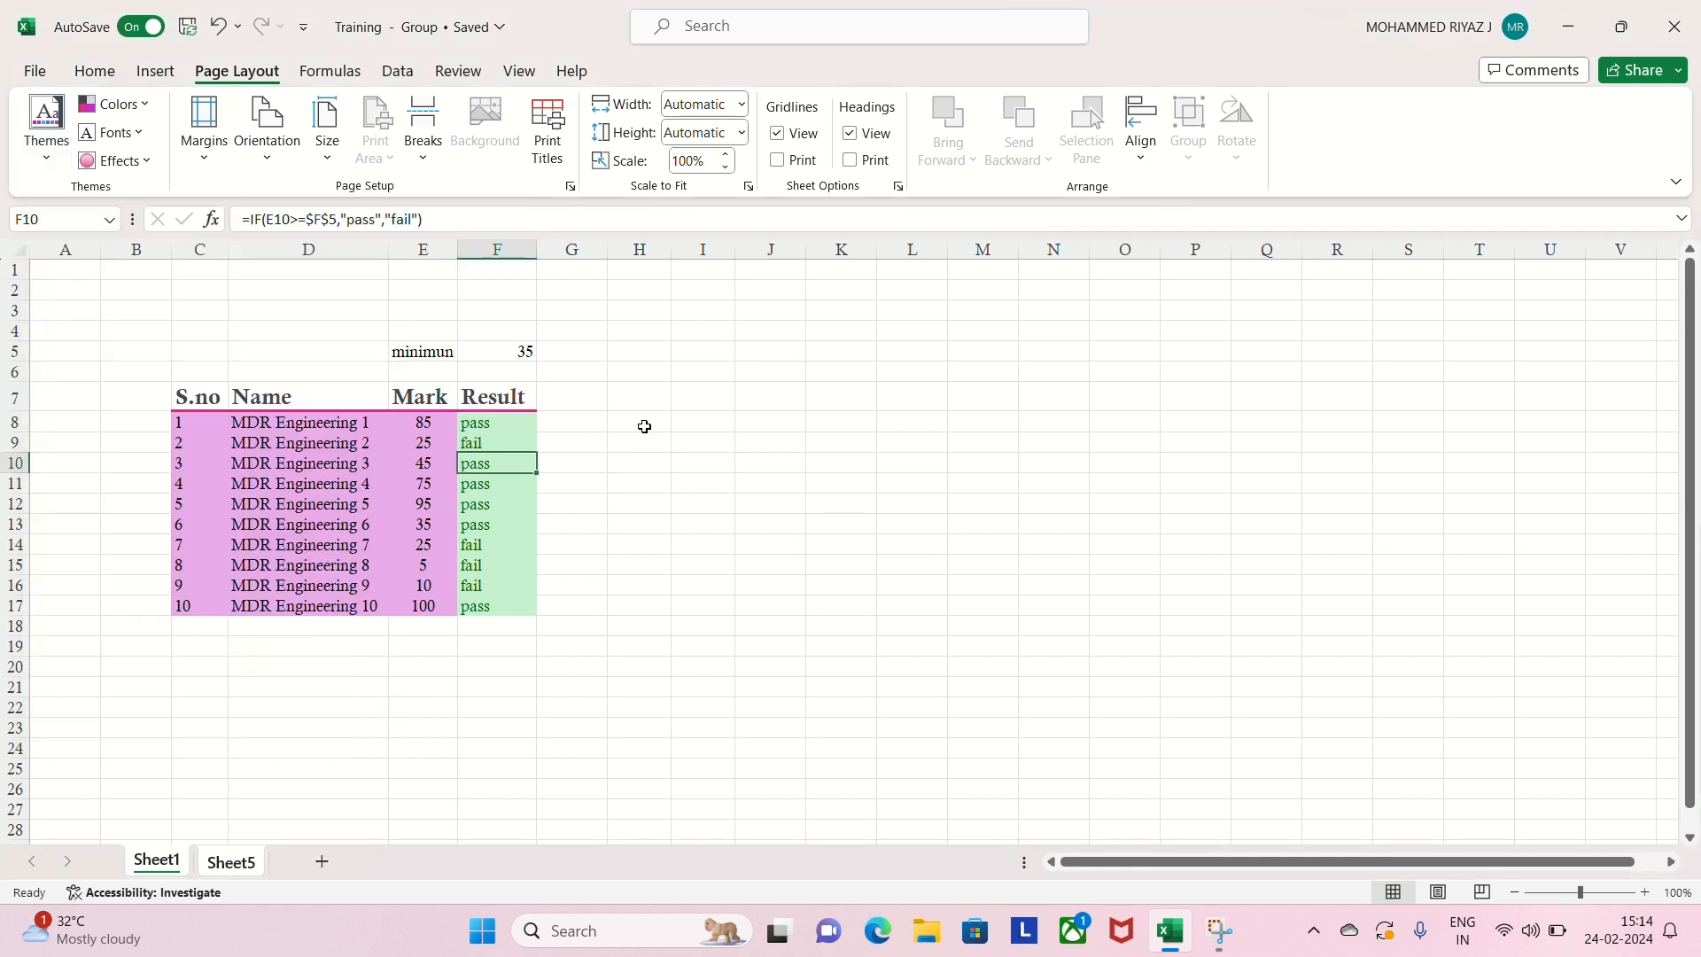
{"action": "left_click", "coordinate": [196, 391]}
{"action": "left_click", "coordinate": [46, 155]}
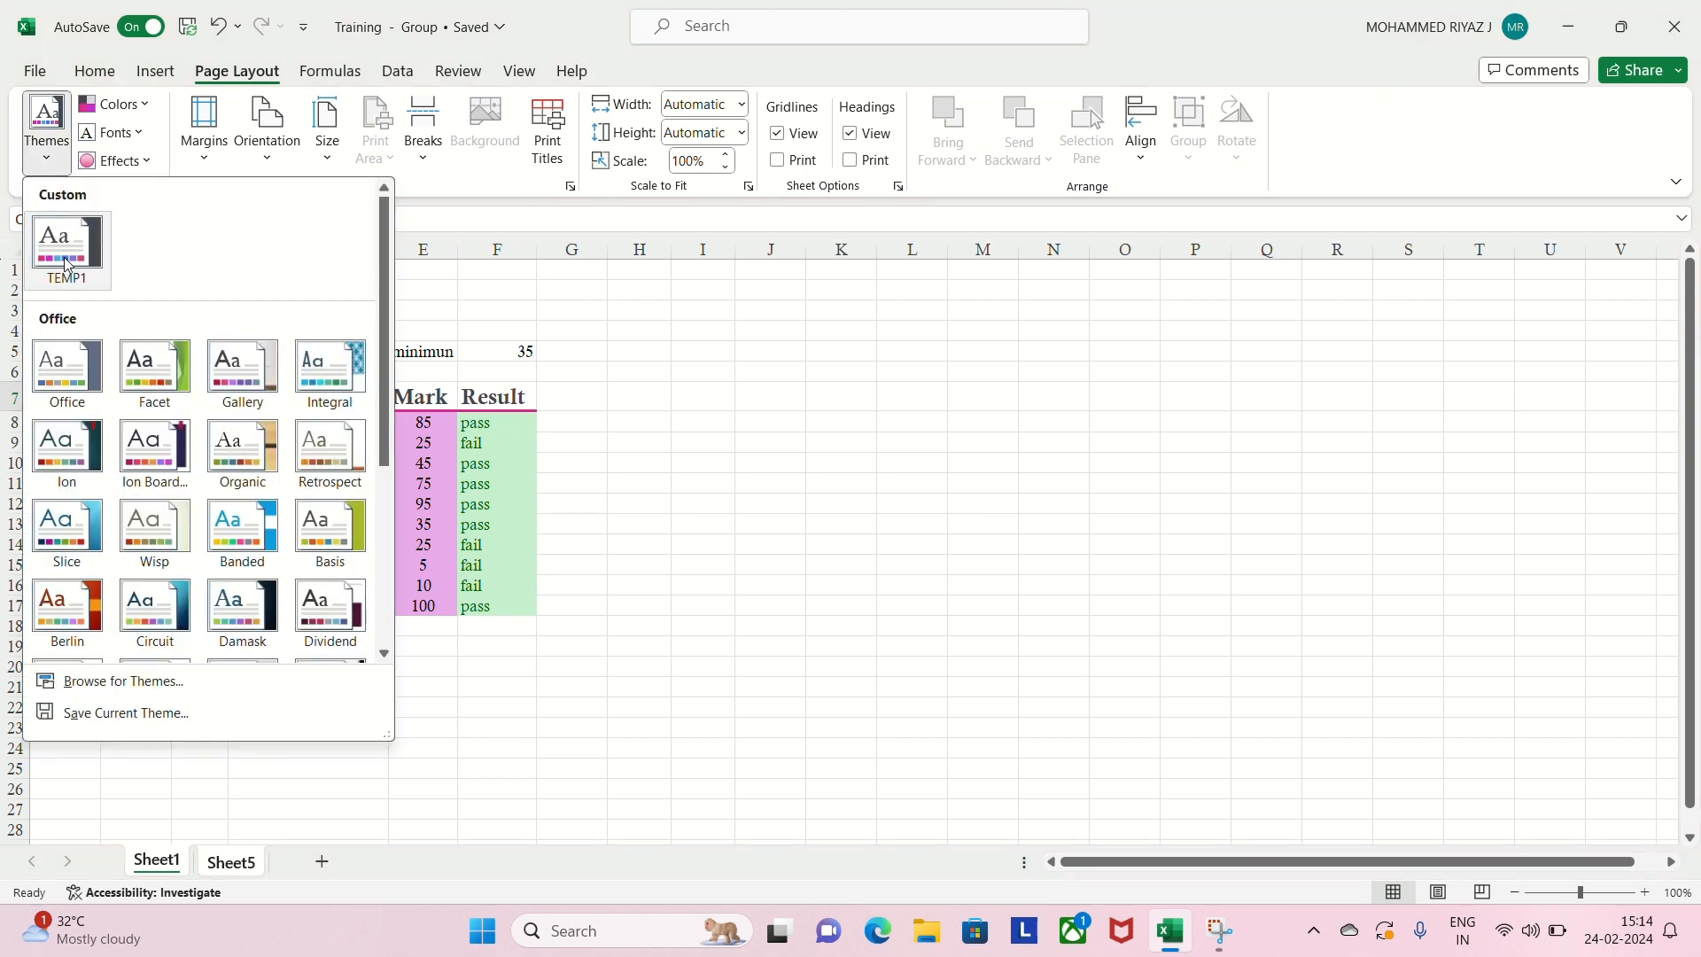
{"action": "left_click", "coordinate": [716, 487]}
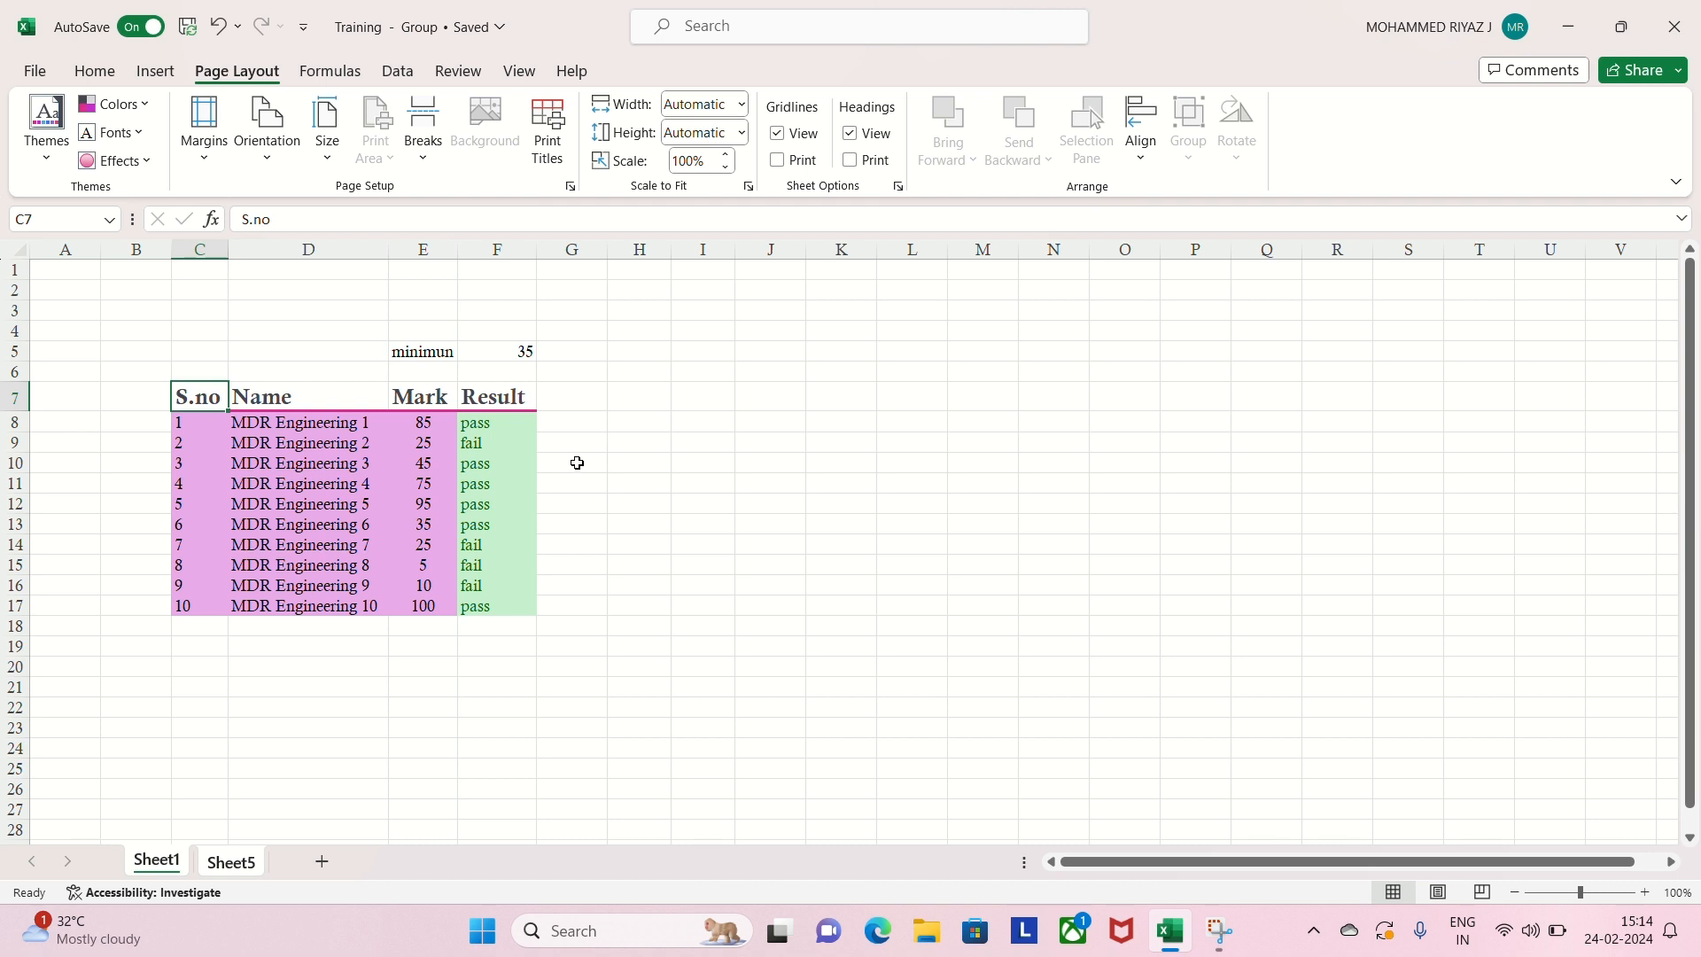
- Ungroup the worksheets by switching to Sheet5, and compare its marks table with the one on Sheet1
{"action": "left_click_drag", "start_coordinate": [197, 331], "coordinate": [493, 601]}
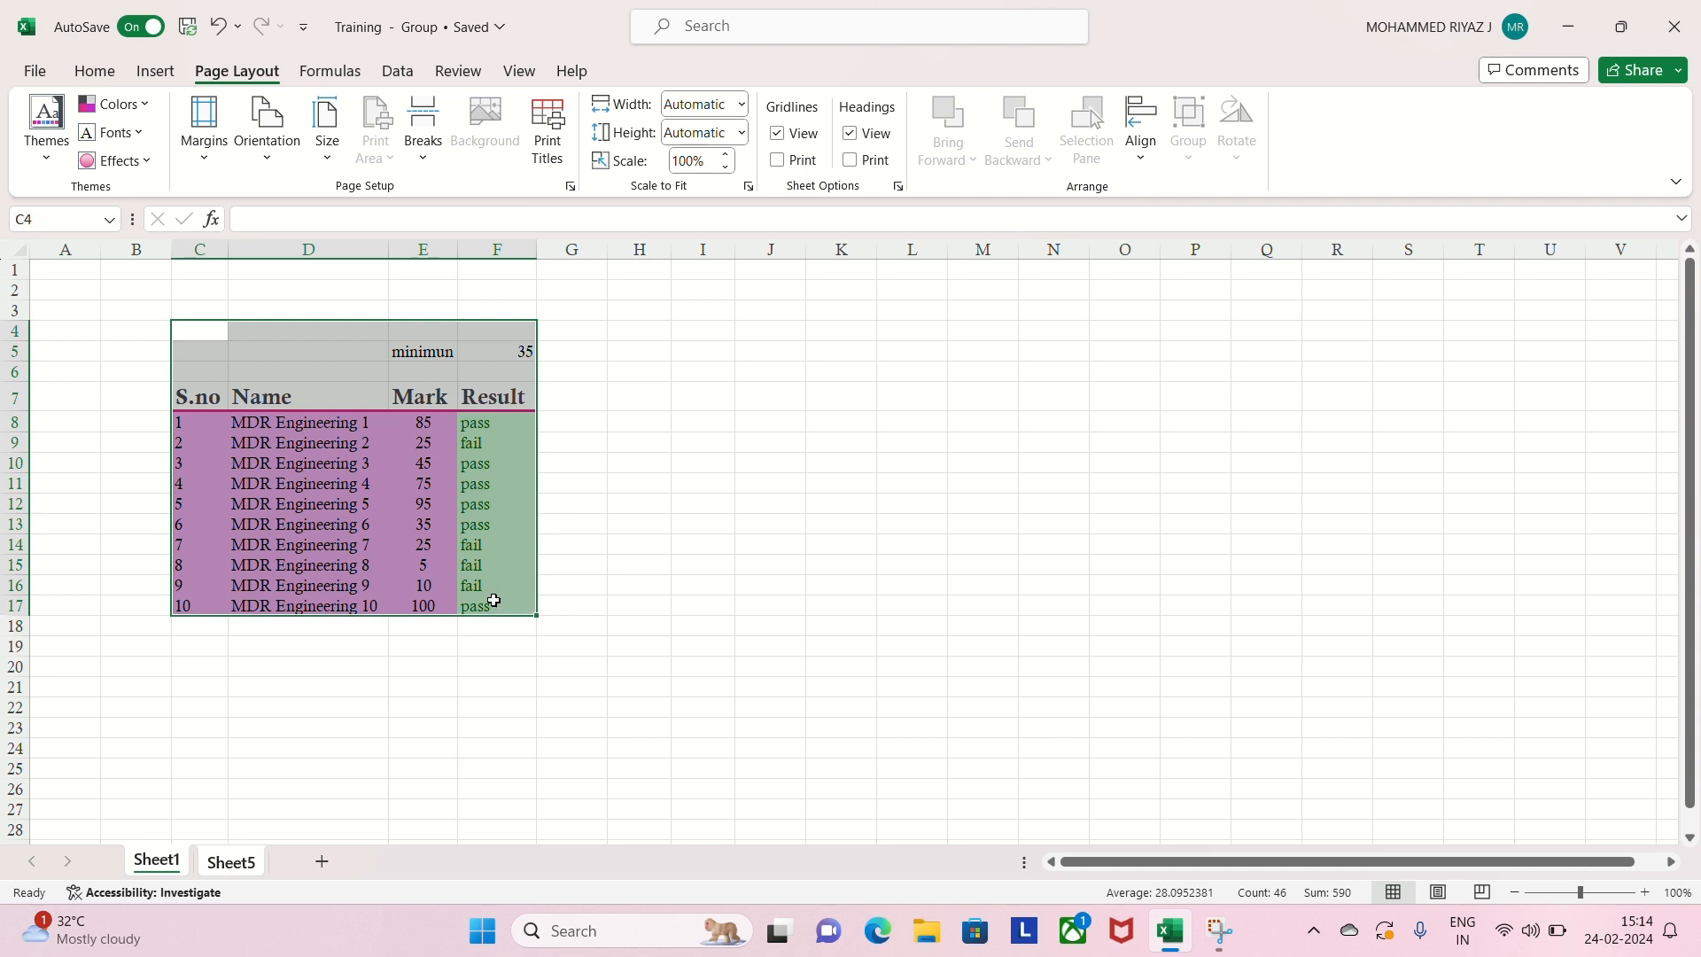
{"action": "left_click", "coordinate": [450, 725]}
{"action": "left_click", "coordinate": [233, 863]}
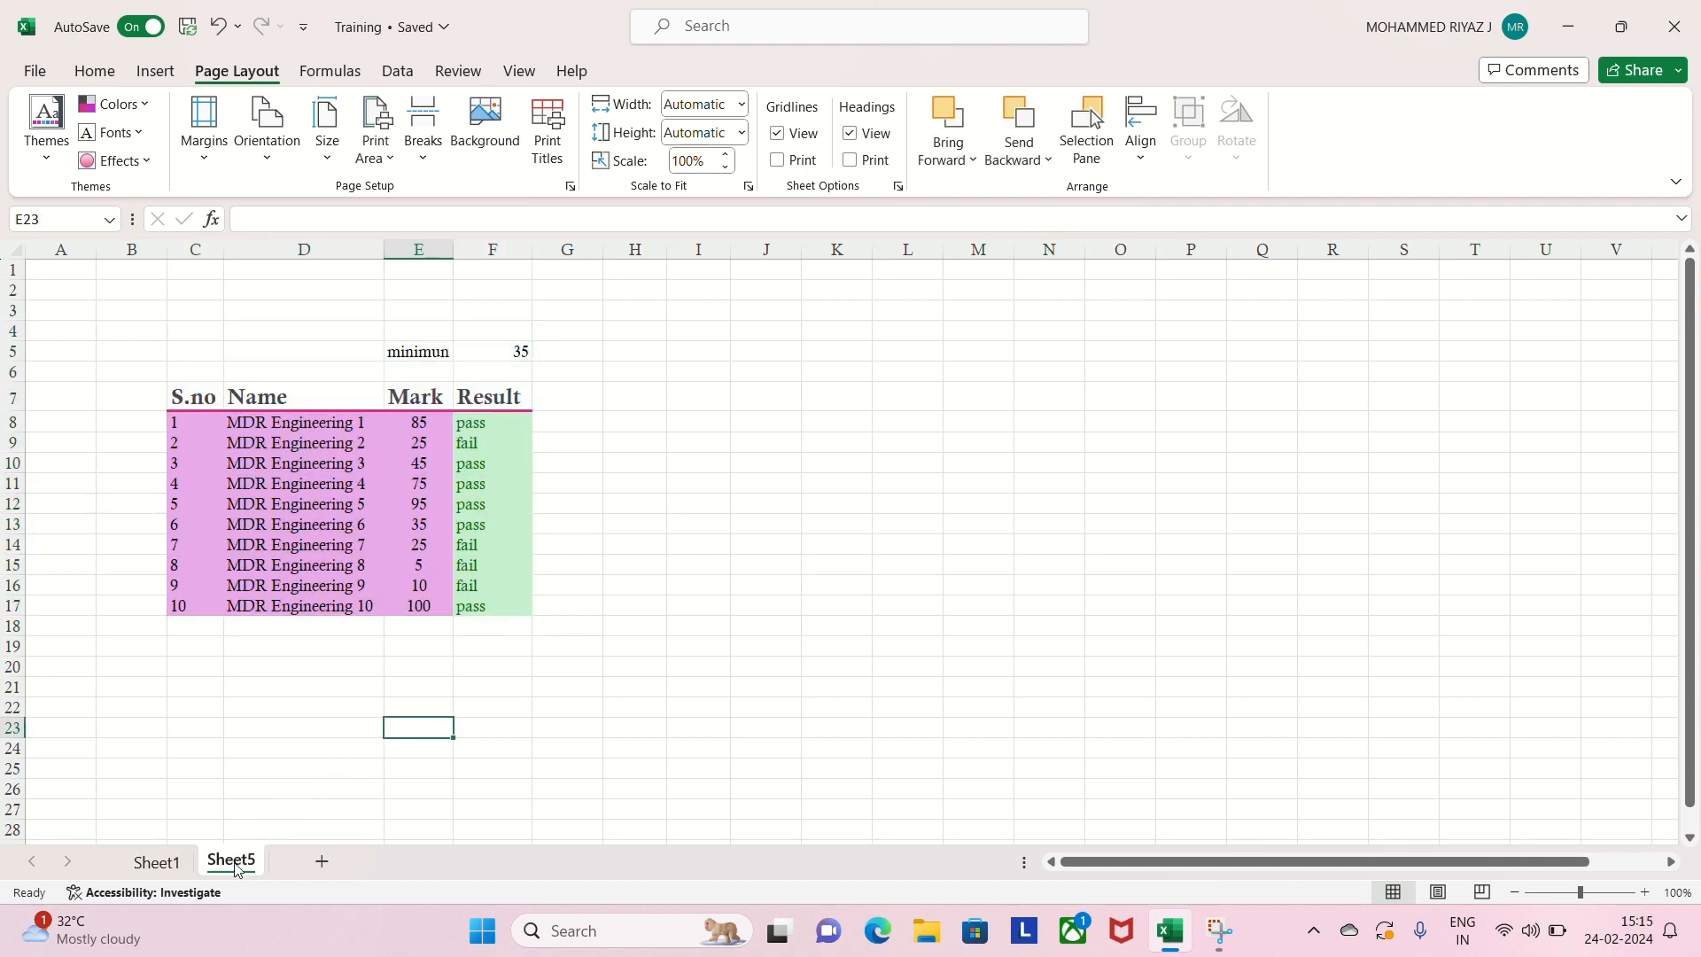
{"action": "left_click", "coordinate": [156, 864]}
{"action": "left_click", "coordinate": [232, 862]}
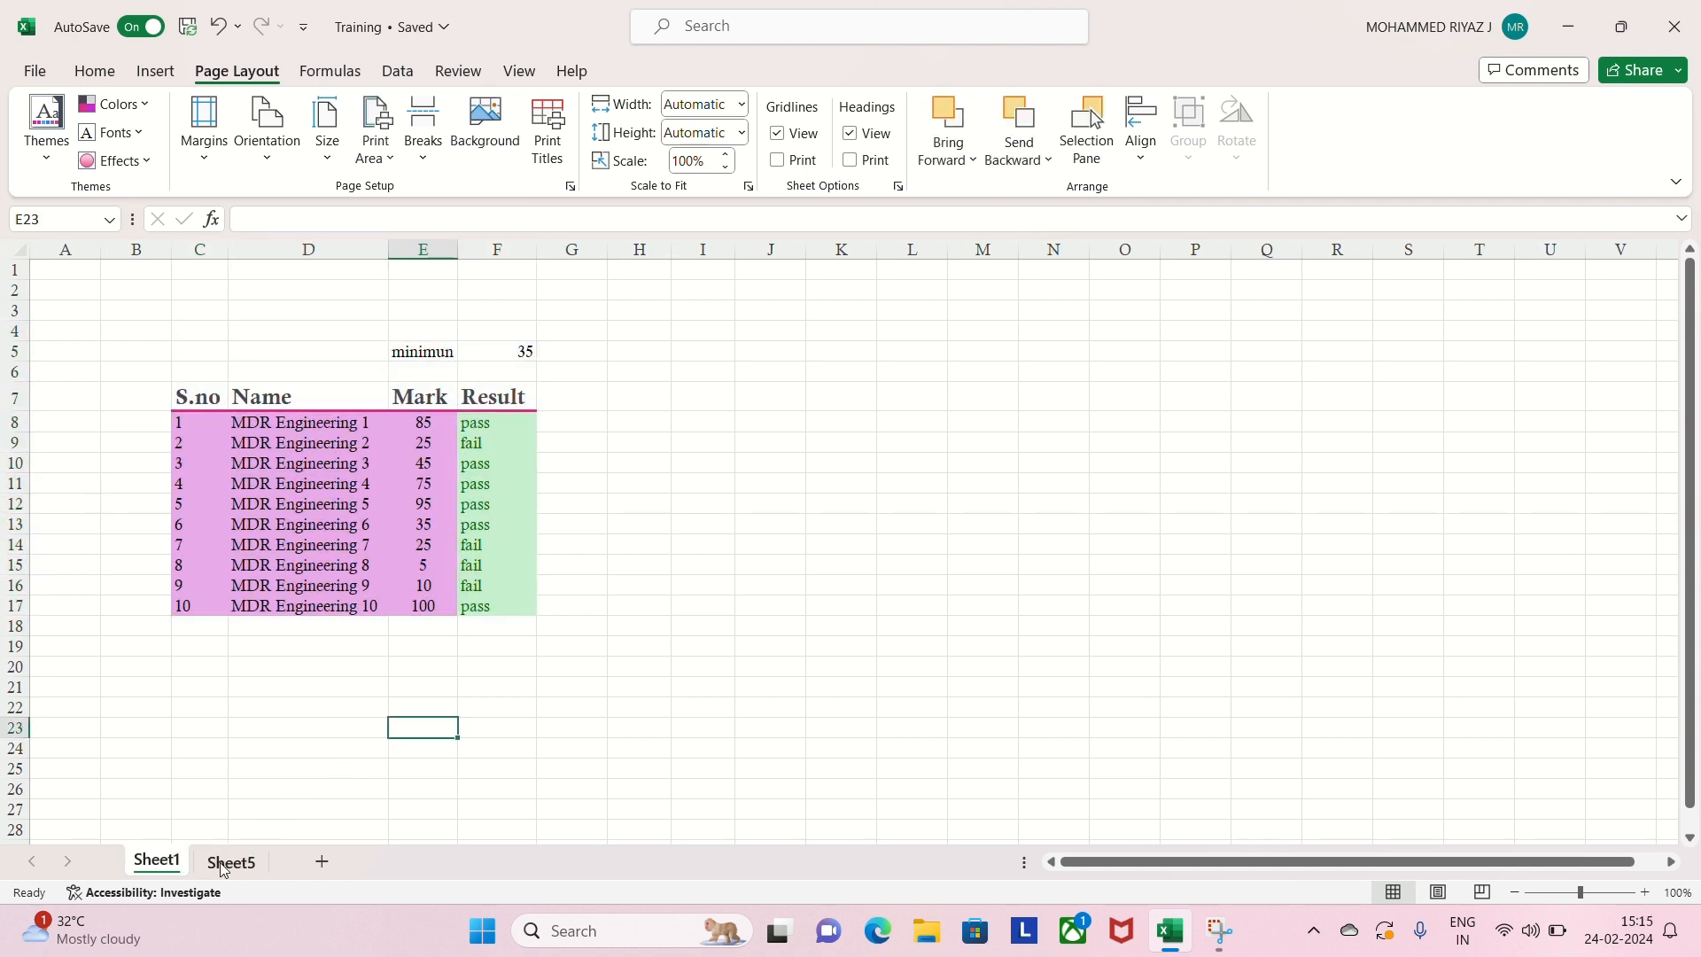
{"action": "left_click", "coordinate": [169, 865]}
{"action": "left_click", "coordinate": [229, 861]}
{"action": "left_click", "coordinate": [254, 706]}
{"action": "left_click", "coordinate": [174, 862]}
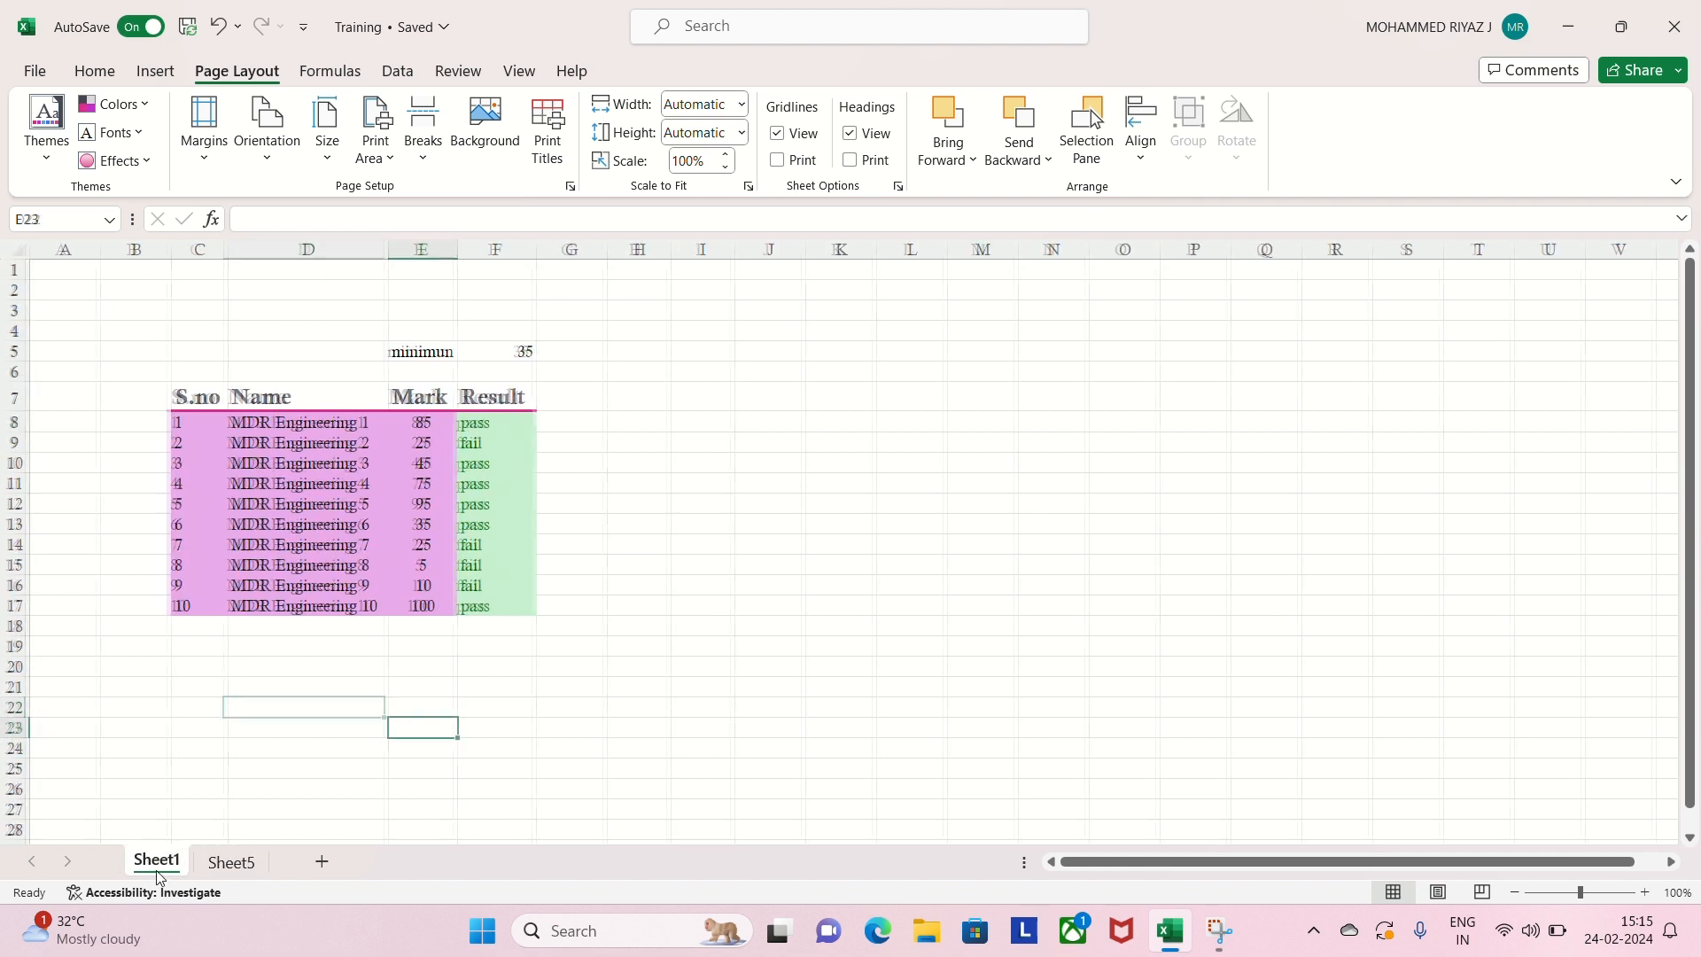
- Compare the marks tables on Sheet5 and Sheet1, and rename the Sheet5 worksheet as Sheet2
{"action": "left_click", "coordinate": [235, 863]}
{"action": "left_click_drag", "start_coordinate": [112, 335], "coordinate": [589, 714]}
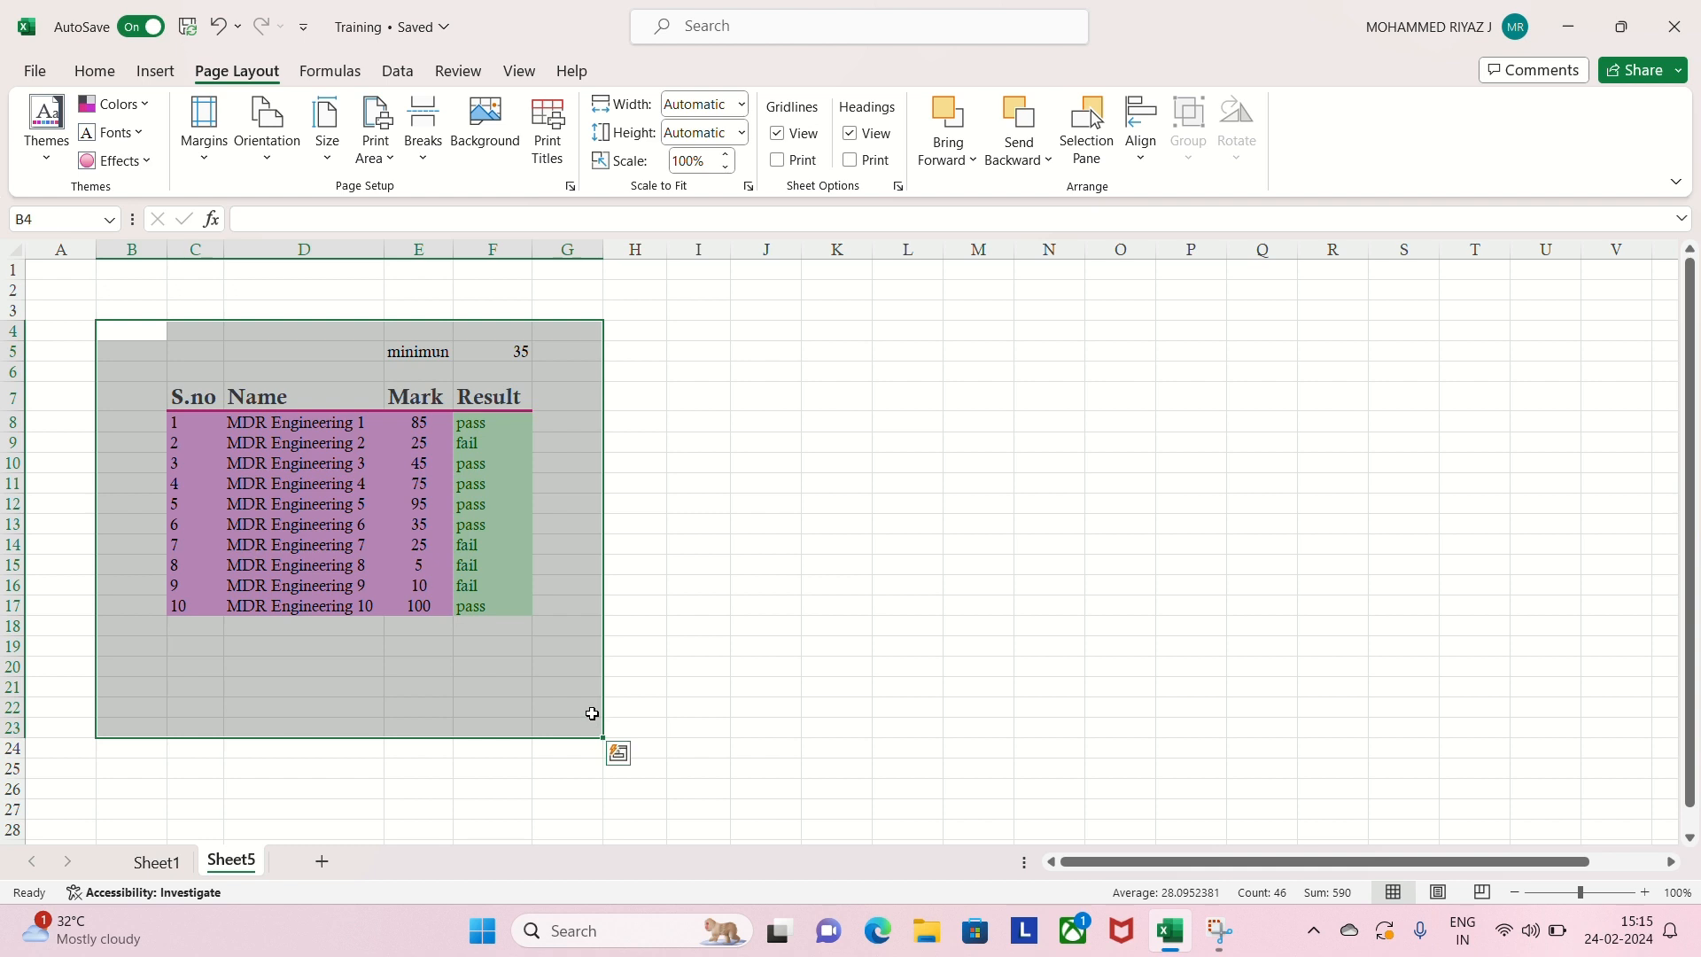
{"action": "left_click", "coordinate": [425, 806]}
{"action": "left_click", "coordinate": [155, 863]}
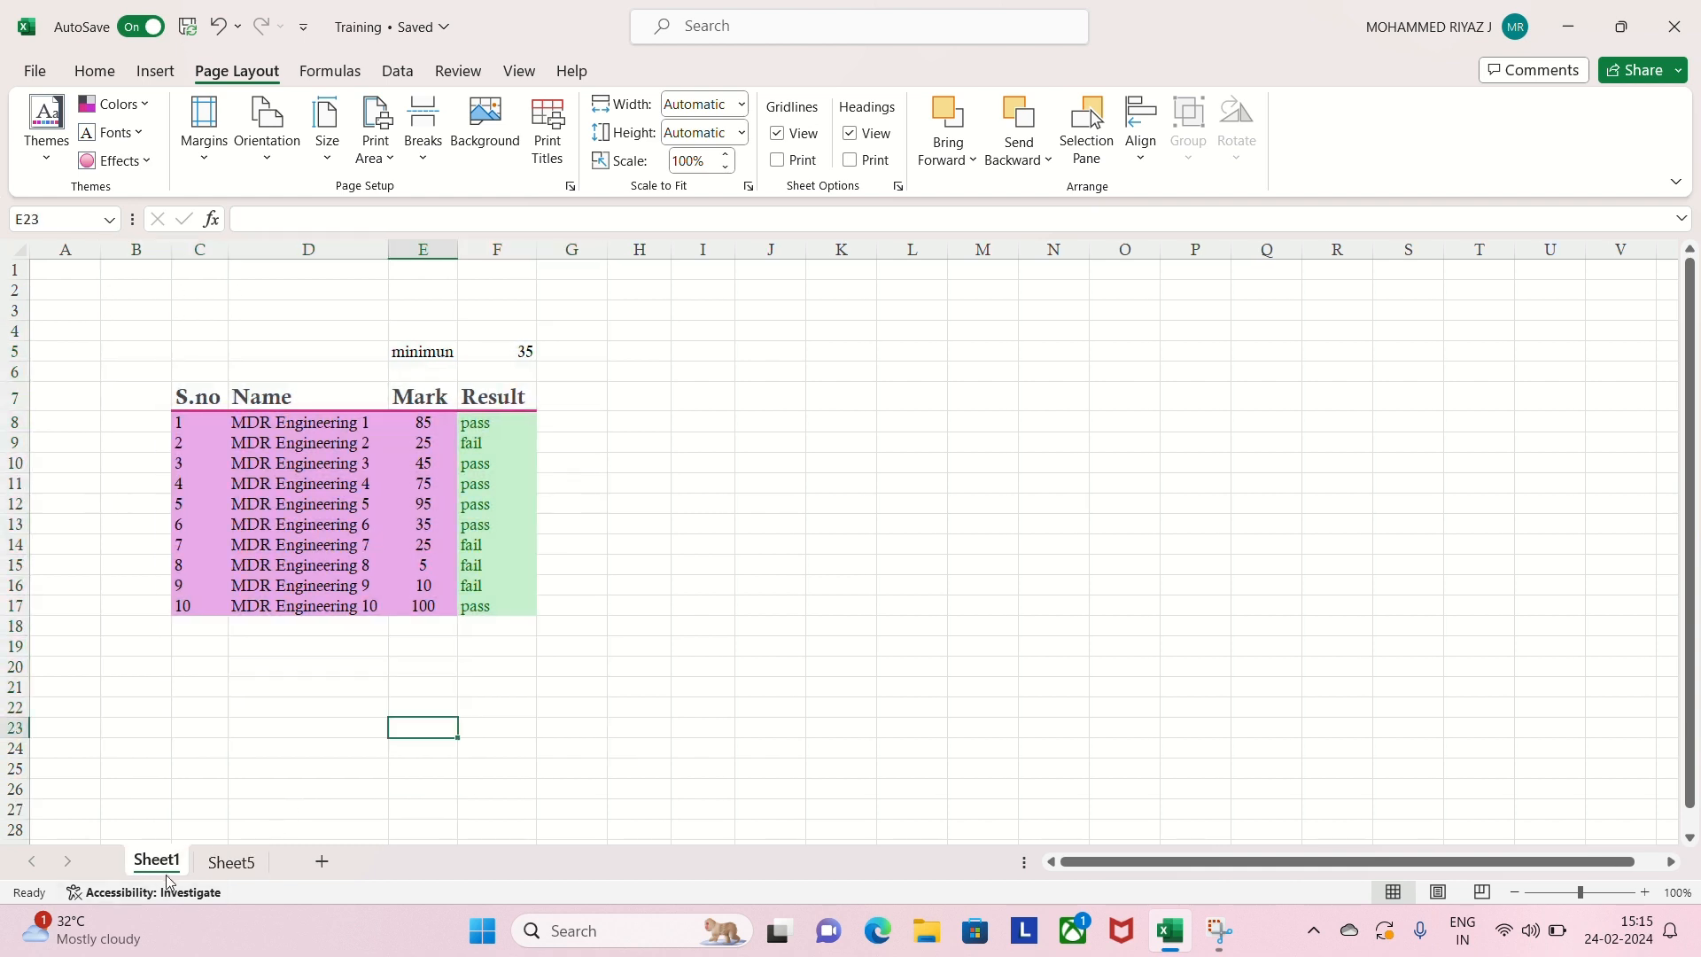
{"action": "left_click", "coordinate": [236, 864]}
{"action": "left_click_drag", "start_coordinate": [245, 864], "coordinate": [256, 867]}
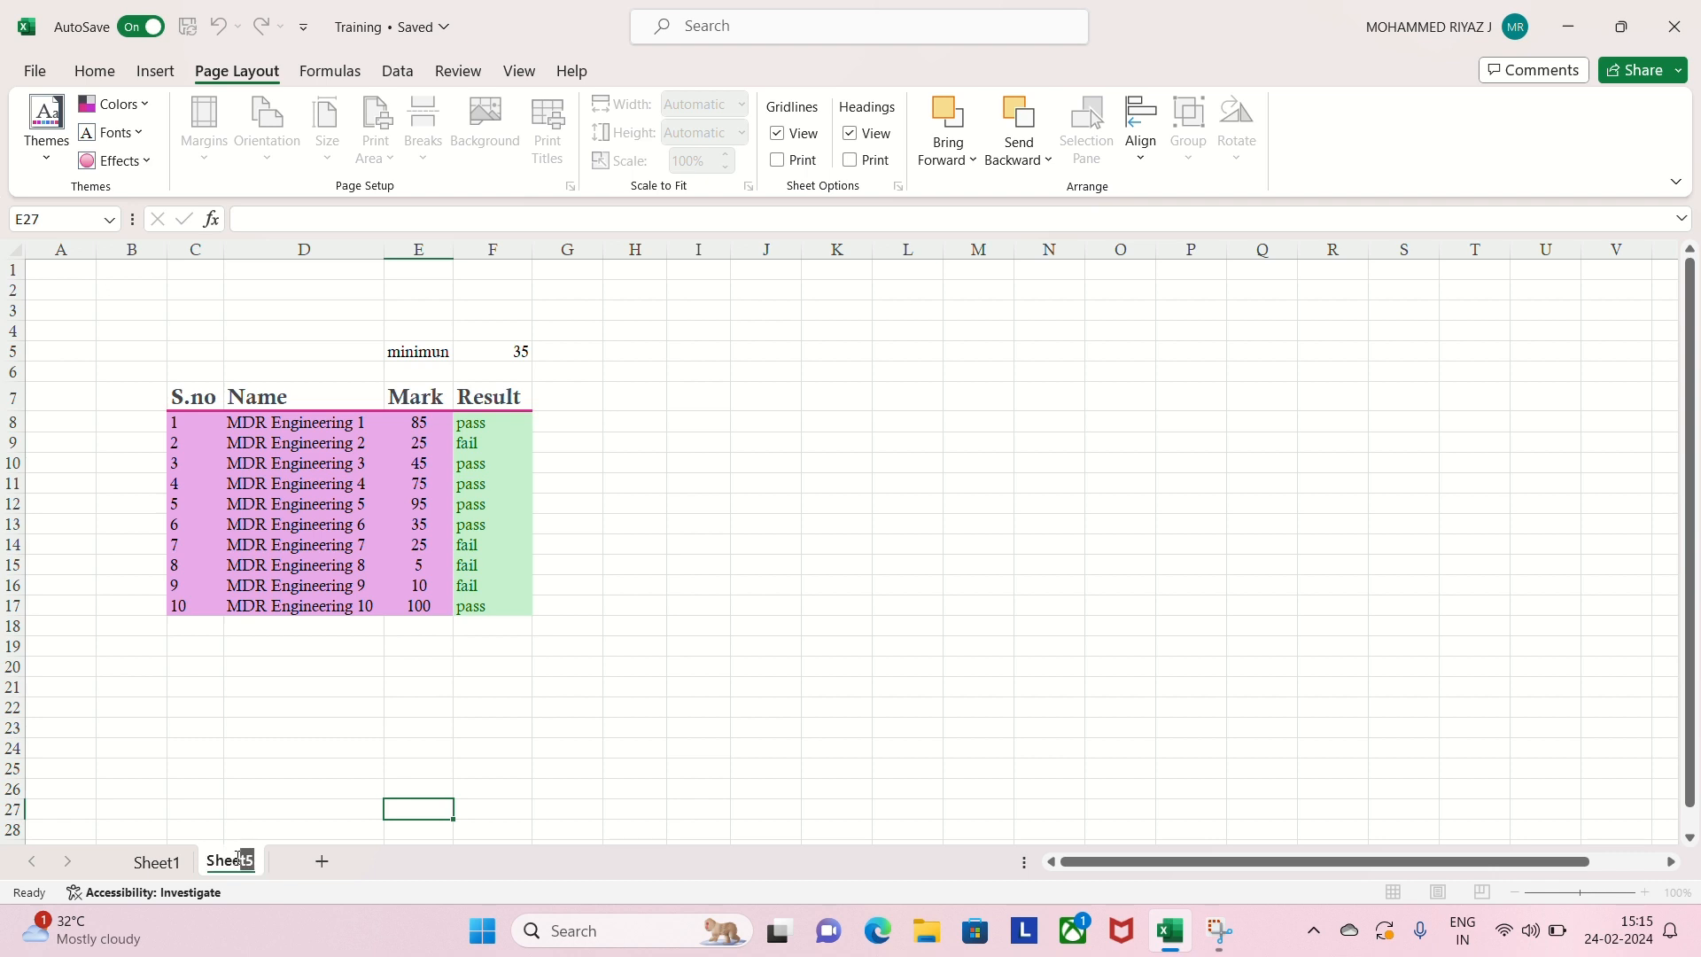
{"action": "type", "text": "t2"}
{"action": "left_click", "coordinate": [292, 765]}
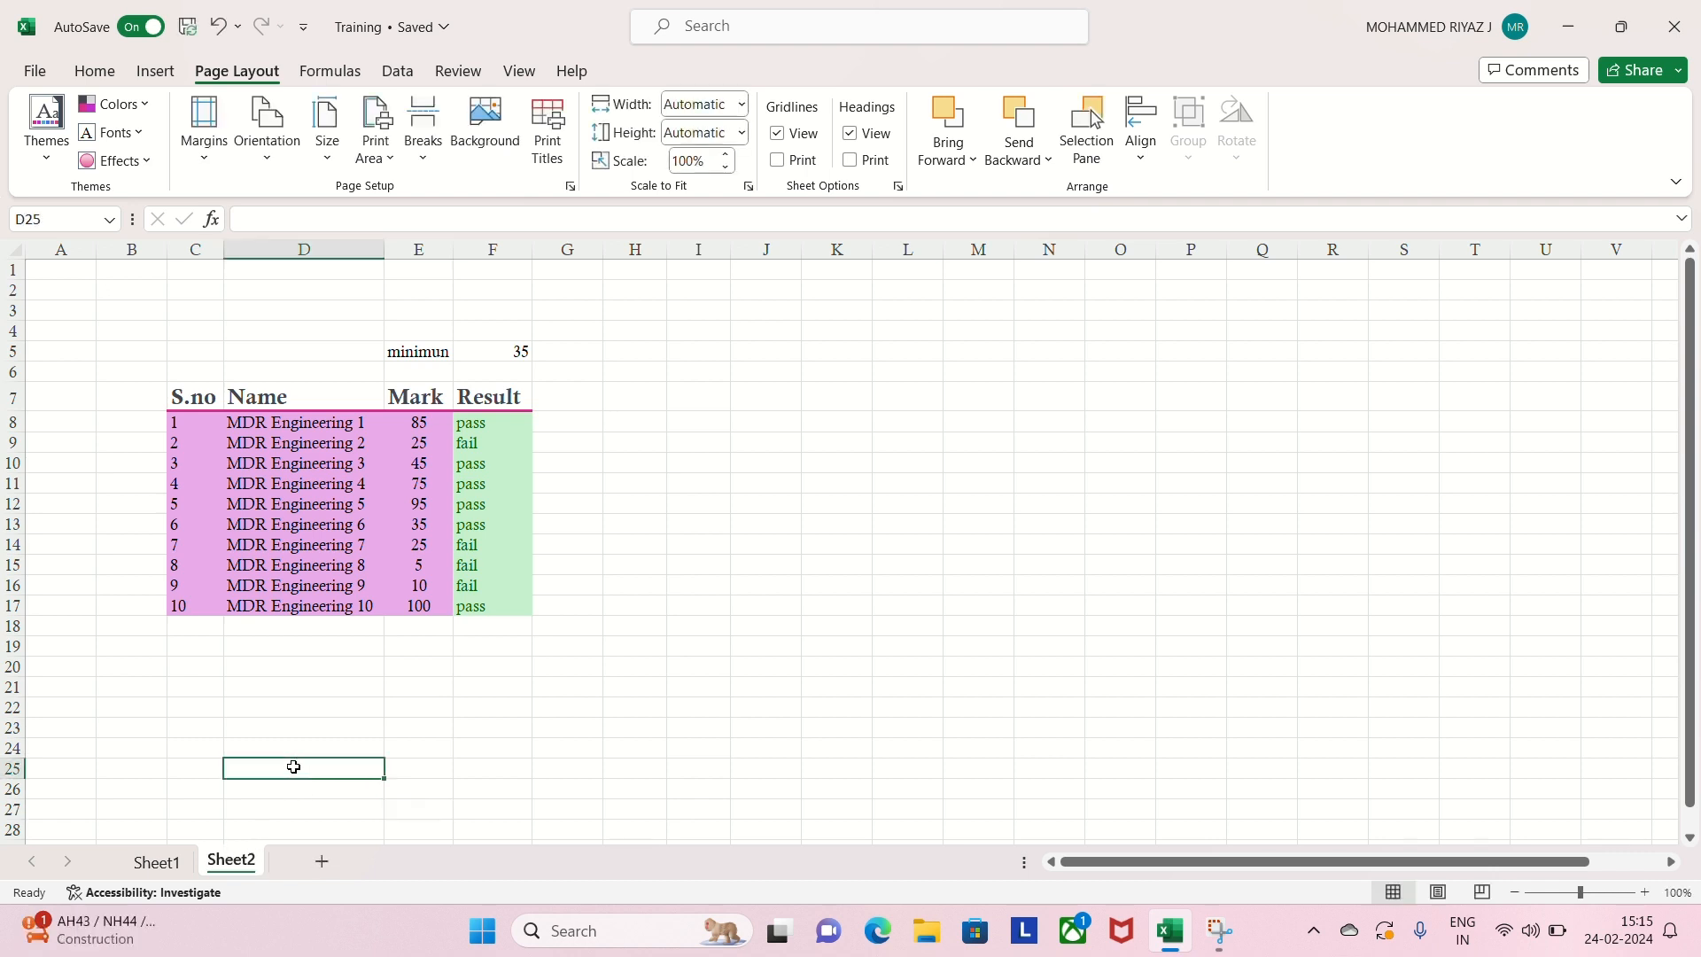
- Group Sheet1 with Sheet2 and ungroup the two worksheets again
{"action": "left_click", "coordinate": [159, 866], "text": "ctrl"}
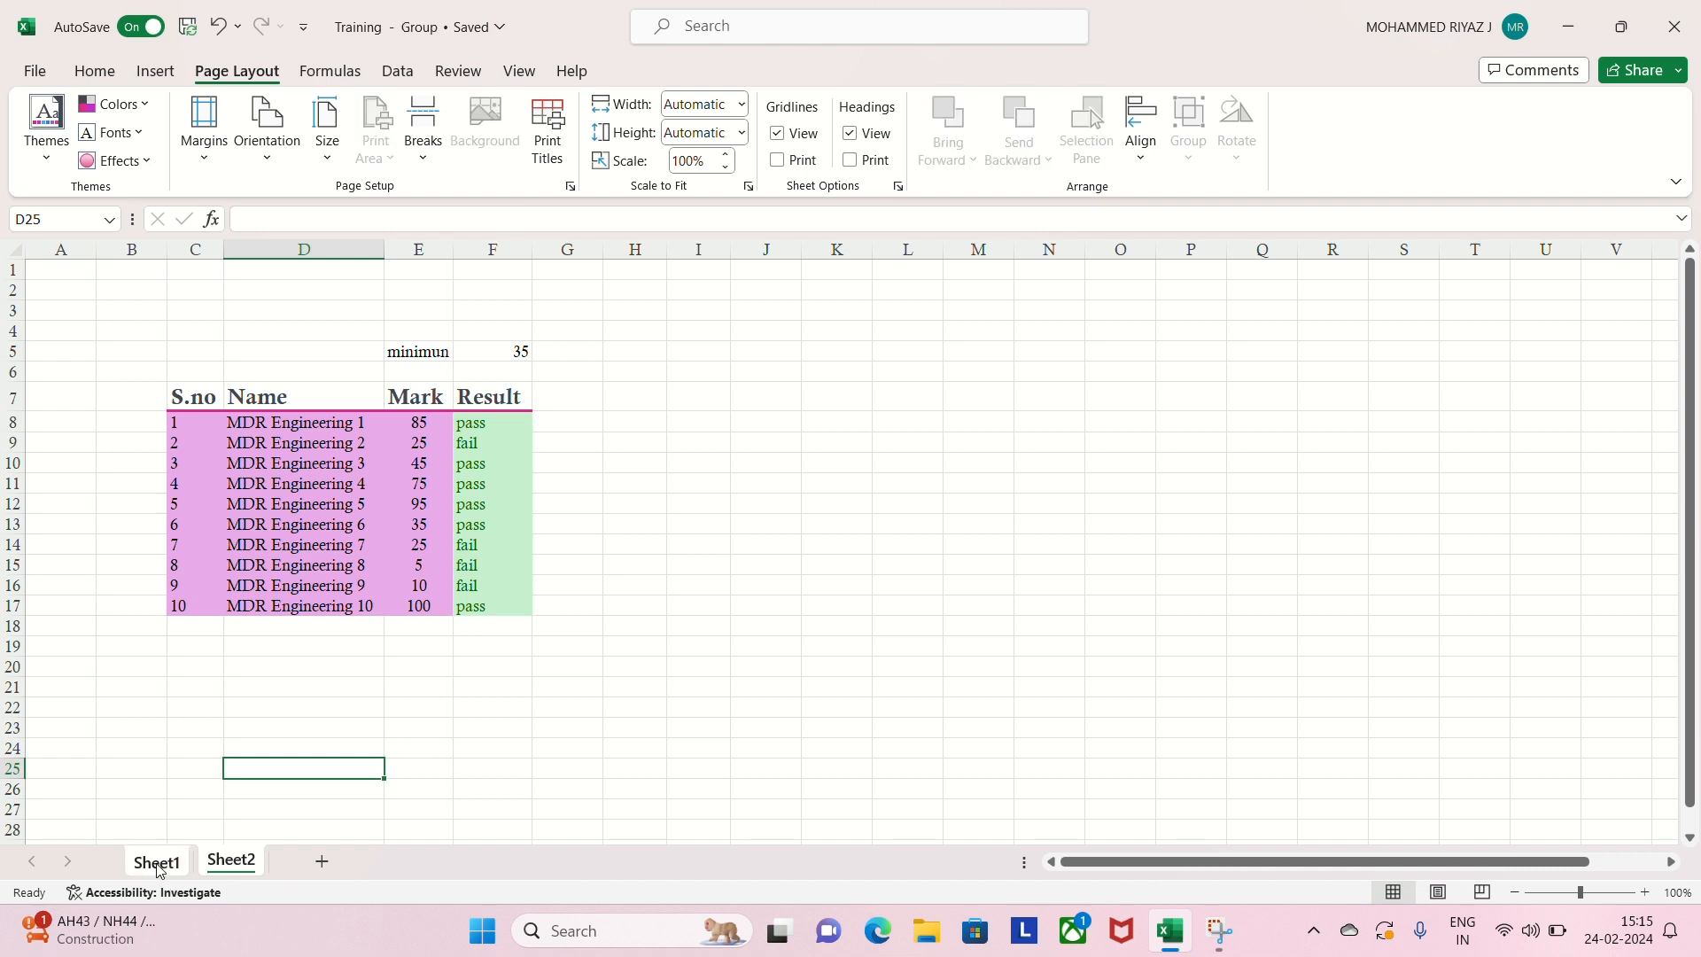
{"action": "left_click", "coordinate": [567, 665]}
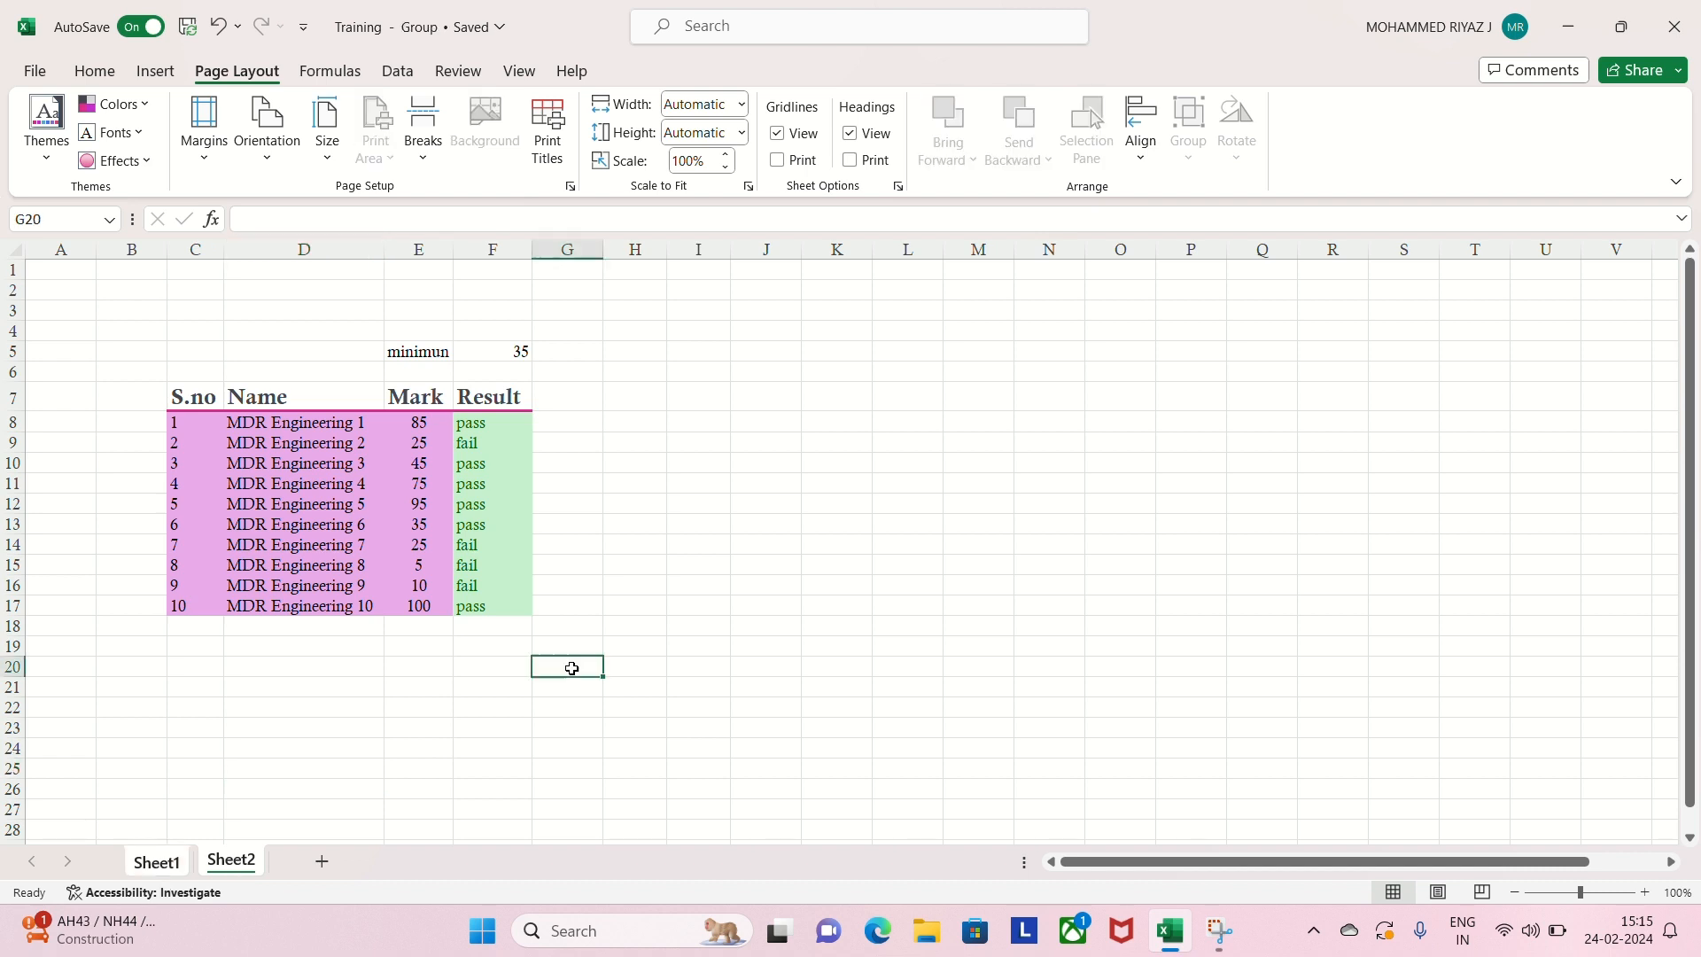
{"action": "right_click", "coordinate": [225, 866]}
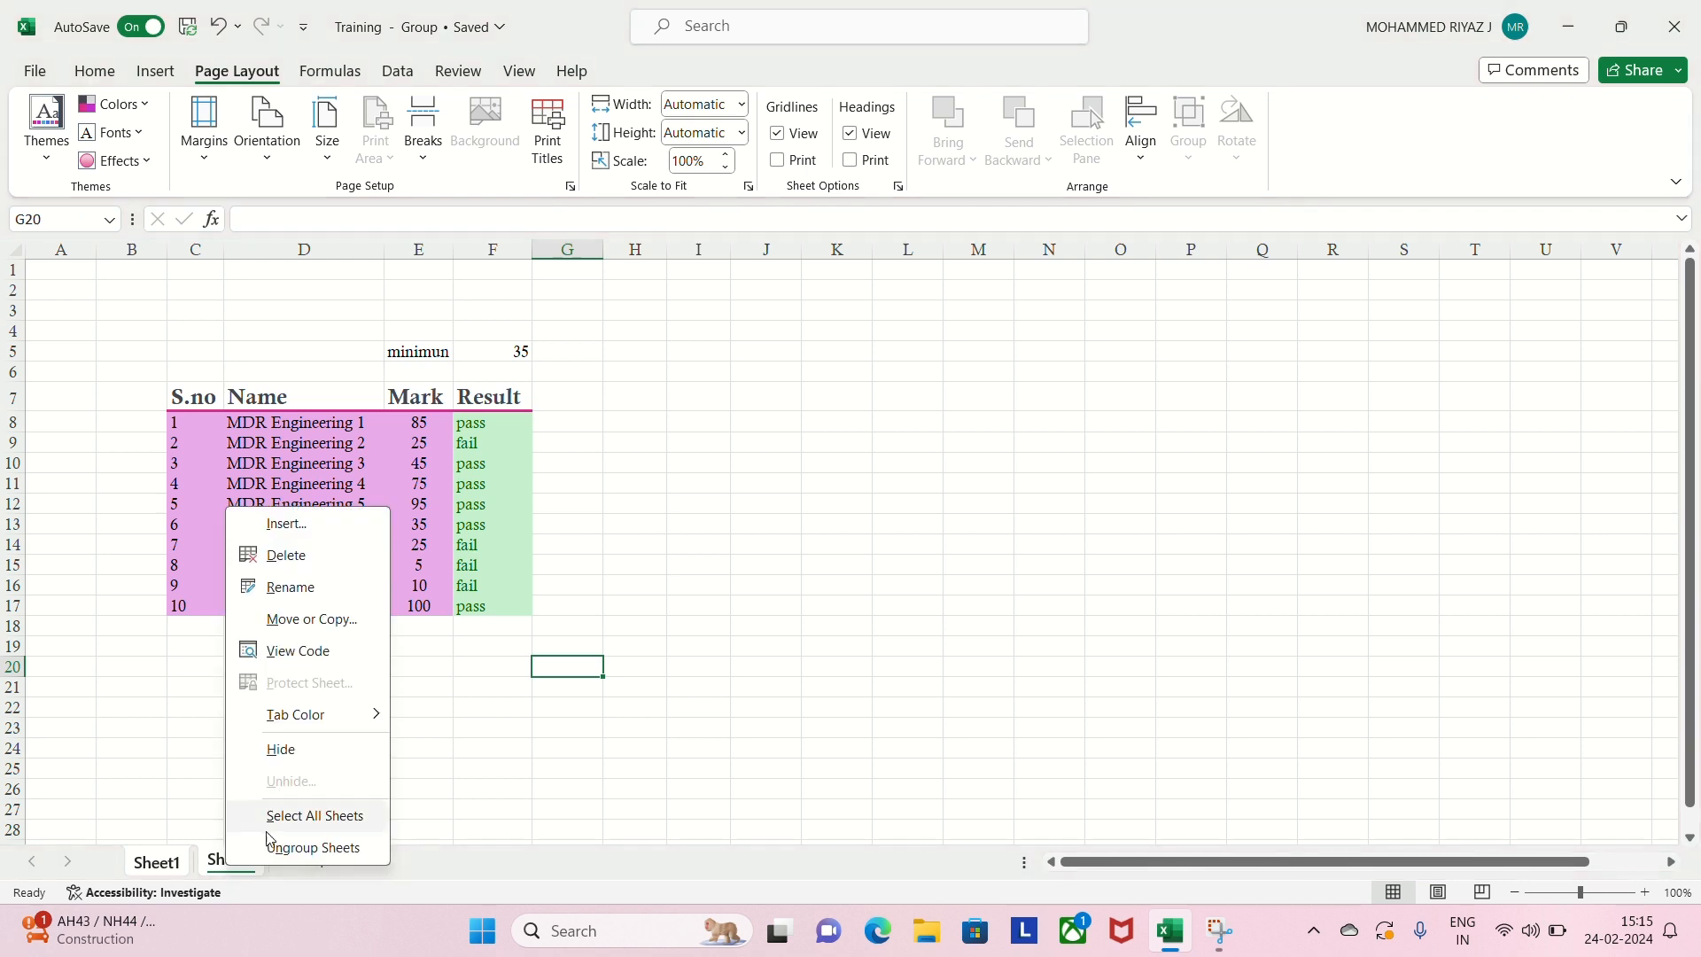
{"action": "left_click", "coordinate": [269, 829]}
{"action": "right_click", "coordinate": [237, 862]}
{"action": "left_click", "coordinate": [282, 843]}
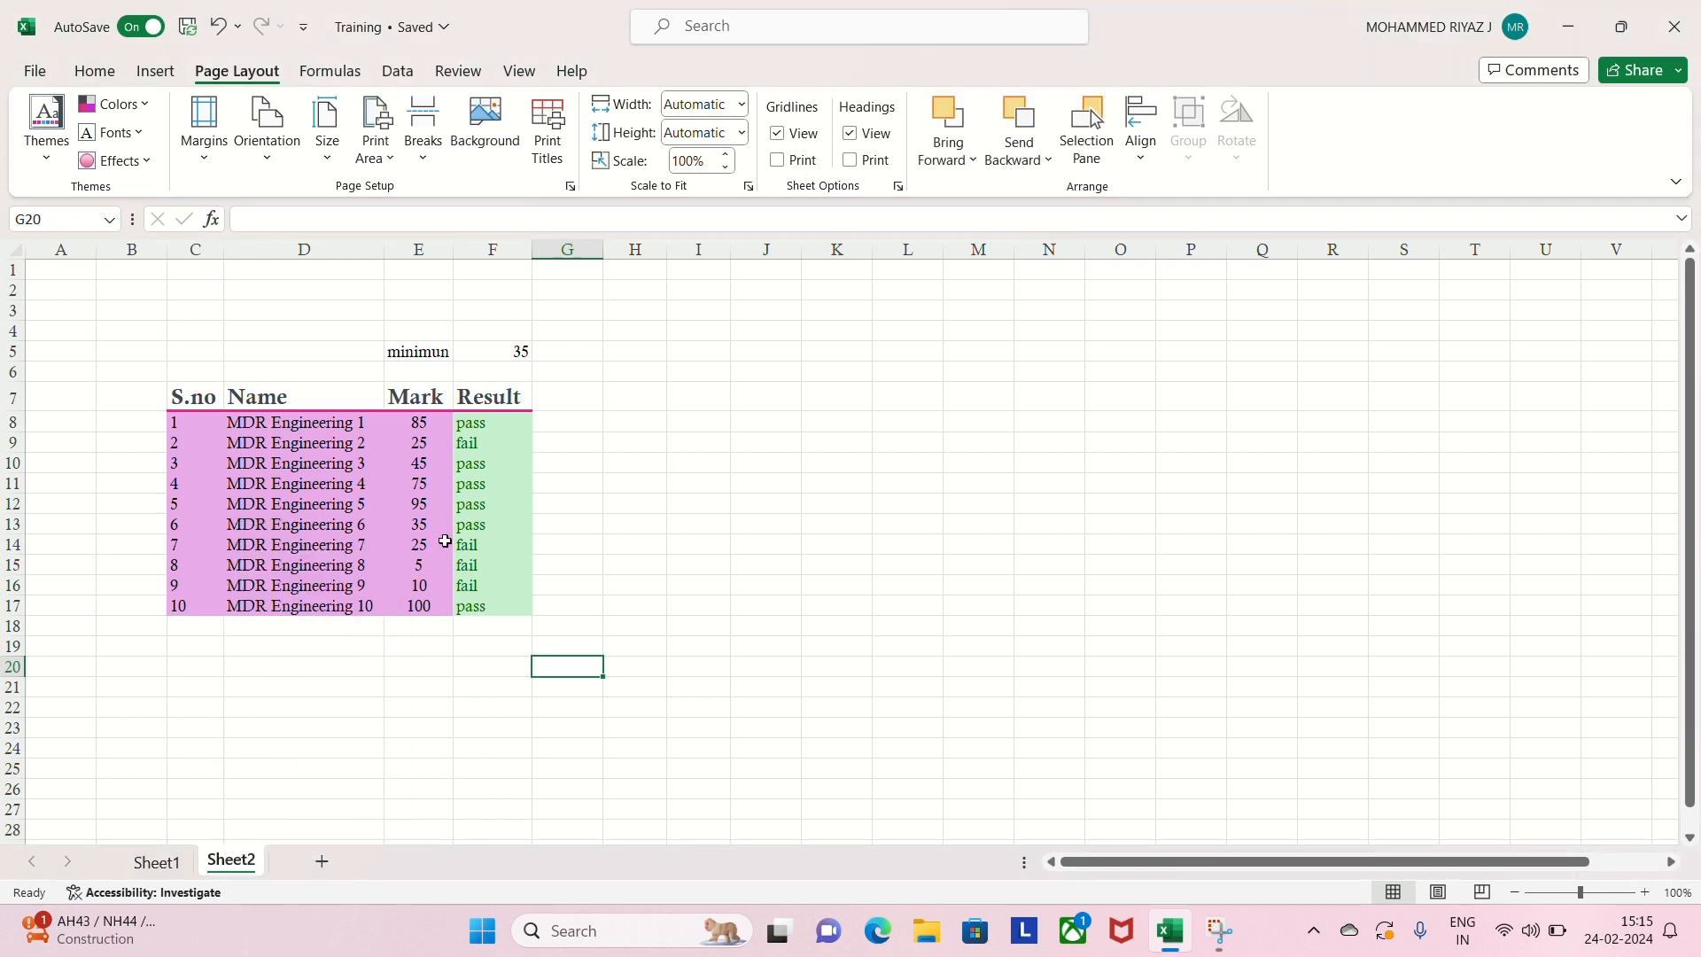
- Set the minimum mark in F5 of Sheet2 to 85 and compare the results with Sheet1
{"action": "double_click", "coordinate": [519, 353]}
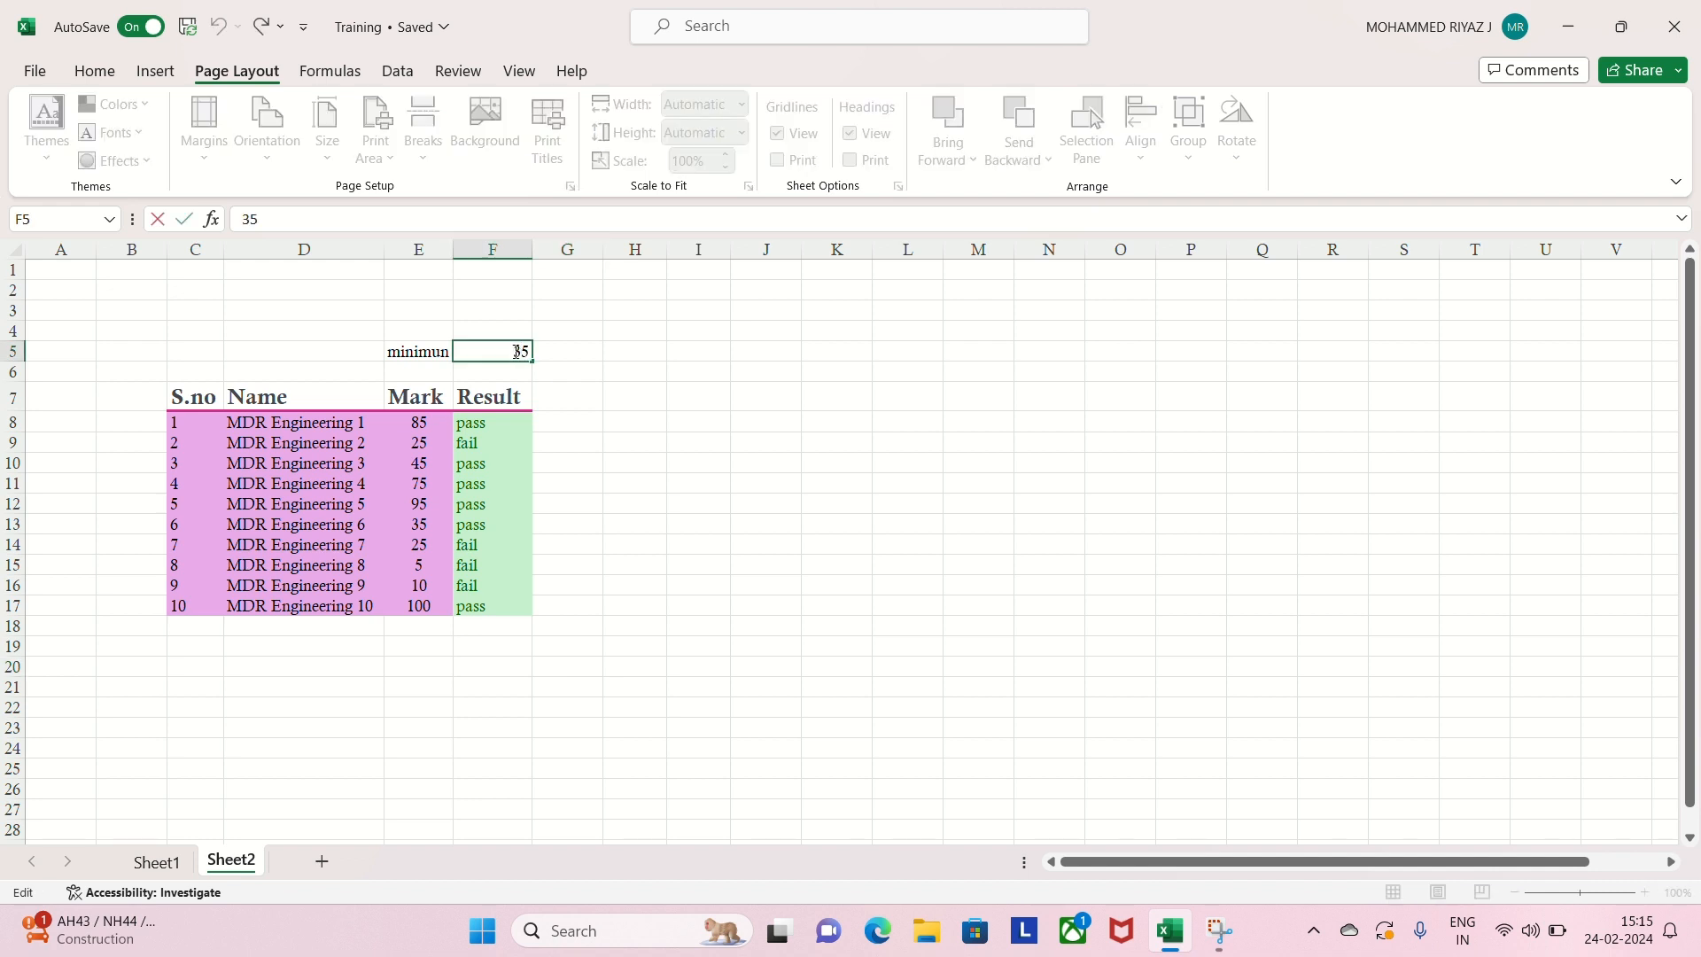
{"action": "left_click_drag", "start_coordinate": [513, 353], "coordinate": [519, 351]}
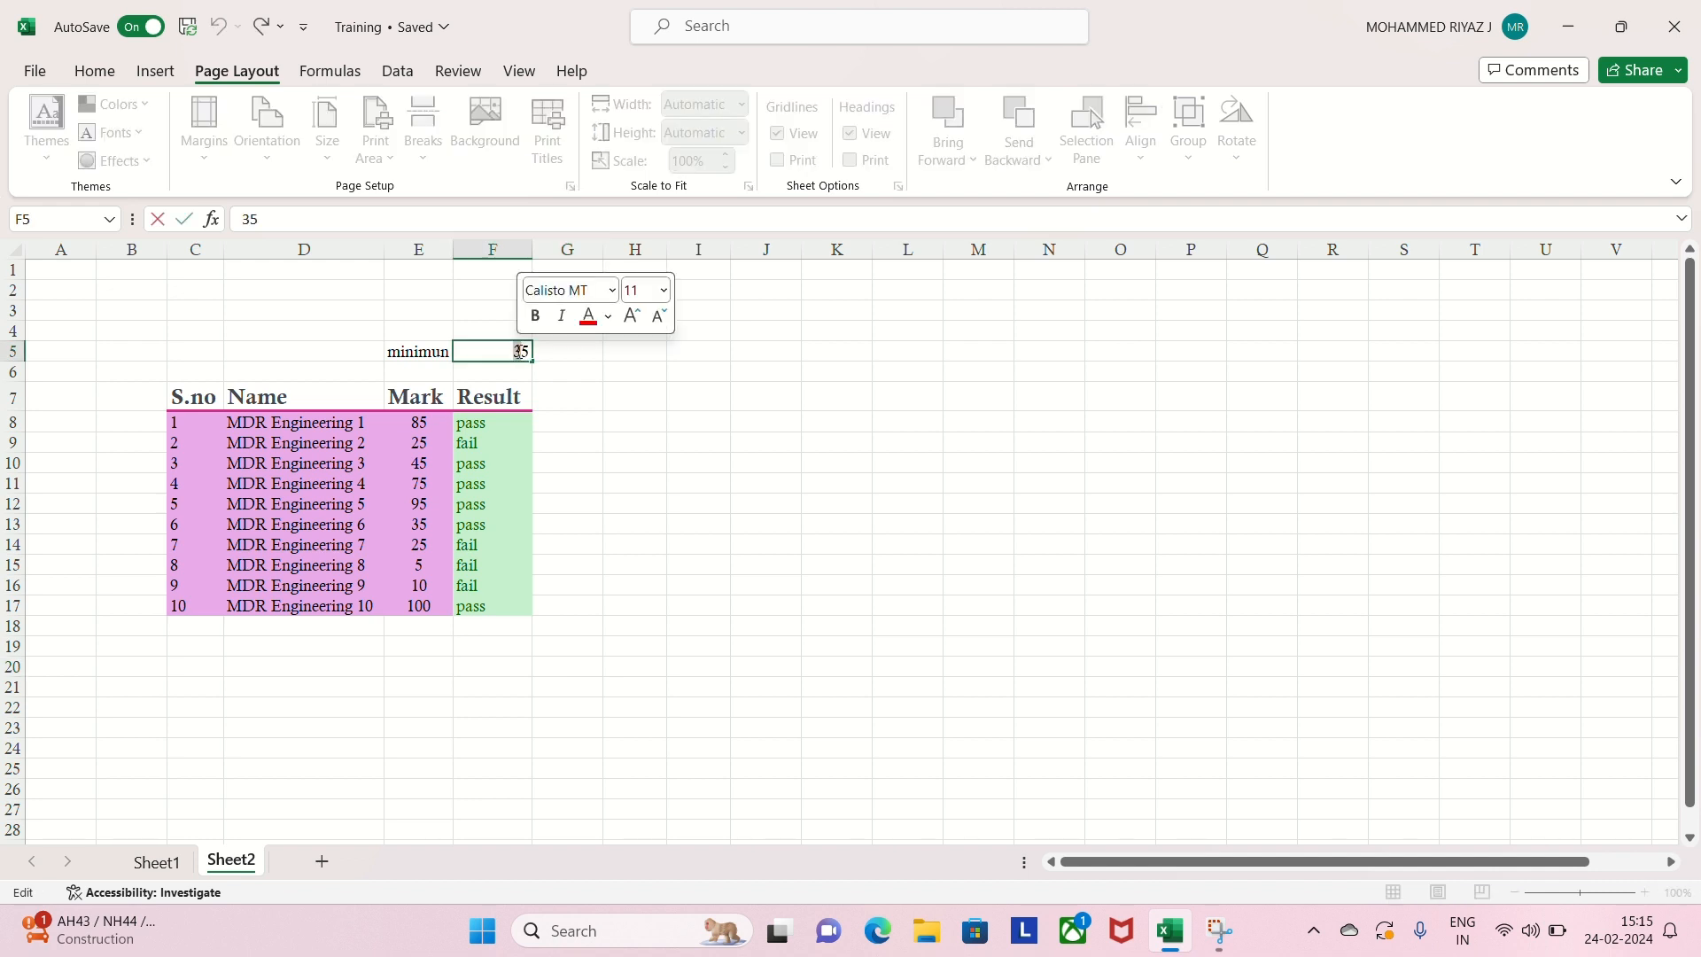
{"action": "type", "text": "8"}
{"action": "left_click", "coordinate": [510, 497]}
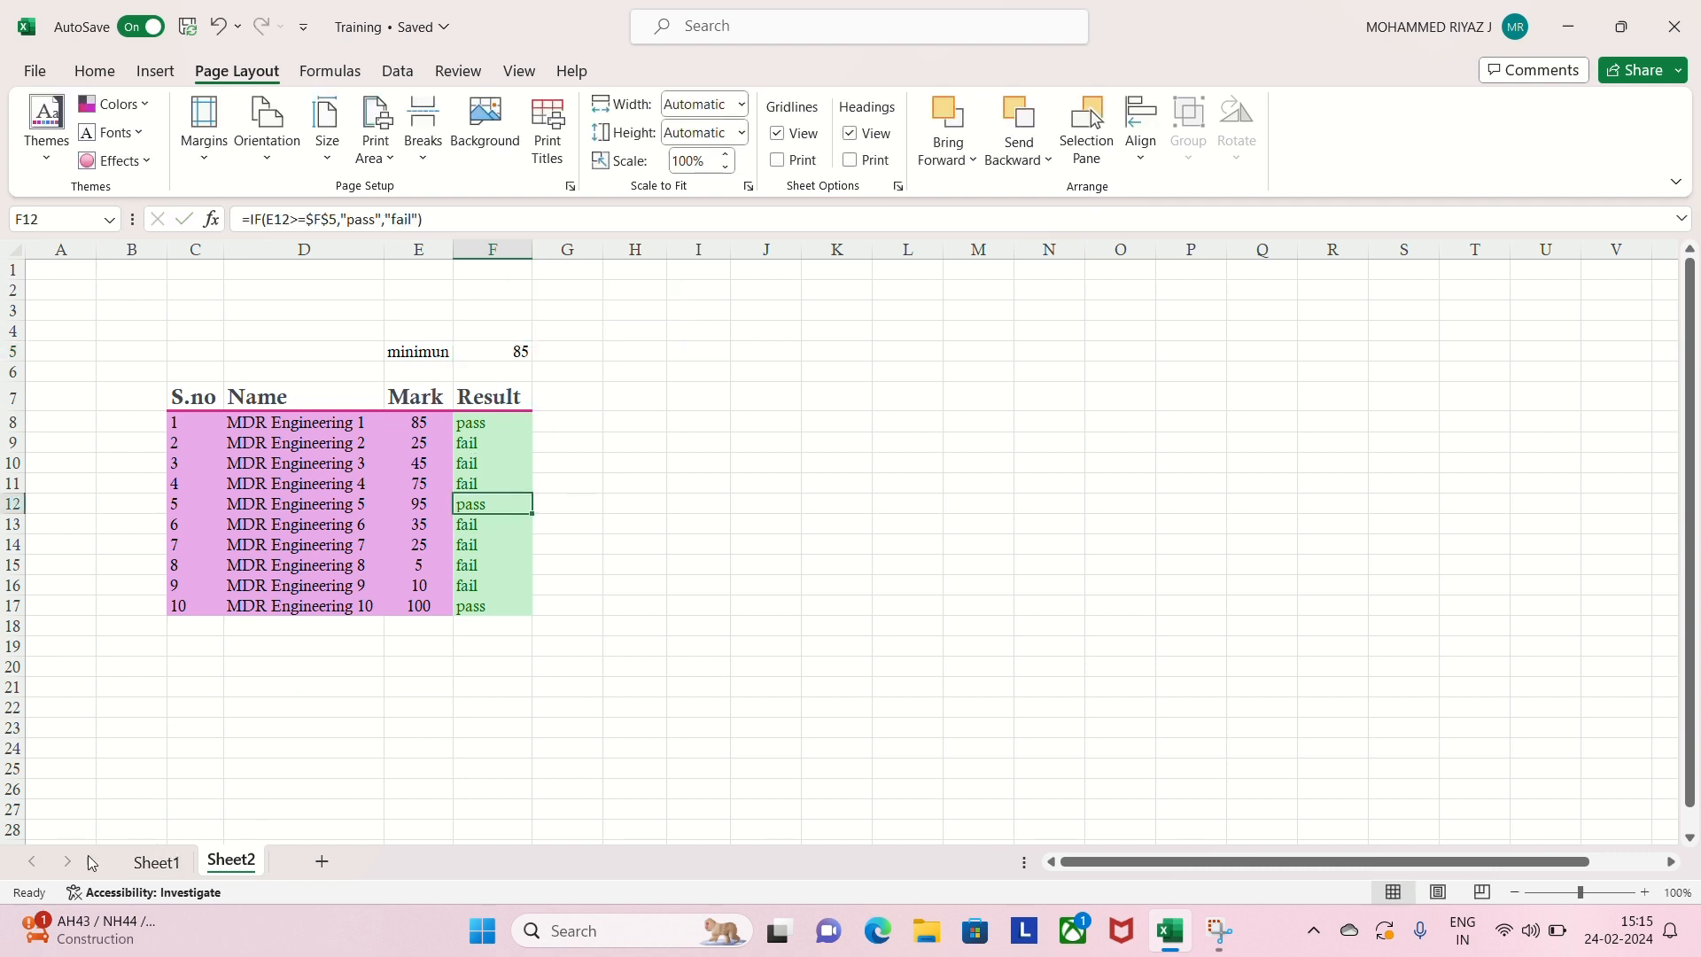
{"action": "left_click", "coordinate": [147, 867]}
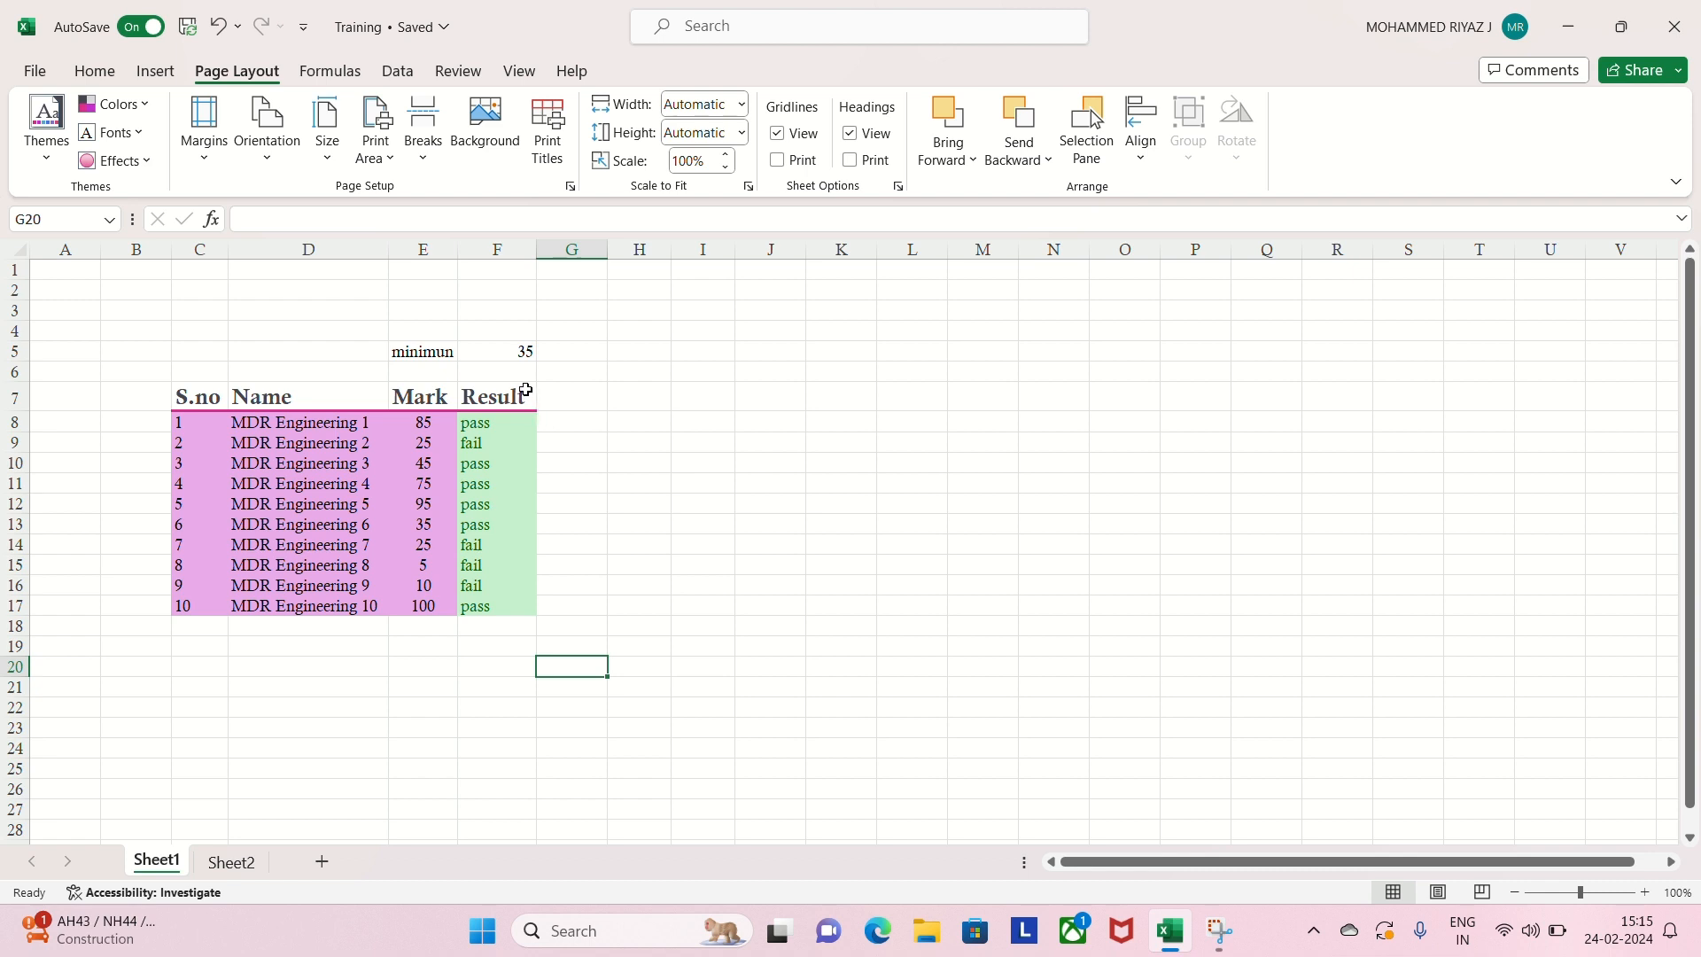
- Enter the subject label tamil in cell D3 of Sheet2
{"action": "left_click", "coordinate": [233, 864]}
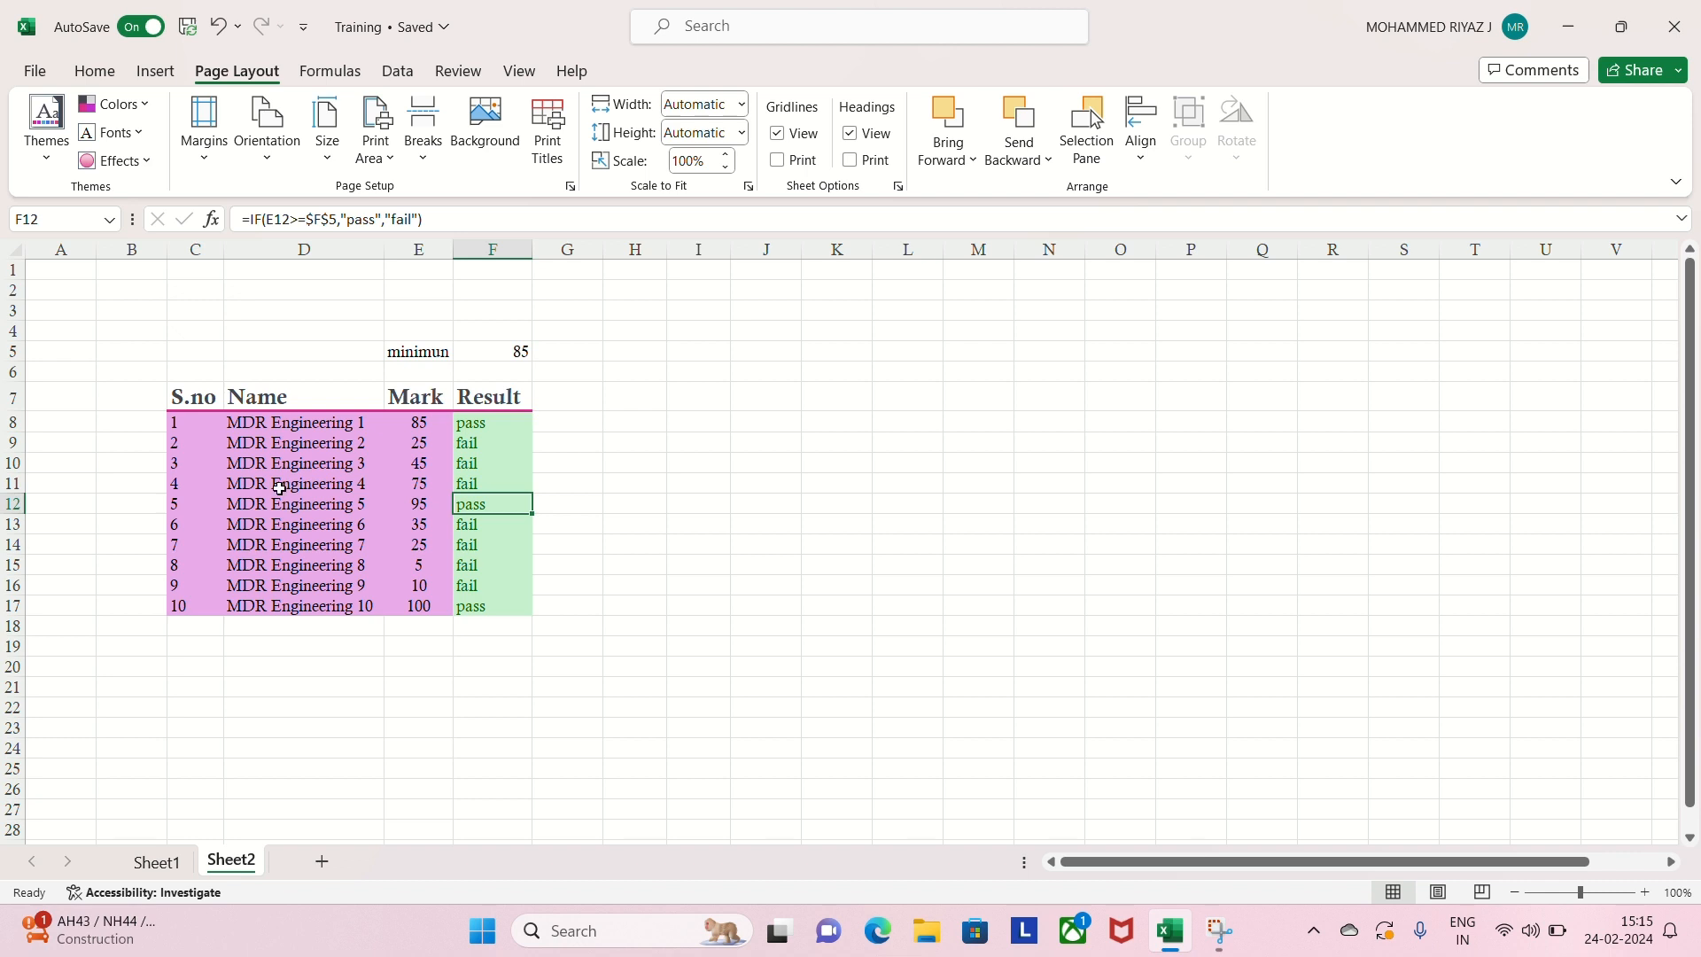
{"action": "double_click", "coordinate": [290, 308]}
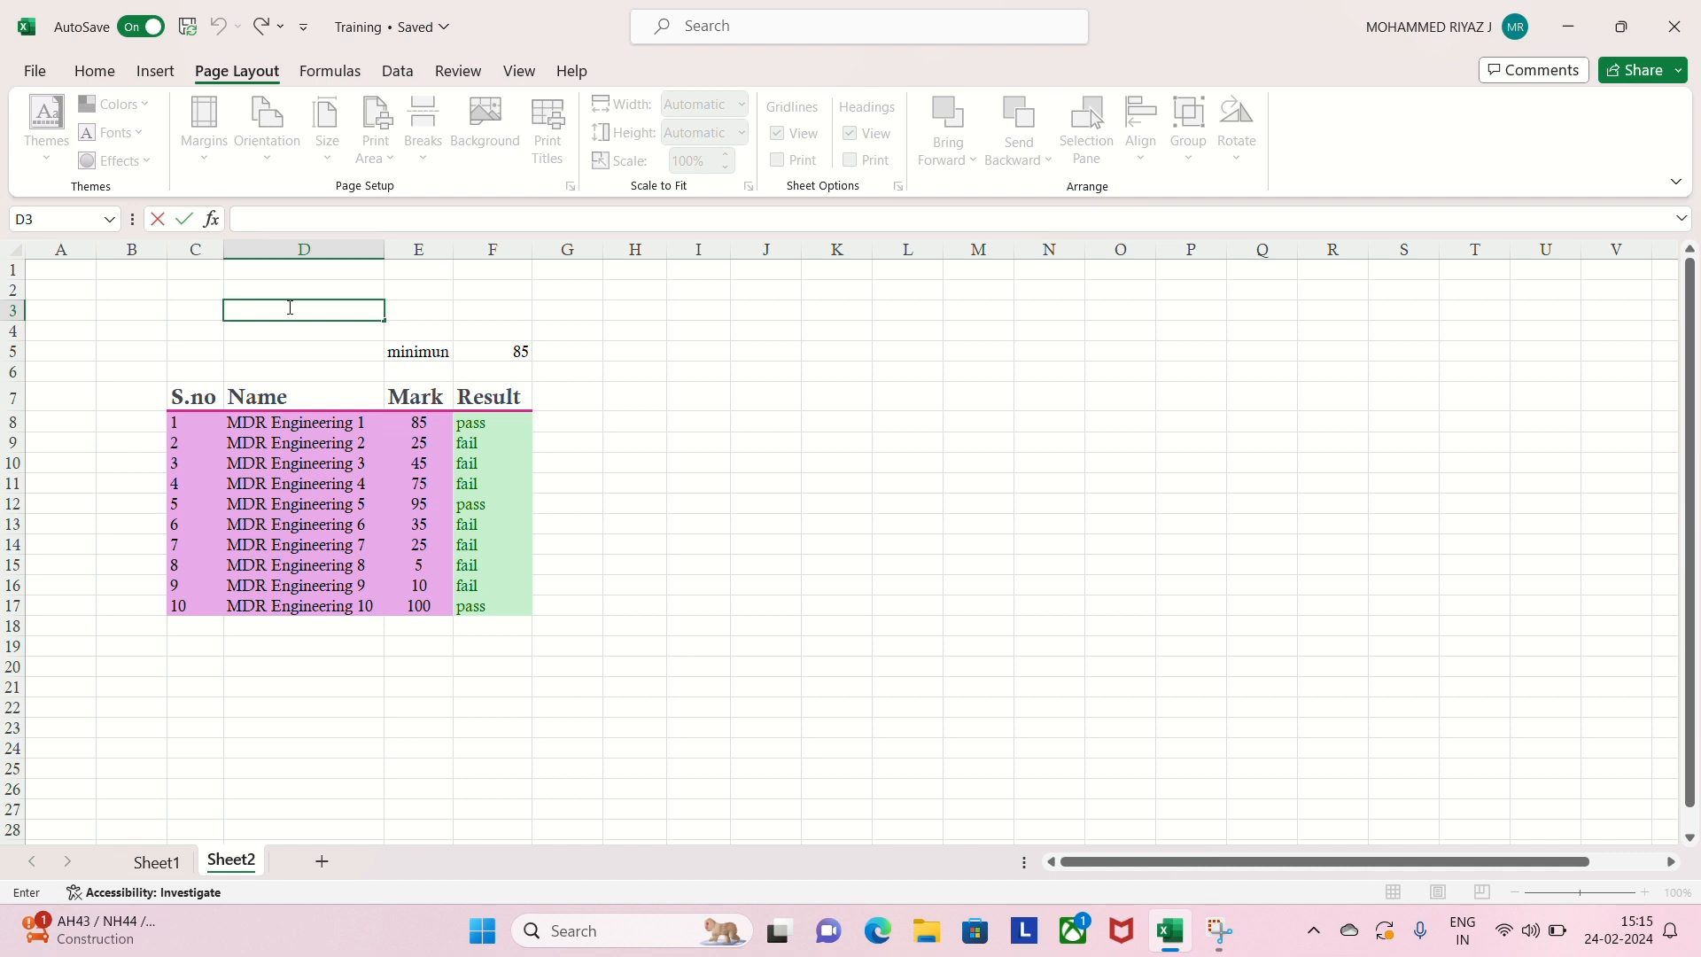
{"action": "type", "text": "Ma"}
{"action": "key", "text": "BackSpace"}
{"action": "key", "text": "BackSpace"}
{"action": "type", "text": "tamil"}
- Enter the subject label English in cell D2 of Sheet1
{"action": "left_click", "coordinate": [156, 862]}
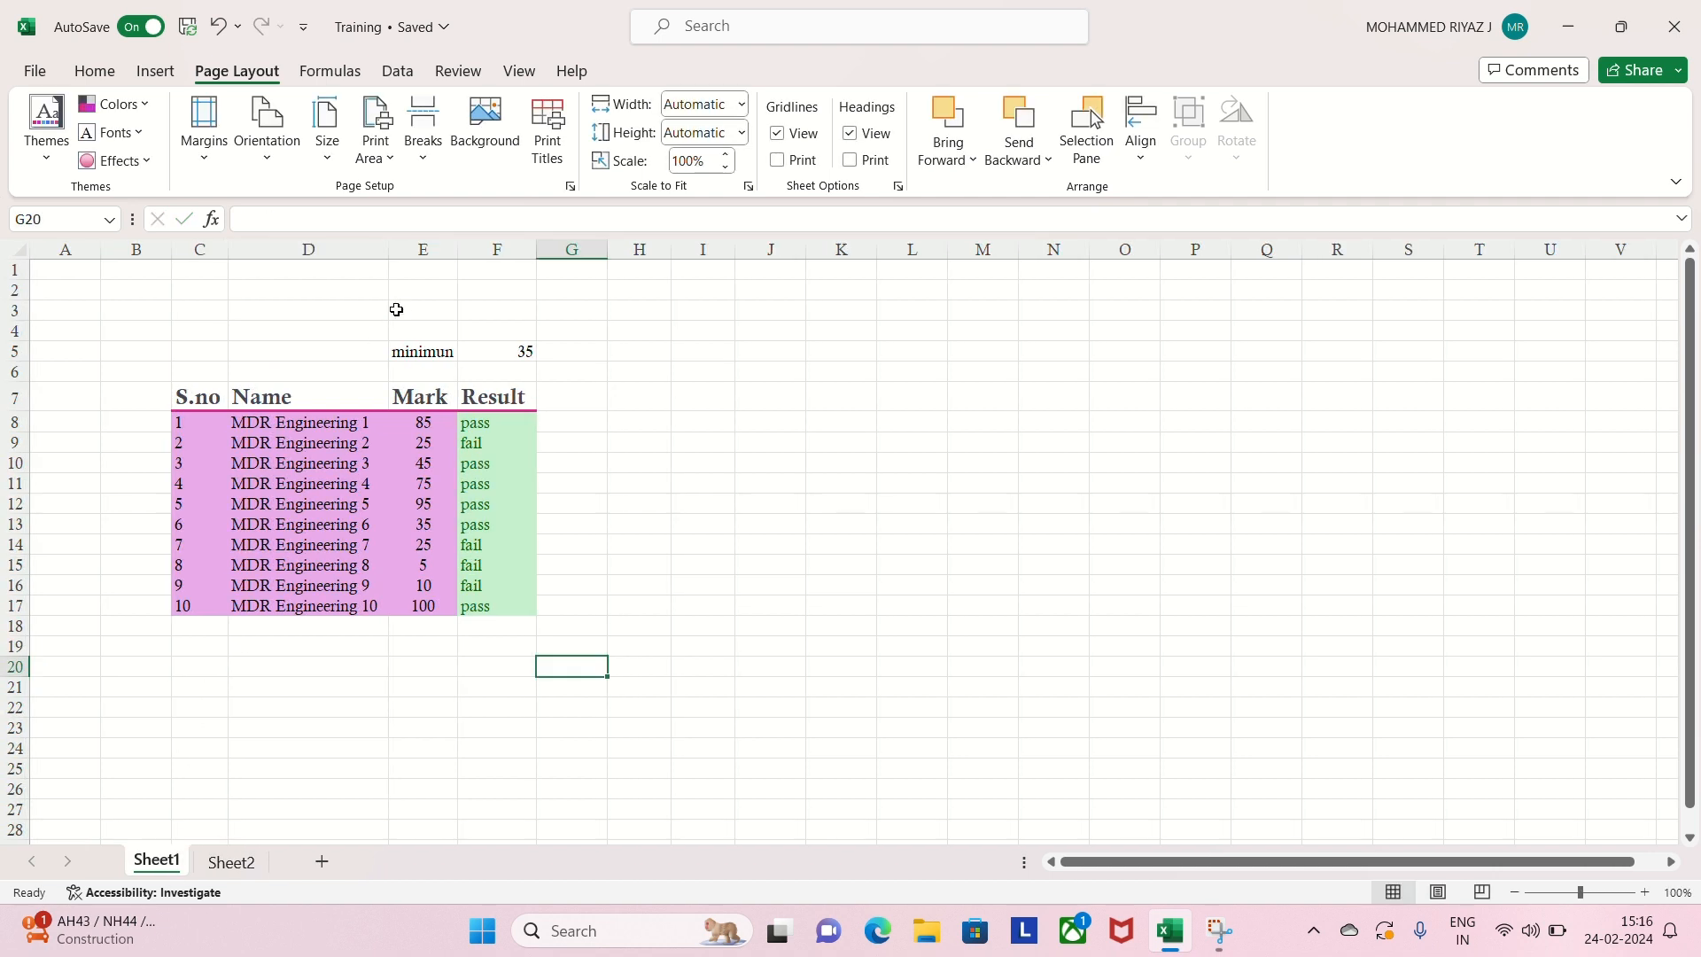
{"action": "double_click", "coordinate": [346, 295]}
{"action": "type", "text": "En"}
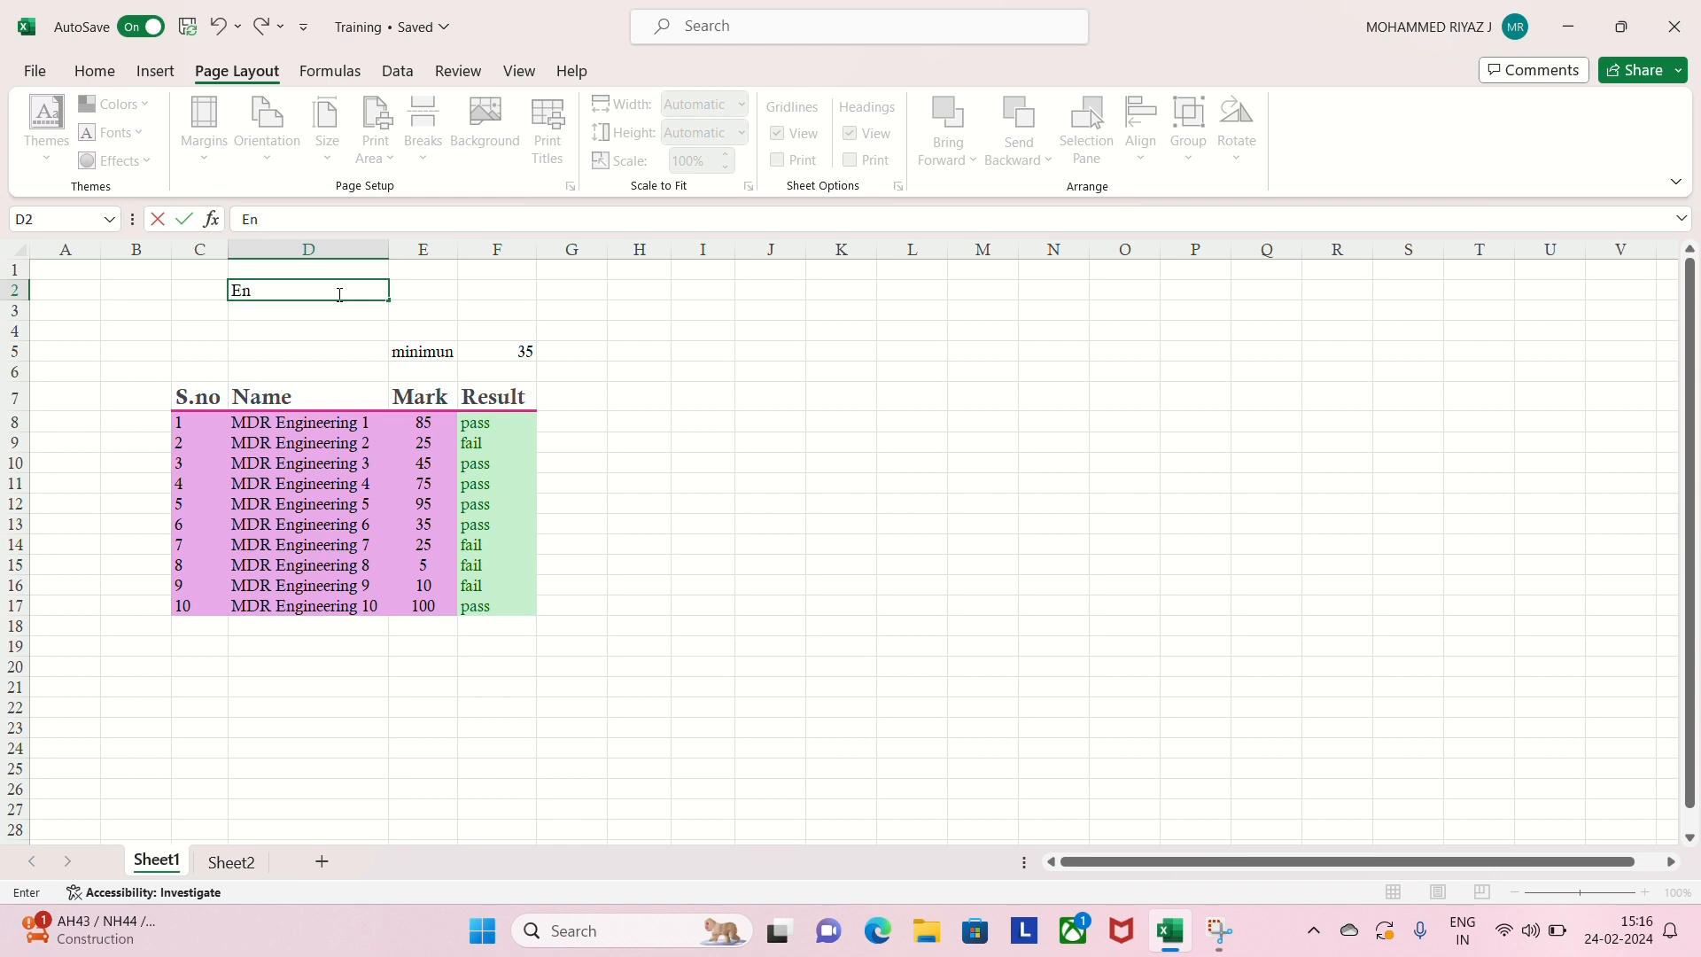
{"action": "type", "text": "glish"}
{"action": "left_click", "coordinate": [345, 722]}
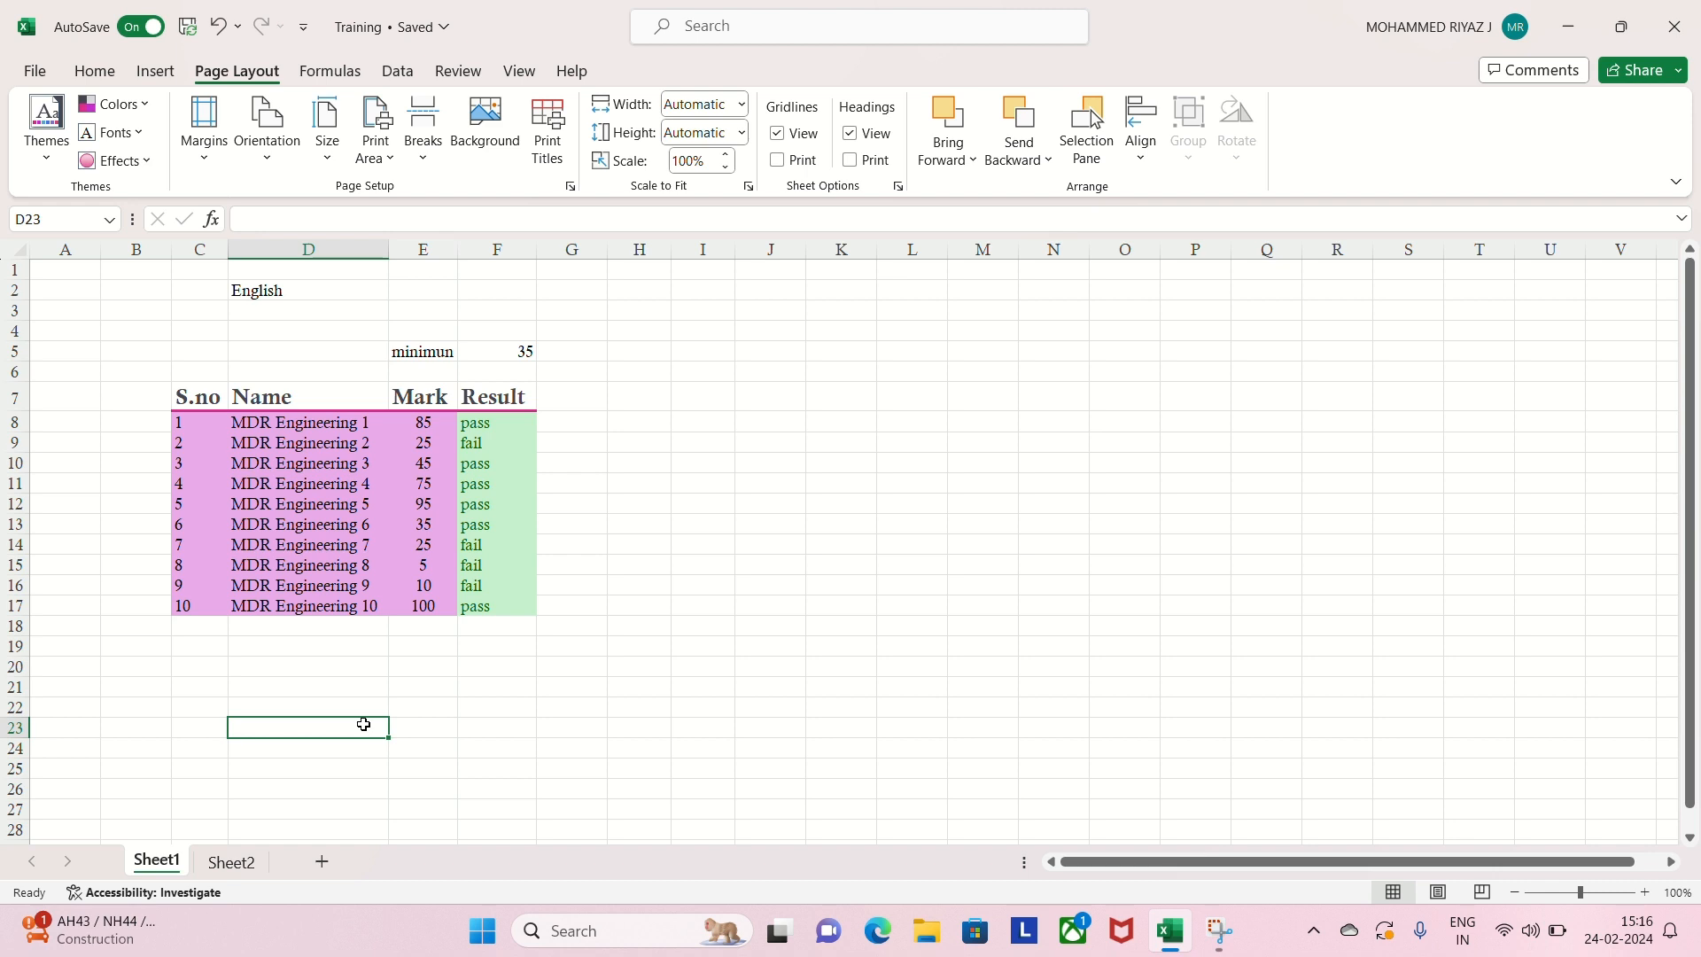
- Group Sheet1 and Sheet2, change the name in D15 to MDR Engineering 15, and check the entry on Sheet1
{"action": "left_click", "coordinate": [239, 863], "text": "ctrl"}
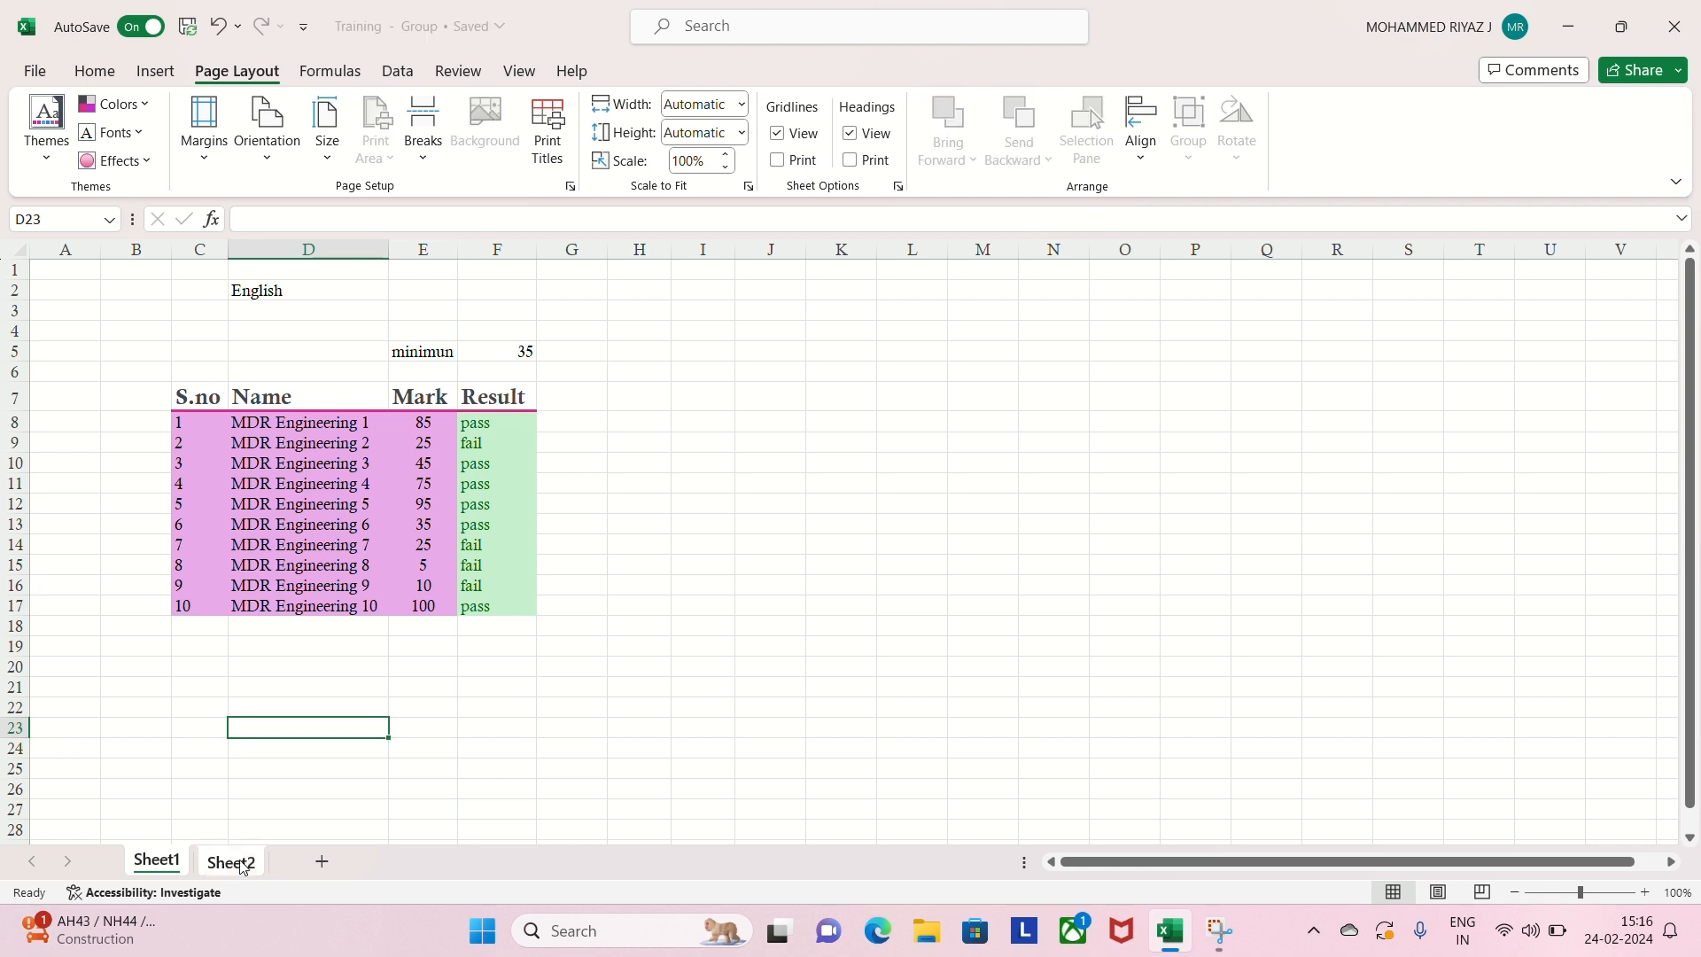
{"action": "right_click", "coordinate": [241, 863]}
{"action": "left_click", "coordinate": [306, 807]}
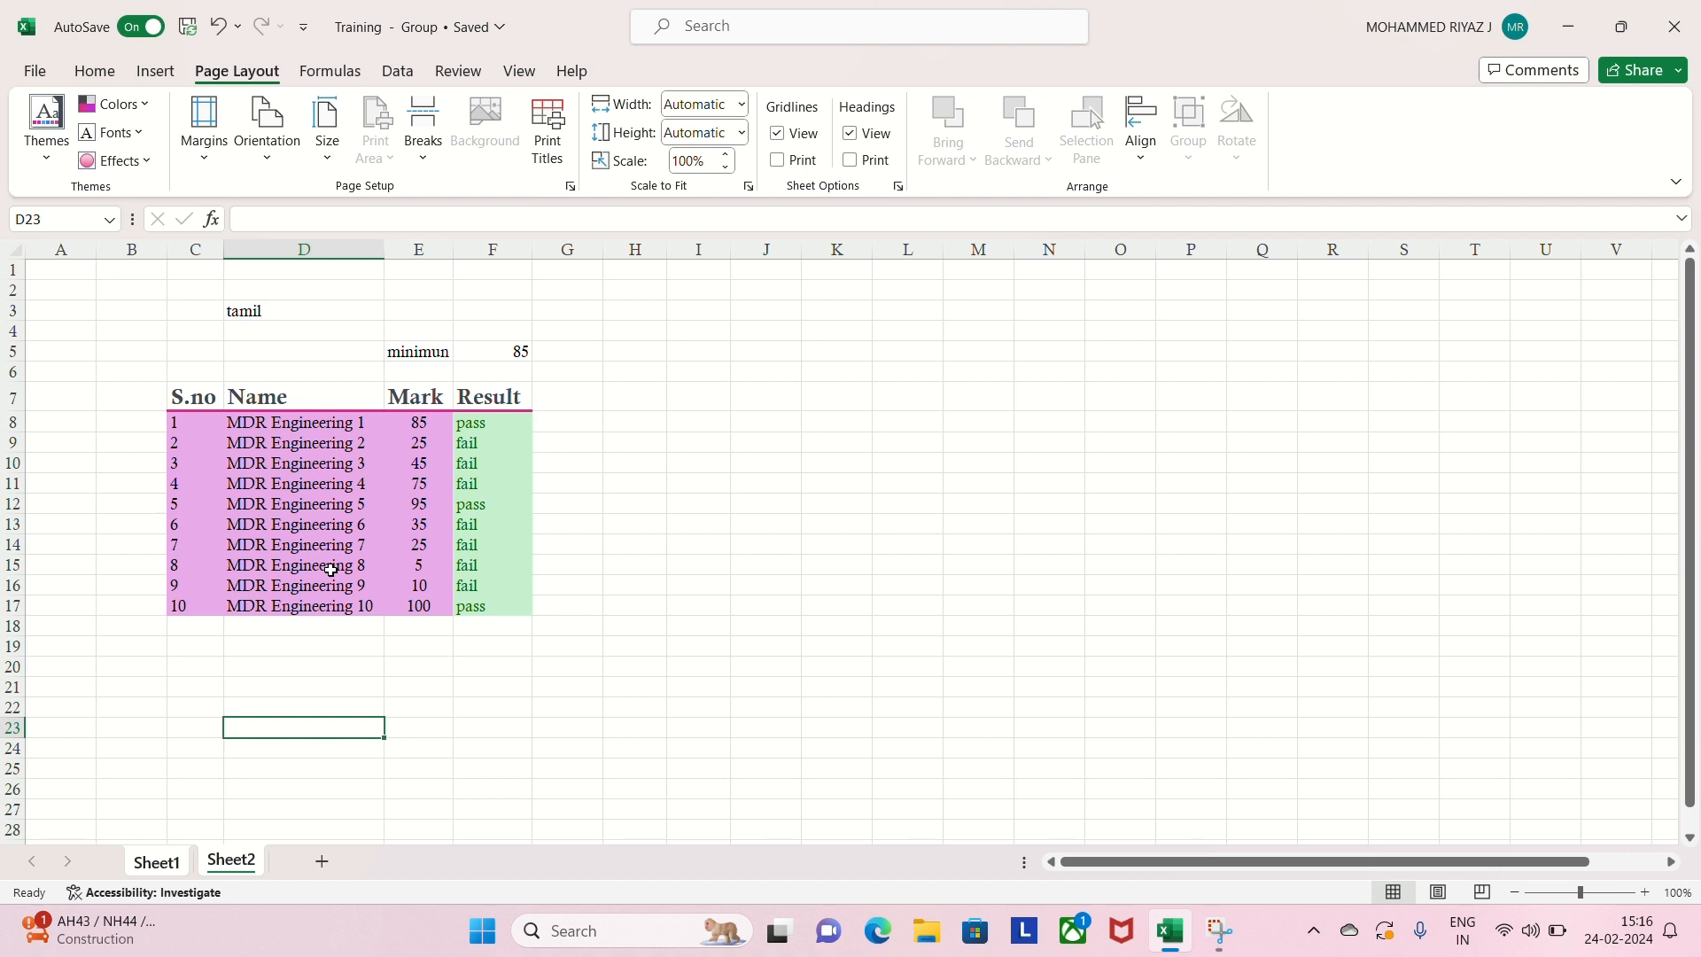
{"action": "left_click", "coordinate": [17, 565]}
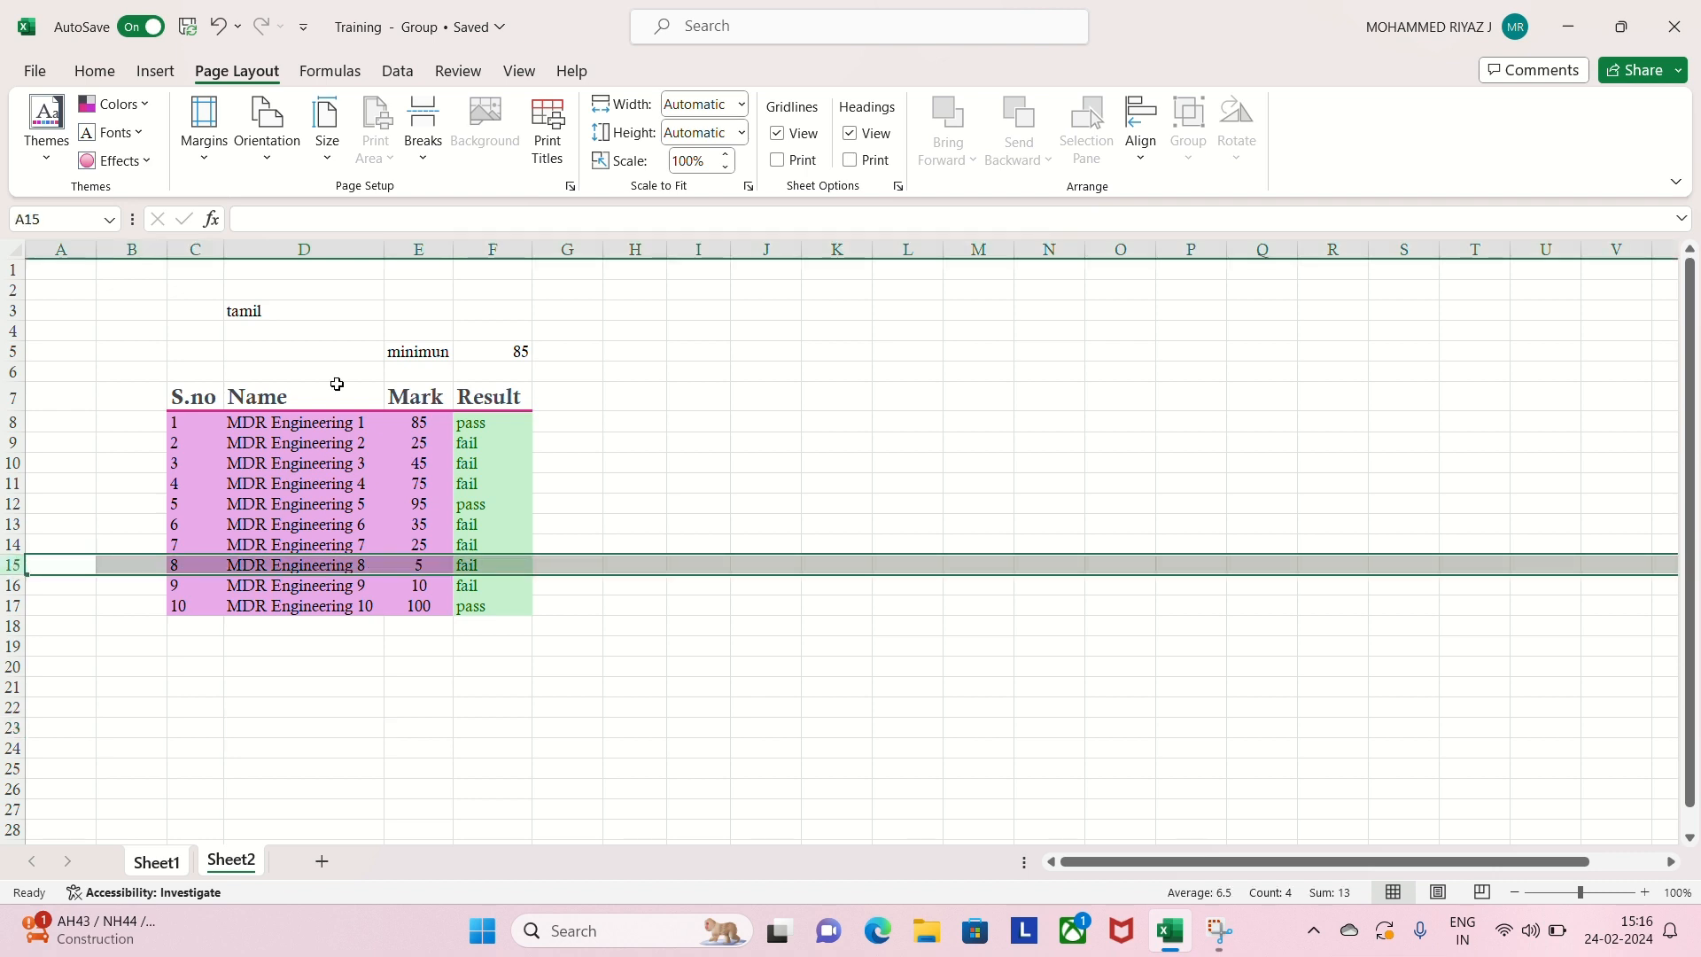
{"action": "double_click", "coordinate": [366, 565]}
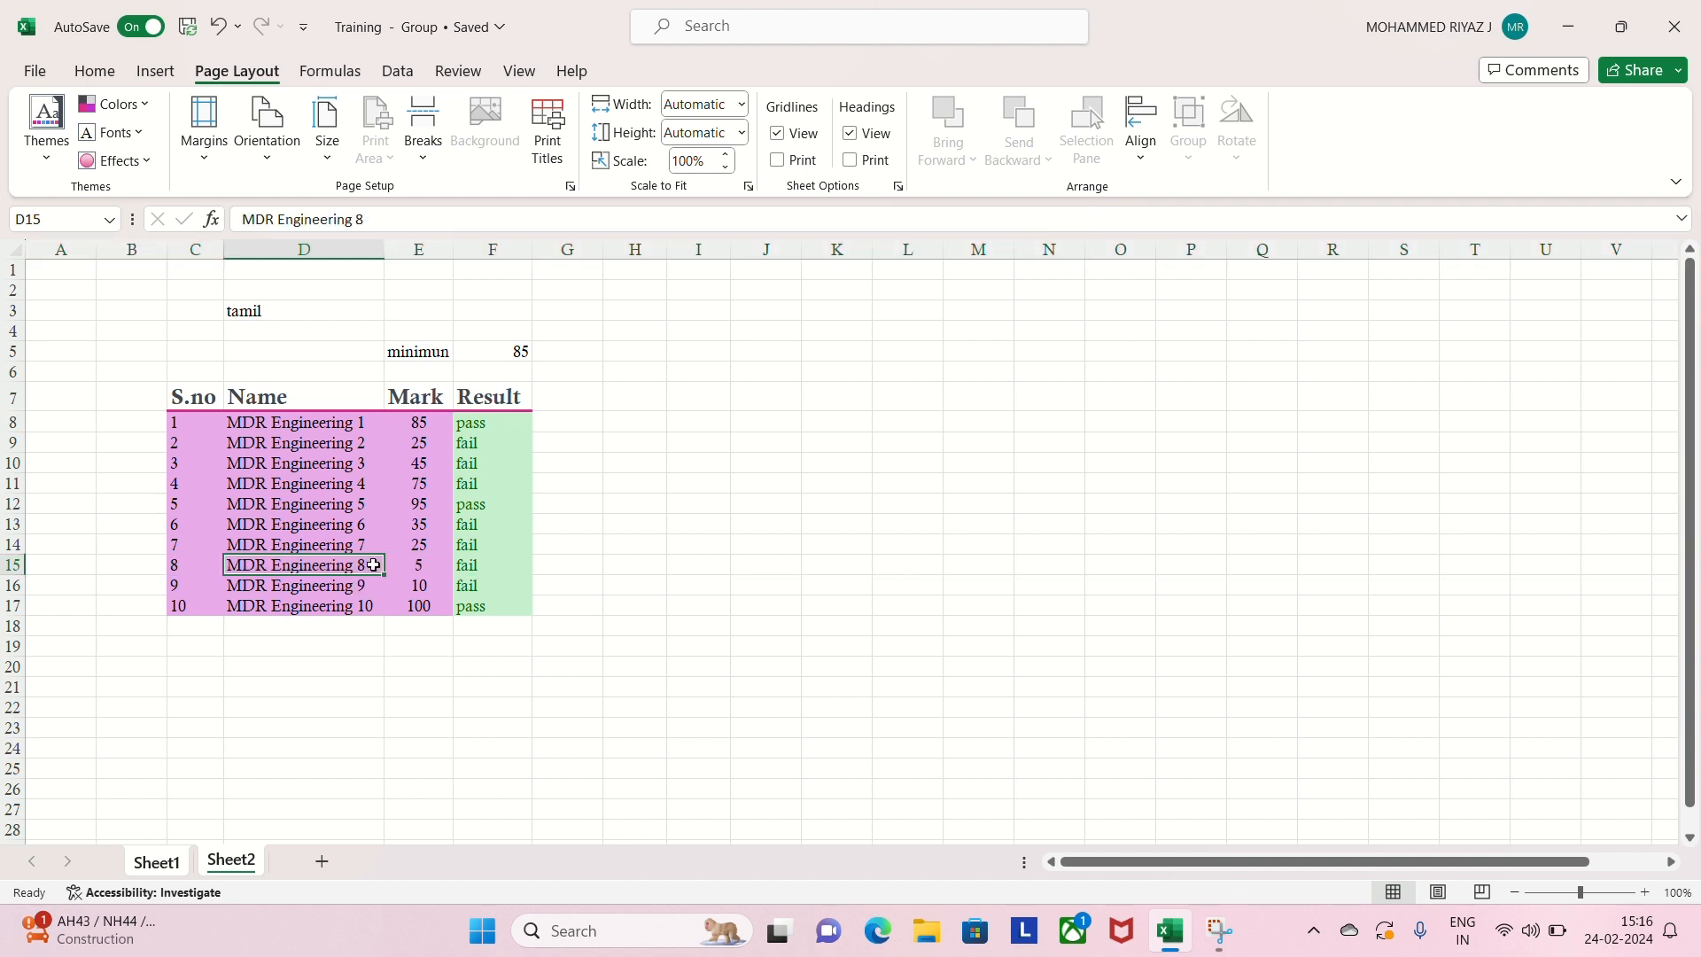
{"action": "double_click", "coordinate": [367, 565]}
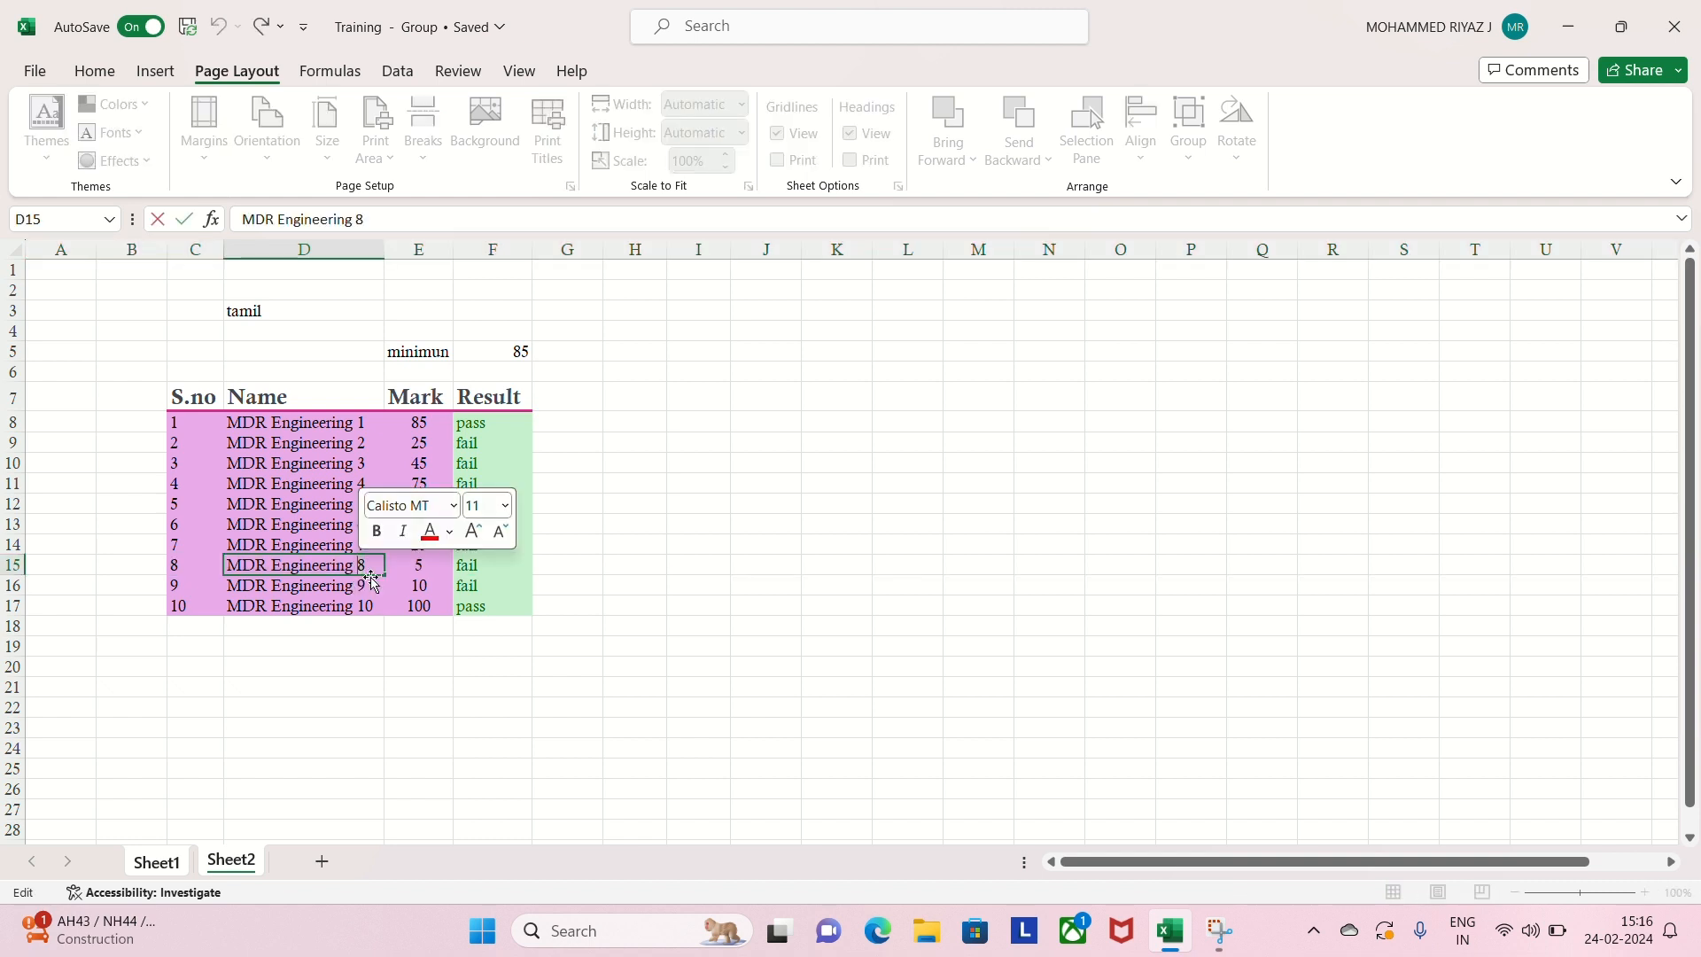
{"action": "type", "text": "15"}
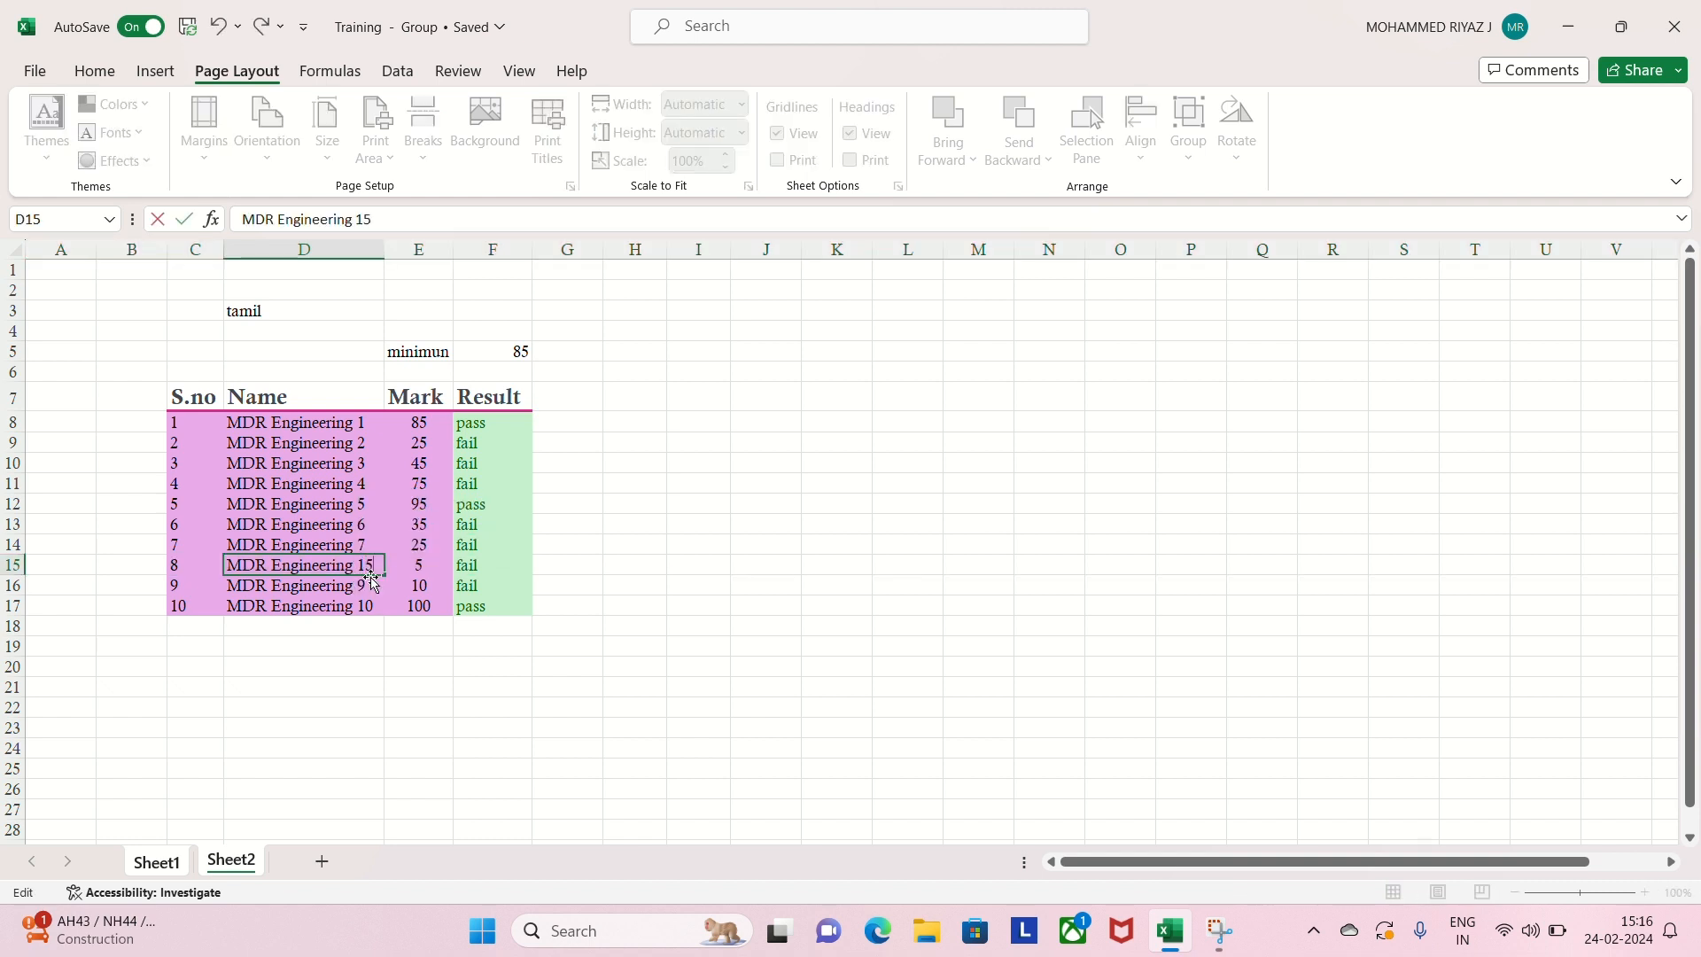
{"action": "left_click", "coordinate": [350, 686]}
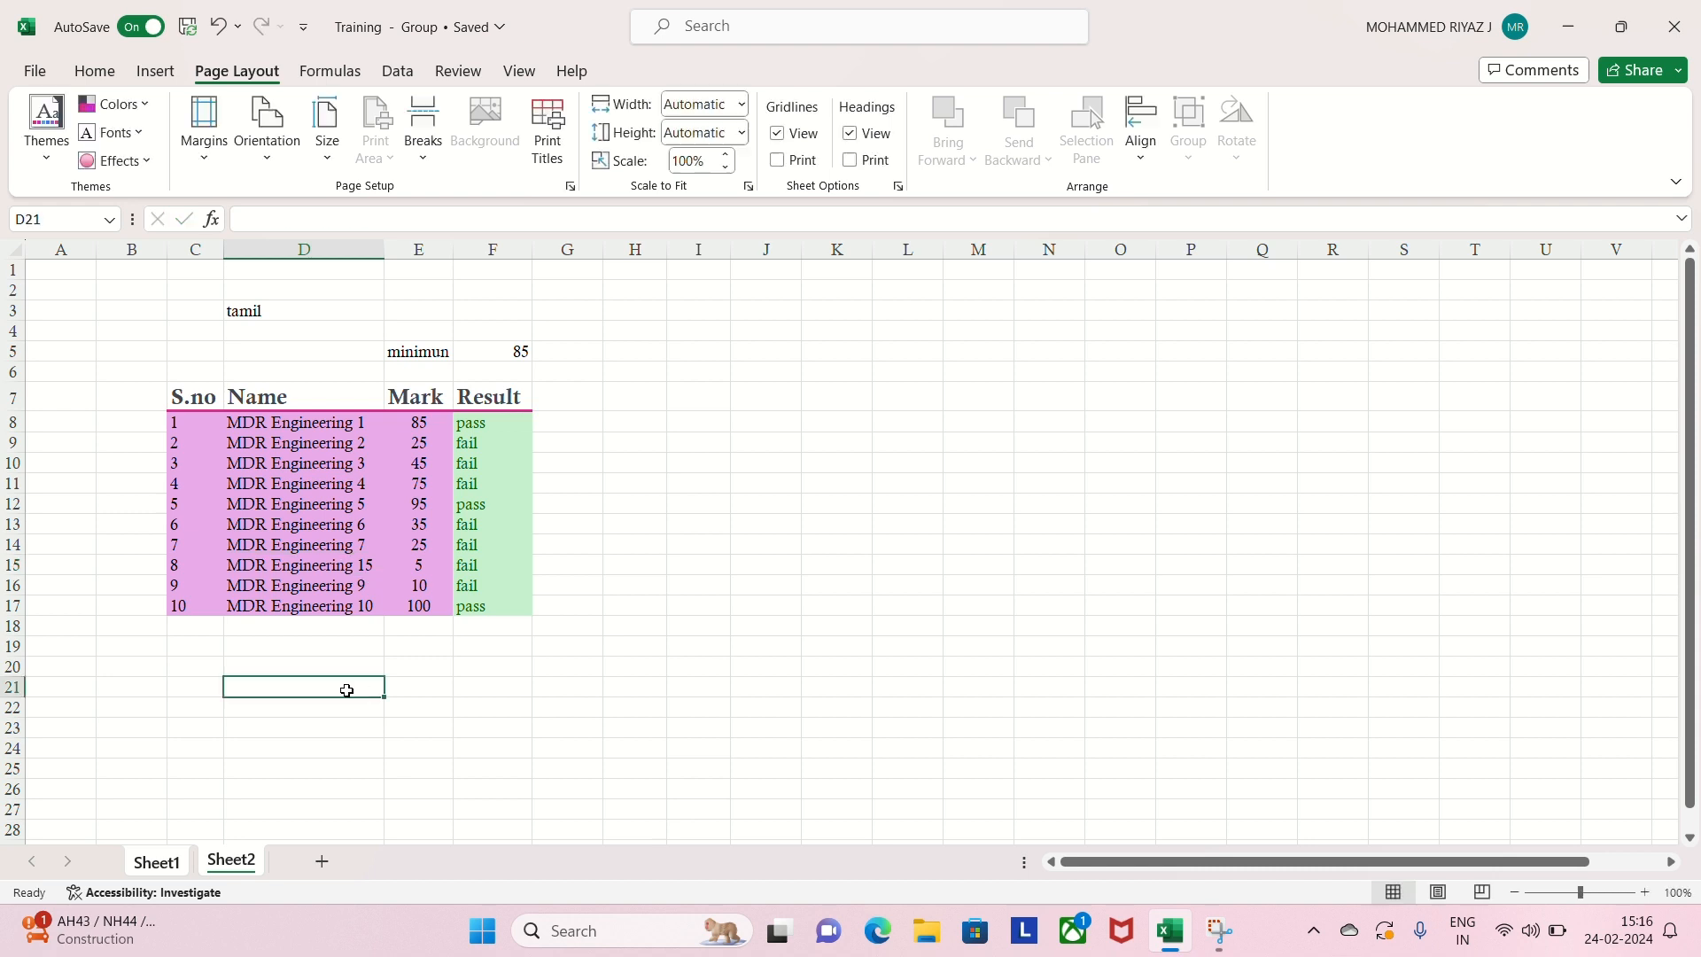
{"action": "left_click", "coordinate": [158, 865]}
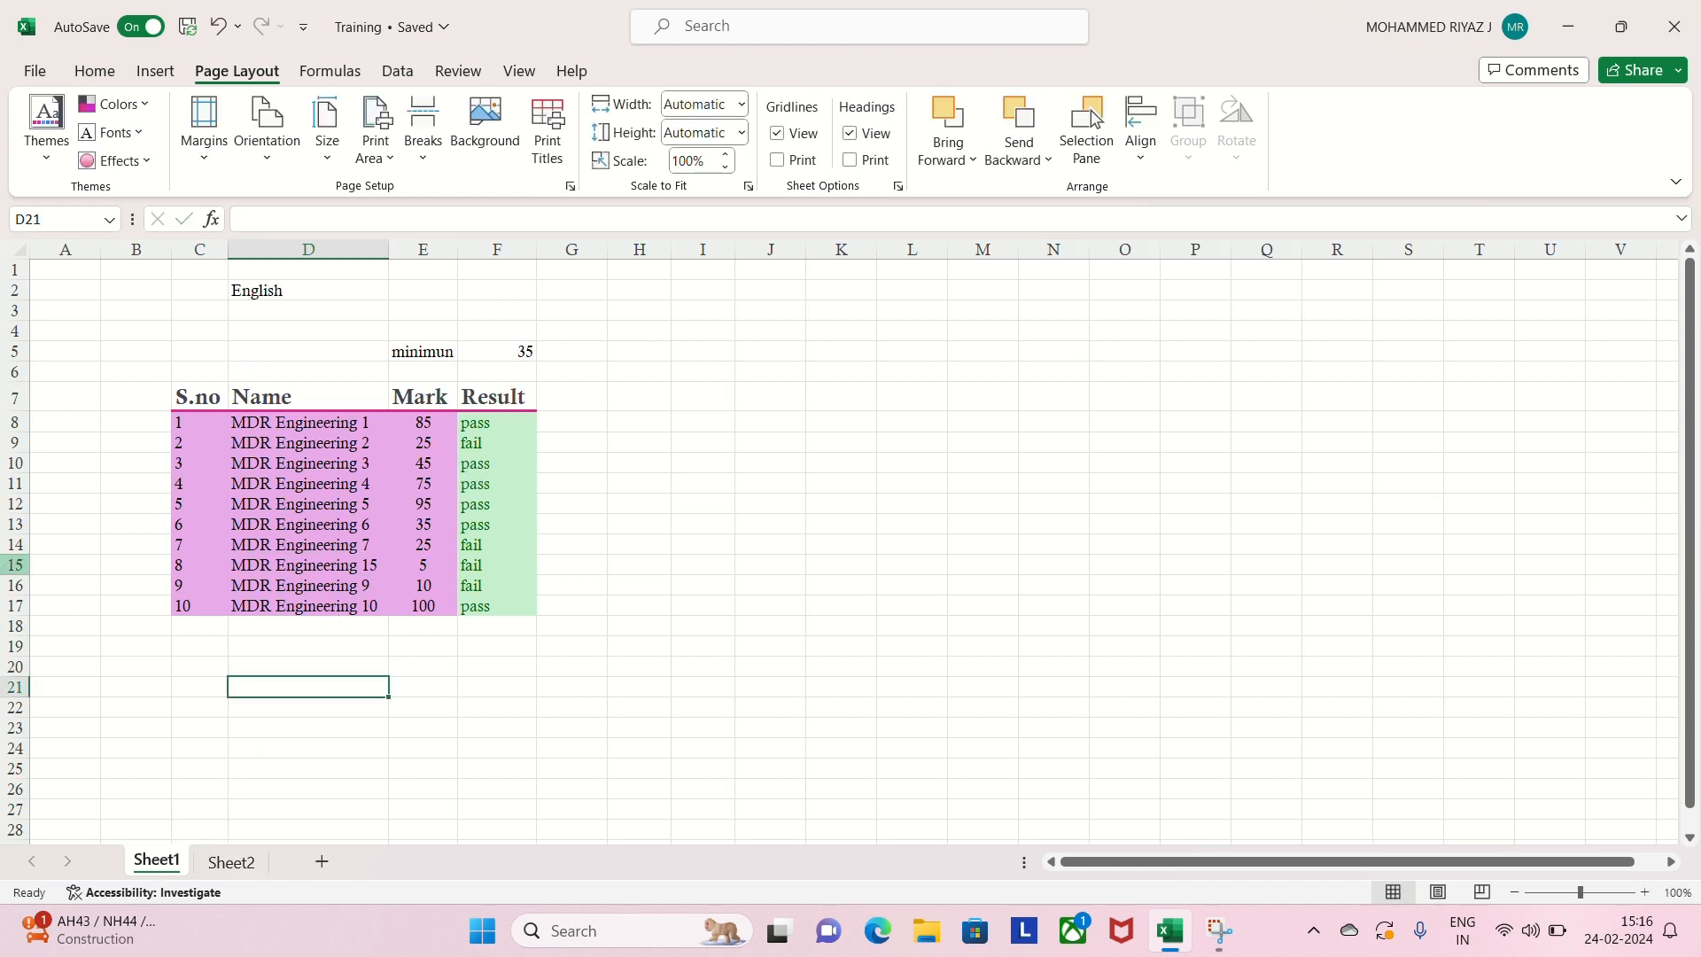
{"action": "left_click", "coordinate": [378, 564]}
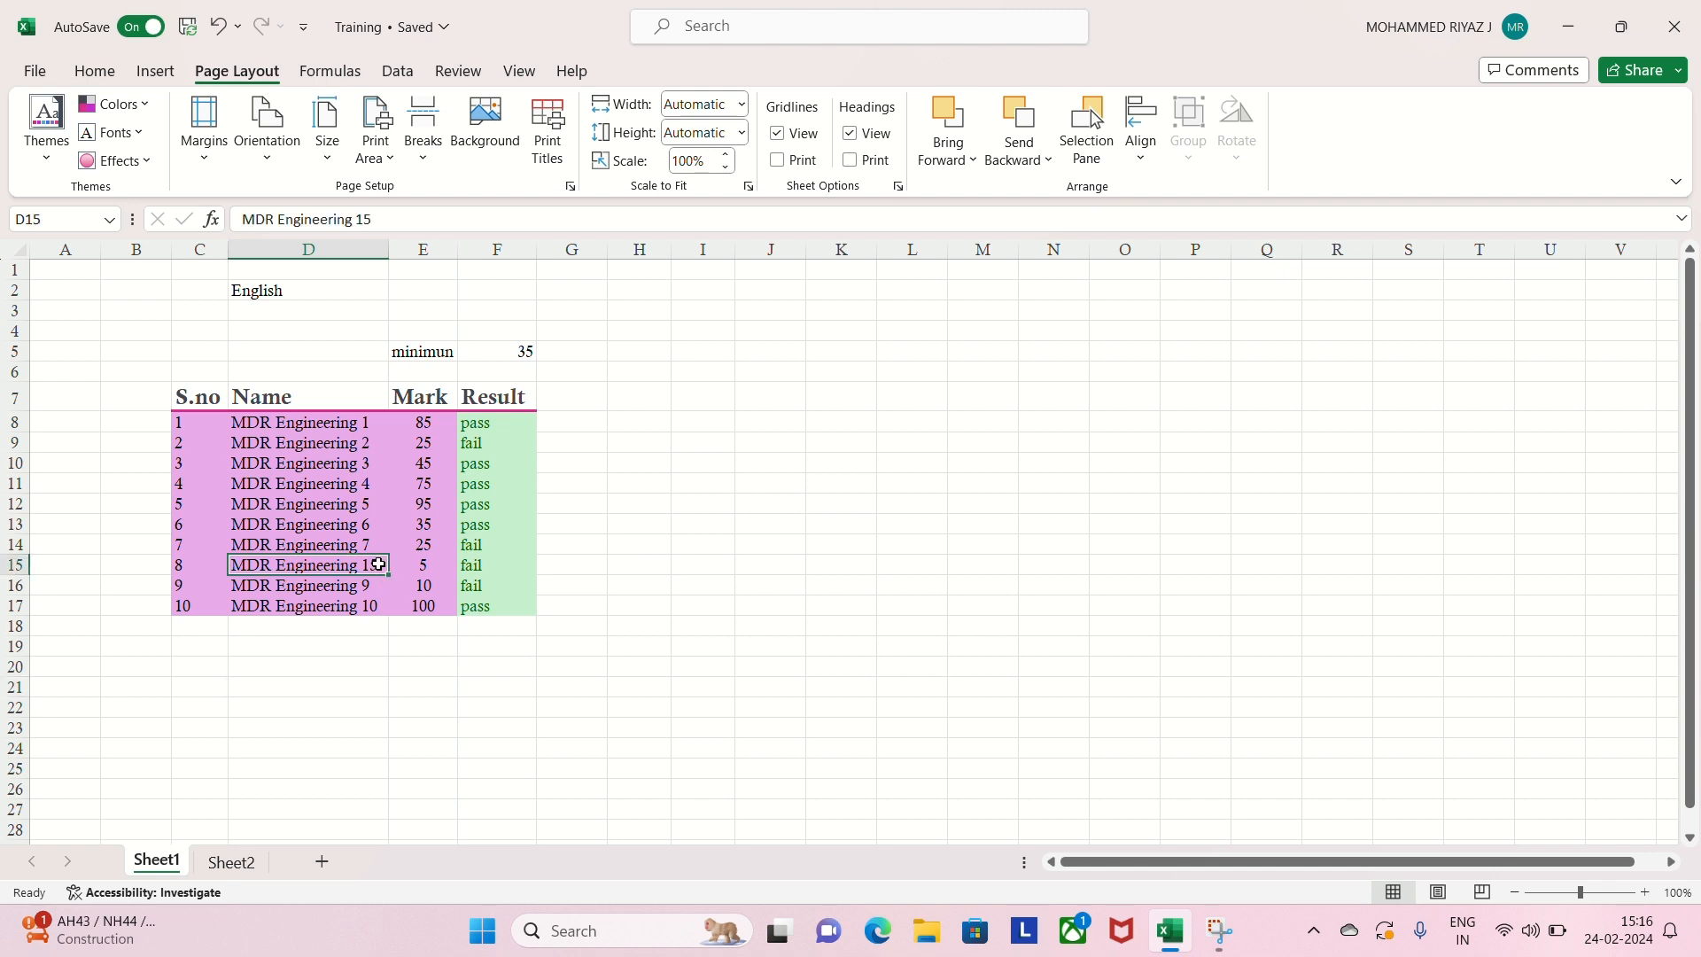
- Enter the date 24-02-2024 in L14 with Sheet1 and Sheet2 grouped, and ungroup the sheets
{"action": "left_click", "coordinate": [237, 865], "text": "ctrl"}
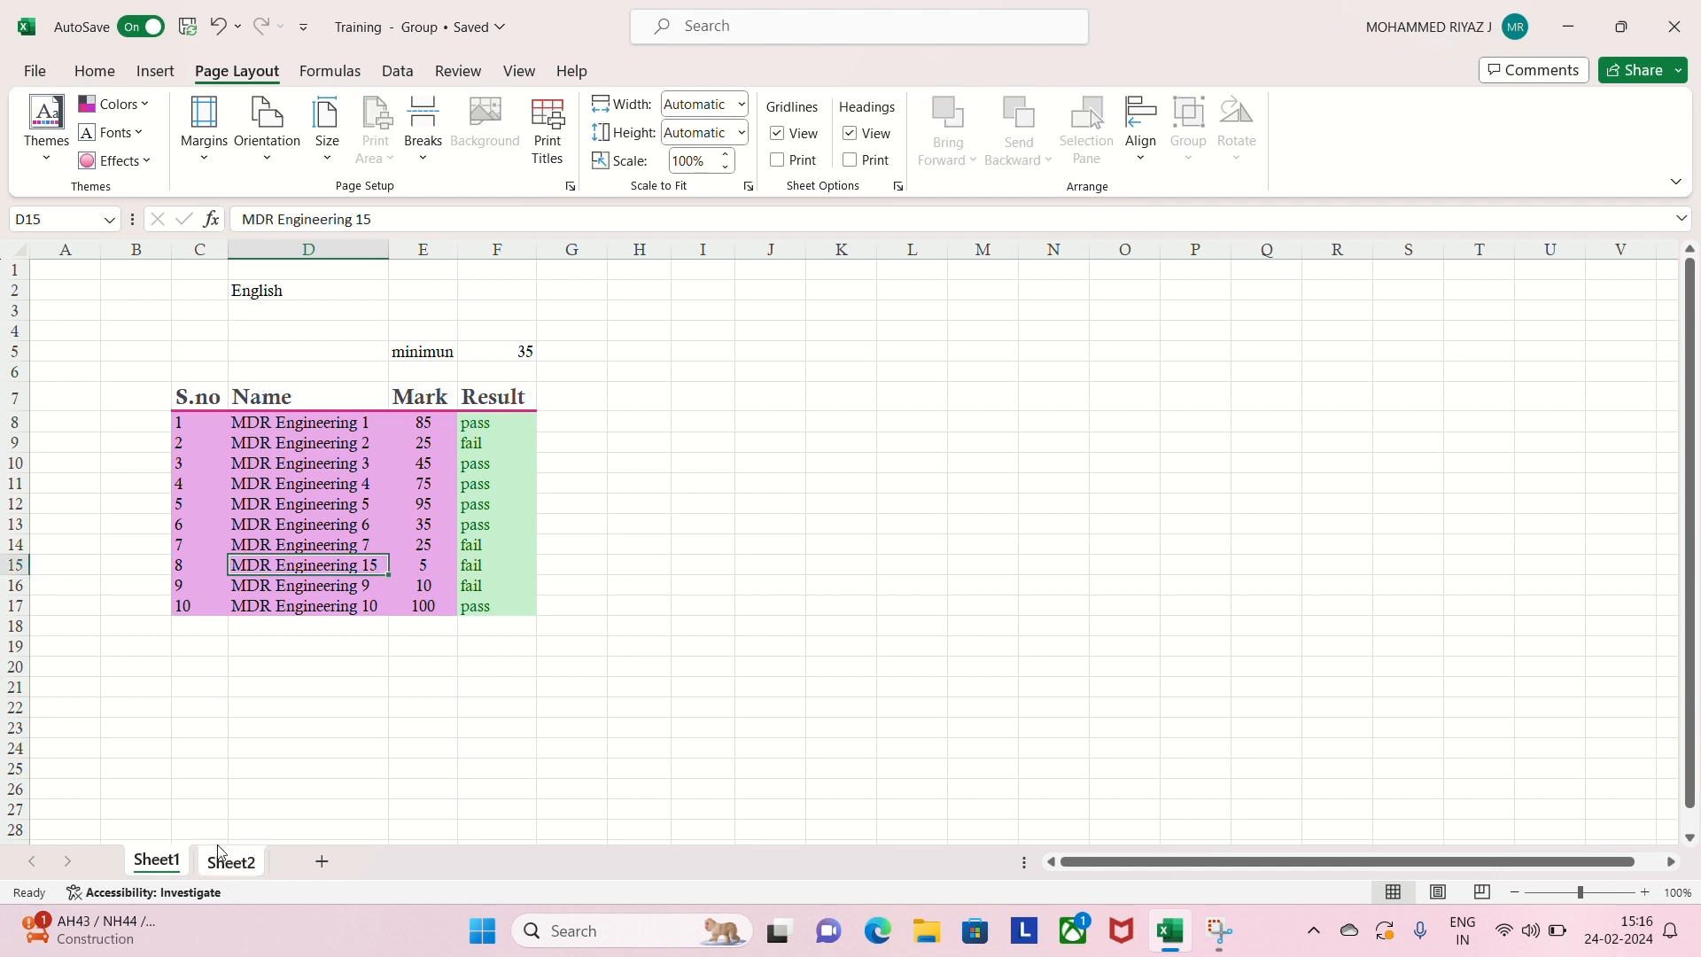
{"action": "double_click", "coordinate": [893, 543]}
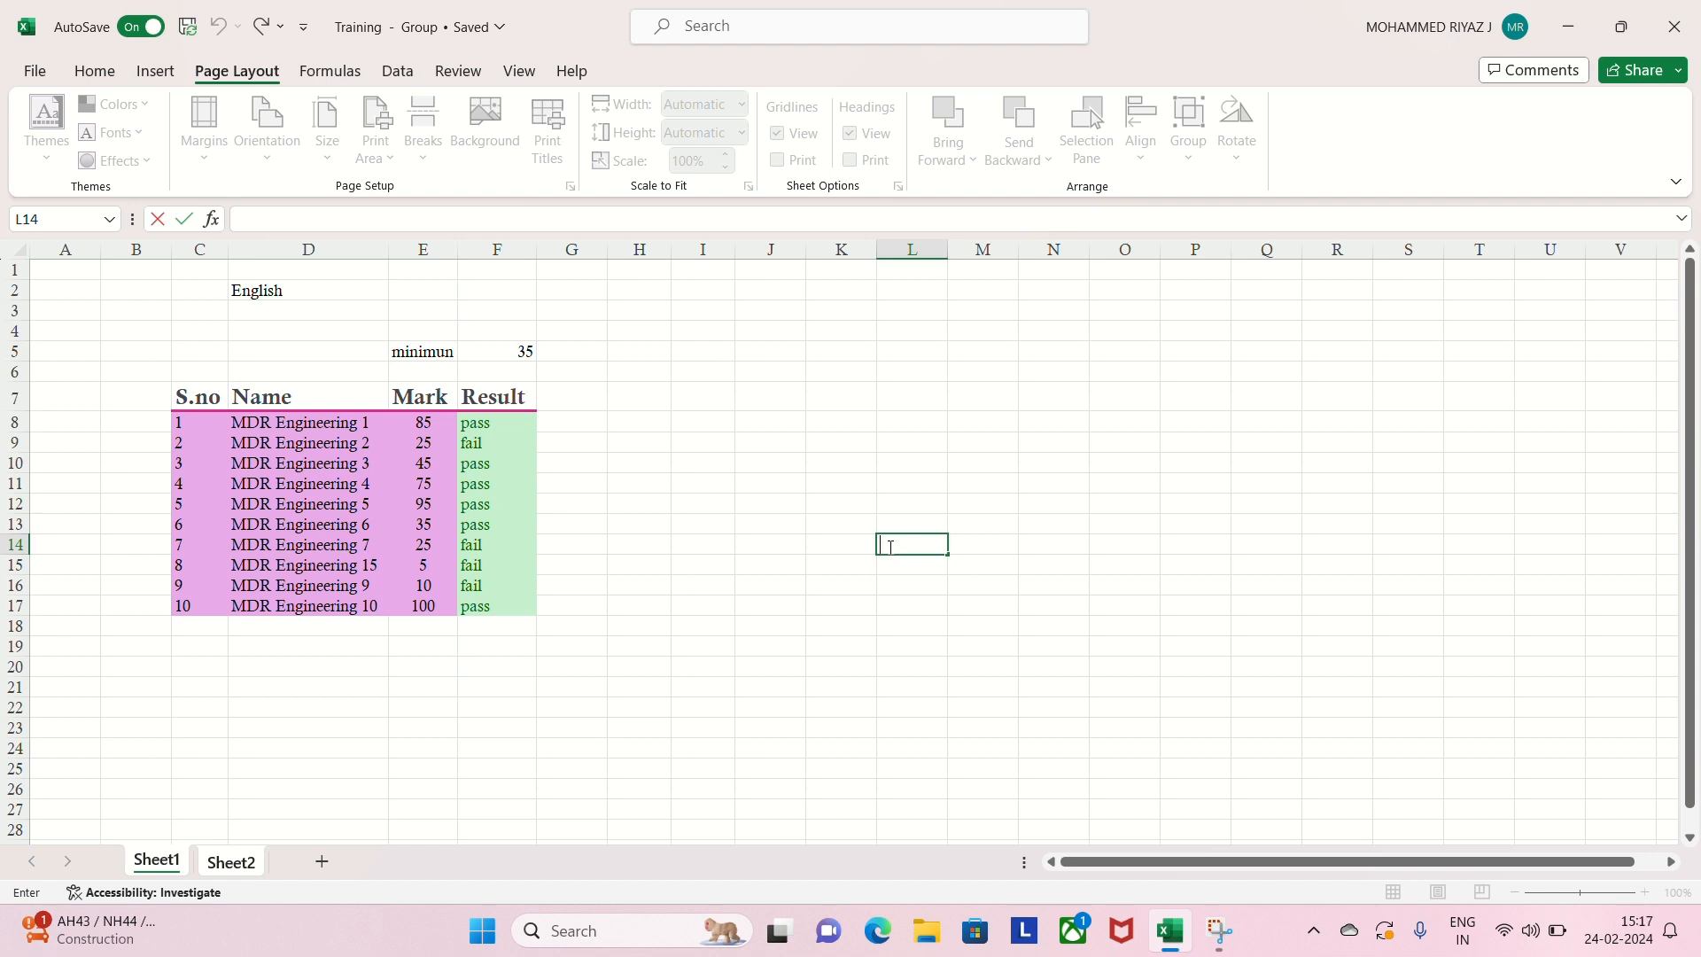
{"action": "type", "text": "24-"}
{"action": "type", "text": "02-2024"}
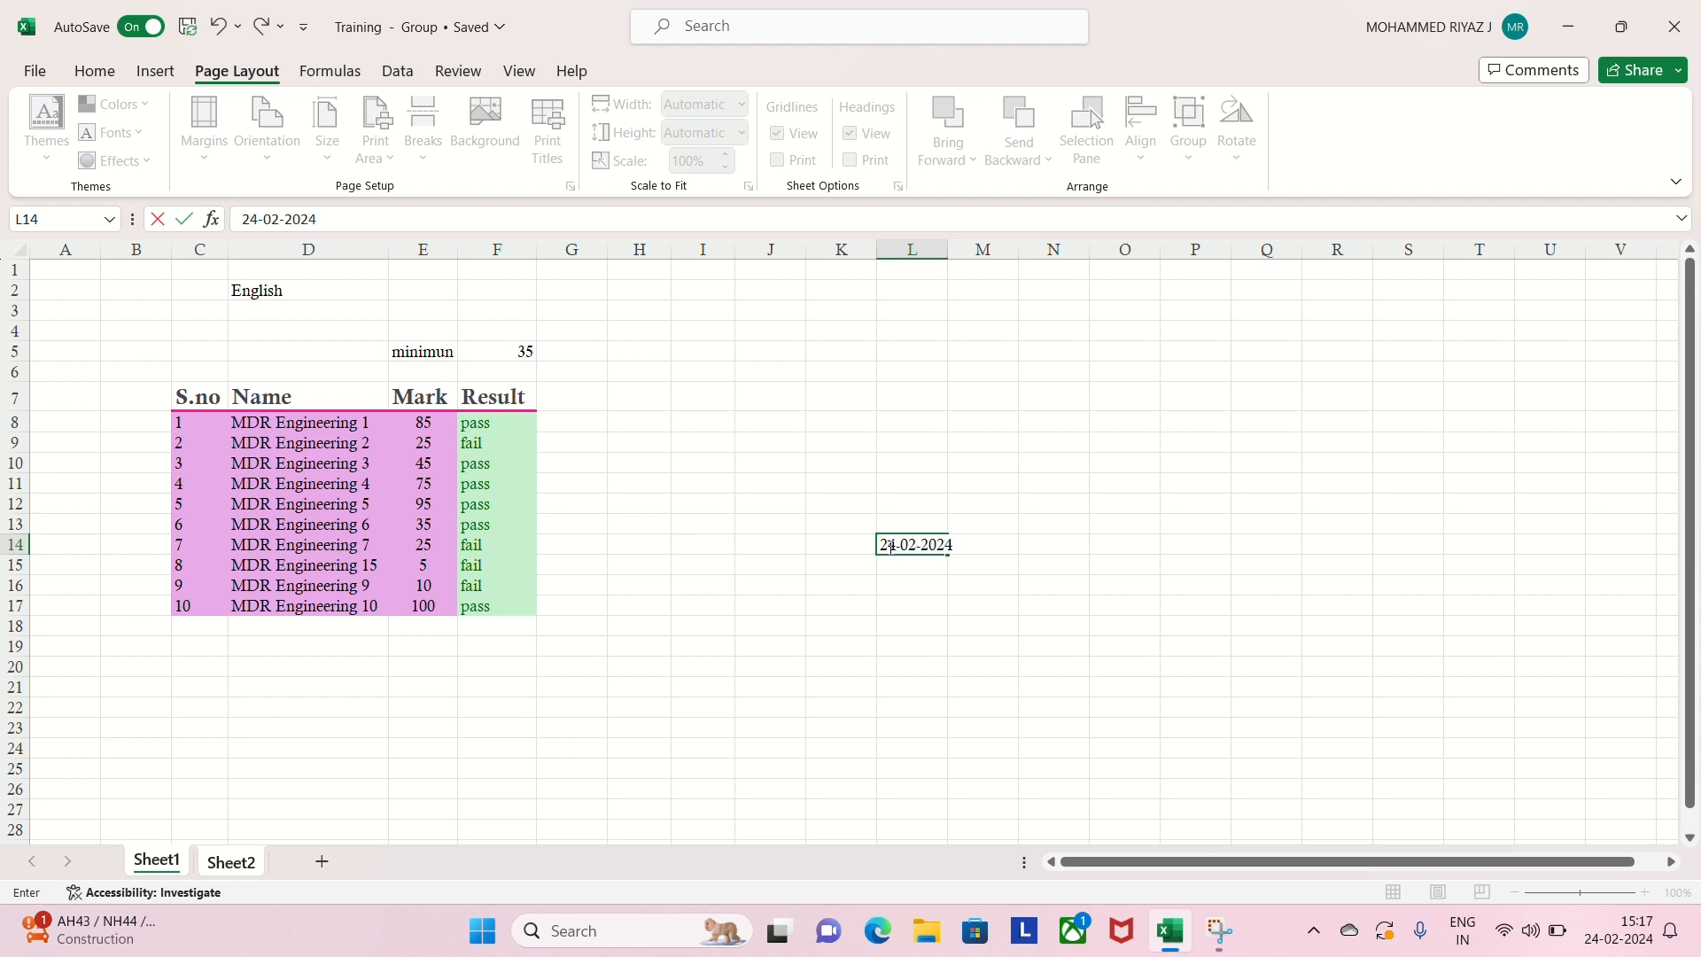
{"action": "left_click", "coordinate": [908, 654]}
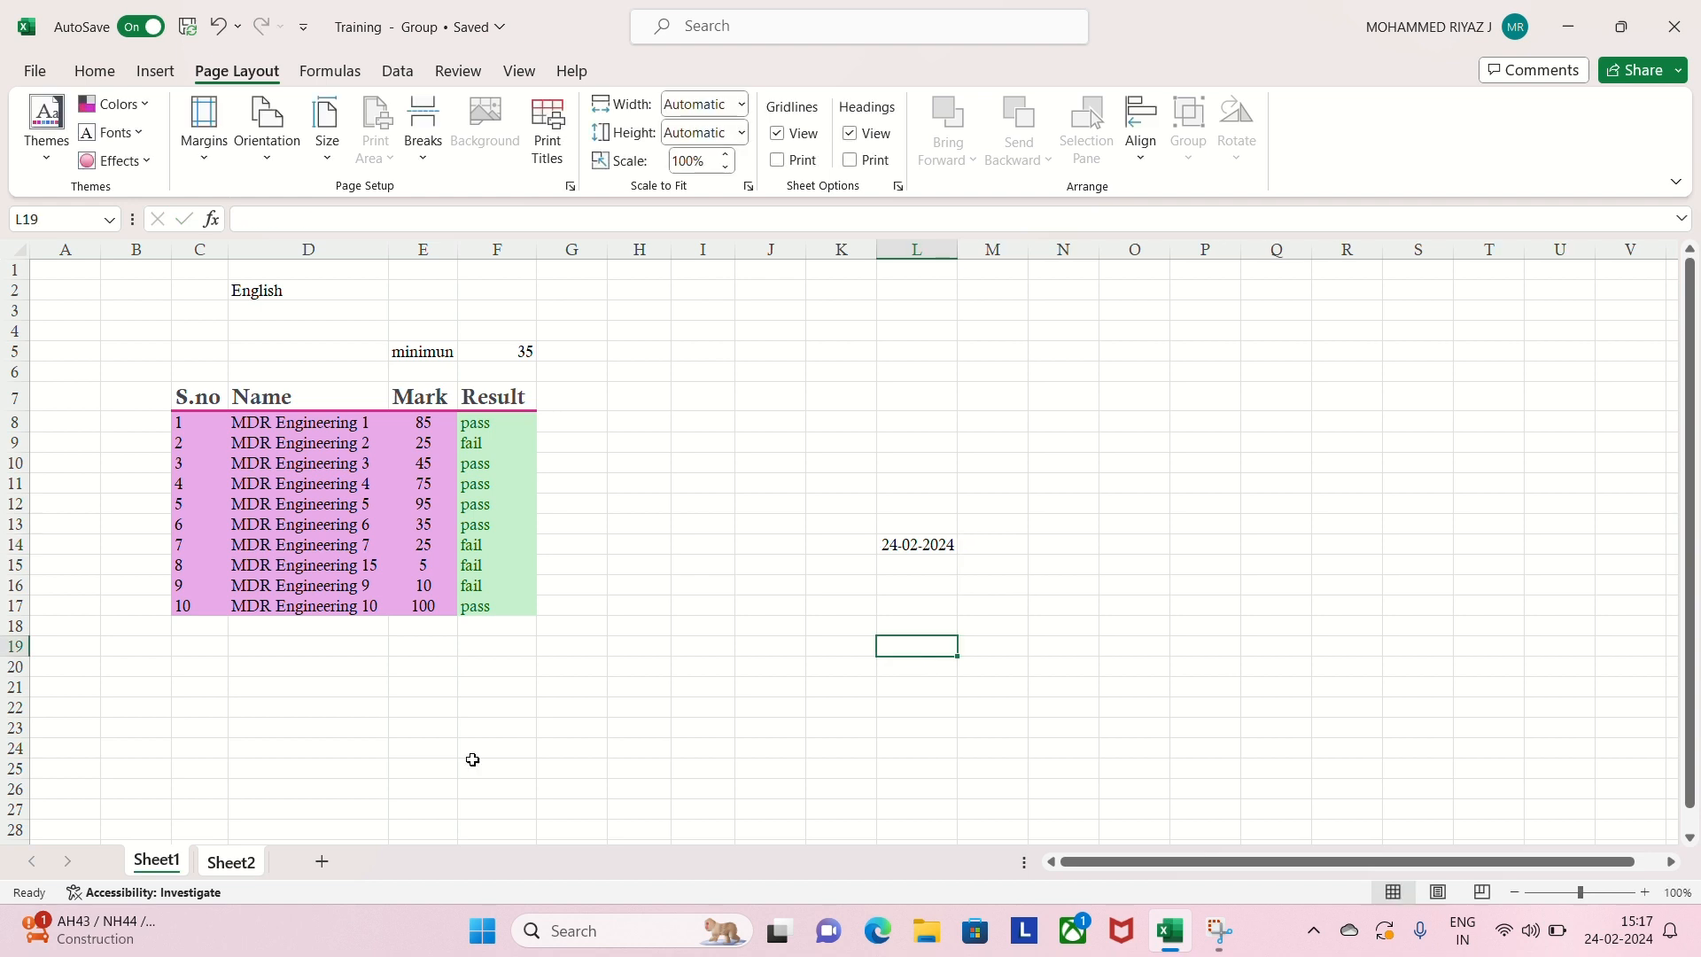
{"action": "right_click", "coordinate": [230, 875]}
{"action": "left_click", "coordinate": [279, 857]}
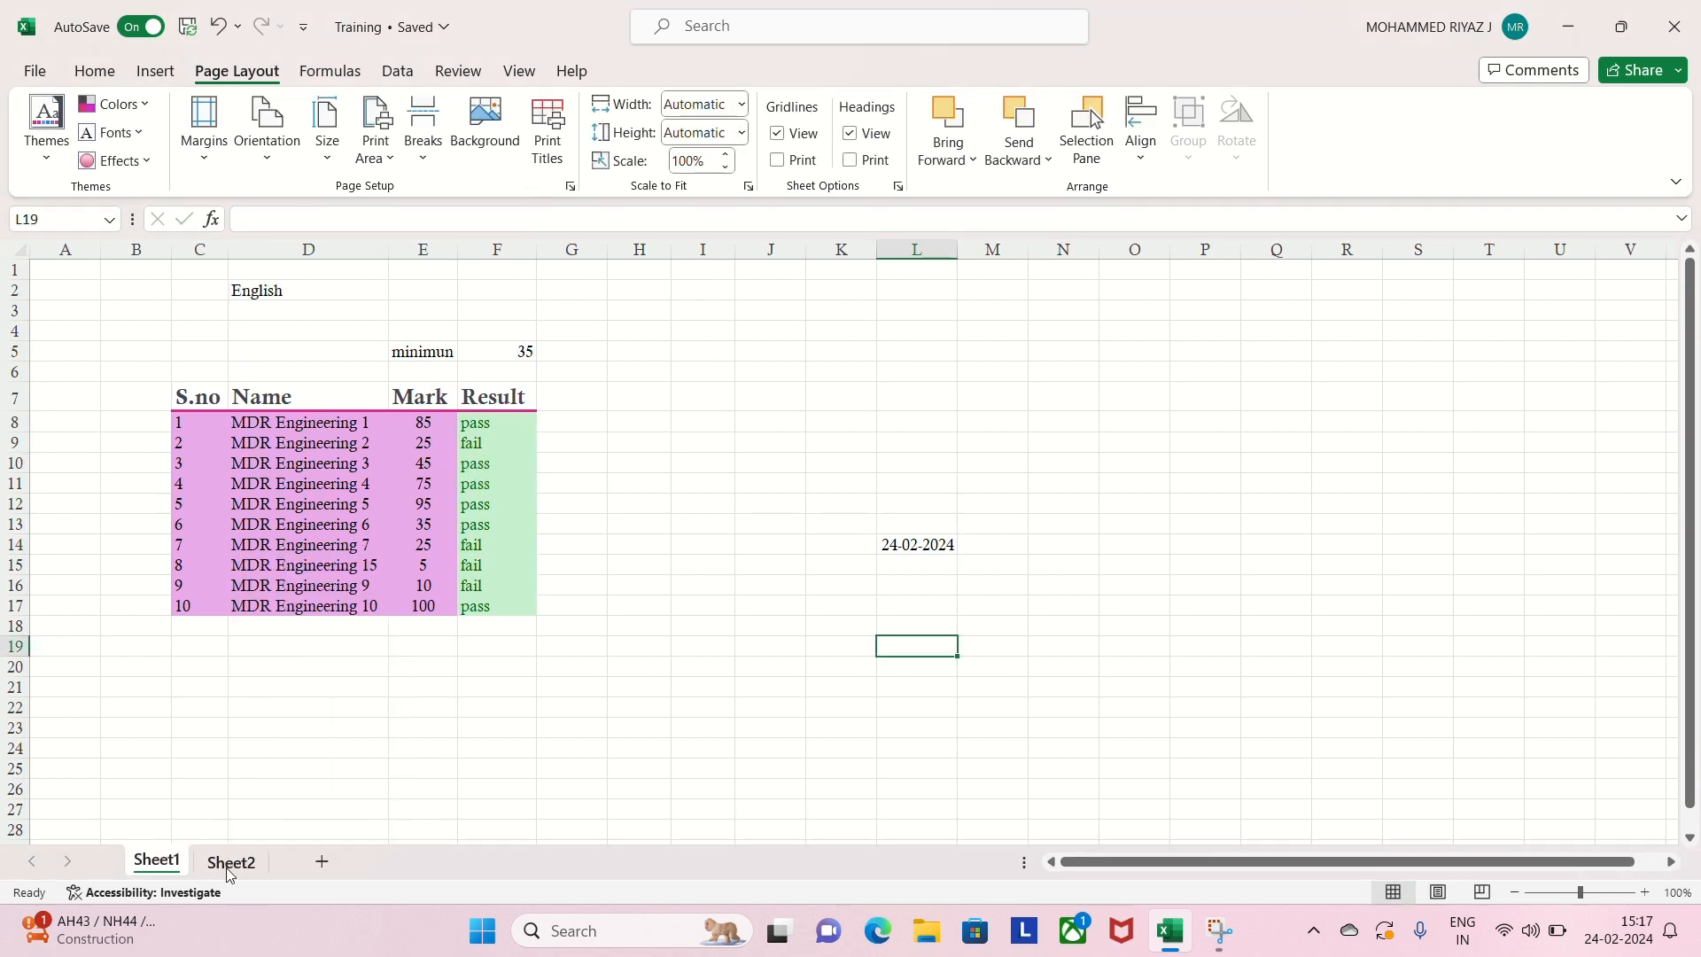
- Switch between Sheet2 and Sheet1 to compare the date entry in L14 and the rest of their contents
{"action": "left_click", "coordinate": [229, 872]}
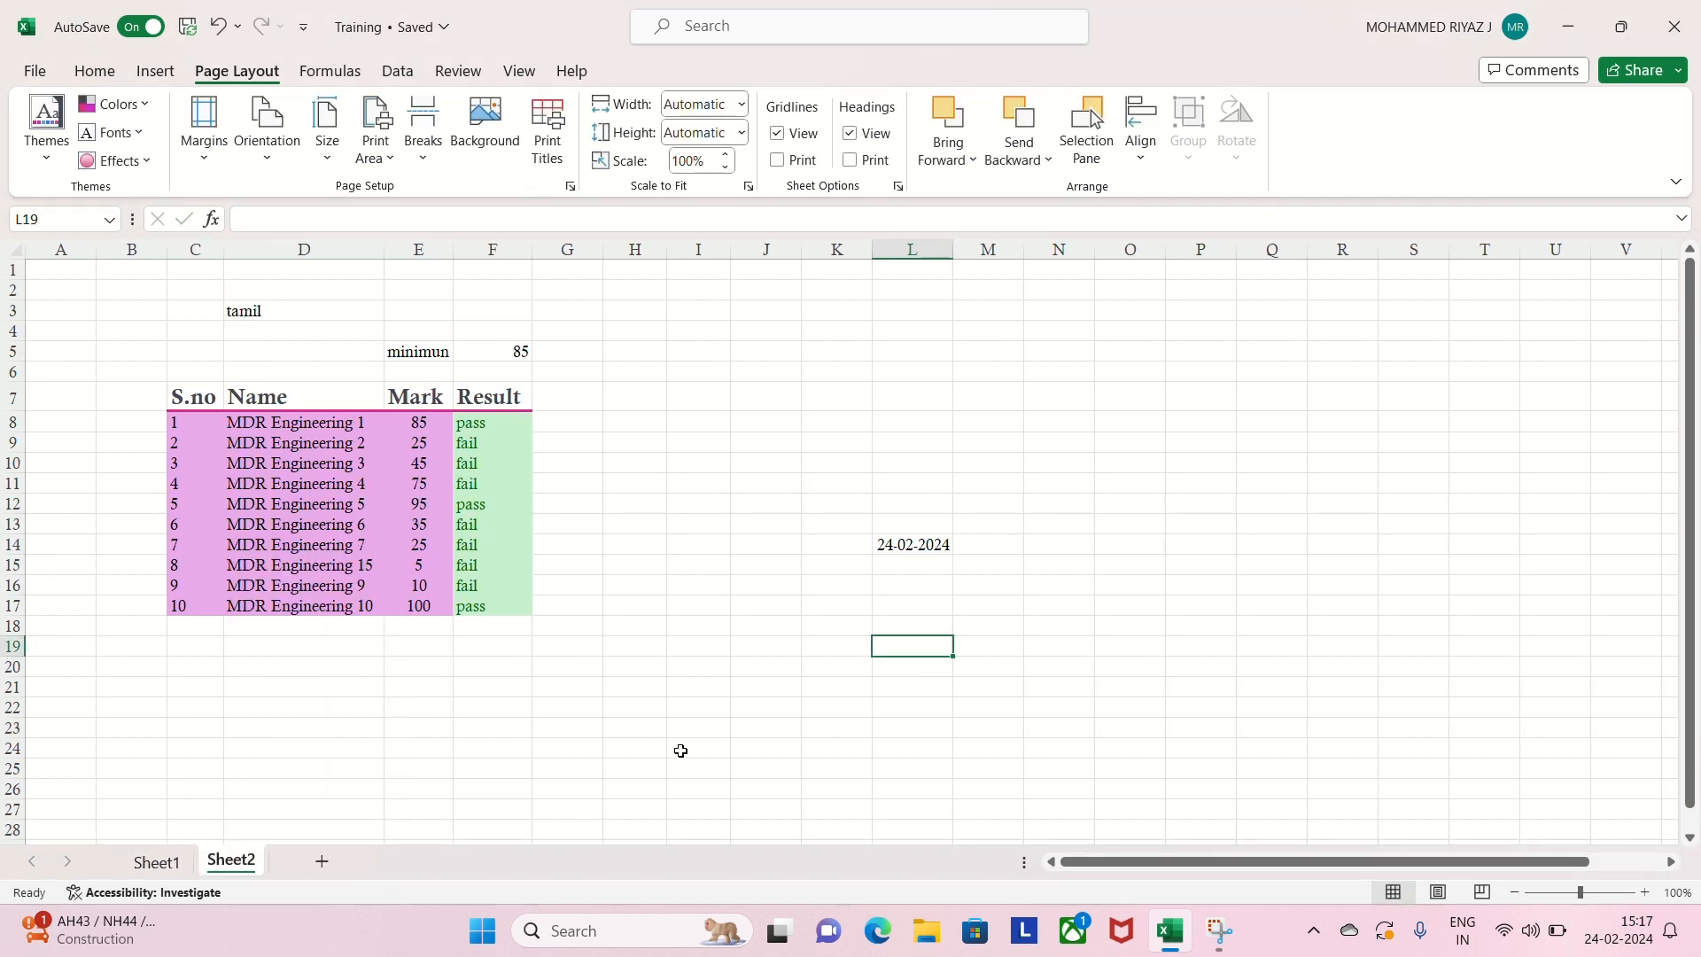
{"action": "left_click", "coordinate": [896, 544]}
{"action": "left_click", "coordinate": [186, 864]}
{"action": "left_click", "coordinate": [229, 861]}
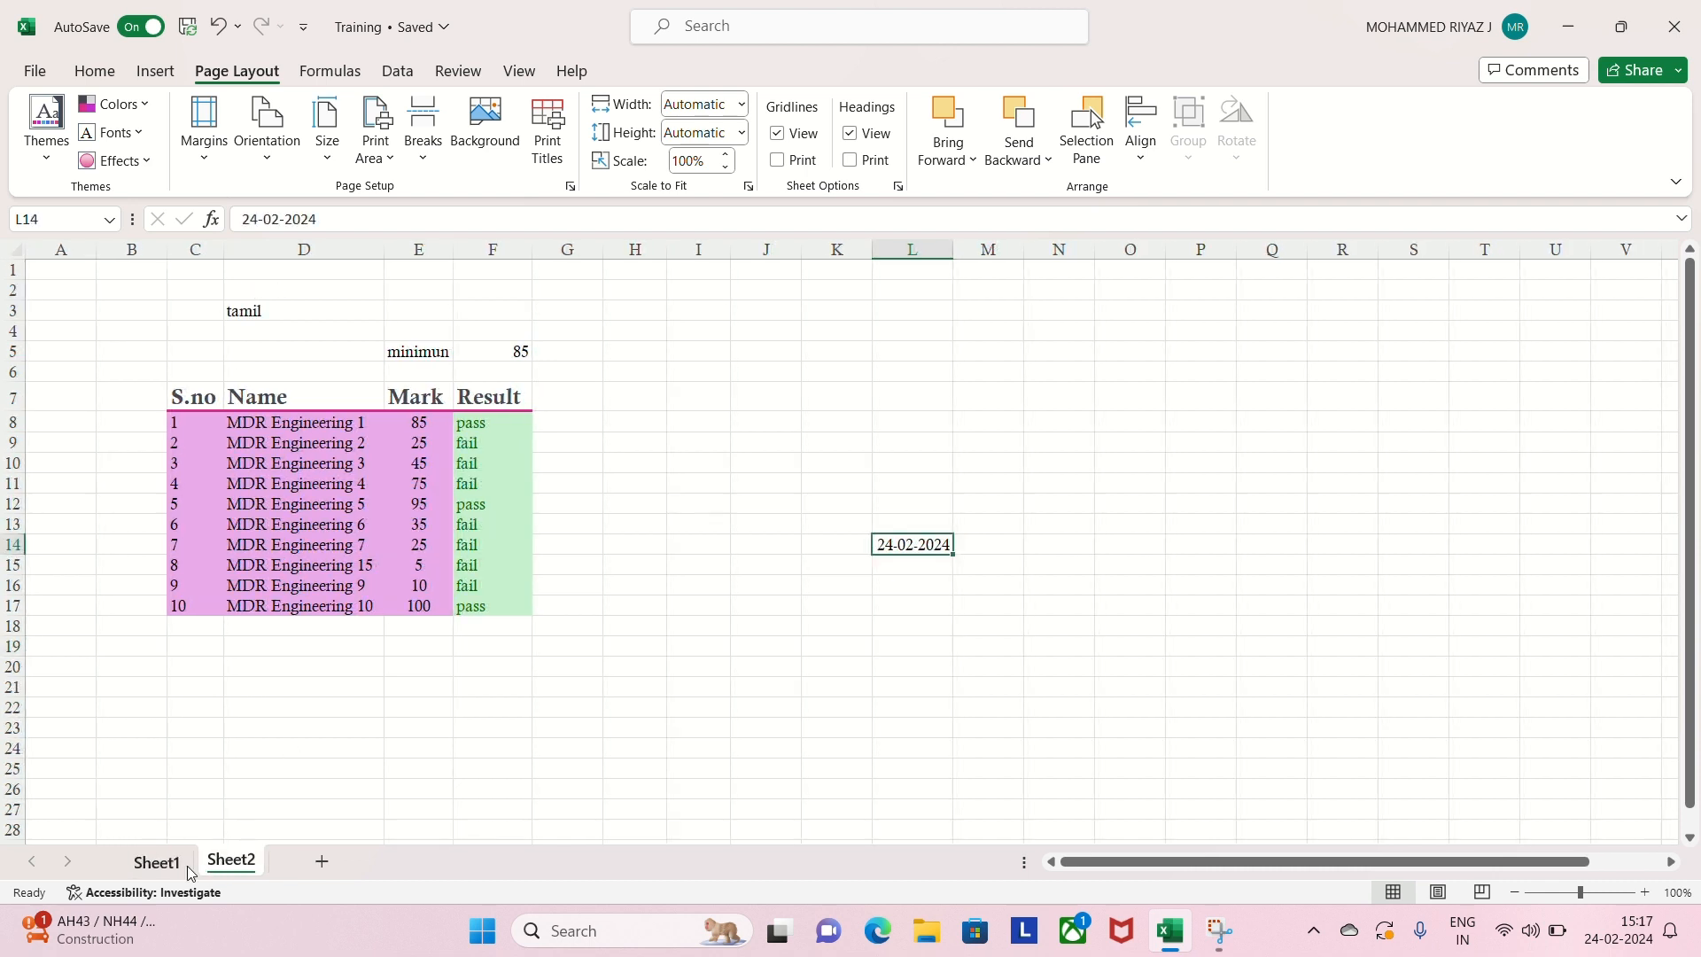
{"action": "left_click", "coordinate": [177, 867]}
{"action": "left_click", "coordinate": [233, 864]}
{"action": "left_click", "coordinate": [175, 866]}
{"action": "left_click", "coordinate": [250, 864]}
{"action": "left_click", "coordinate": [150, 864]}
{"action": "left_click", "coordinate": [232, 861]}
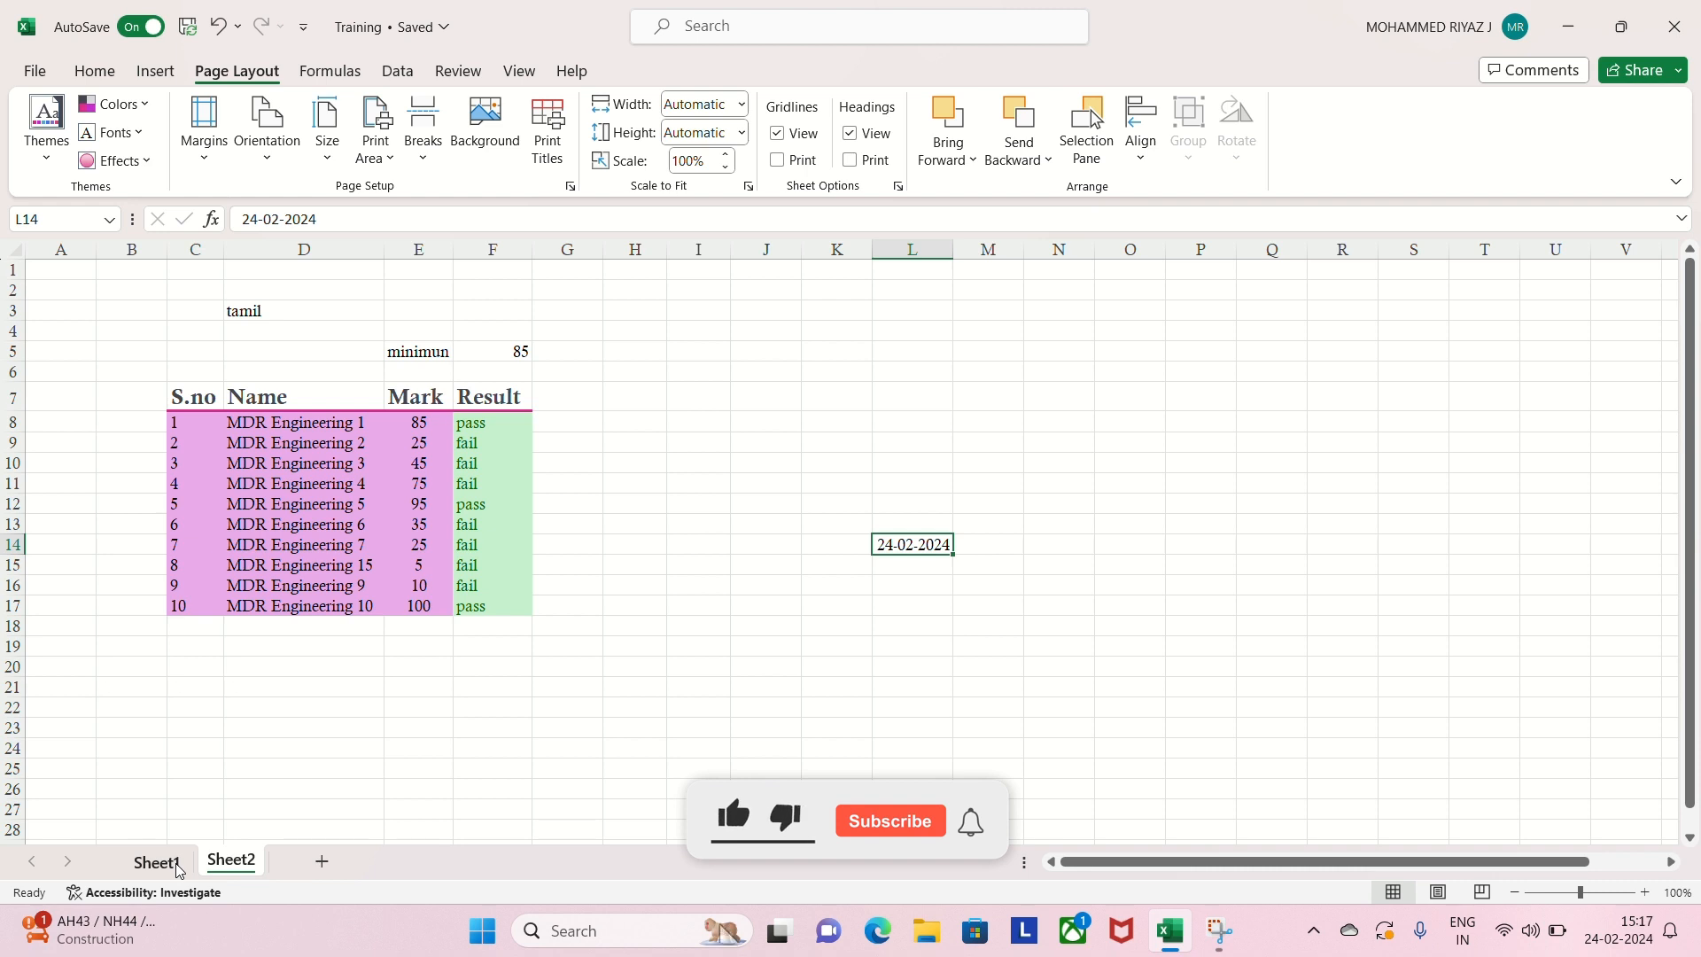
- Group Sheet1 with Sheet2 once more and look at the sheet grouping options
{"action": "left_click", "coordinate": [177, 866], "text": "ctrl"}
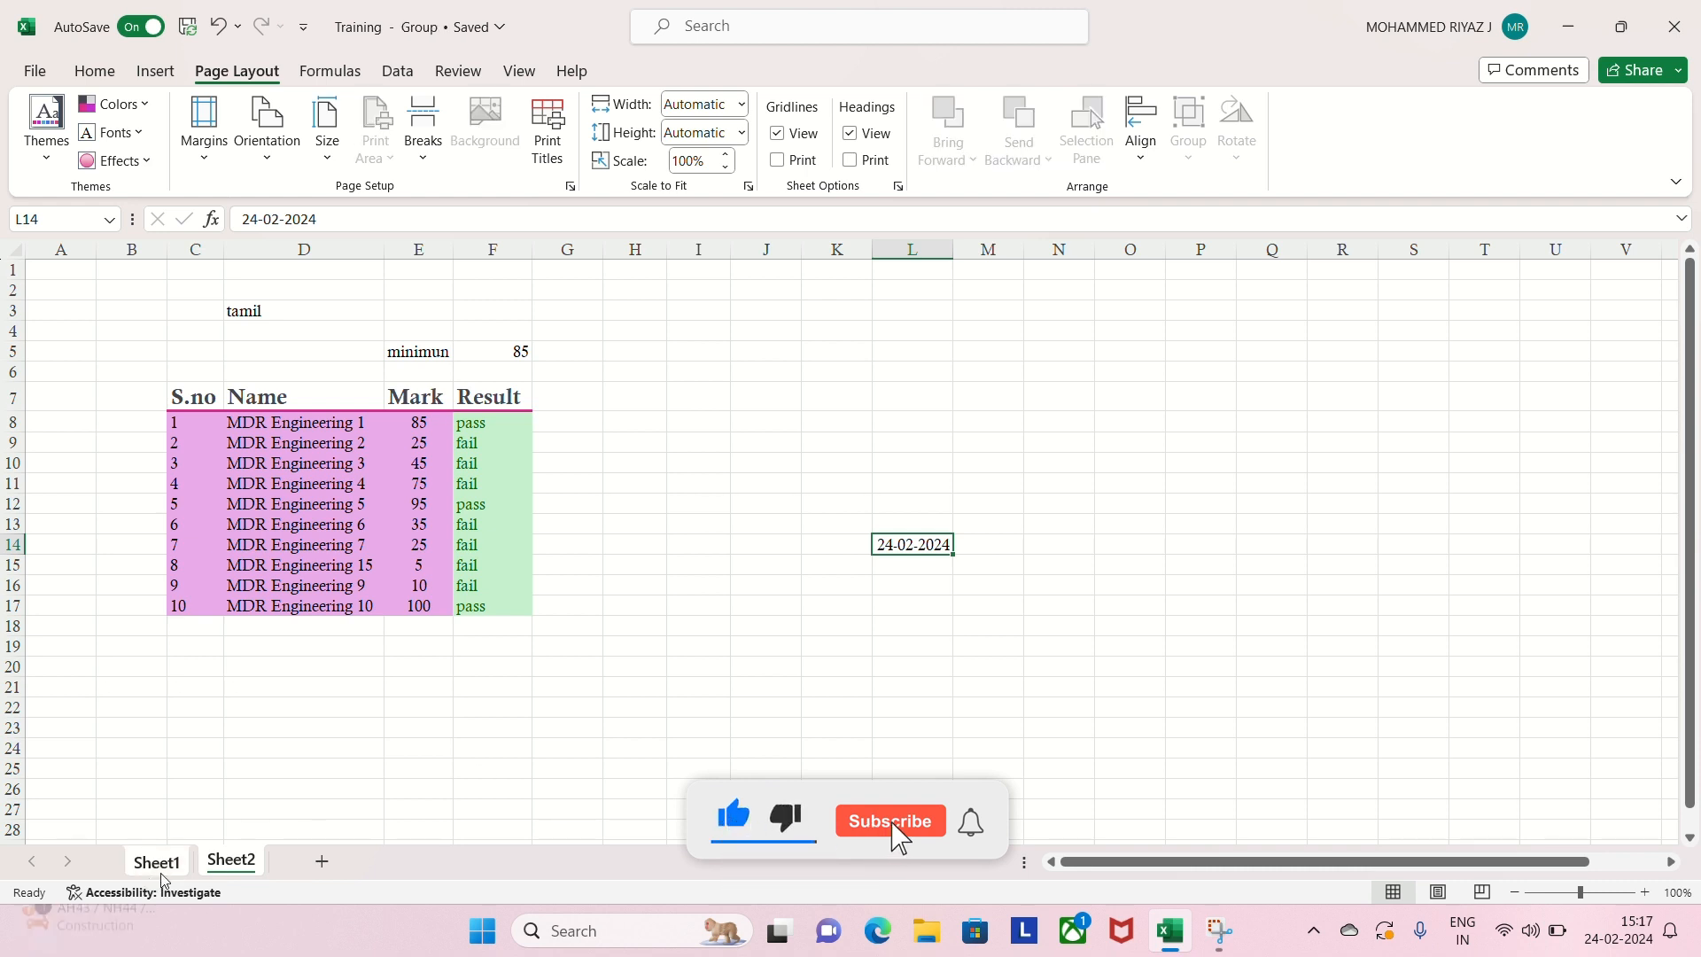
{"action": "left_click", "coordinate": [296, 811]}
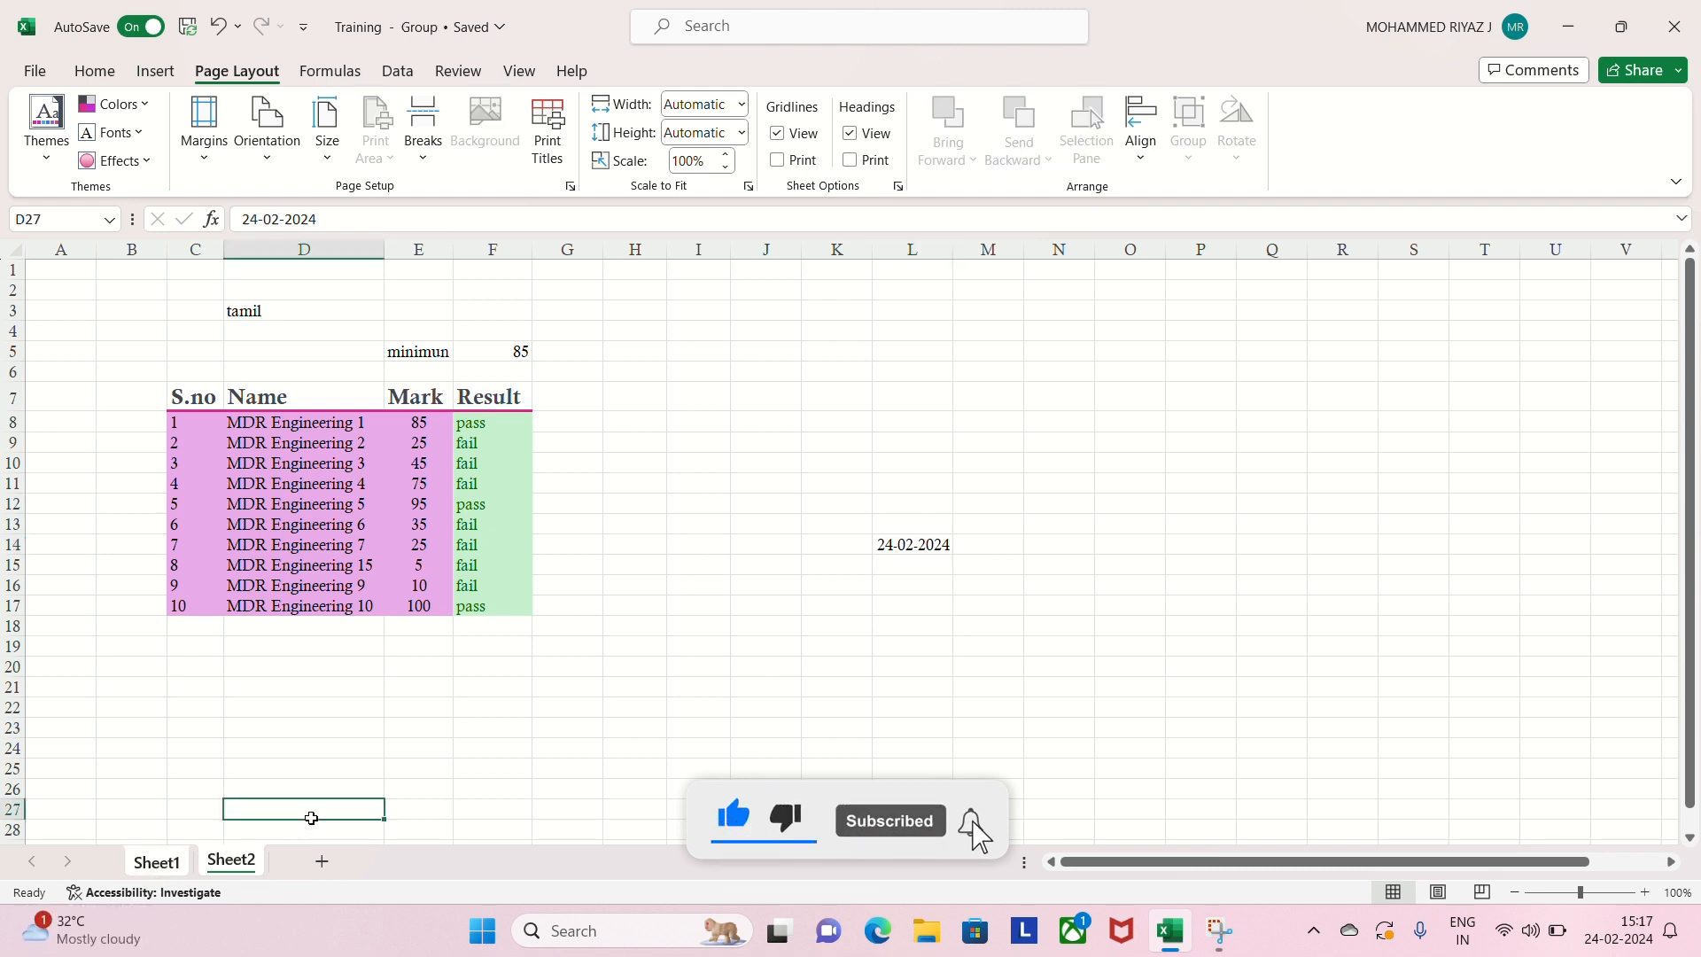
{"action": "right_click", "coordinate": [239, 863]}
{"action": "key", "text": "Escape"}
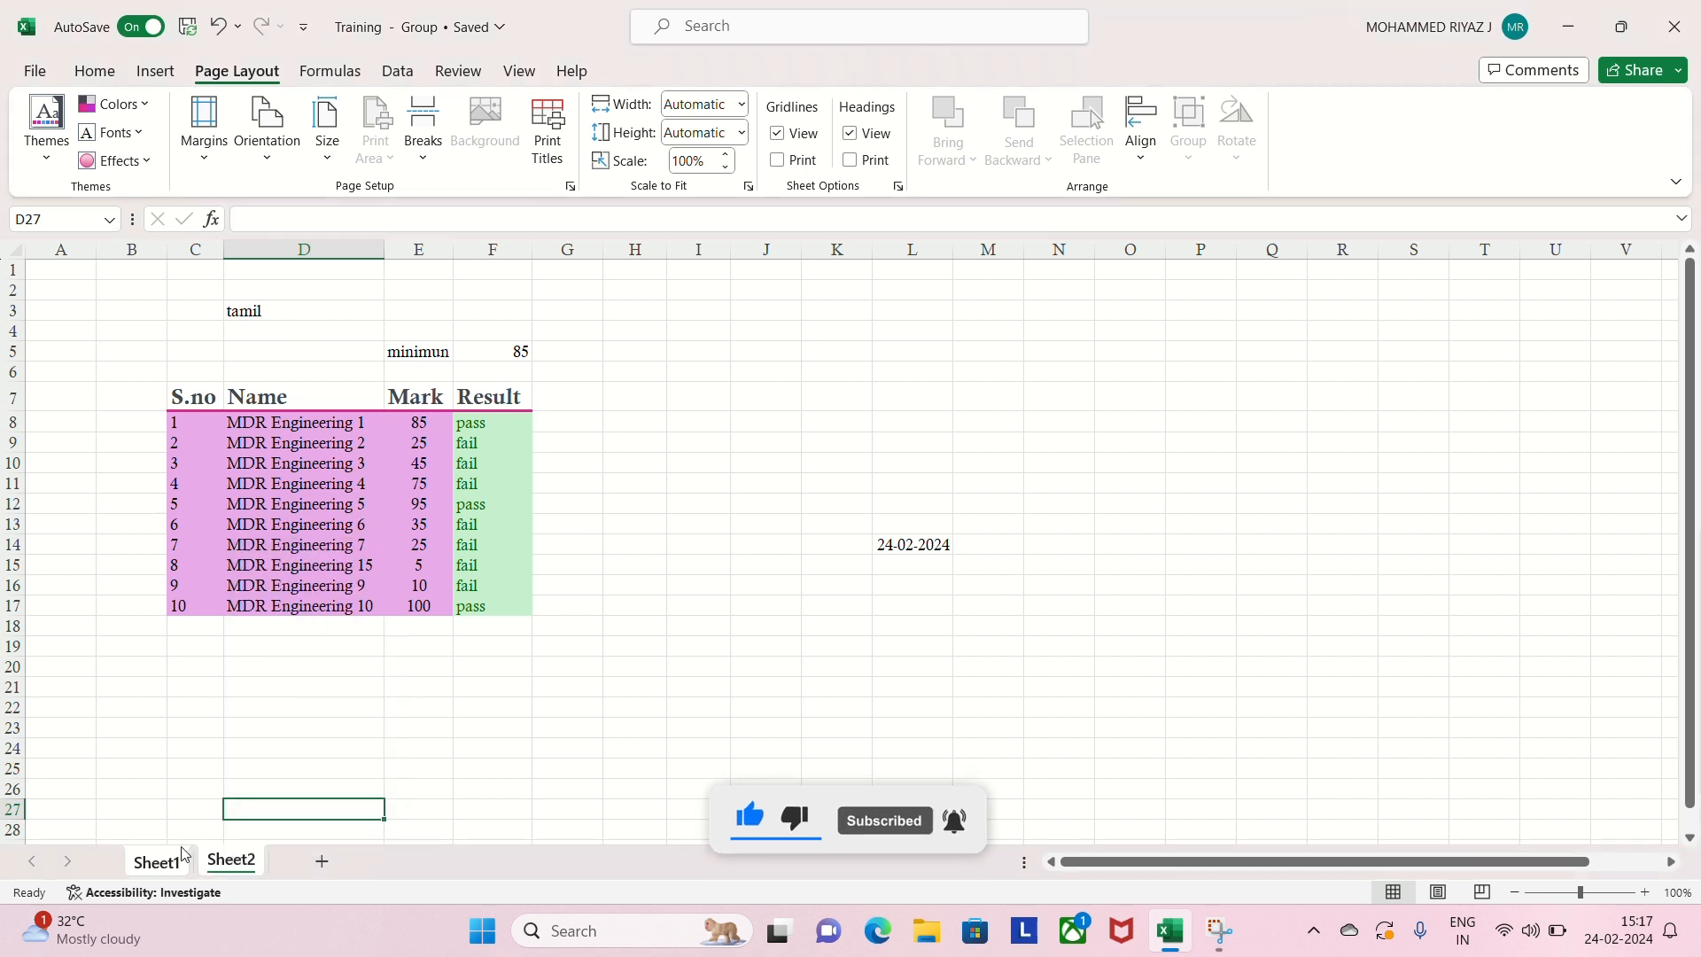
- Ungroup the sheets and delete the date in L14 on Sheet2 only
{"action": "right_click", "coordinate": [229, 868]}
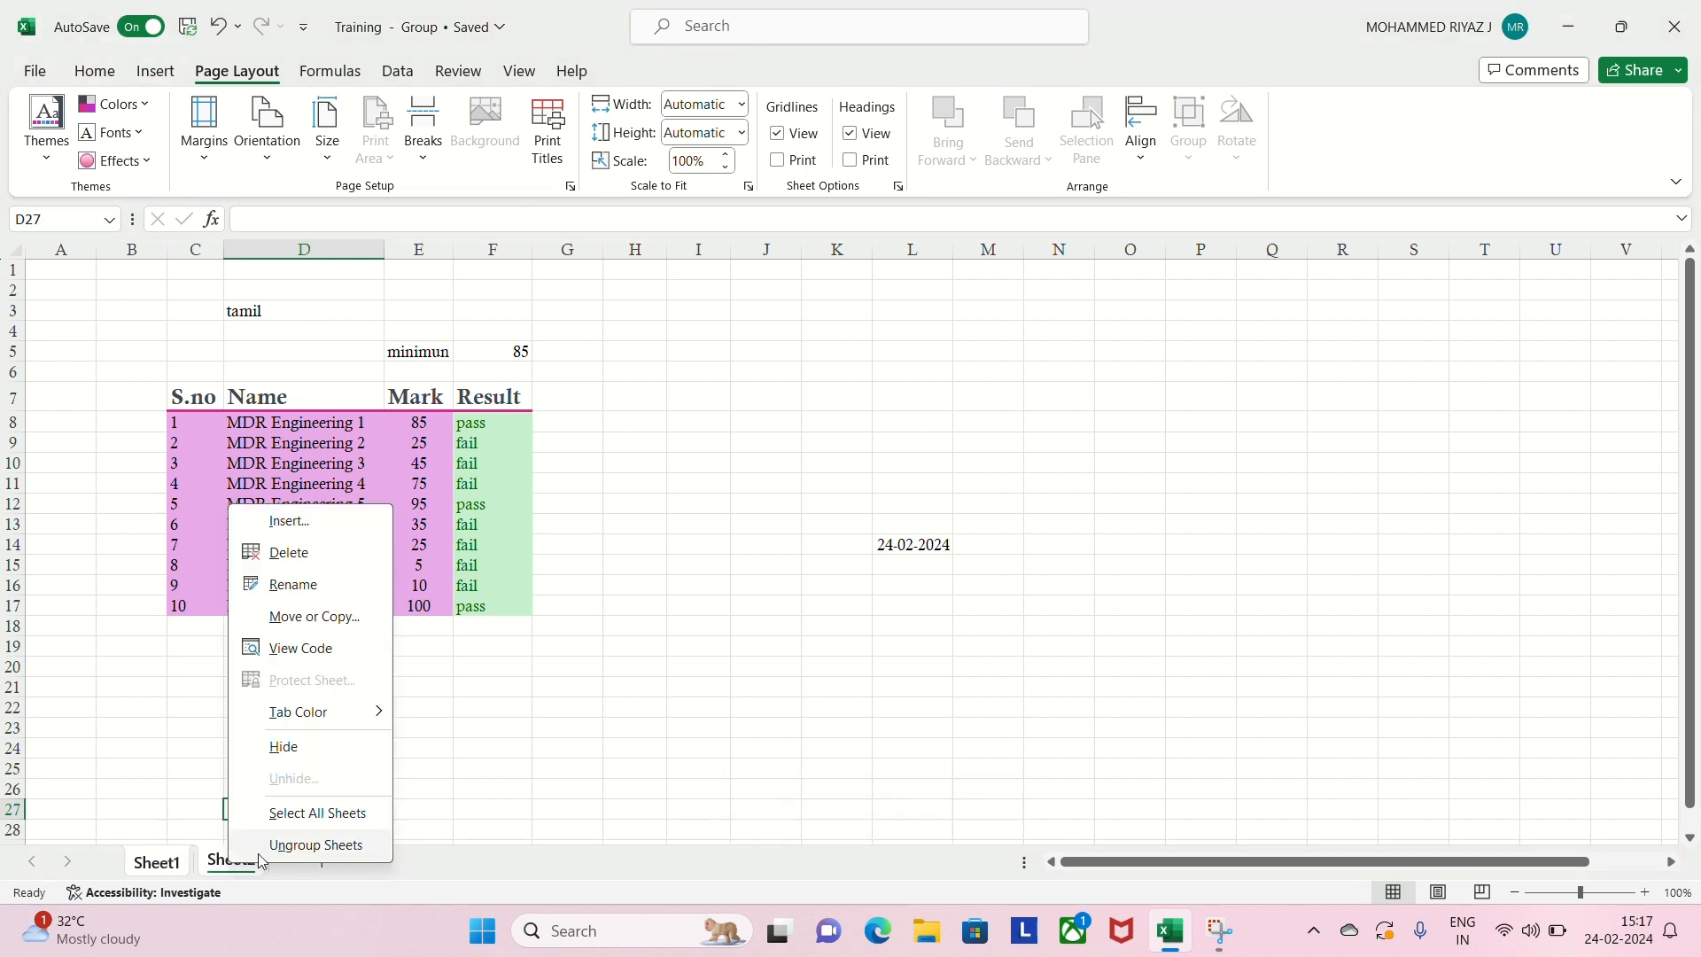
{"action": "left_click", "coordinate": [273, 849]}
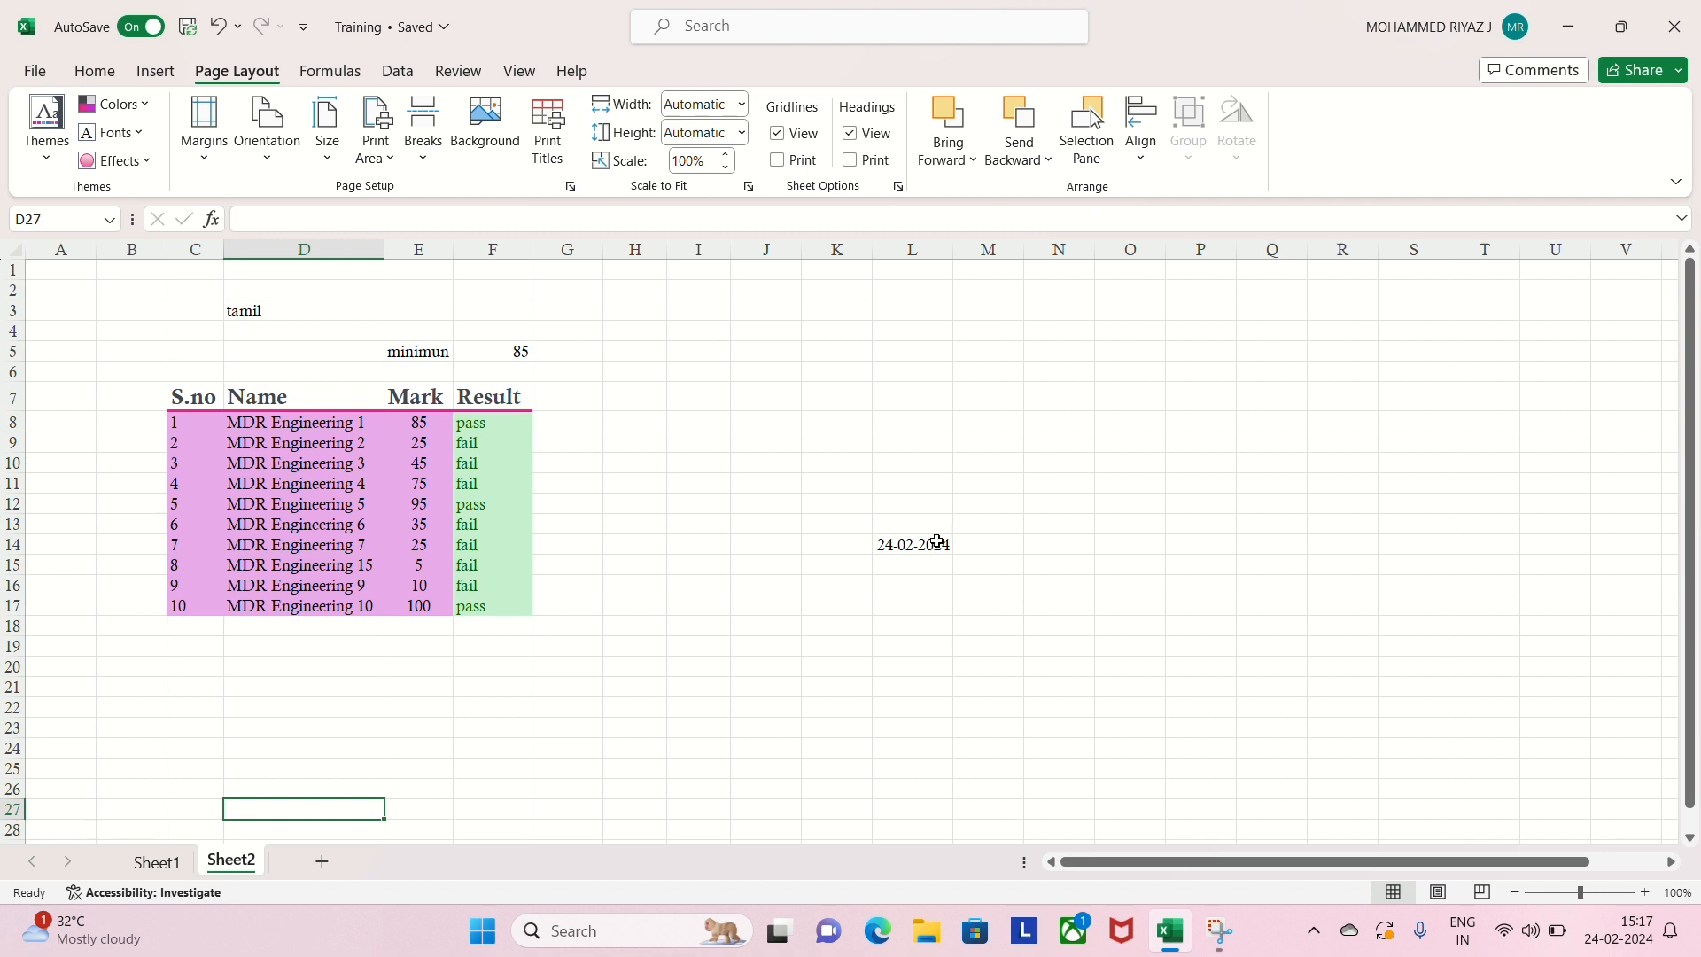
{"action": "left_click", "coordinate": [938, 542]}
{"action": "key", "text": "Delete"}
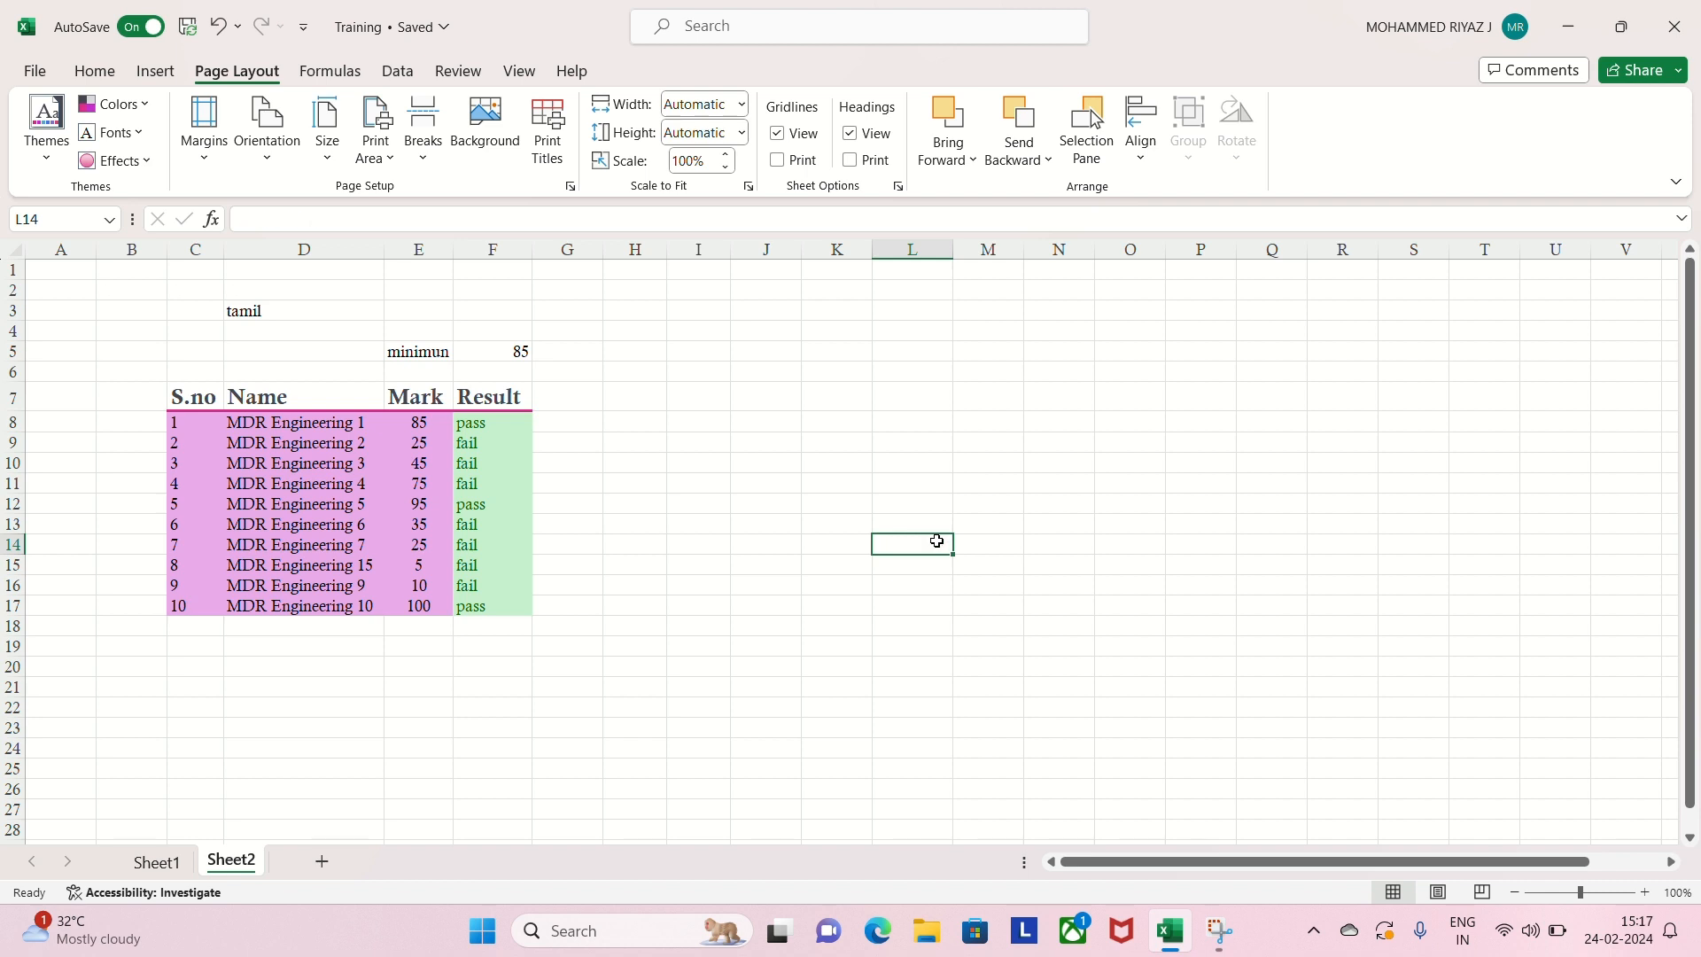